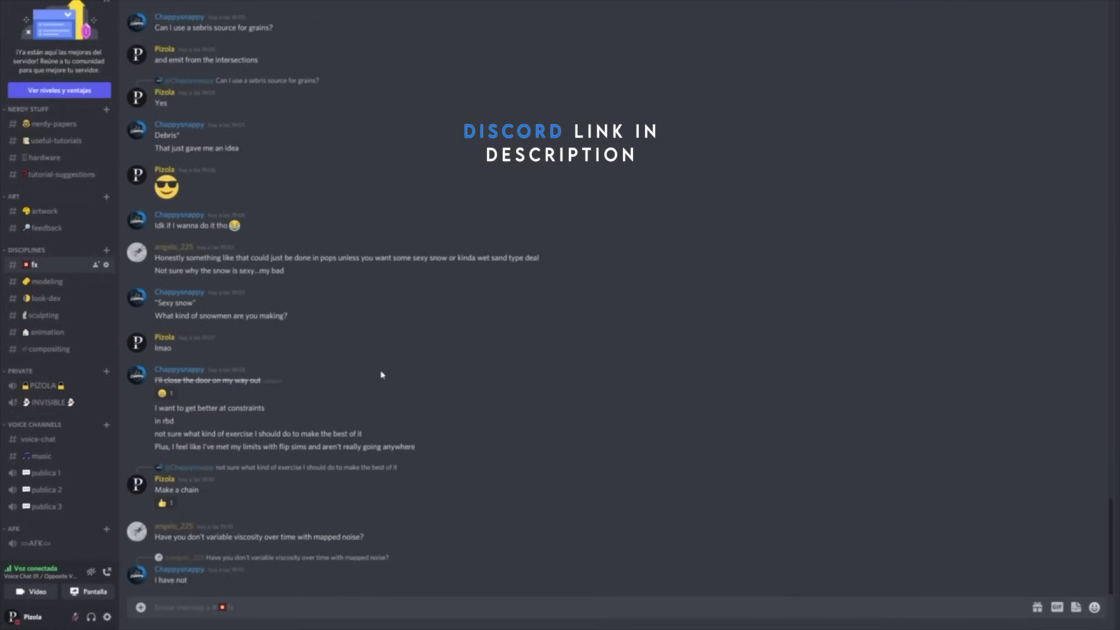
- Browse the messages in the Discord server's fx and useful-tutorials channels
scroll(417, 484, "up", 20)
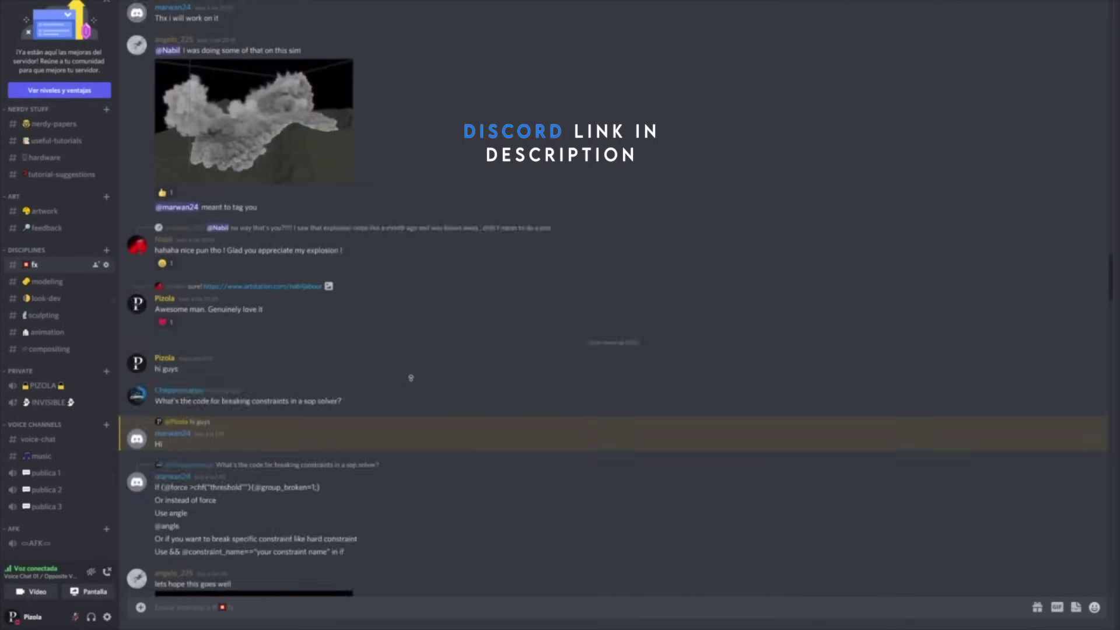
scroll(414, 382, "up", 20)
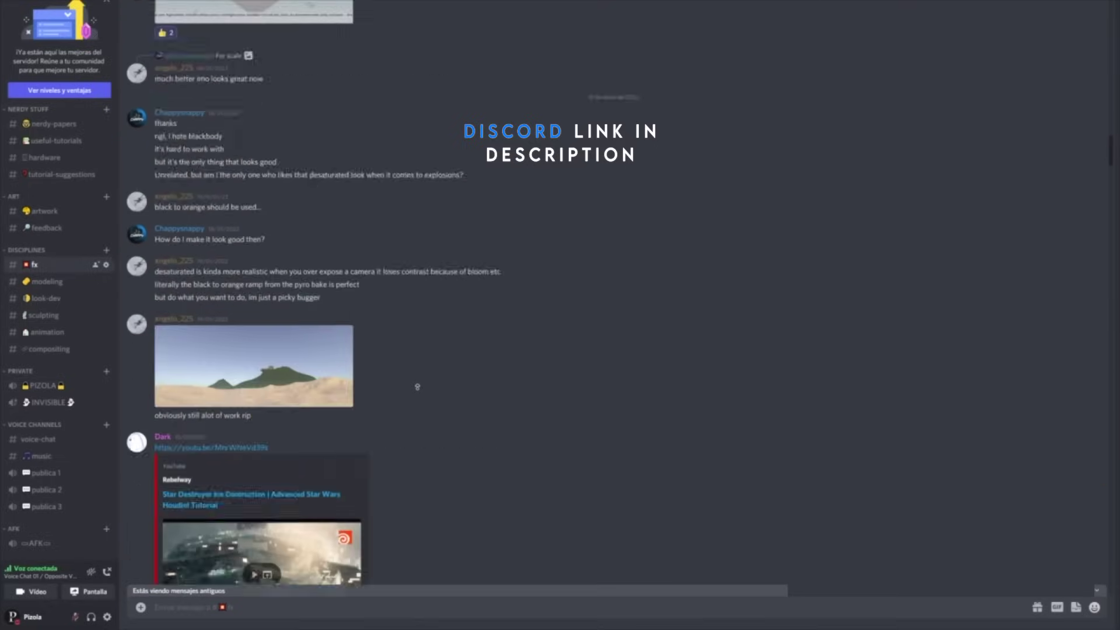
scroll(337, 481, "up", 15)
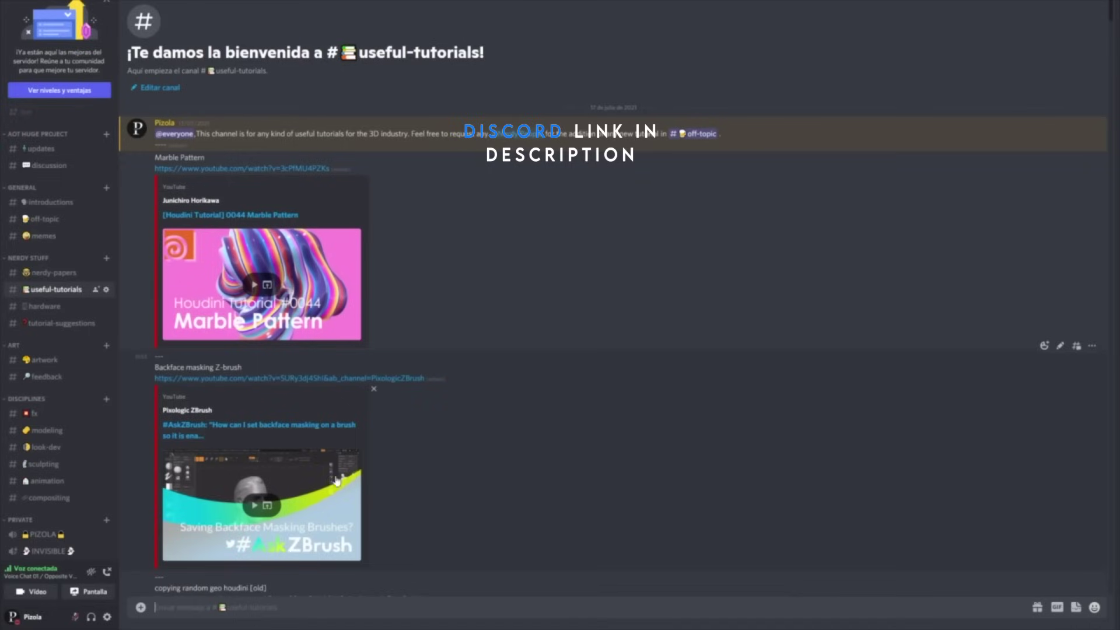
scroll(432, 446, "down", 20)
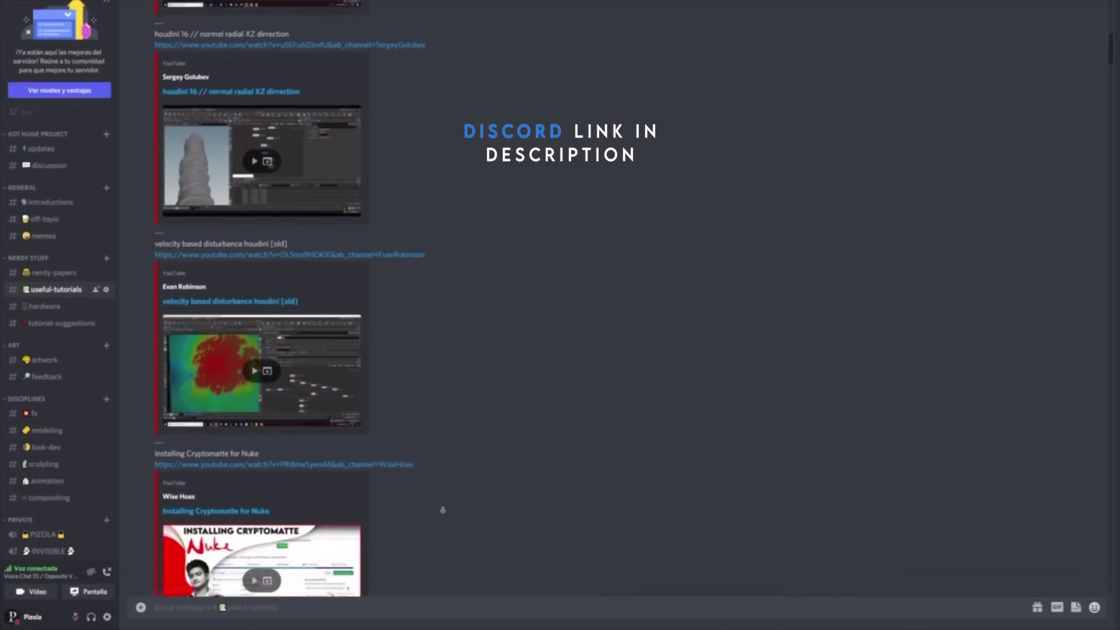
scroll(443, 511, "down", 15)
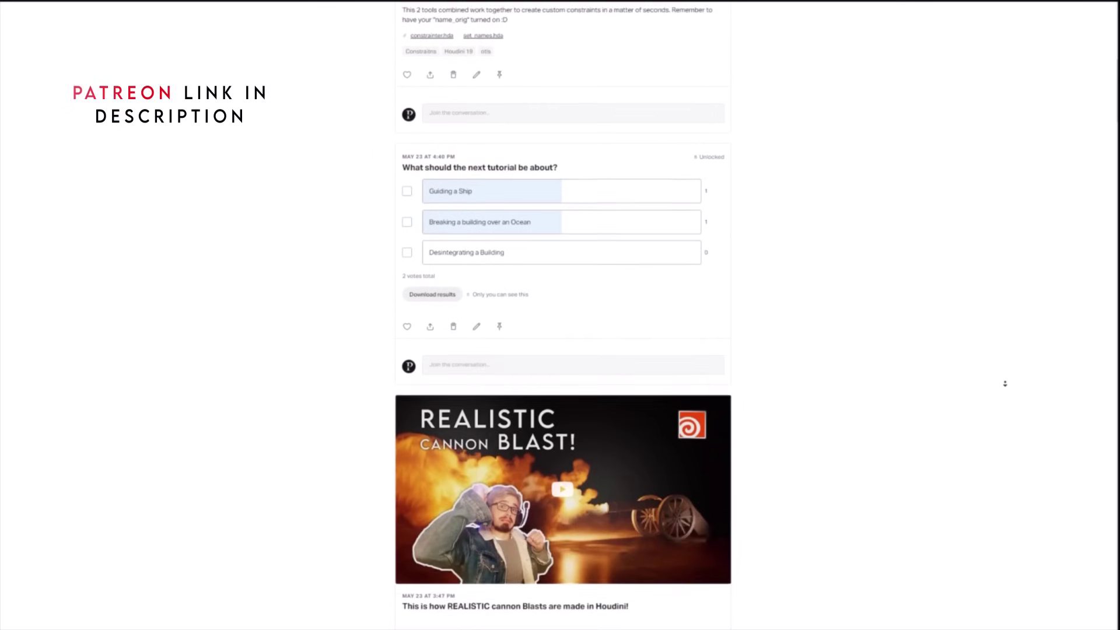
- Browse the Patreon posts with their attached Houdini project files
scroll(1005, 383, "down", 10)
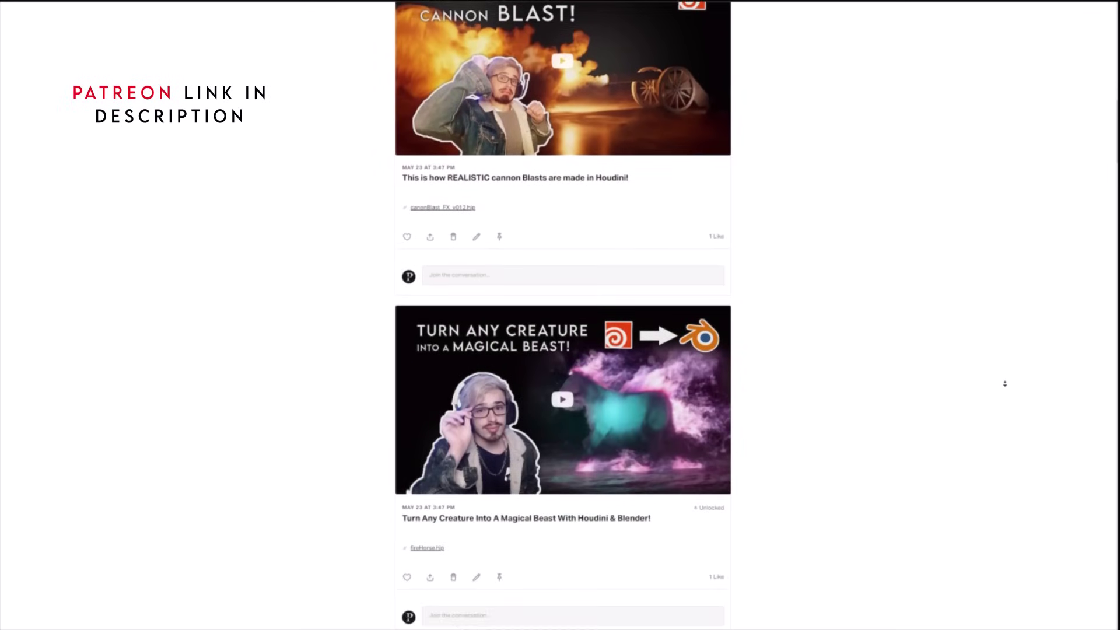
scroll(1004, 383, "down", 14)
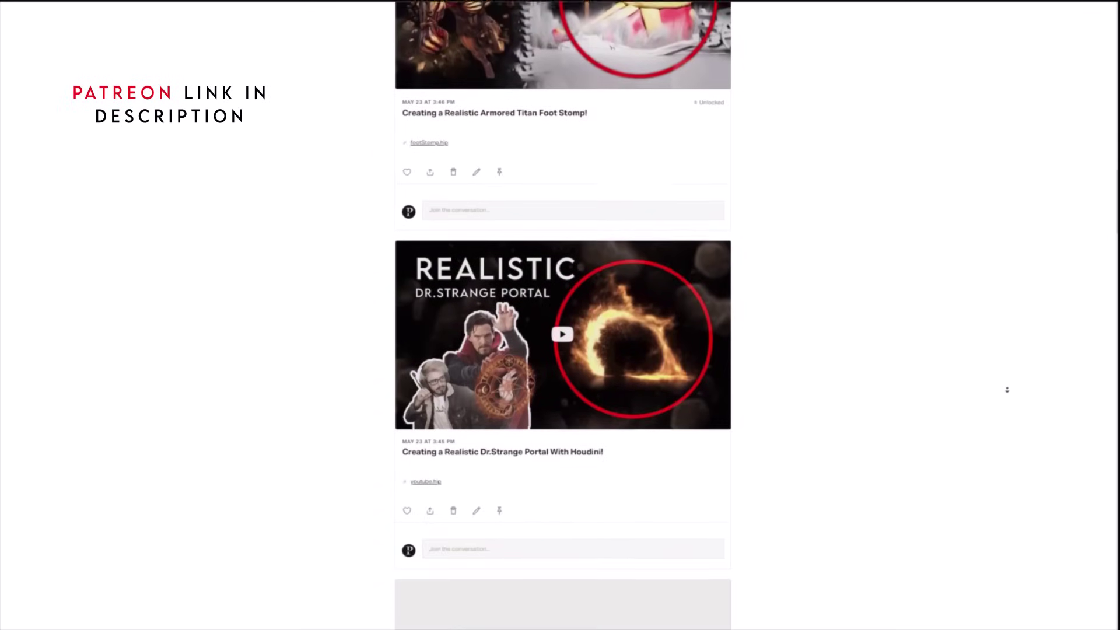
scroll(1007, 390, "down", 15)
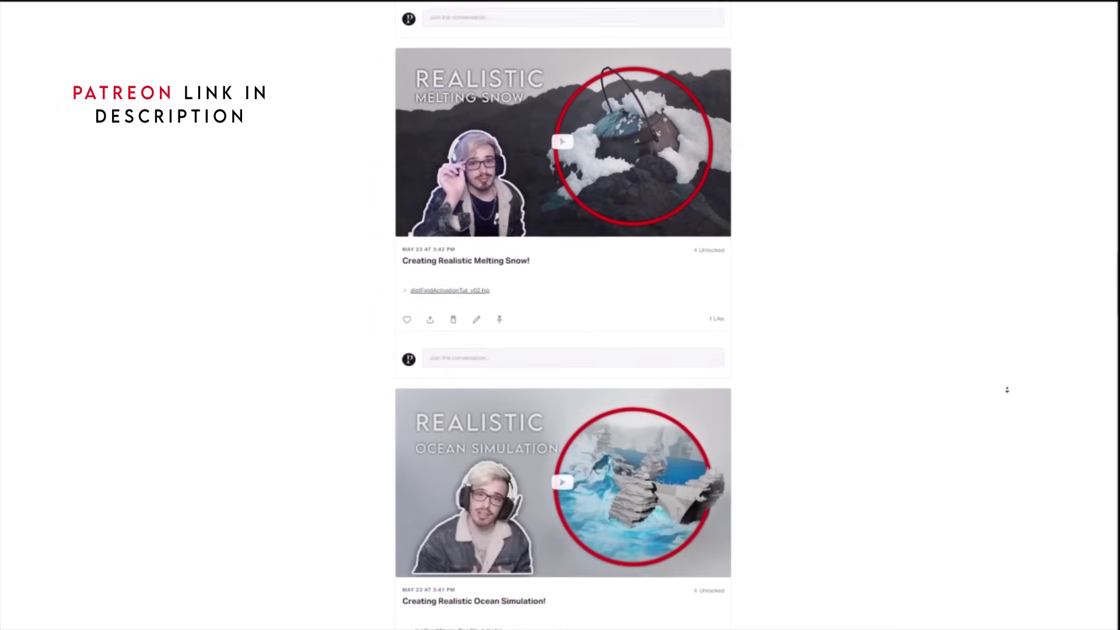
scroll(1007, 390, "down", 15)
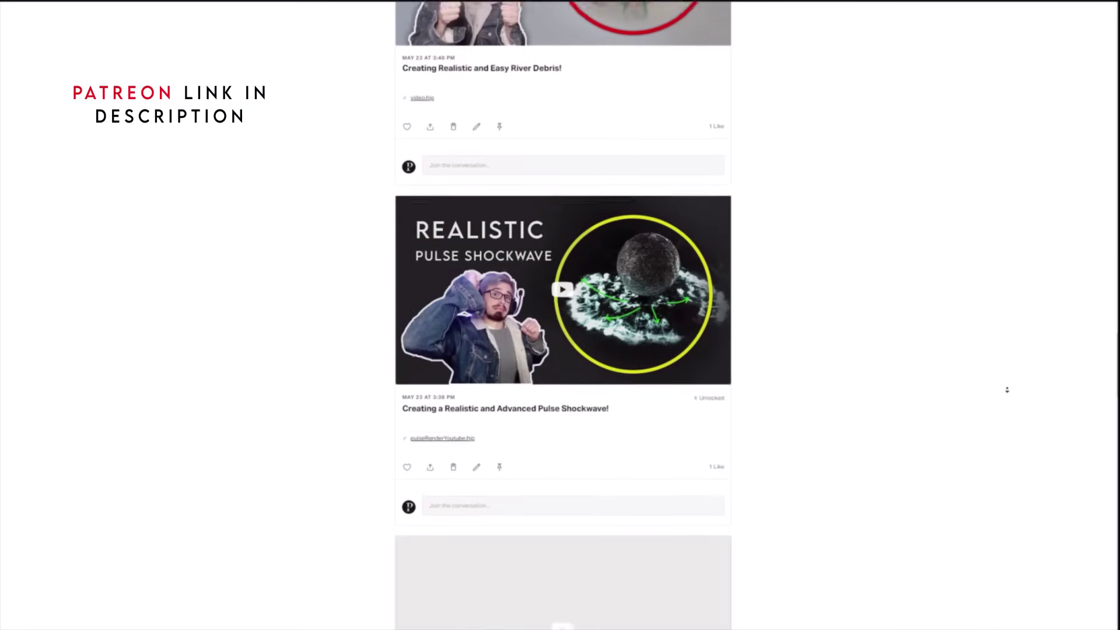
scroll(1007, 390, "down", 15)
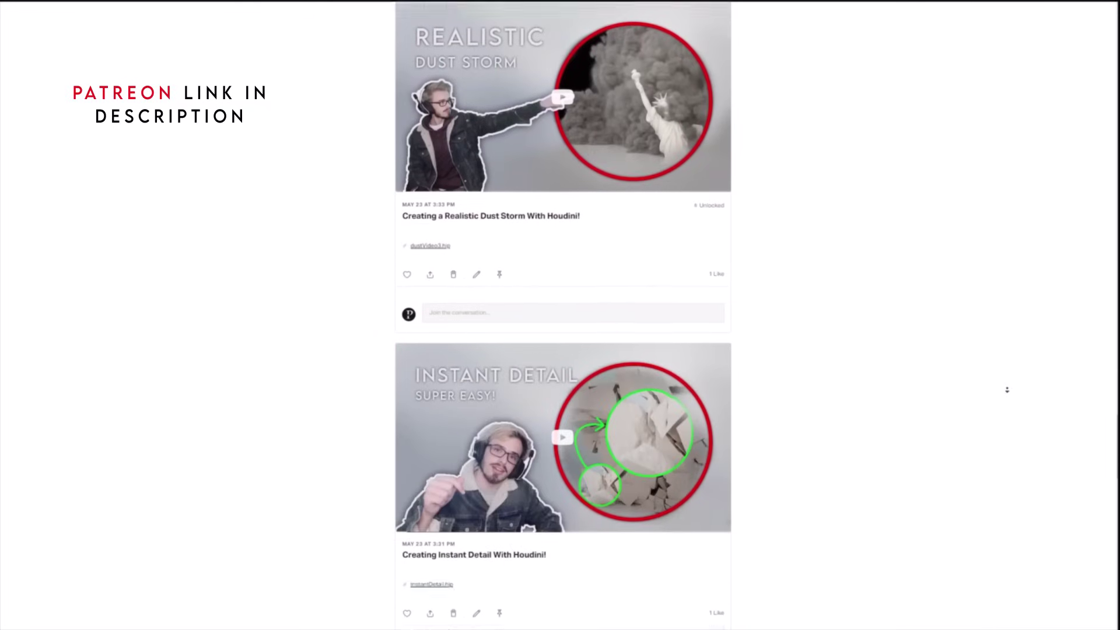
scroll(1007, 390, "down", 15)
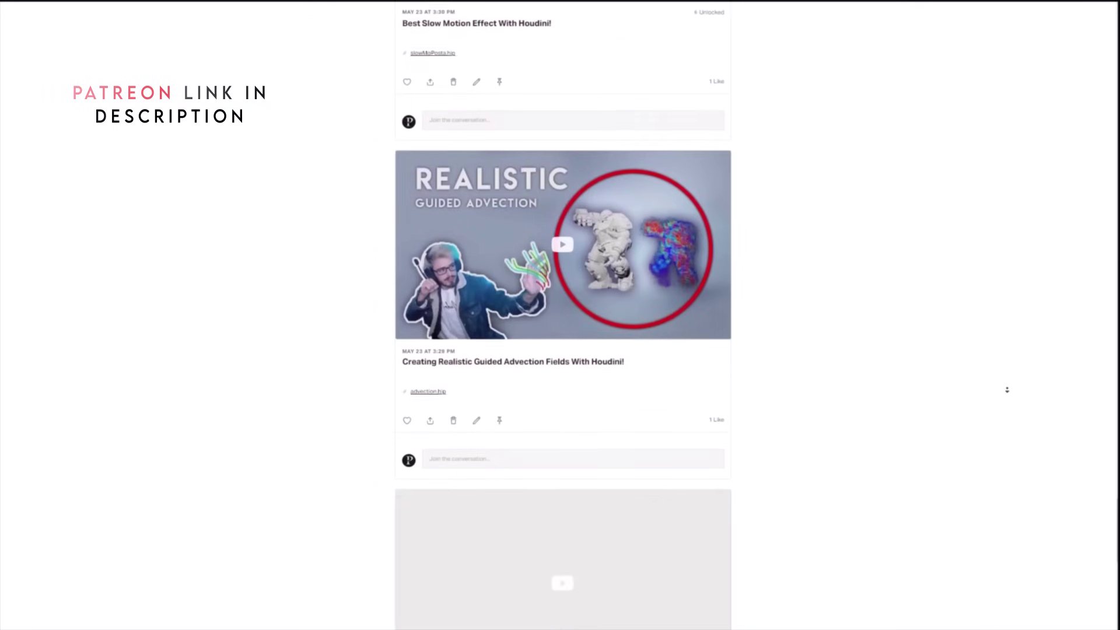
scroll(1006, 390, "down", 4)
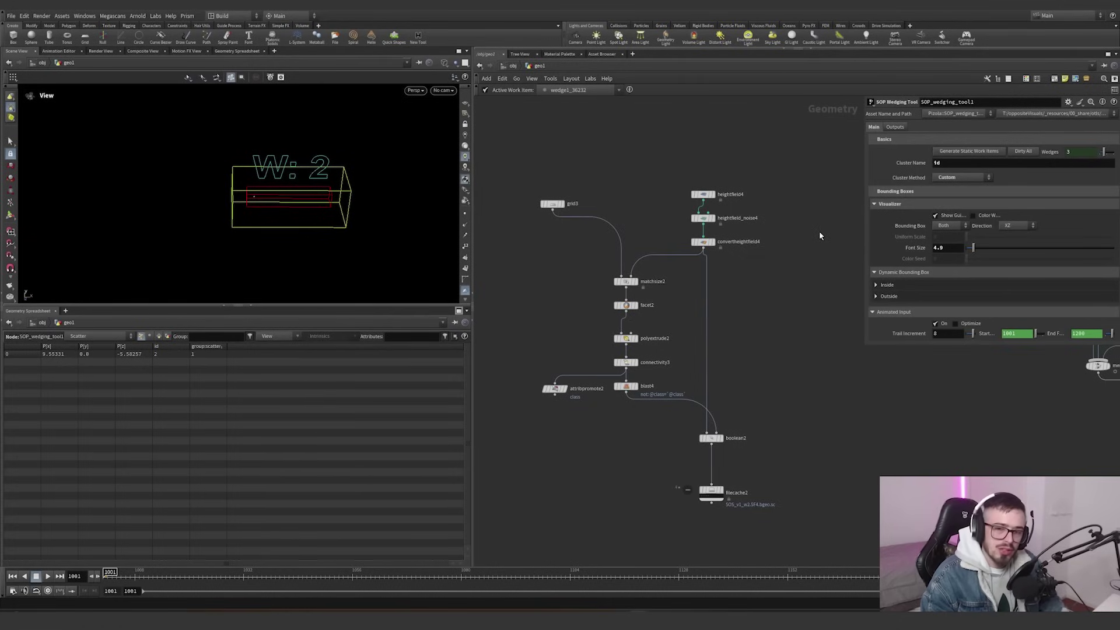
- Display the heightfield4 node, frame it in the viewport, and display the heightfield_noise4 terrain
scroll(818, 231, "down", 3)
middle_click_drag(783, 222, 532, 235)
scroll(840, 220, "down", 4)
middle_click_drag(841, 220, 868, 266)
scroll(783, 320, "up", 5)
middle_click_drag(783, 320, 693, 298)
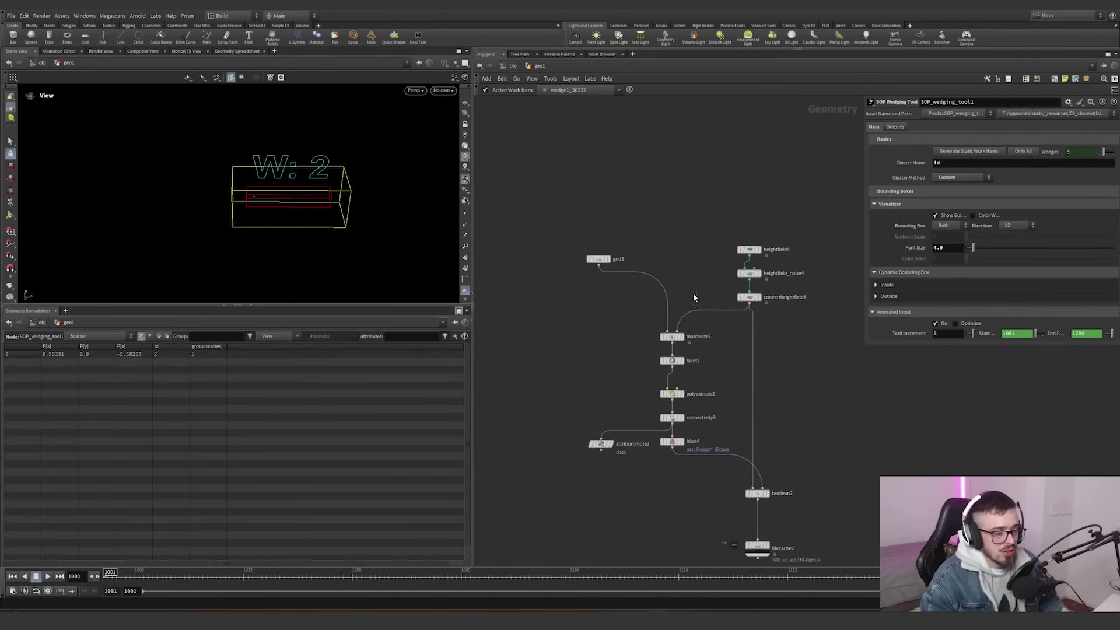
left_click(610, 260)
left_click(750, 250)
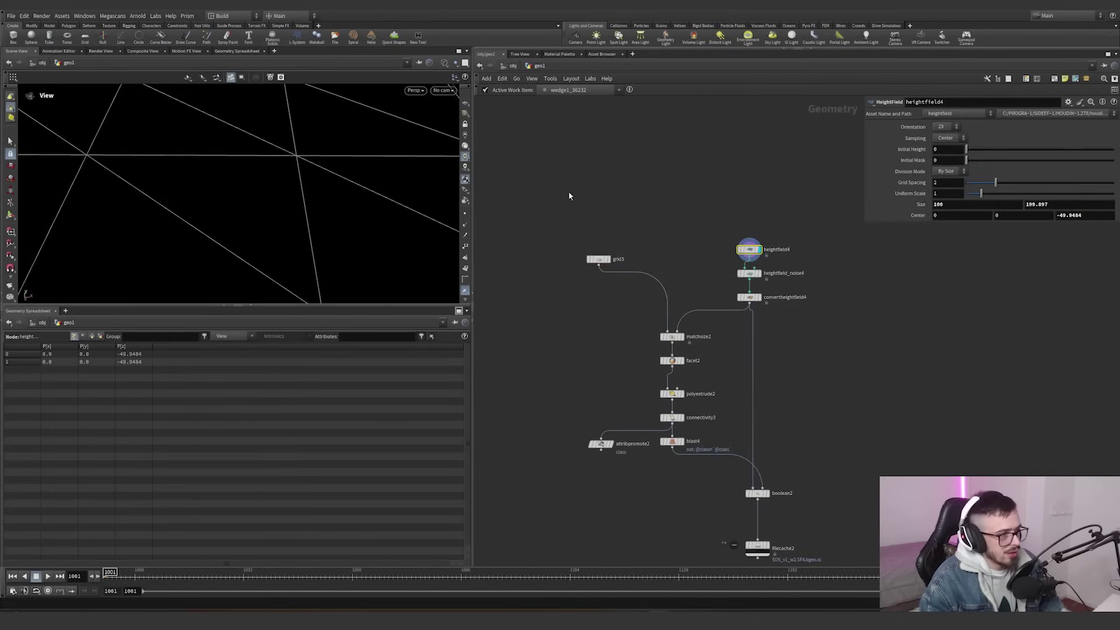
key("g")
left_click(758, 273)
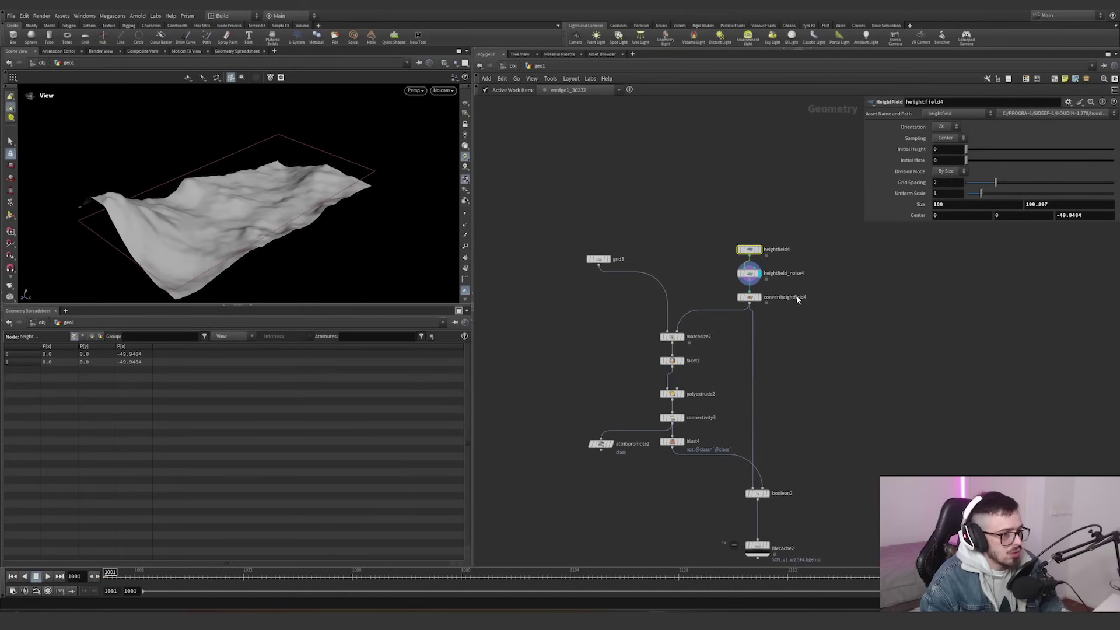
- Display convertheightfield4, frame it, and inspect the polygon terrain from several angles
left_click(758, 298)
left_click(749, 298)
key("g")
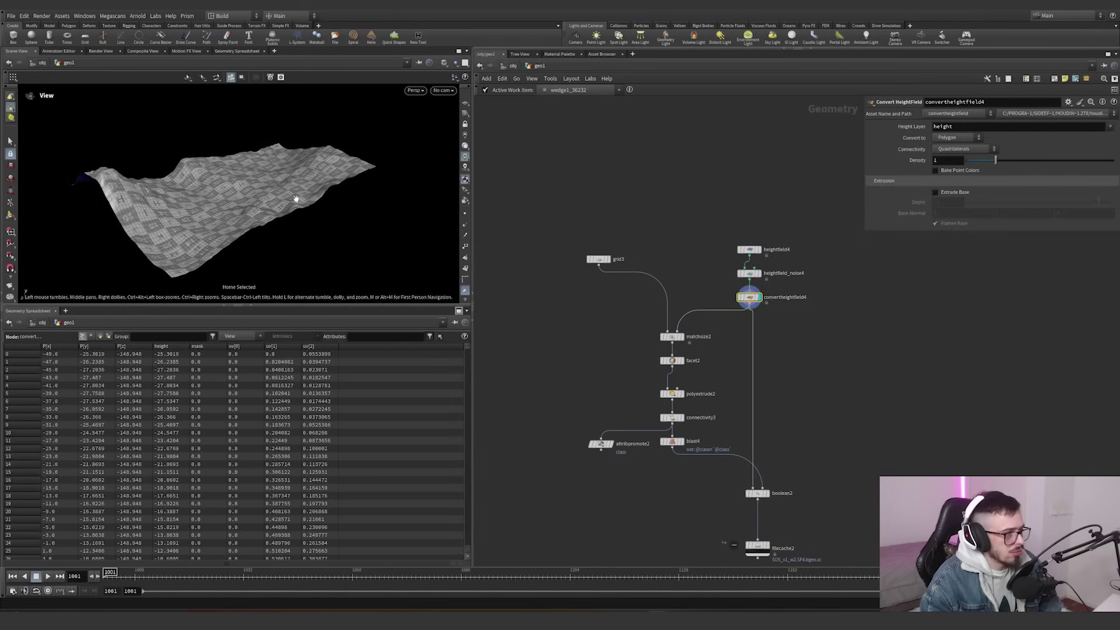
left_click_drag(289, 195, 157, 193)
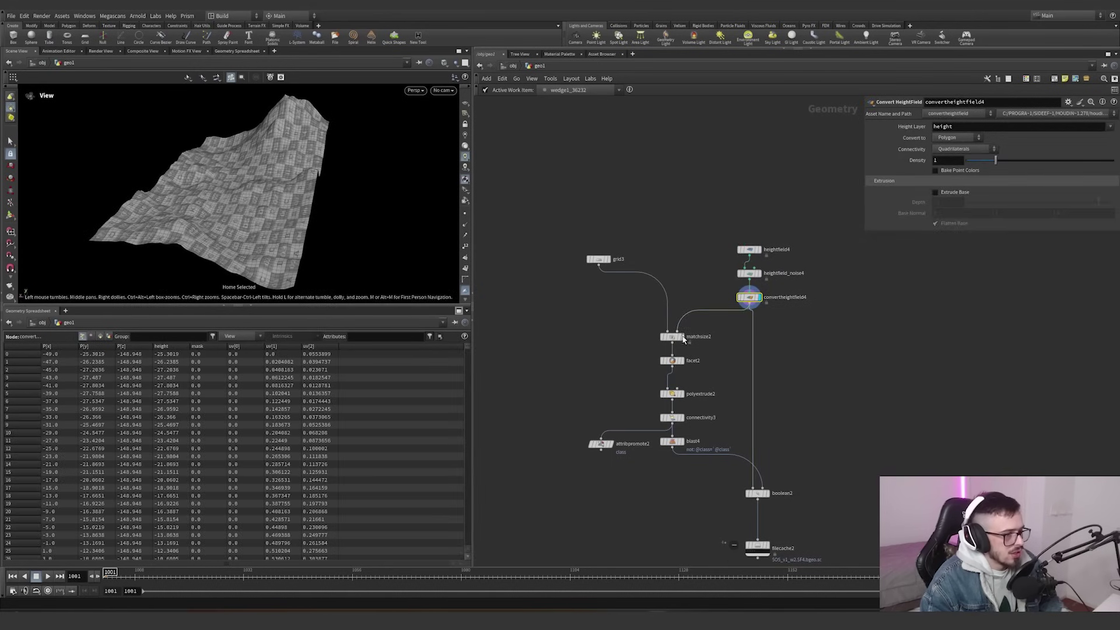
left_click_drag(358, 226, 244, 269)
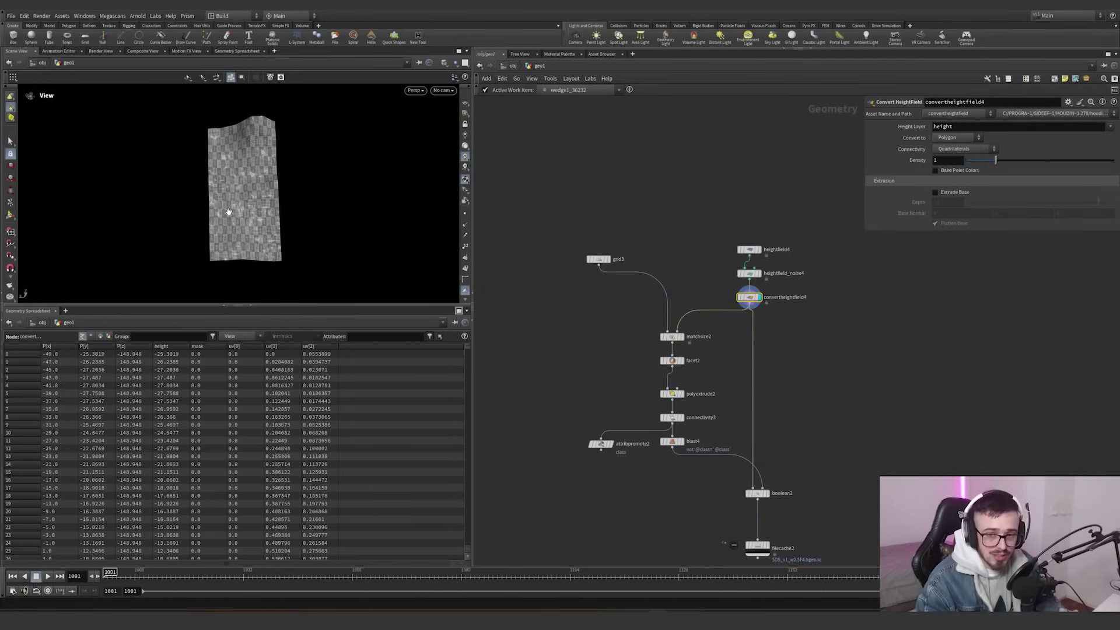
- Review the grid3 parameters and display matchsize2 to see the grid fitted to the terrain
scroll(621, 301, "up", 2)
left_click(582, 241)
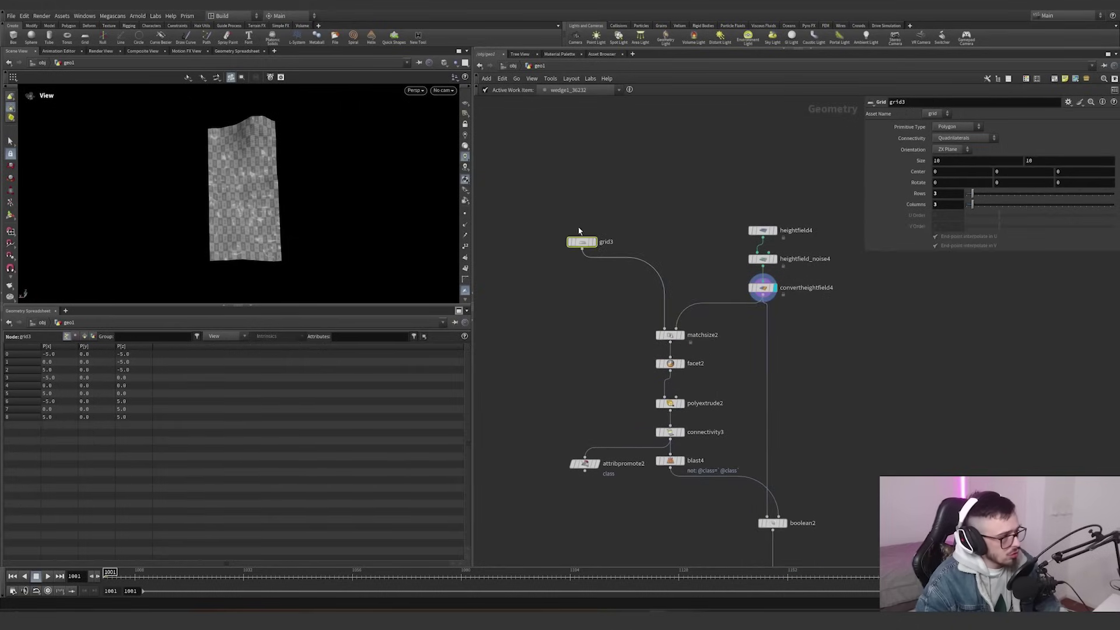
left_click(680, 337)
left_click(677, 336)
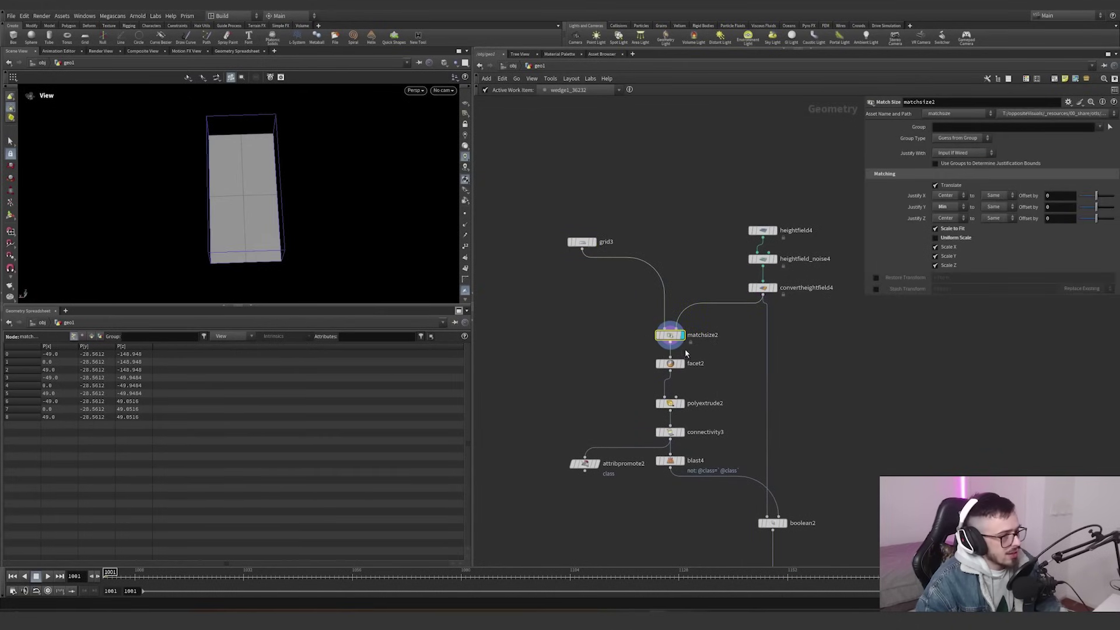
left_click(613, 242)
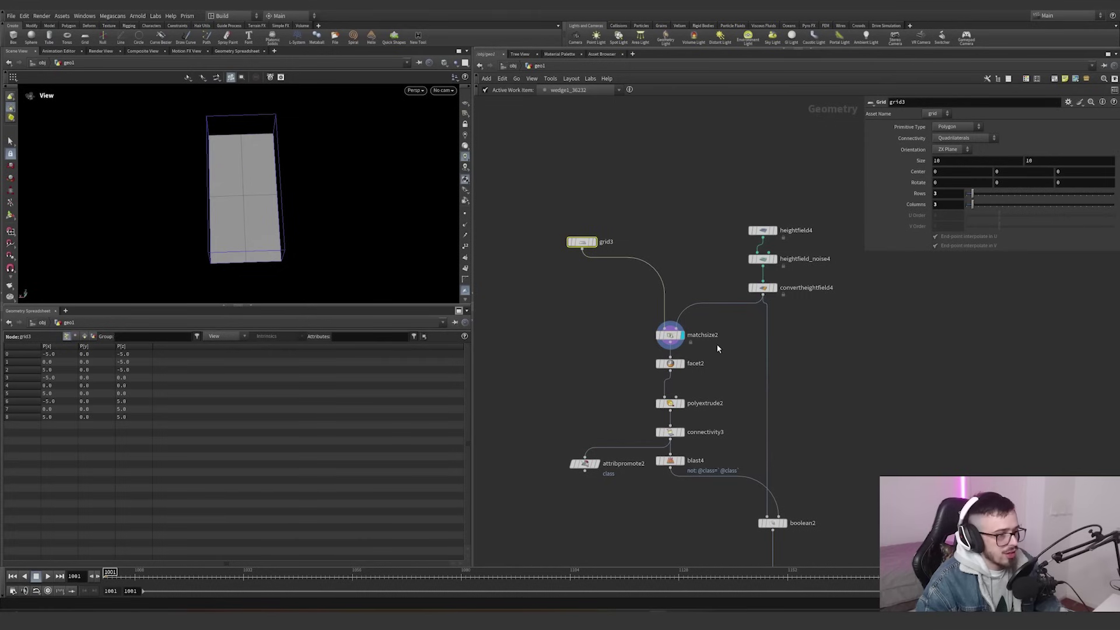
left_click(676, 336)
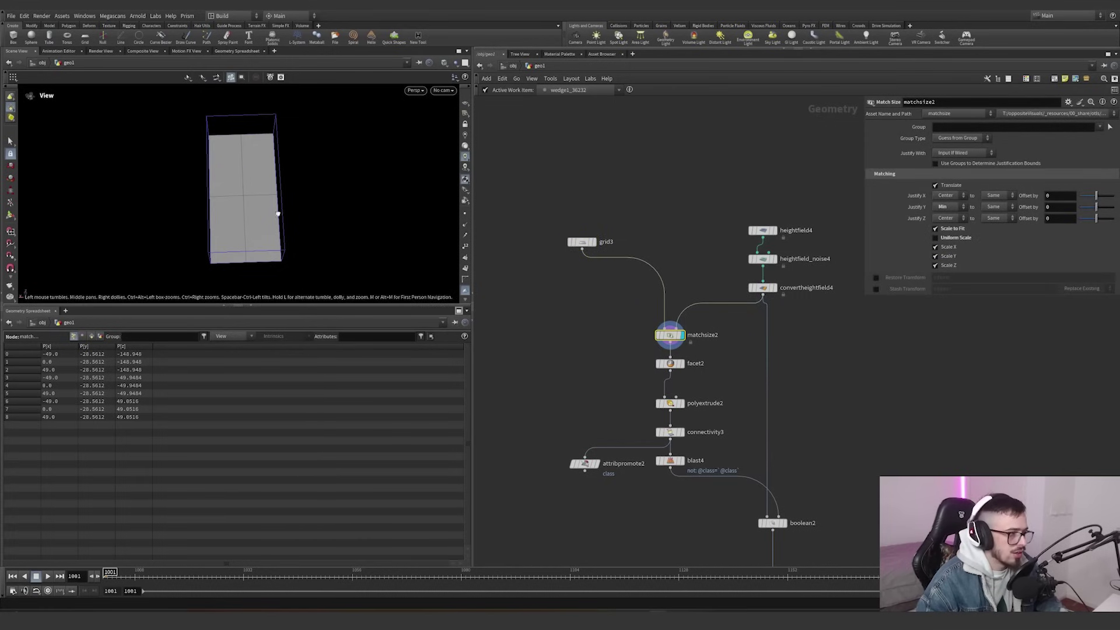
- Template the convertheightfield4 terrain so it shows together with the matched grid
left_click_drag(275, 205, 327, 175)
scroll(779, 288, "up", 2)
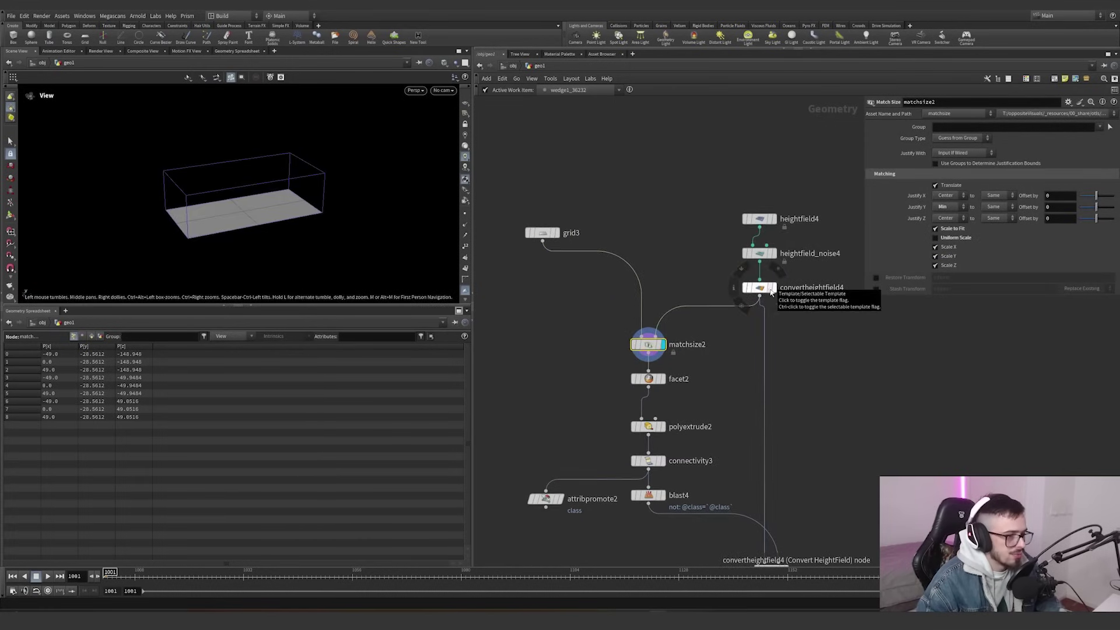
left_click(769, 288)
left_click_drag(266, 224, 288, 211)
- Display facet2 and polyextrude2 in turn to review the separated and extruded grid blocks
scroll(277, 202, "up", 3)
middle_click_drag(669, 370, 650, 319)
left_click(640, 330)
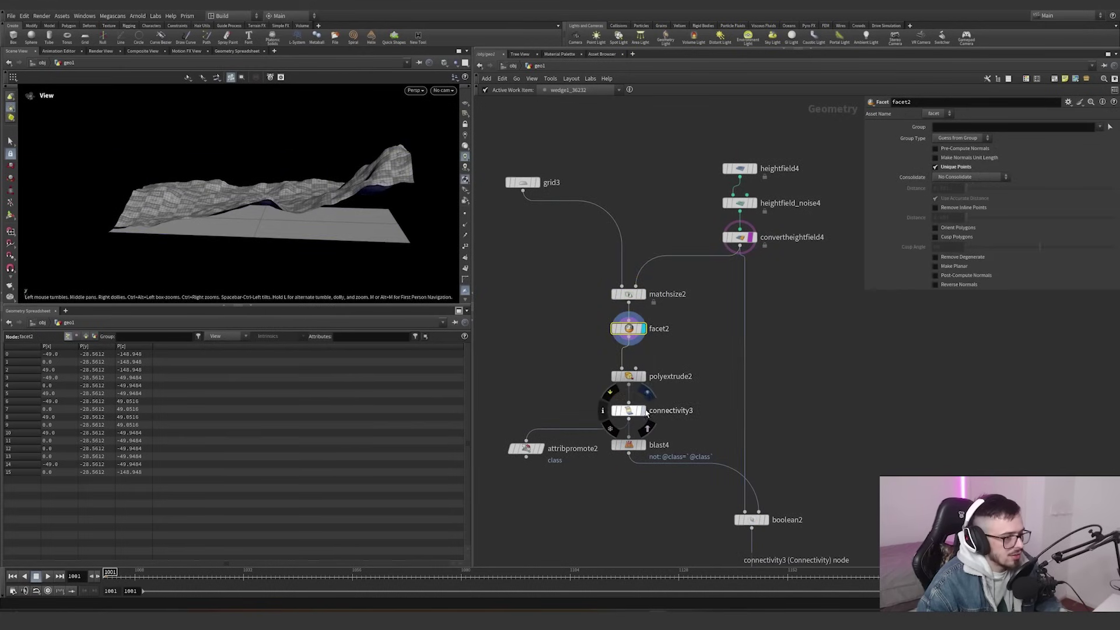
left_click(643, 376)
left_click_drag(678, 385, 607, 366)
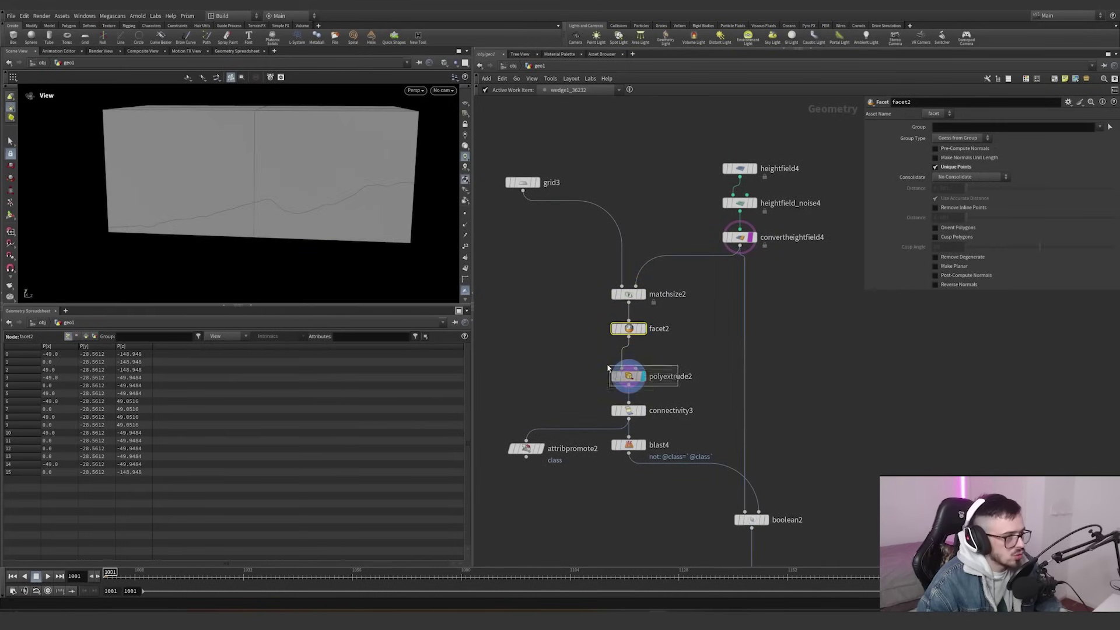
- Display connectivity3 and turn on the viewport visualizer that colours each block by its class
left_click(631, 411)
middle_click(633, 412)
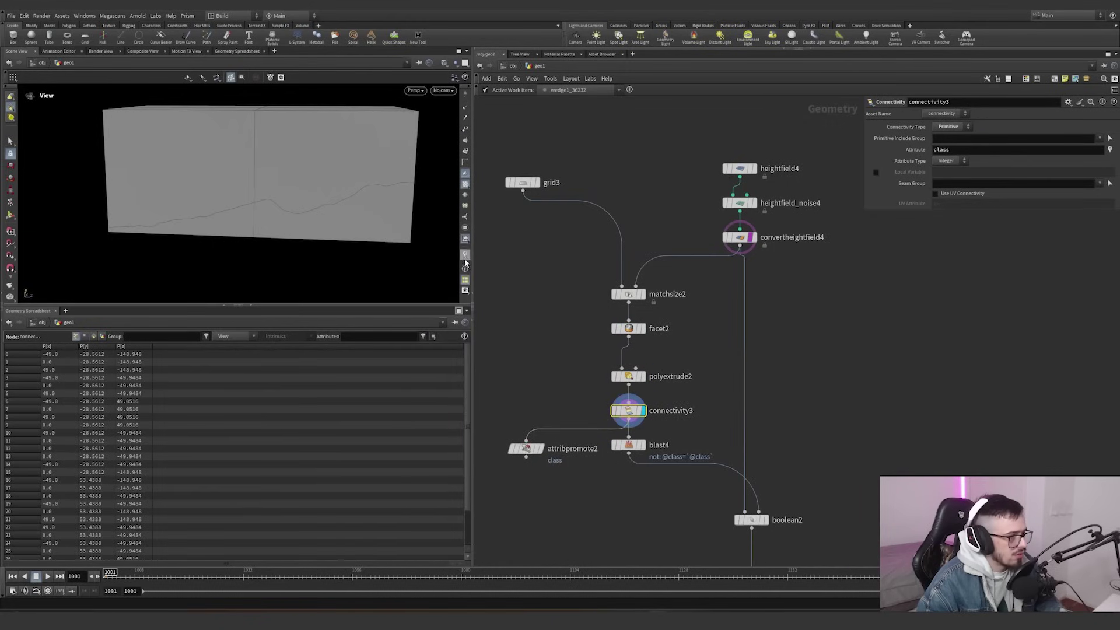
left_click(465, 256)
left_click_drag(303, 183, 300, 217)
- View the primitive attributes of connectivity3 in the spreadsheet, sorted by class in ascending order
scroll(300, 217, "down", 3)
middle_click_drag(760, 402, 739, 332)
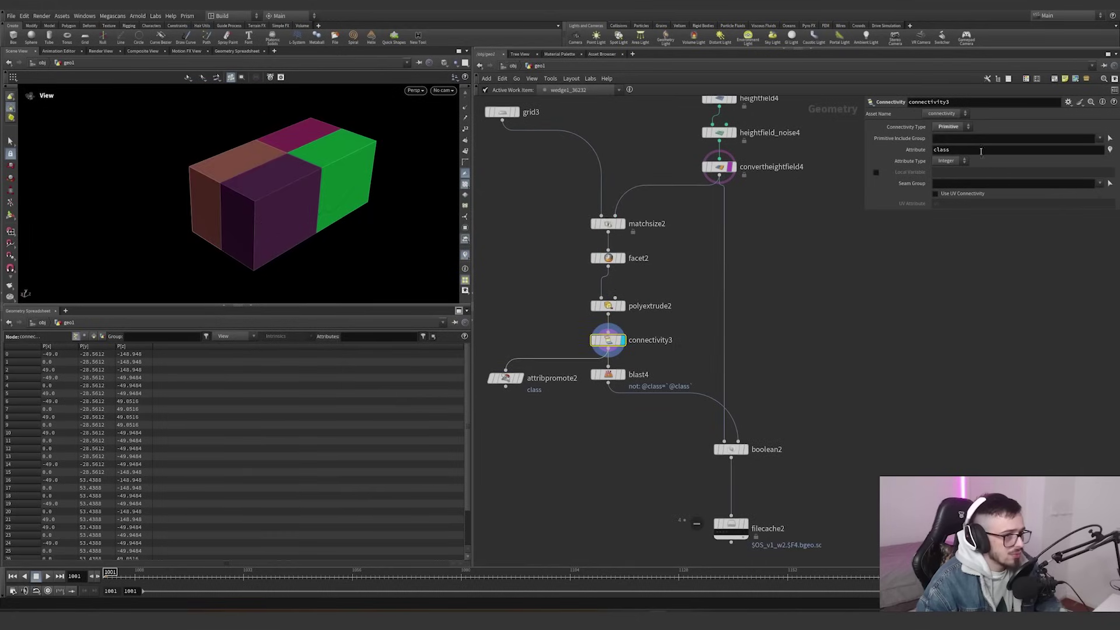
left_click(93, 337)
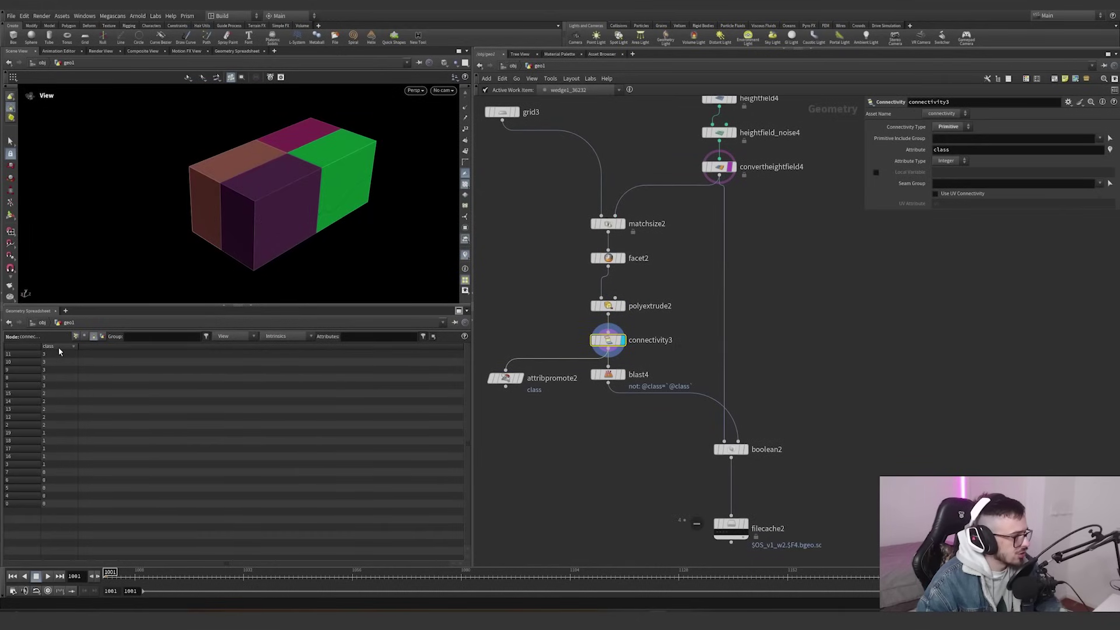
left_click(59, 348)
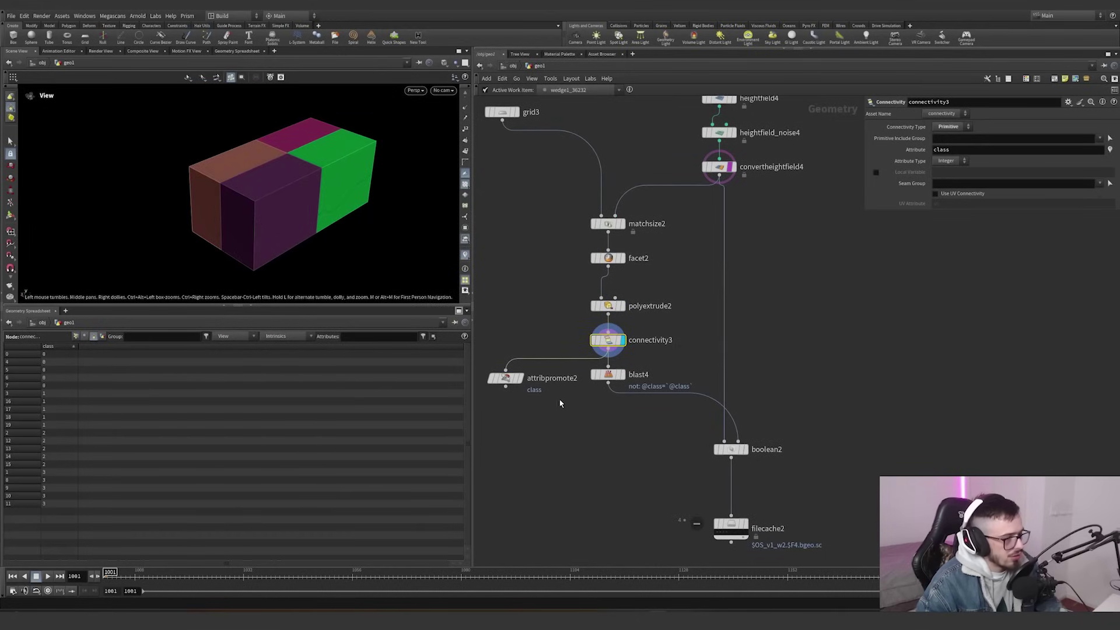
- Display attribpromote2 and view its detail attributes in the spreadsheet
middle_click_drag(560, 403, 588, 392)
left_click(548, 367)
left_click(534, 368)
left_click(103, 337)
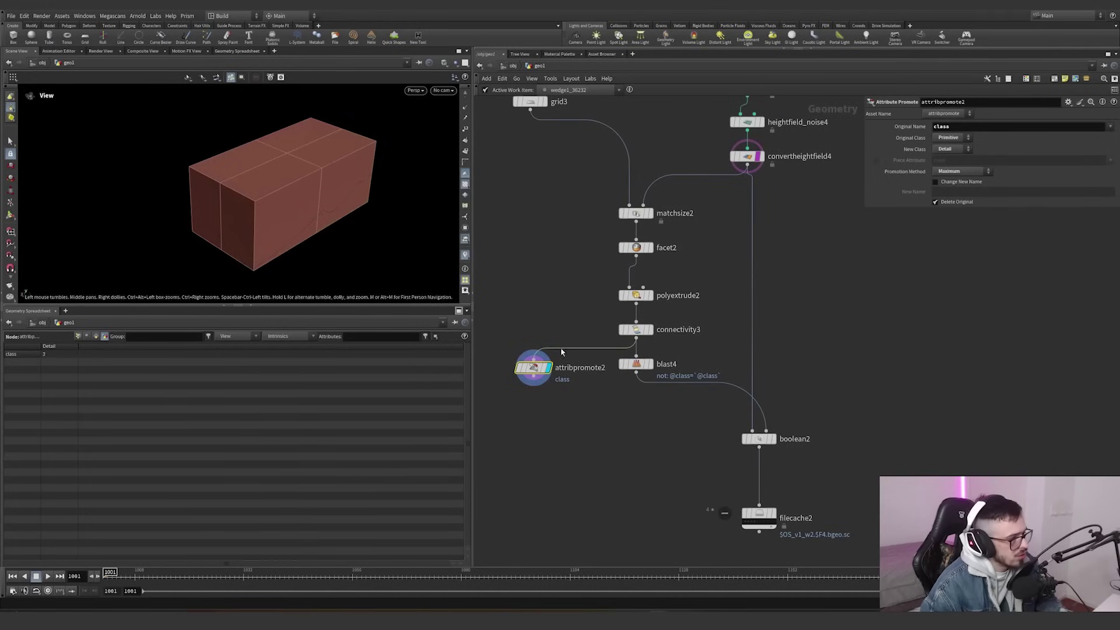
- Display blast4 and select a wedge work item on filecache2 to isolate one block by class
middle_click_drag(767, 403, 723, 410)
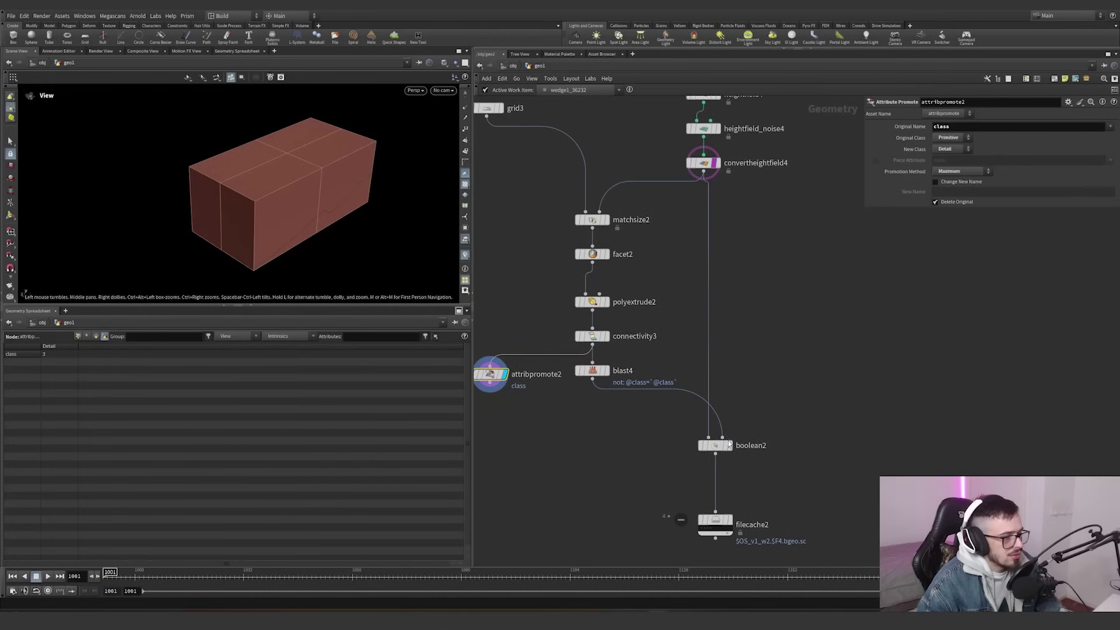
left_click(606, 370)
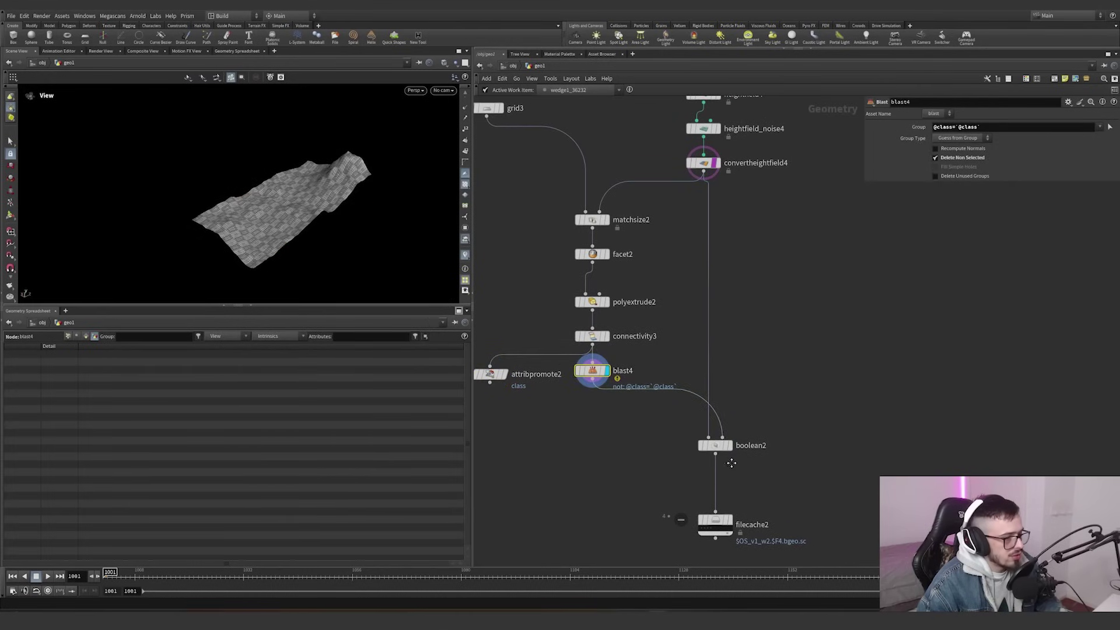
middle_click_drag(731, 462, 739, 316)
scroll(739, 316, "up", 4)
left_click(675, 453)
middle_click_drag(594, 357, 645, 416)
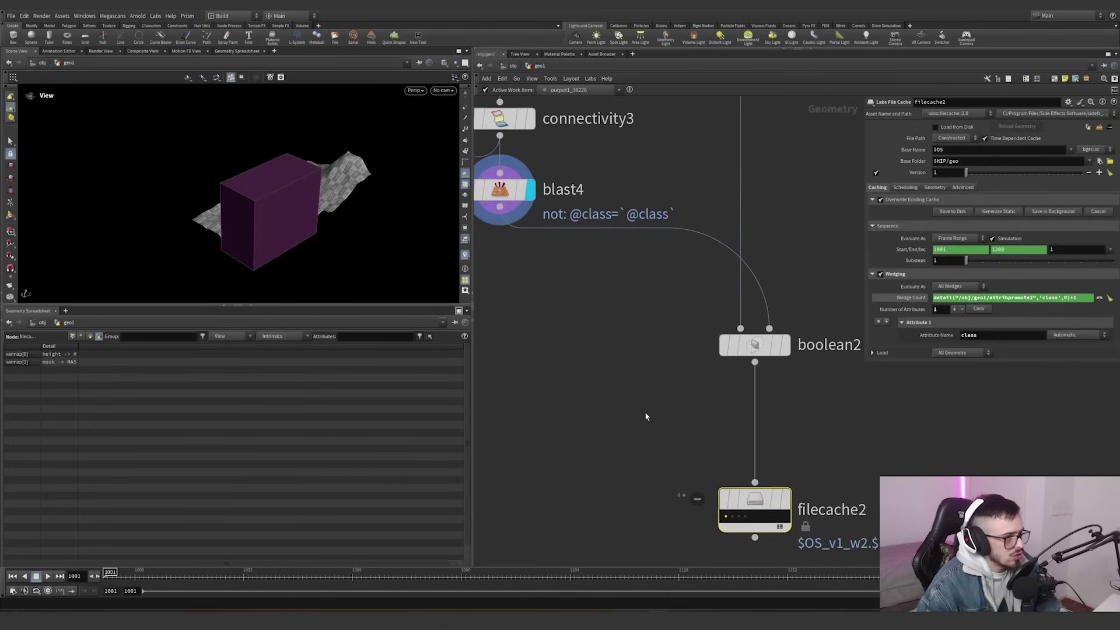
left_click_drag(859, 462, 829, 442)
- Display boolean2 to view the terrain piece intersected by the isolated block
middle_click_drag(821, 442, 790, 448)
scroll(646, 432, "down", 3)
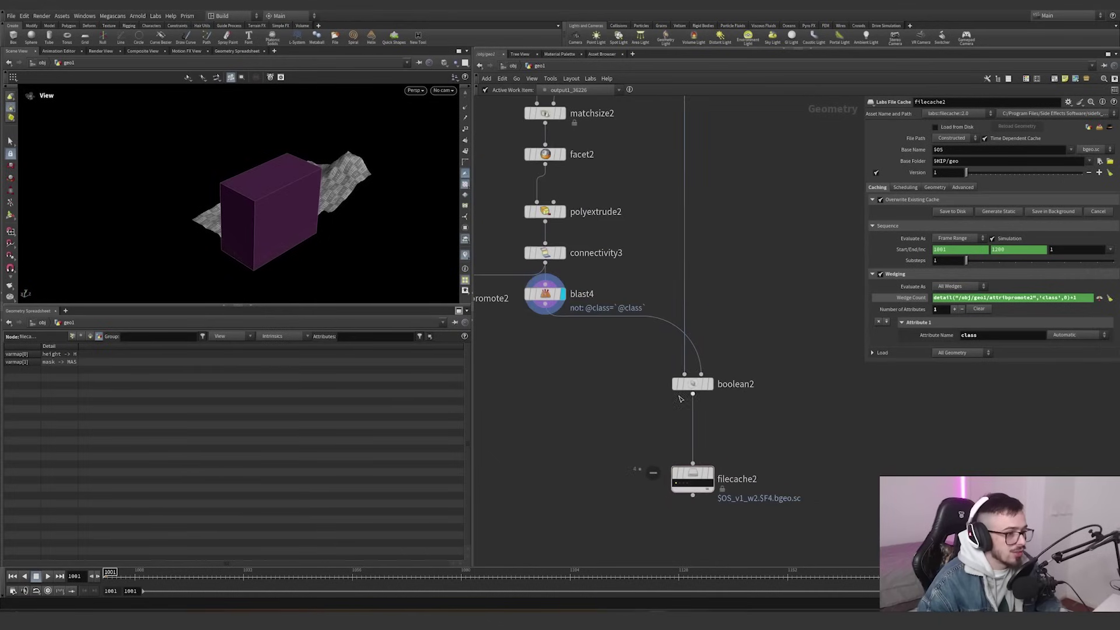
middle_click_drag(680, 398, 671, 417)
left_click(701, 402)
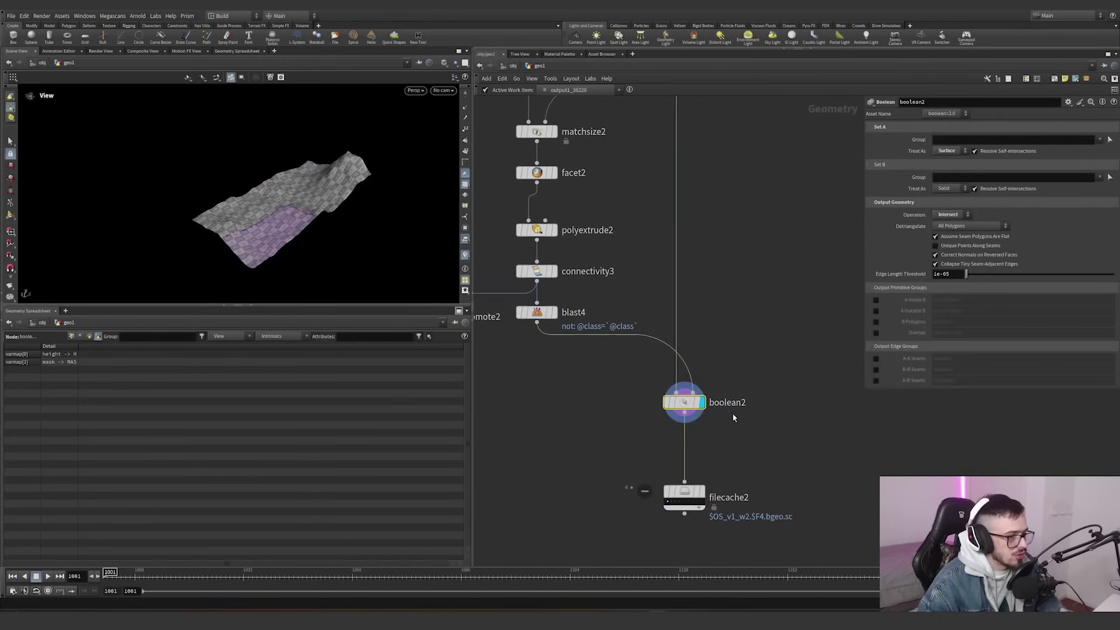
- Overlay blast4's isolated block as a template on the boolean2 terrain piece and open filecache2's wedging parameters
left_click_drag(261, 235, 380, 212, "alt")
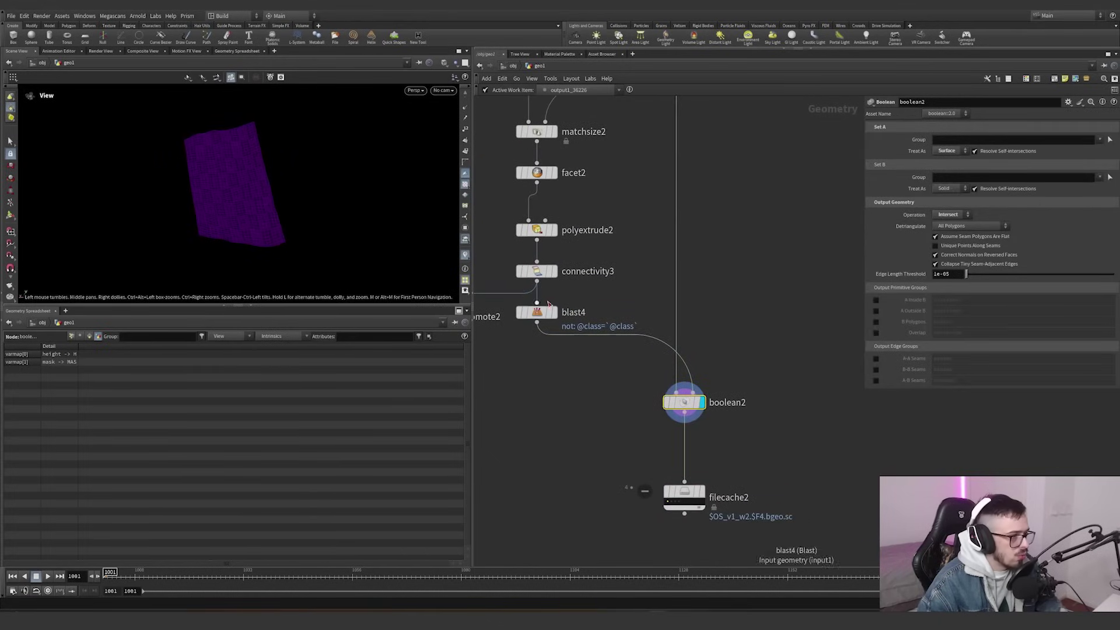
left_click(551, 312)
left_click(671, 502)
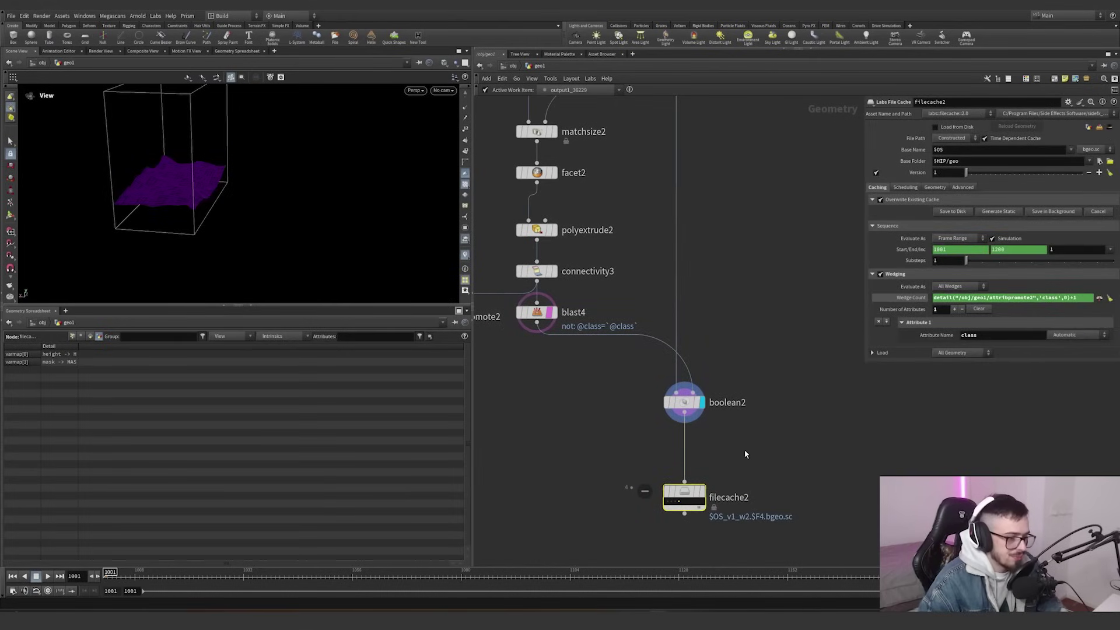
- Check the class detail attribute of attribpromote2 in the spreadsheet
middle_click_drag(743, 467, 758, 396)
left_click_drag(741, 379, 548, 494)
middle_click_drag(596, 329, 750, 325)
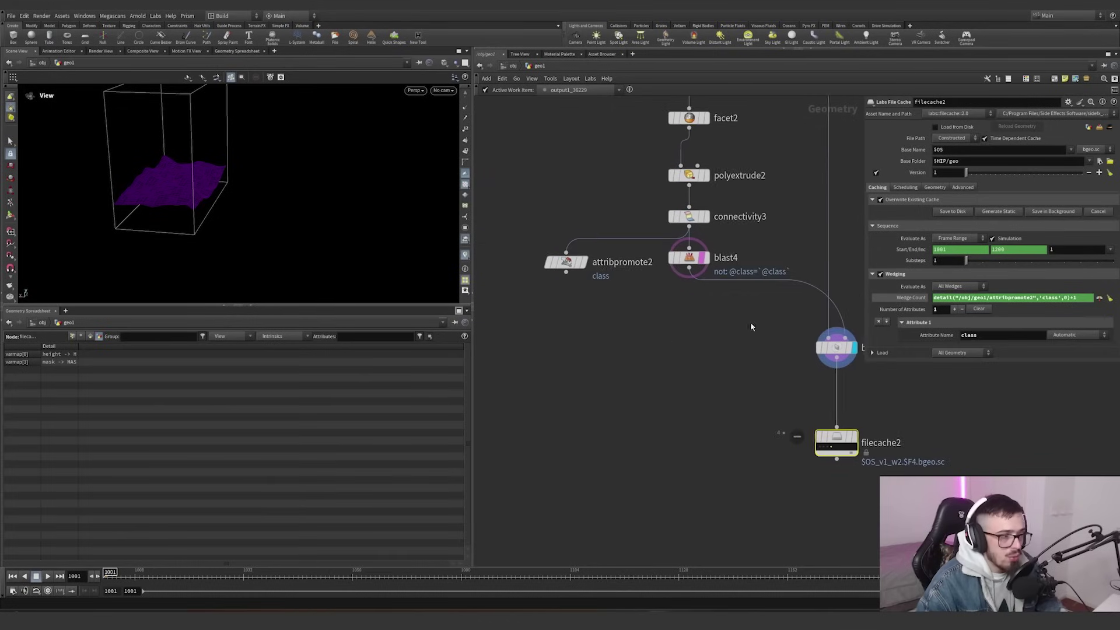
left_click_drag(623, 316, 495, 216)
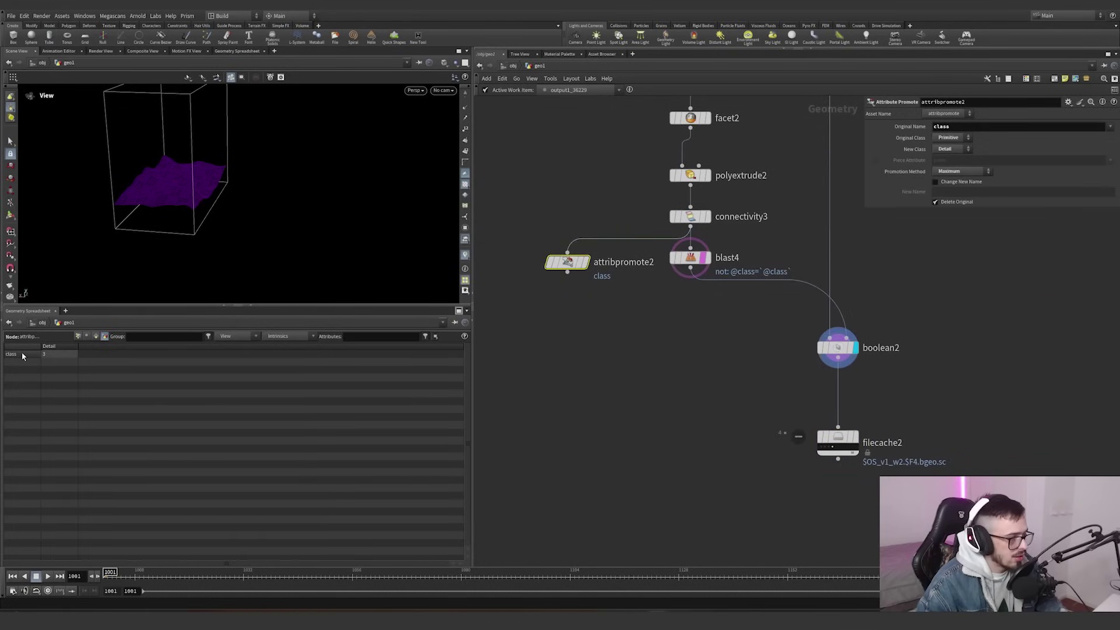
- Turn filecache2's wedging off and on again, and inspect its wedge count expression and evaluated value
middle_click_drag(729, 475, 622, 432)
left_click(731, 400)
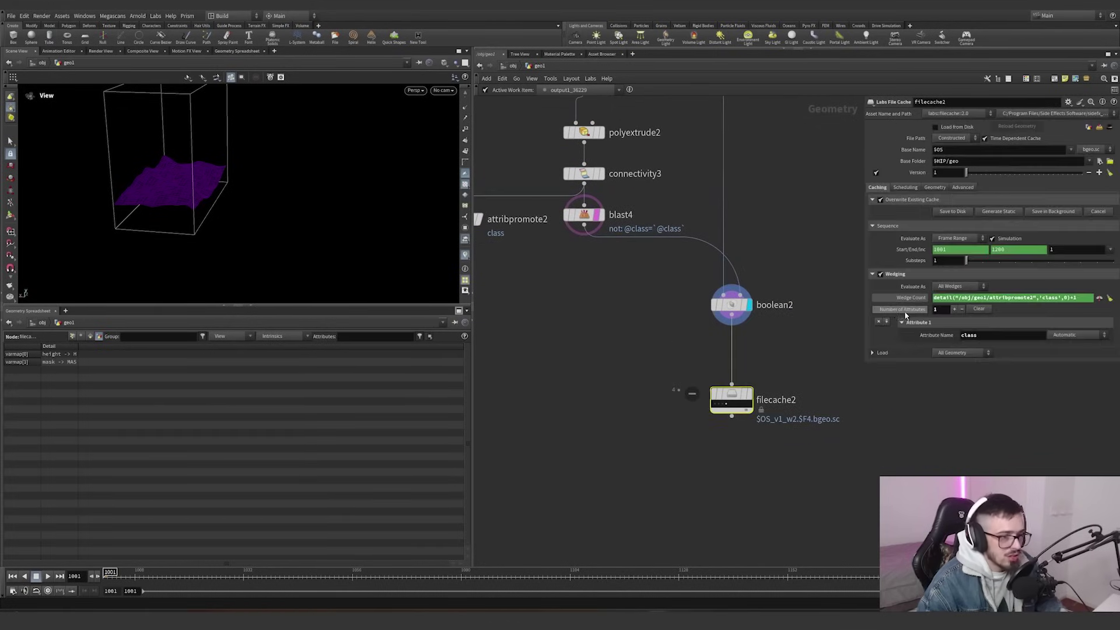
left_click_drag(863, 362, 745, 350)
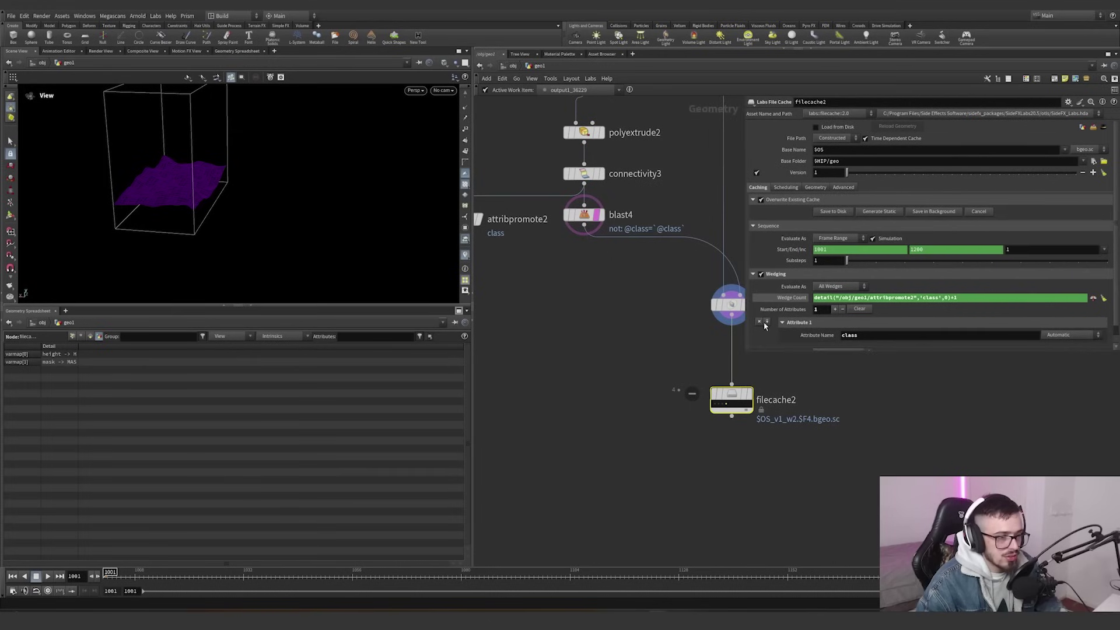
left_click(762, 274)
left_click(762, 274)
left_click_drag(821, 298, 839, 297)
type("\"")
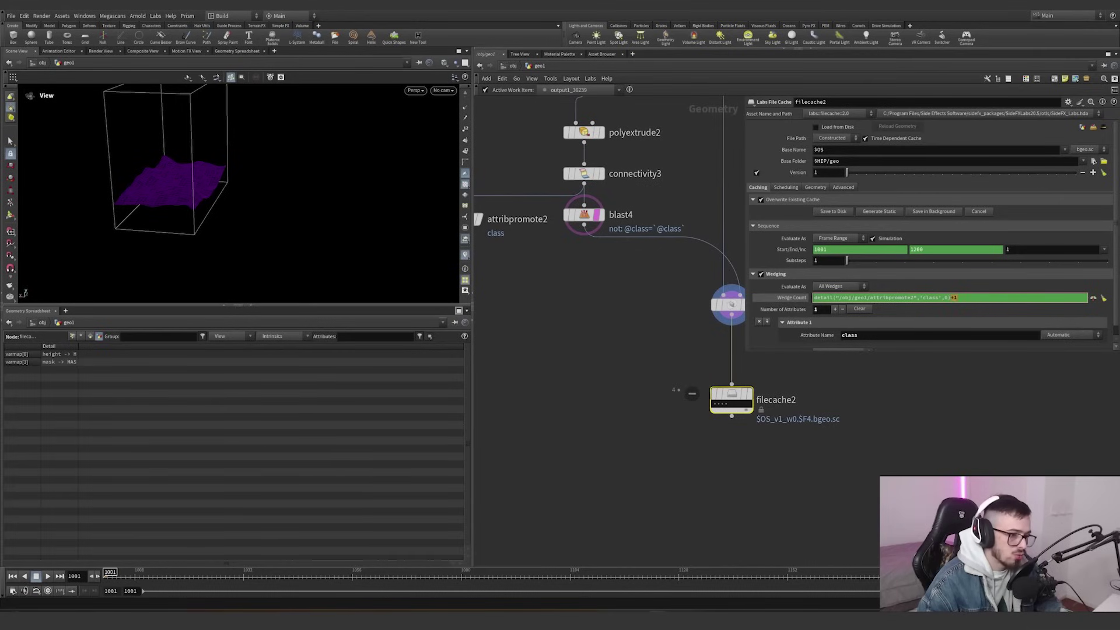
left_click(810, 298)
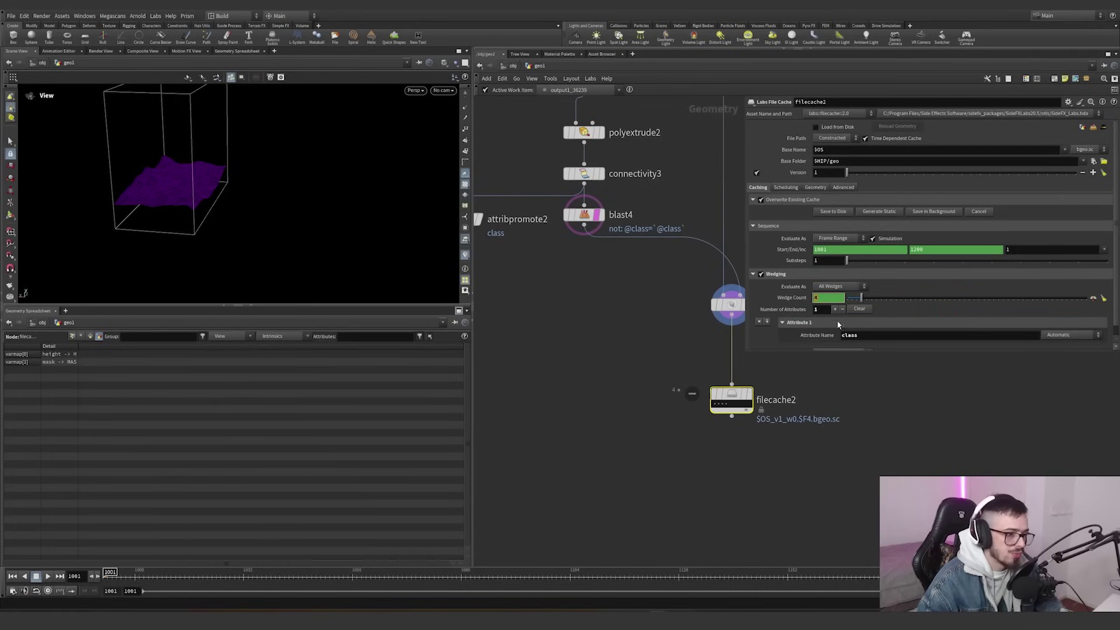
left_click_drag(864, 333, 812, 335)
left_click_drag(638, 285, 546, 211)
double_click(832, 128)
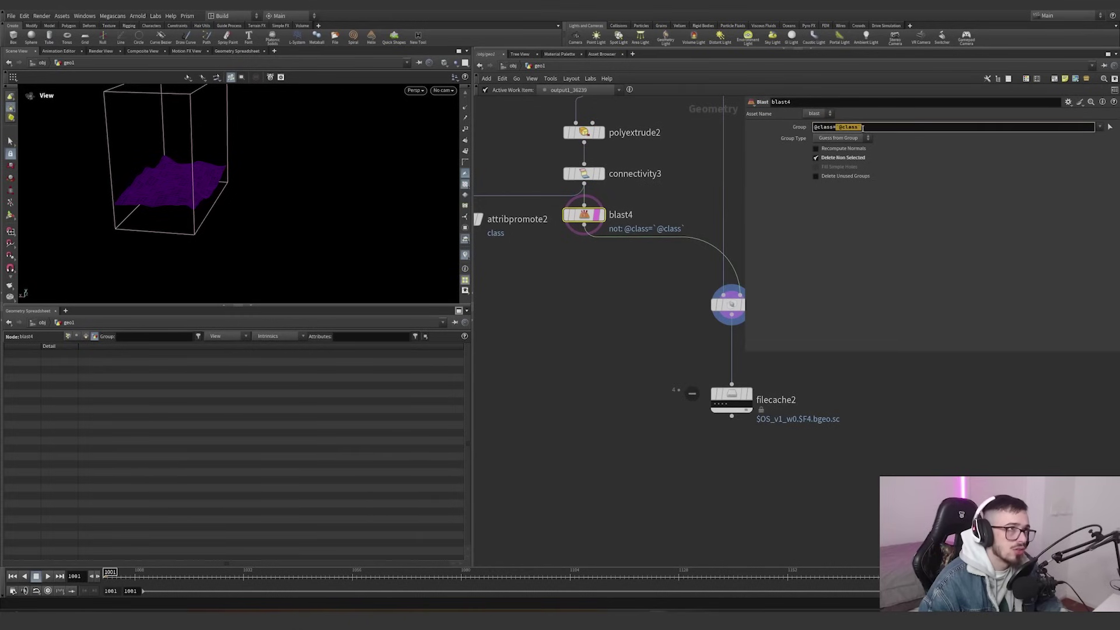
- Select filecache2's wedge work items 1, 2 and 3 to view the terrain block of each class
scroll(754, 431, "up", 2)
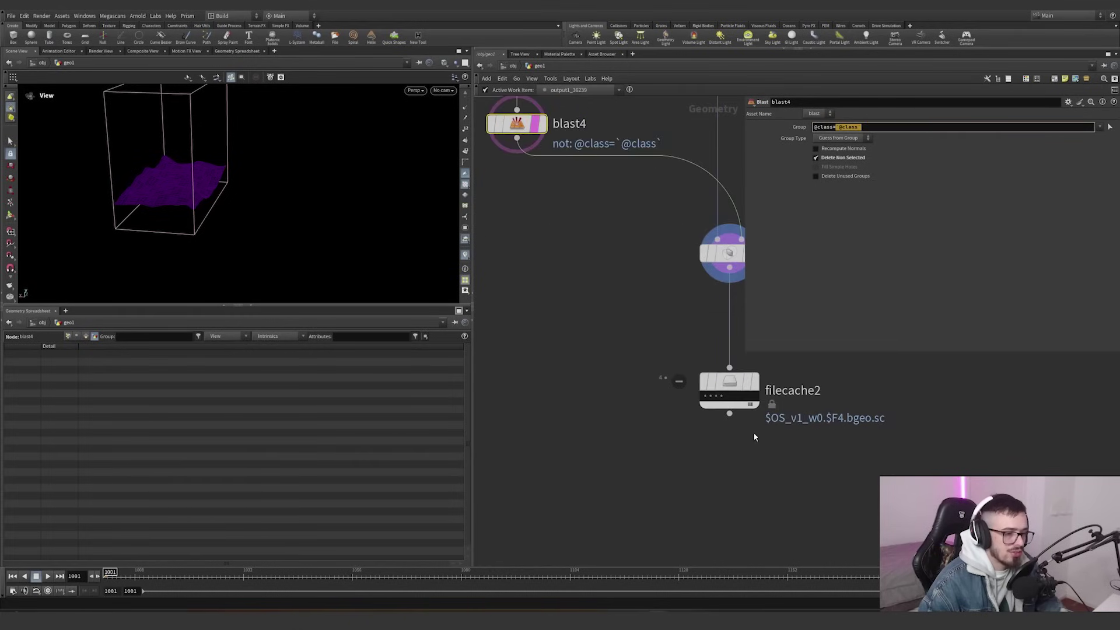
left_click(713, 396)
left_click(711, 396)
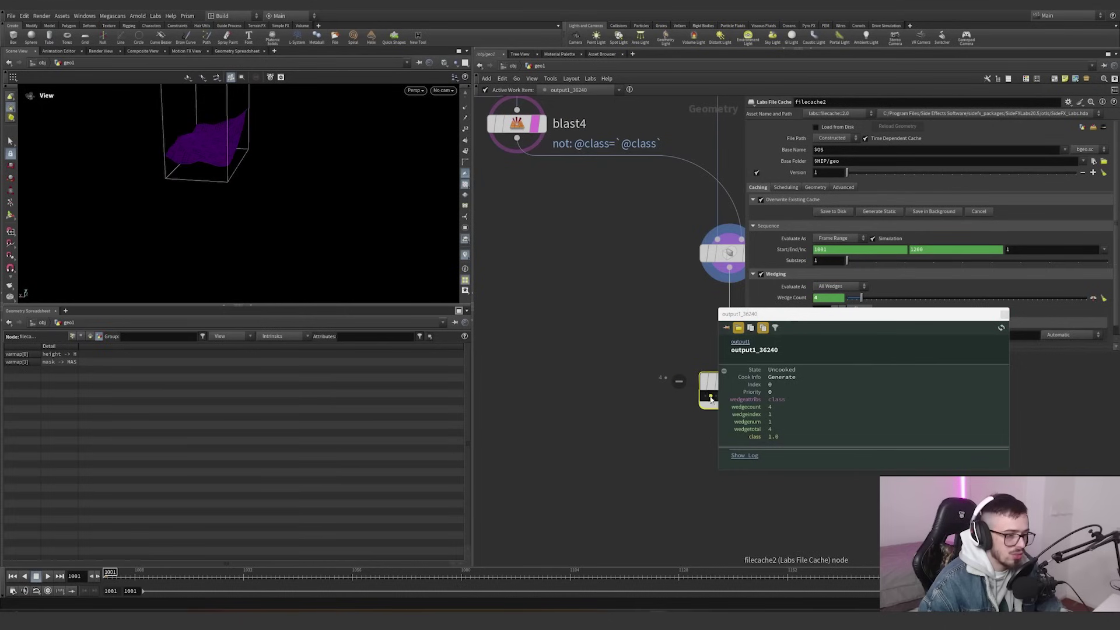
middle_click_drag(712, 408, 647, 408)
left_click(656, 397)
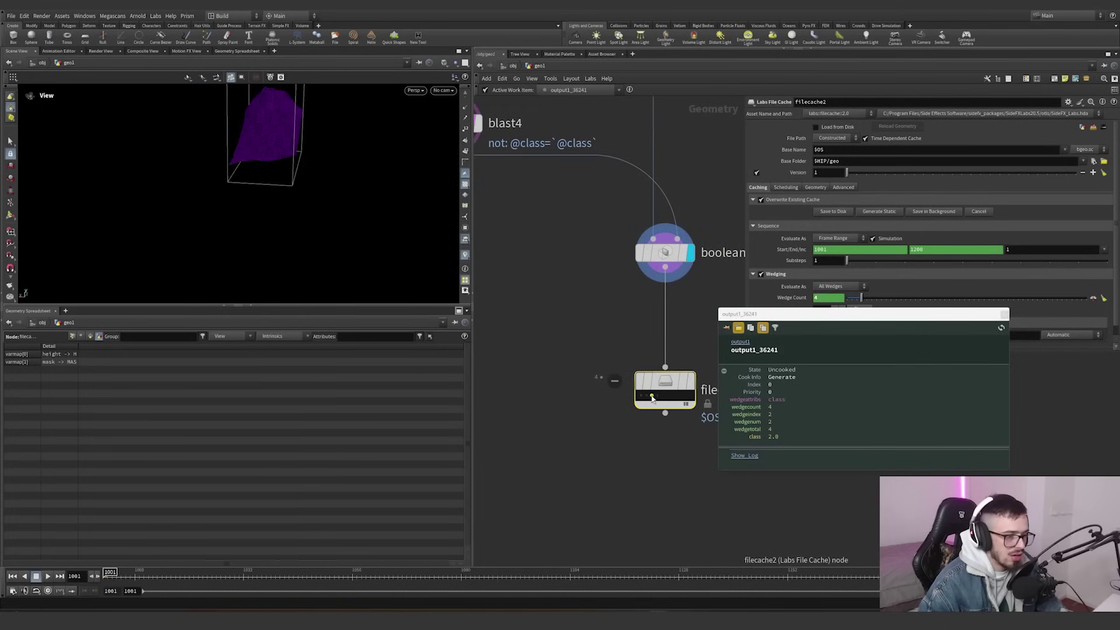
left_click(658, 396)
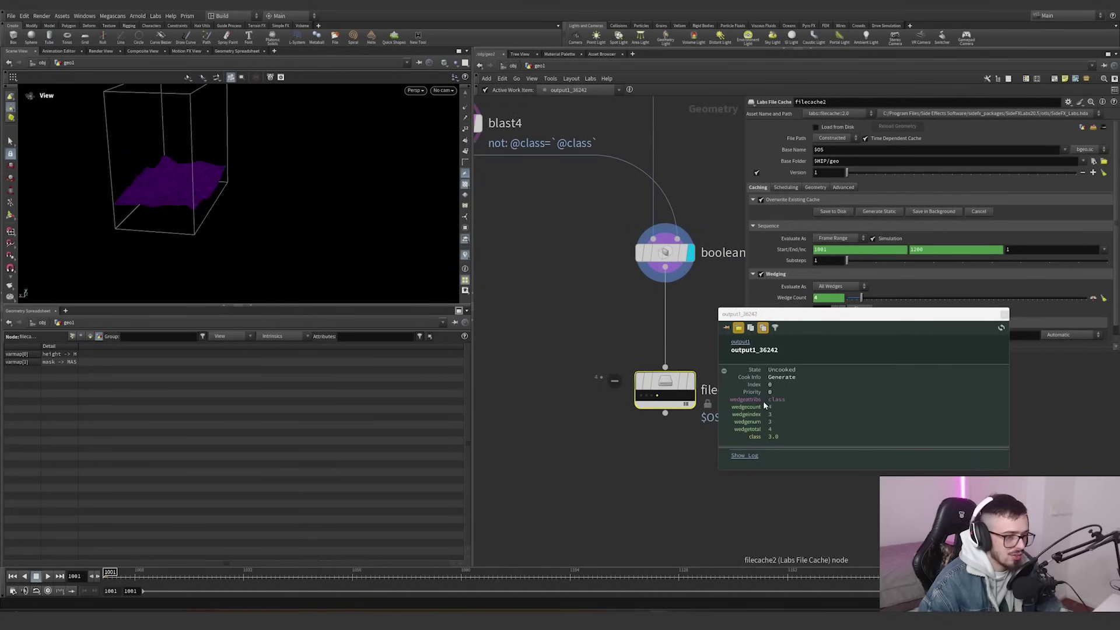
- Compare blast4's evaluated group value for filecache2's wedge work items 1 and 0, and close the work item details
left_click(649, 396)
left_click(644, 396)
middle_click_drag(584, 256, 660, 317)
left_click(539, 181)
left_click(804, 129)
middle_click_drag(713, 249, 613, 204)
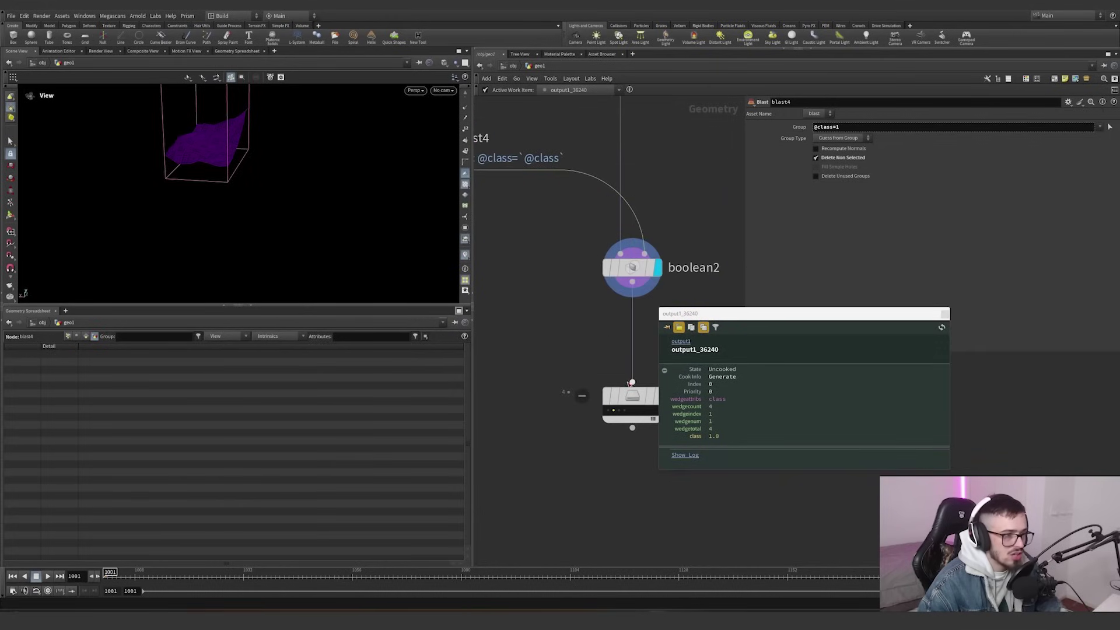
left_click(616, 410)
middle_click_drag(560, 294, 641, 371)
left_click(509, 213)
middle_click_drag(609, 316, 529, 251)
left_click(609, 426)
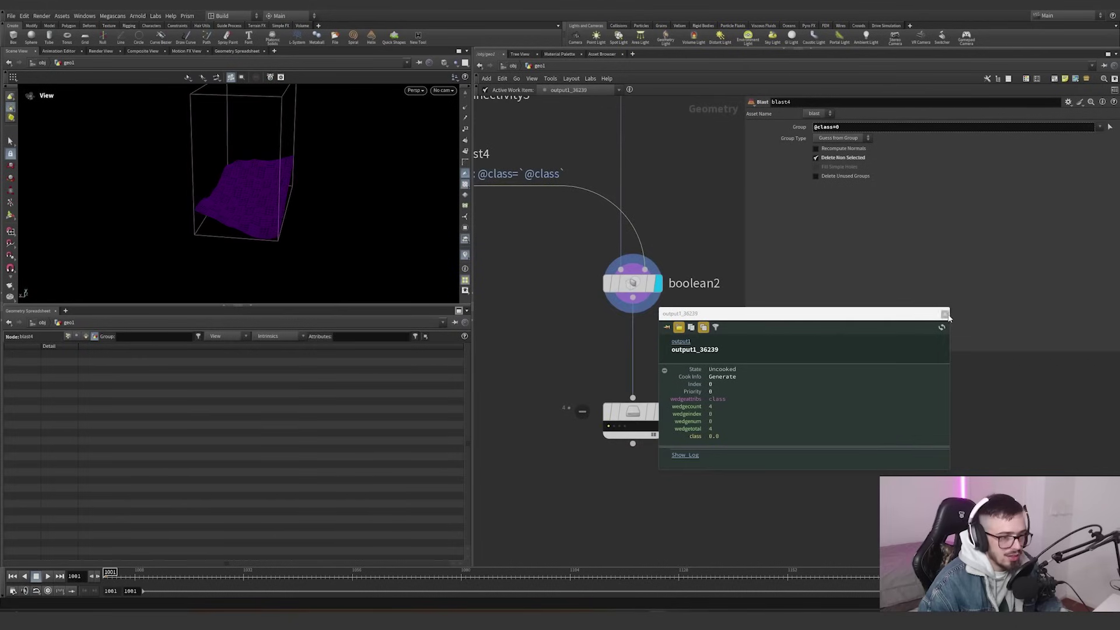
left_click(945, 315)
- Review connectivity3's class attribute settings and look over the neighbouring node networks
scroll(625, 370, "down", 7)
middle_click_drag(669, 365, 671, 375)
left_click_drag(681, 422, 651, 416)
scroll(629, 391, "up", 5)
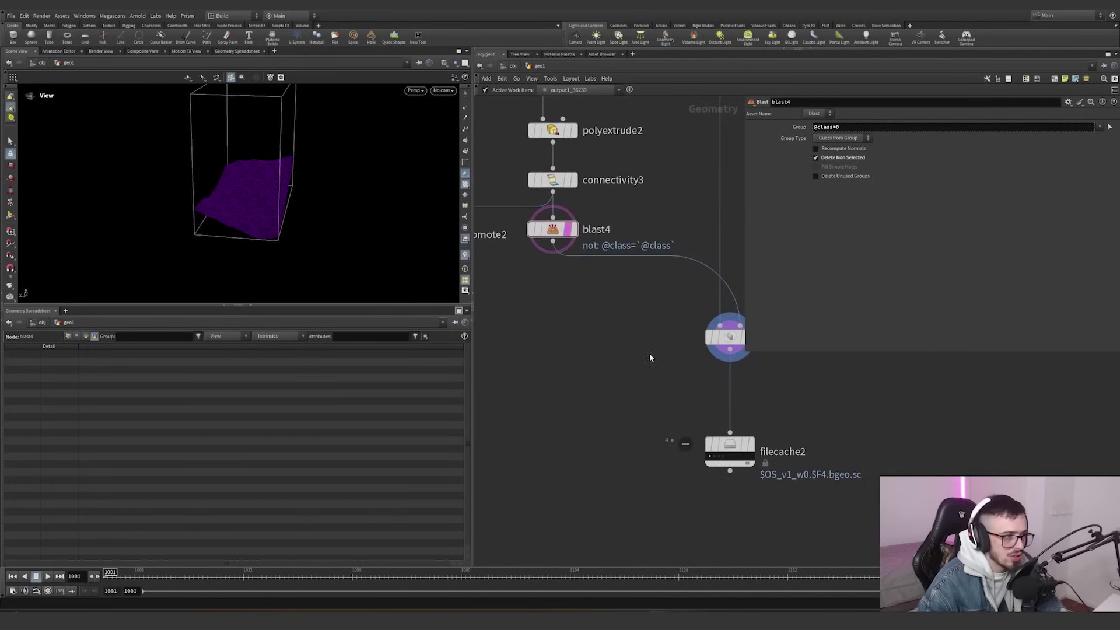
left_click(545, 175)
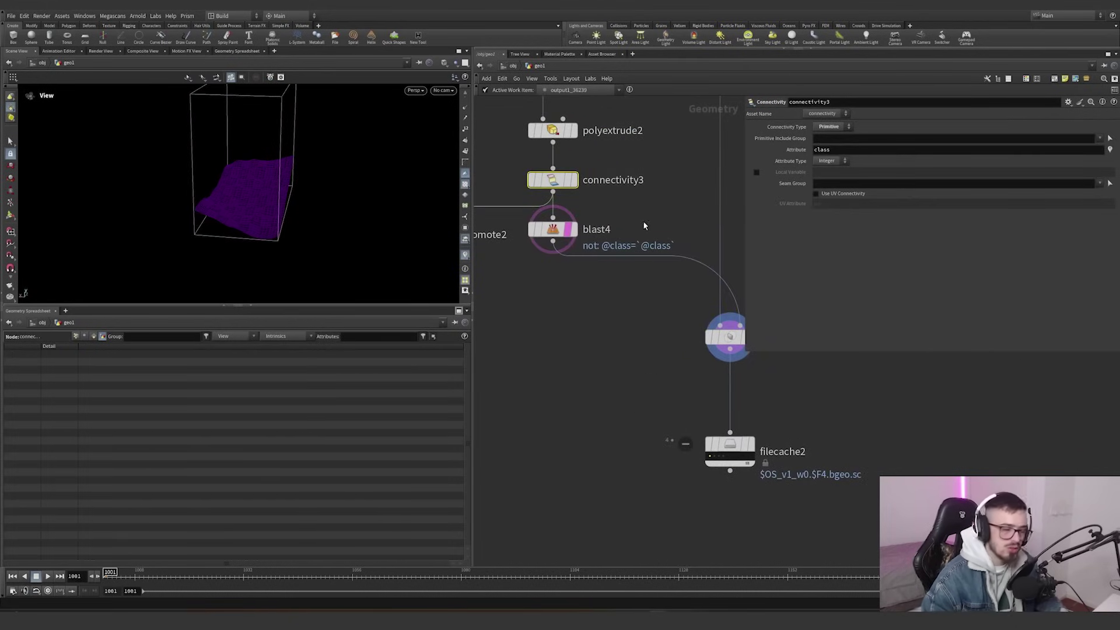
scroll(645, 228, "down", 3)
scroll(657, 277, "down", 5)
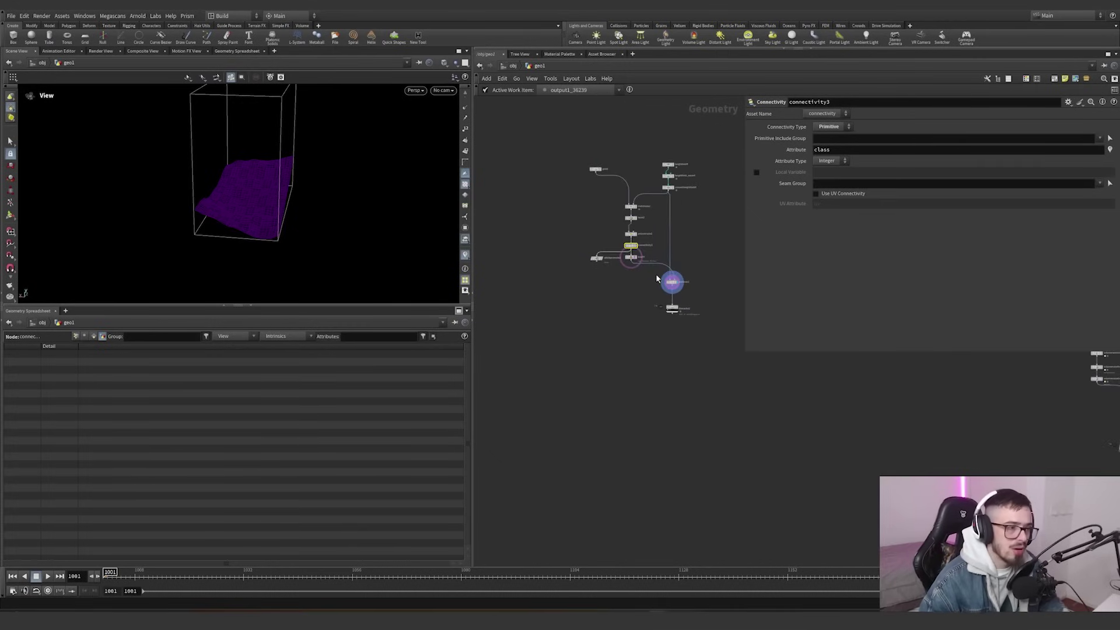
middle_click_drag(685, 330, 629, 335)
scroll(596, 350, "down", 1)
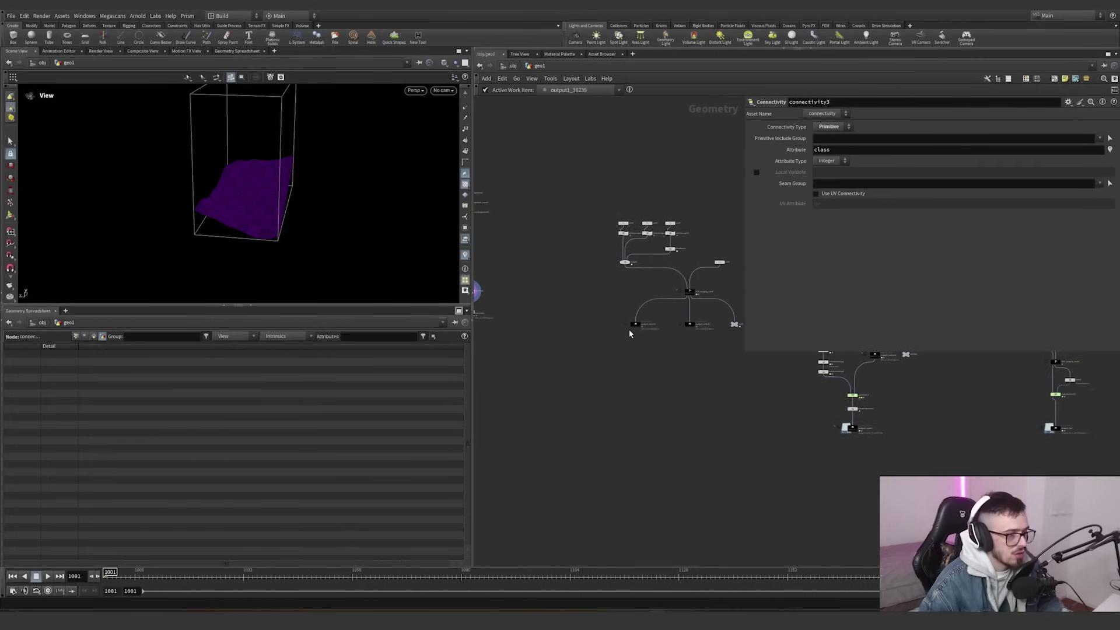
- Add a grid node in an empty area of the network and frame it in the viewport
middle_click_drag(548, 358, 601, 123)
key("Tab")
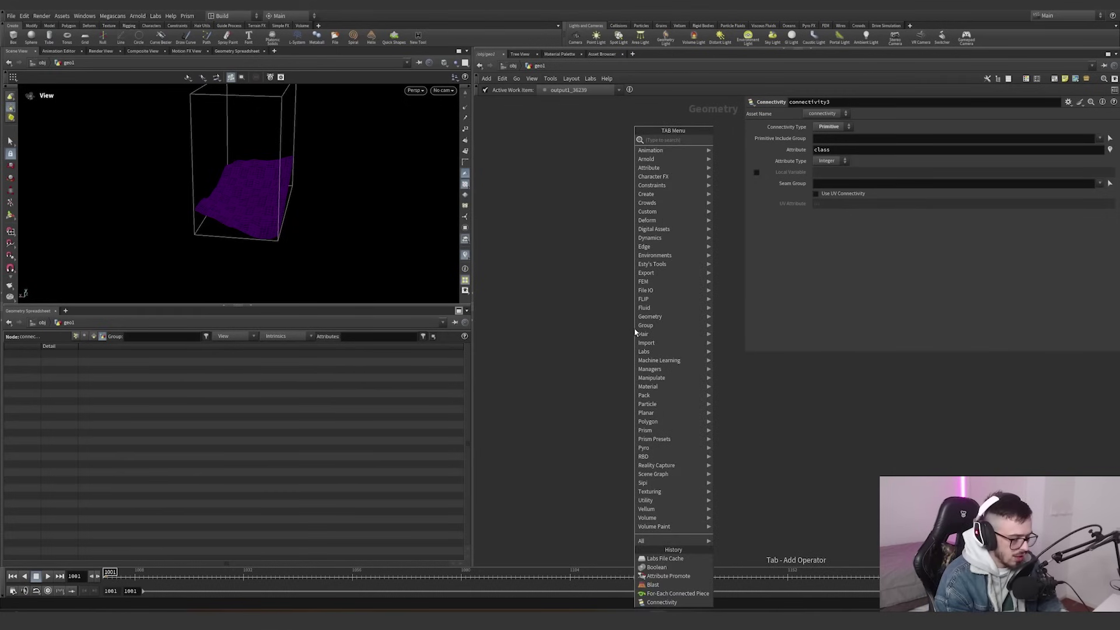
type("grid")
key("Return")
left_click(633, 327)
key("g")
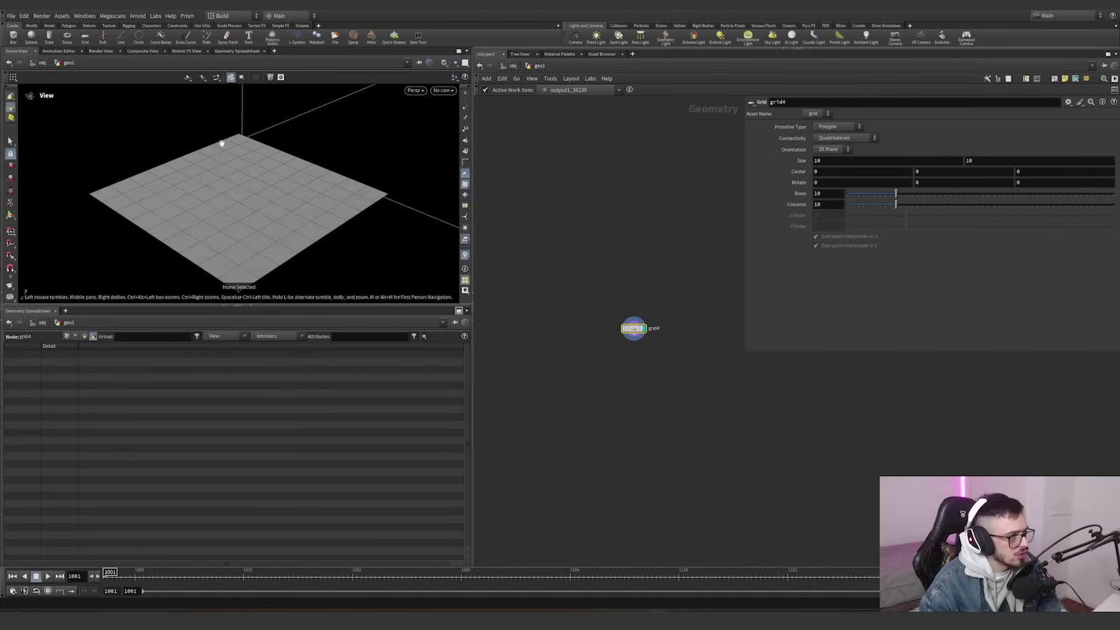
- Connect a SOP Wedging Tool node to grid4's output and display its wedge bounding boxes
left_click(604, 305)
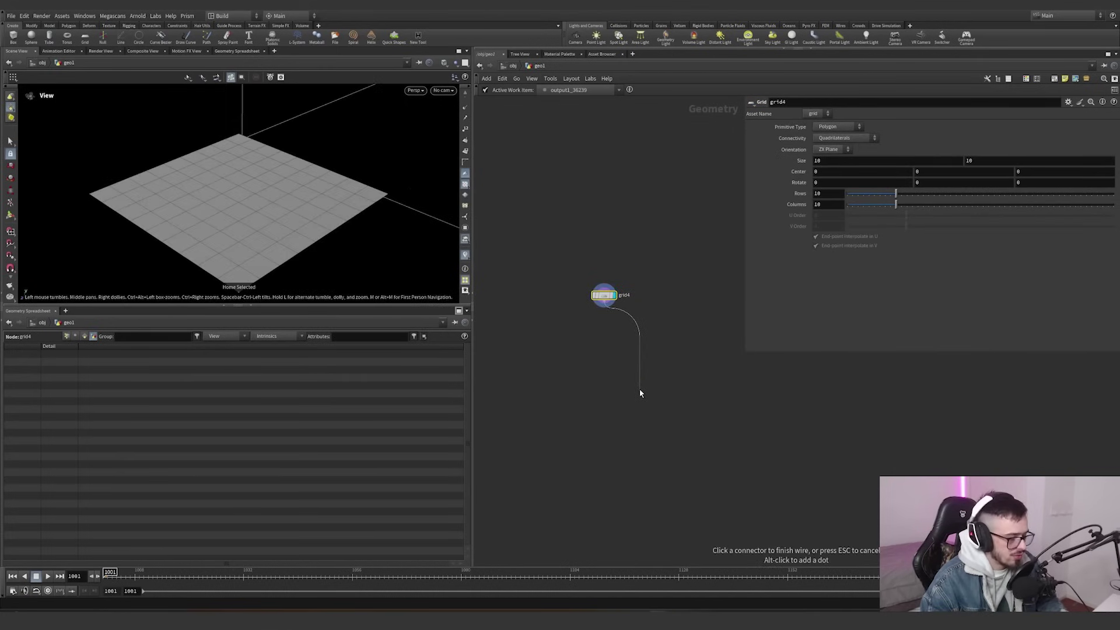
key("Tab")
type("wed")
key("Return")
left_click(639, 390)
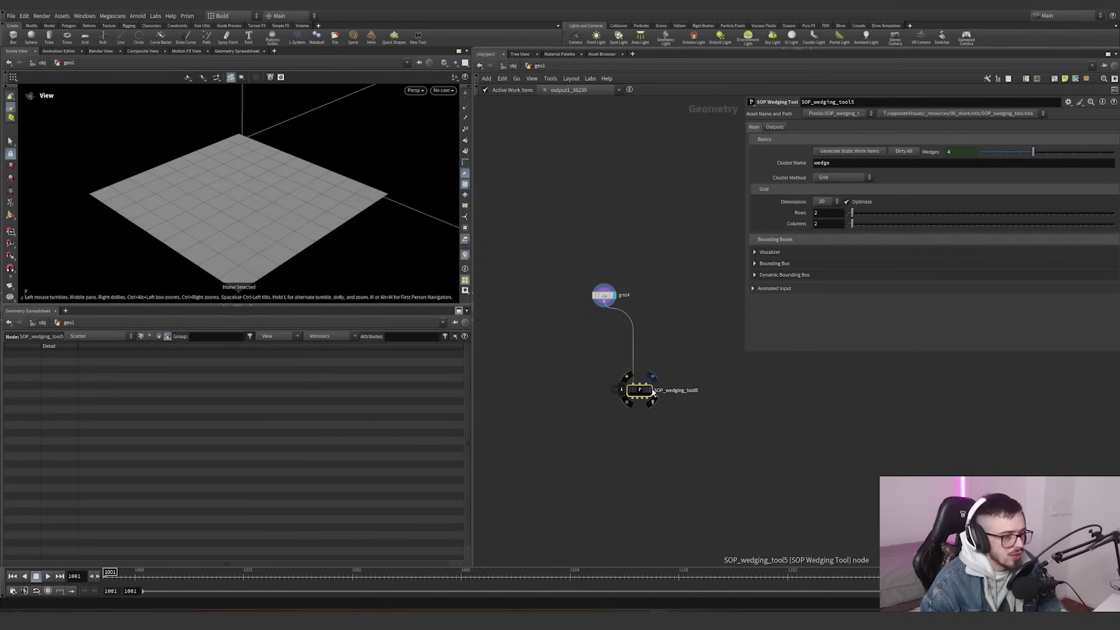
right_click_drag(222, 240, 260, 220)
left_click_drag(260, 220, 309, 217)
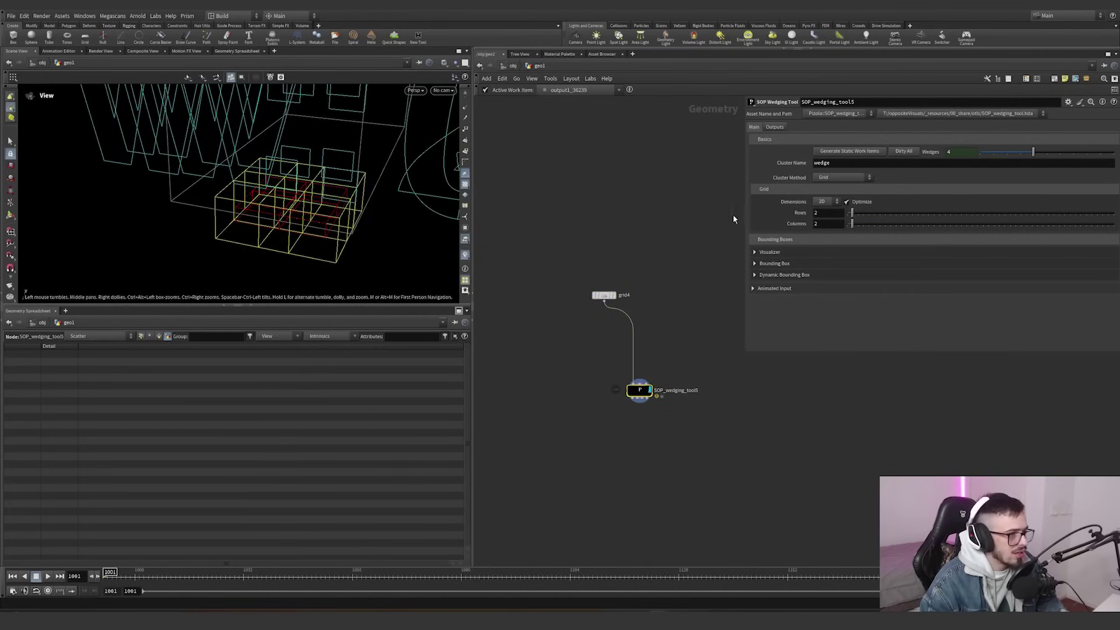
- Set grid4's size to 100 by 100
key("Up")
left_click(841, 160)
left_click(983, 162)
type("00")
left_click(633, 253)
right_click_drag(340, 172, 180, 215)
left_click_drag(180, 216, 381, 165)
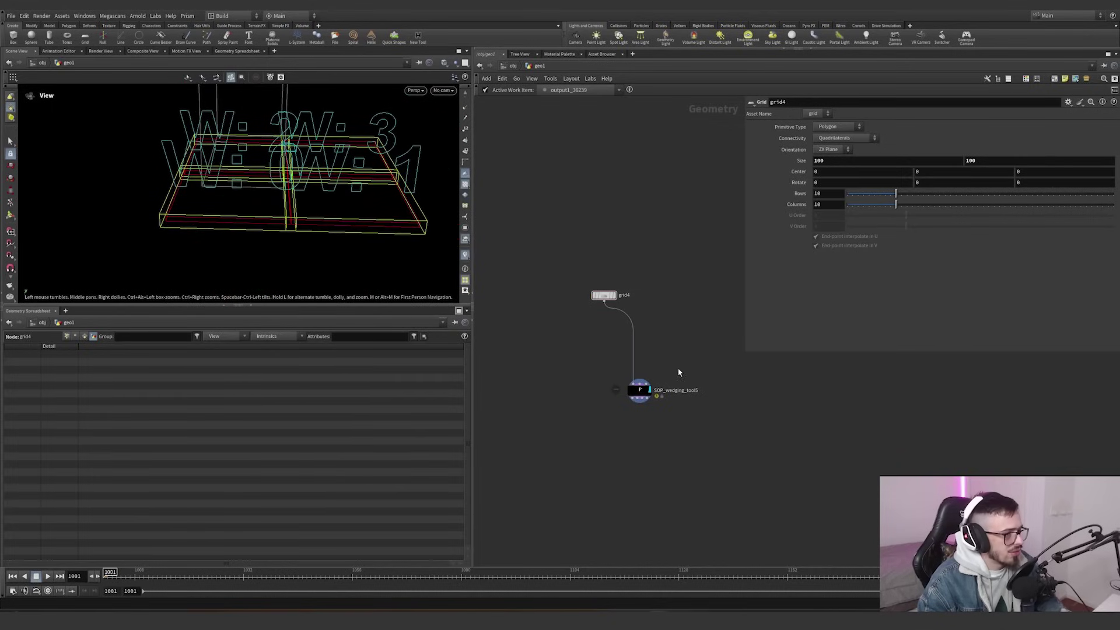
- Set the wedging tool's visualizer font size to 12.4
left_click(639, 389)
left_click(755, 252)
left_click_drag(908, 295, 879, 299)
scroll(325, 213, "up", 5)
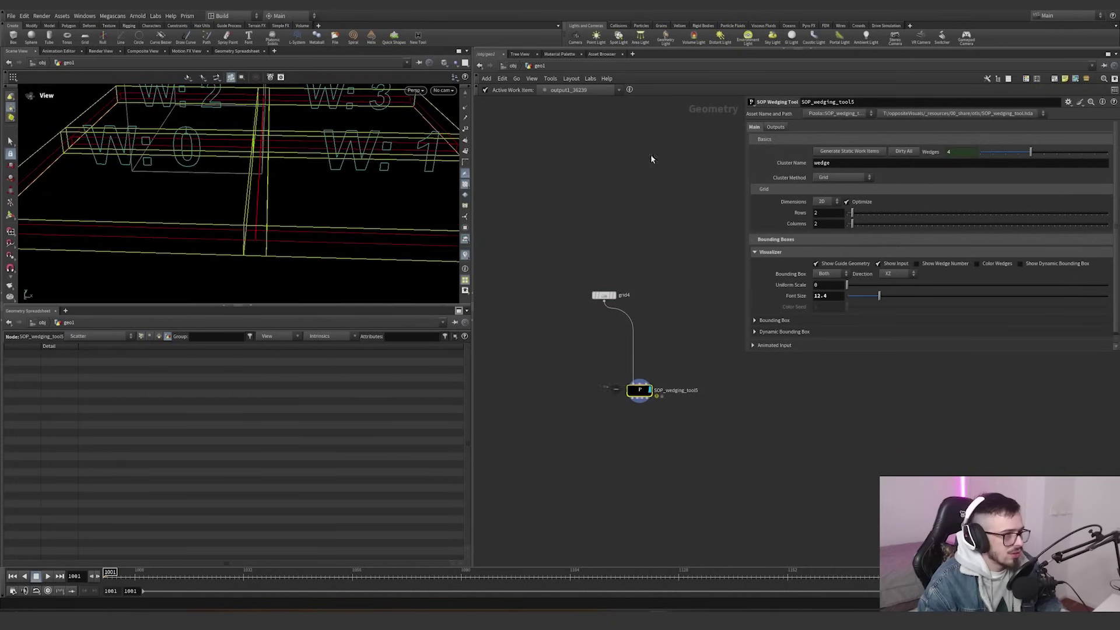
scroll(239, 187, "down", 3)
- Step through the wedging tool's work items 0 to 2 and return to wedge 1 to view its grid piece
scroll(603, 385, "up", 5)
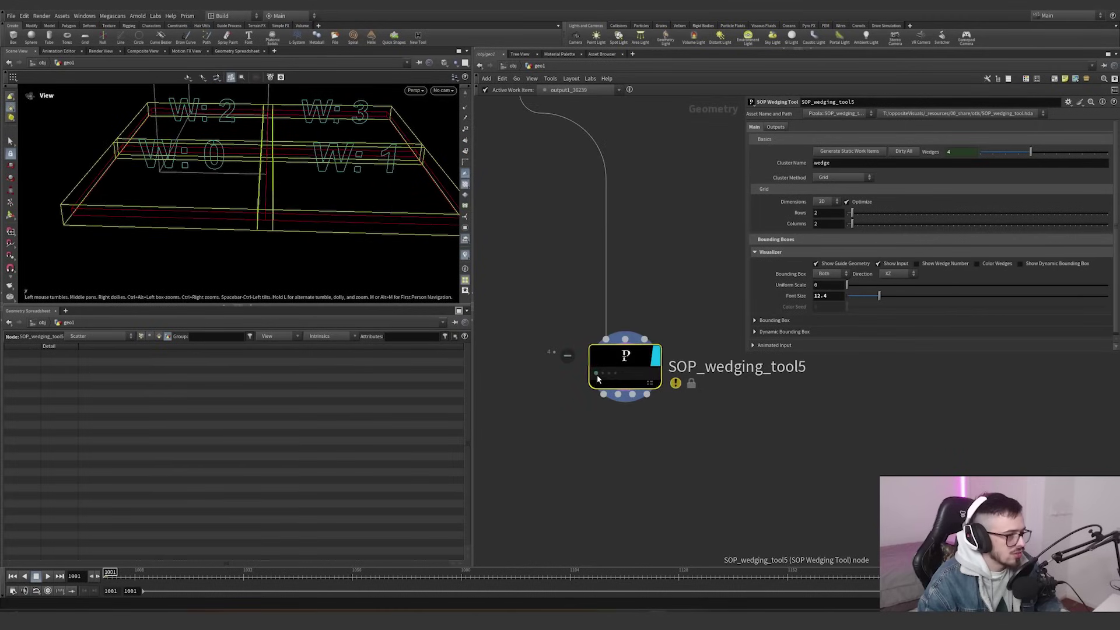
left_click(596, 375)
left_click(603, 373)
left_click(609, 374)
left_click(603, 374)
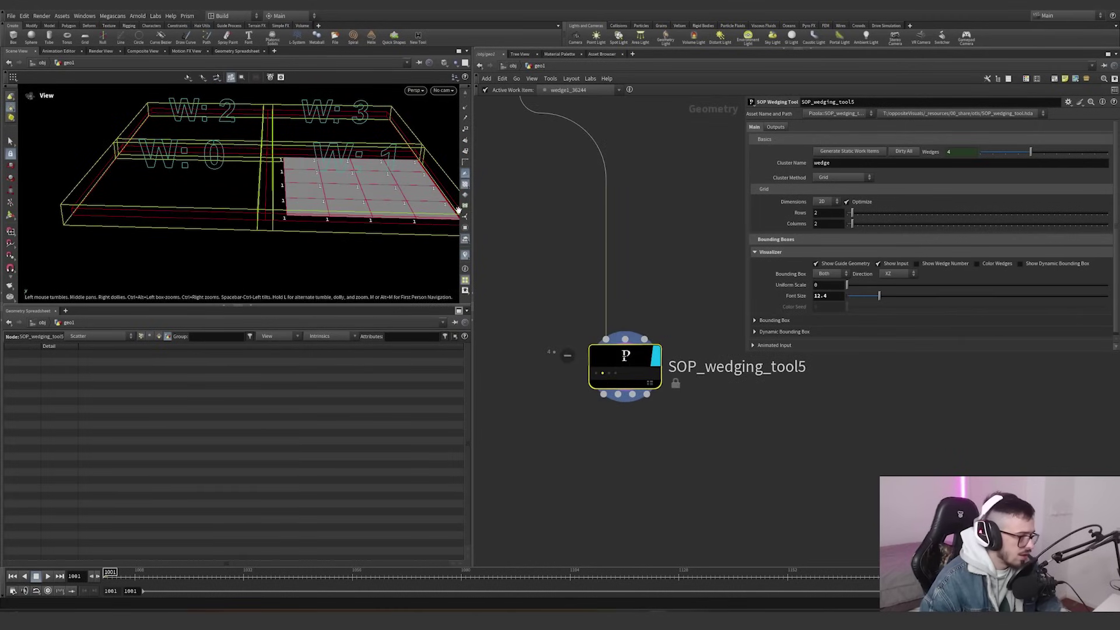
left_click_drag(340, 222, 457, 182)
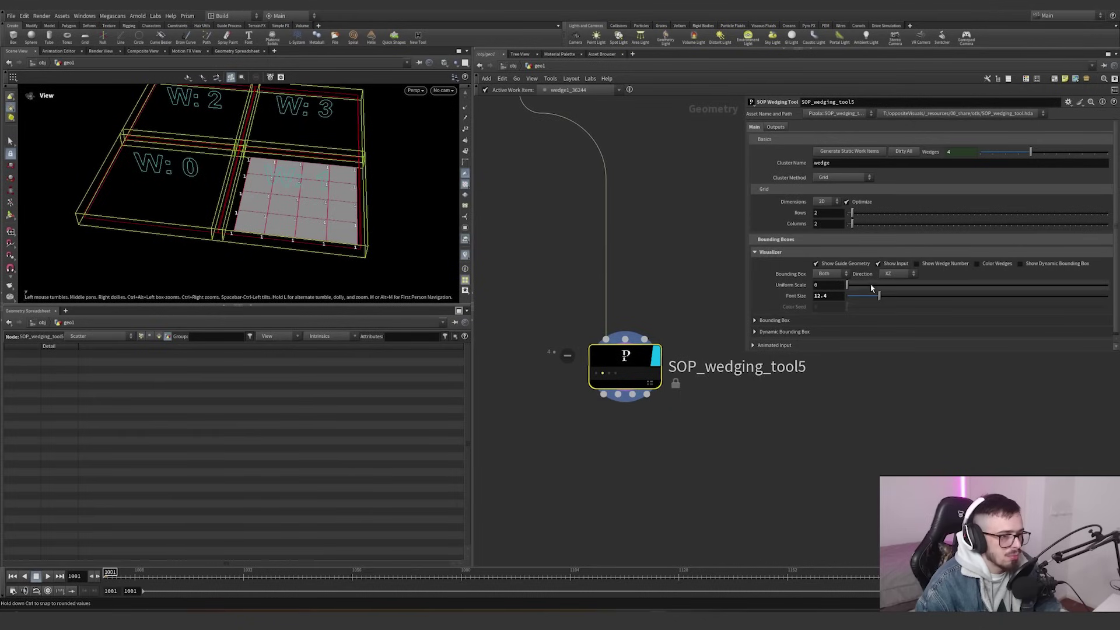
- Spread the wedge bounding boxes apart by setting the visualizer's uniform scale to 2.017
left_click_drag(856, 286, 952, 285)
right_click_drag(350, 213, 297, 230)
left_click_drag(298, 230, 299, 197)
- Add a box node beside grid4
scroll(620, 229, "down", 5)
middle_click_drag(621, 230, 618, 312)
key("Tab")
type("box")
key("Return")
left_click(654, 256)
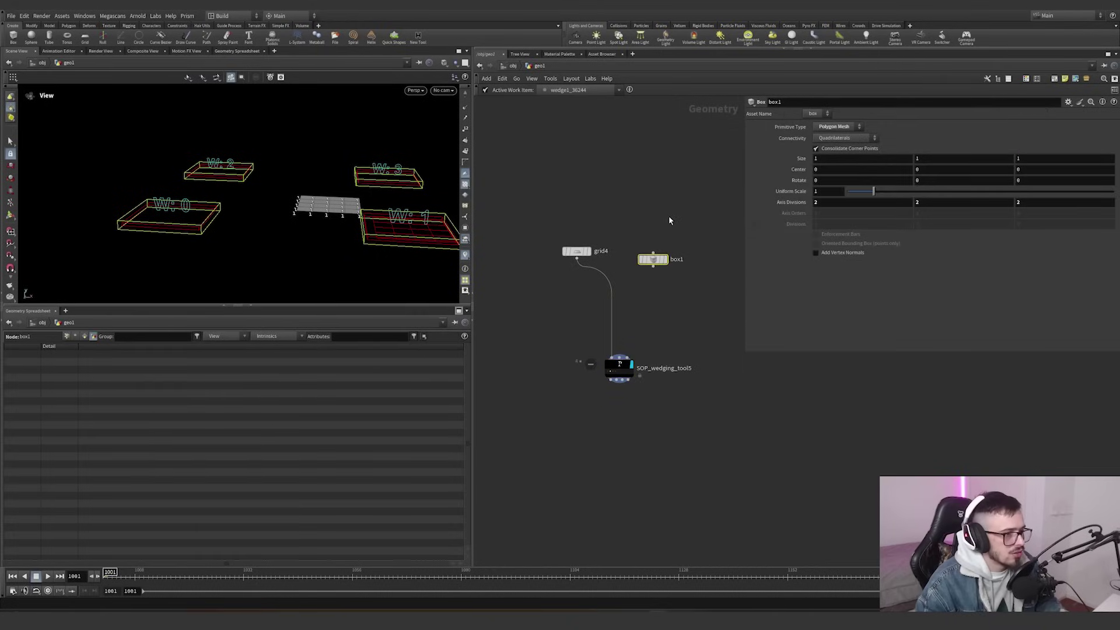
- Connect box1 to the wedging tool in place of grid4 and enlarge it with its uniform scale
middle_click_drag(797, 163, 869, 202)
left_click_drag(654, 259, 601, 271)
left_click_drag(872, 192, 1110, 193)
middle_click_drag(832, 191, 855, 178)
- Set the wedging tool's grid dimensions to 3D
left_click(630, 369)
left_click_drag(663, 400, 601, 356)
left_click_drag(344, 233, 364, 222)
left_click(823, 201)
left_click(826, 221)
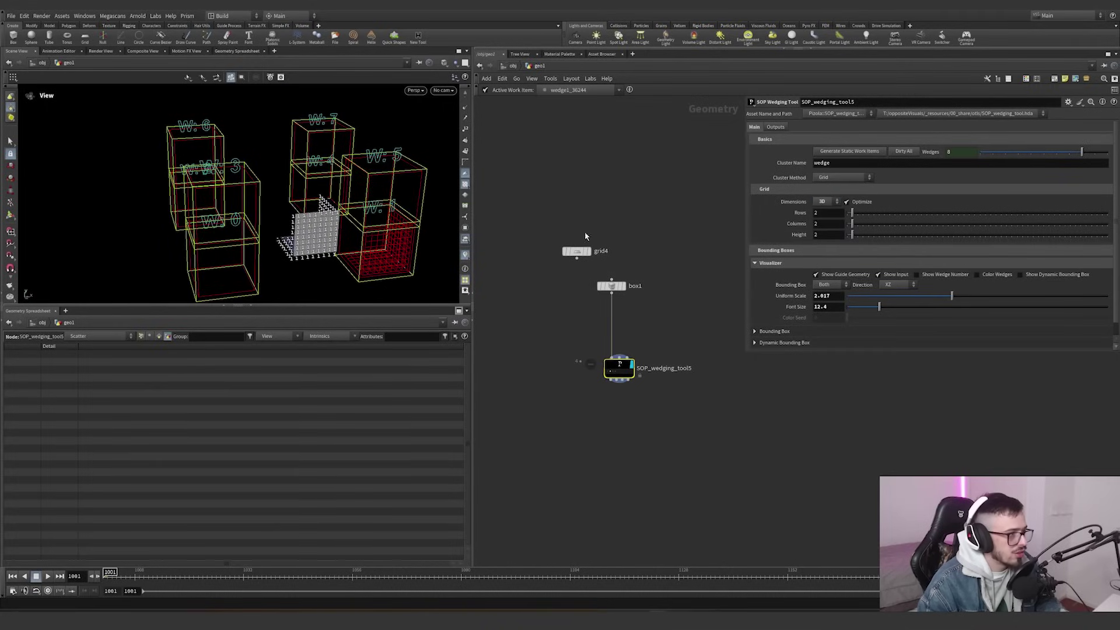
left_click_drag(295, 210, 366, 245)
- Set the visualizer's spread direction to Uniform
left_click(898, 284)
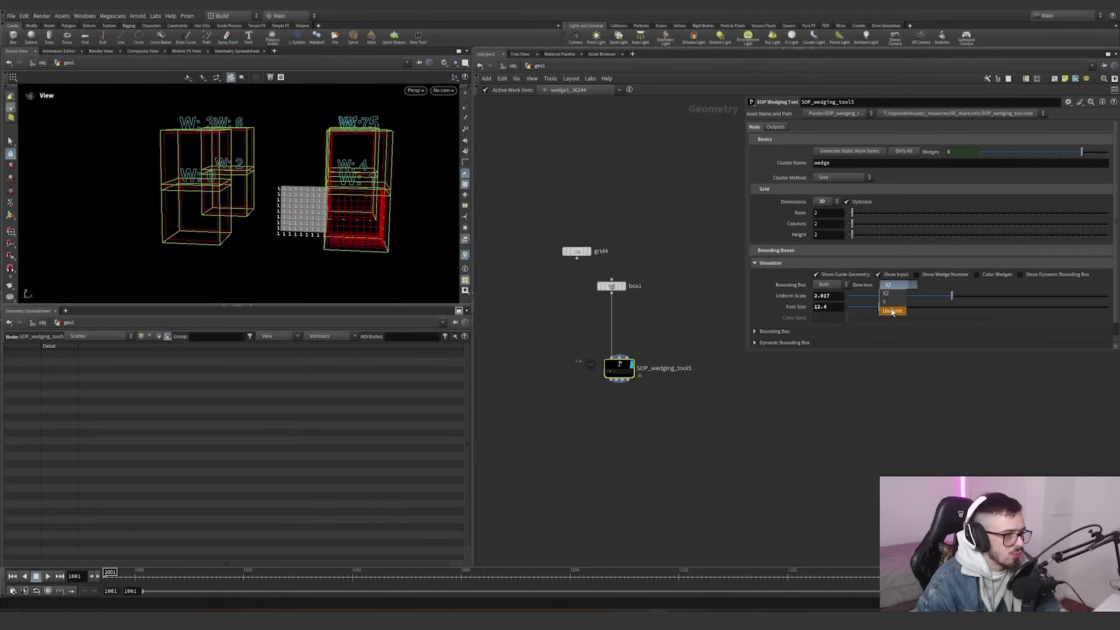
left_click(890, 311)
left_click_drag(318, 193, 280, 212, "alt")
- Generate the wedging tool's static work items for the 3D grid and step through wedges 0 to 3 and 5
scroll(648, 368, "up", 3)
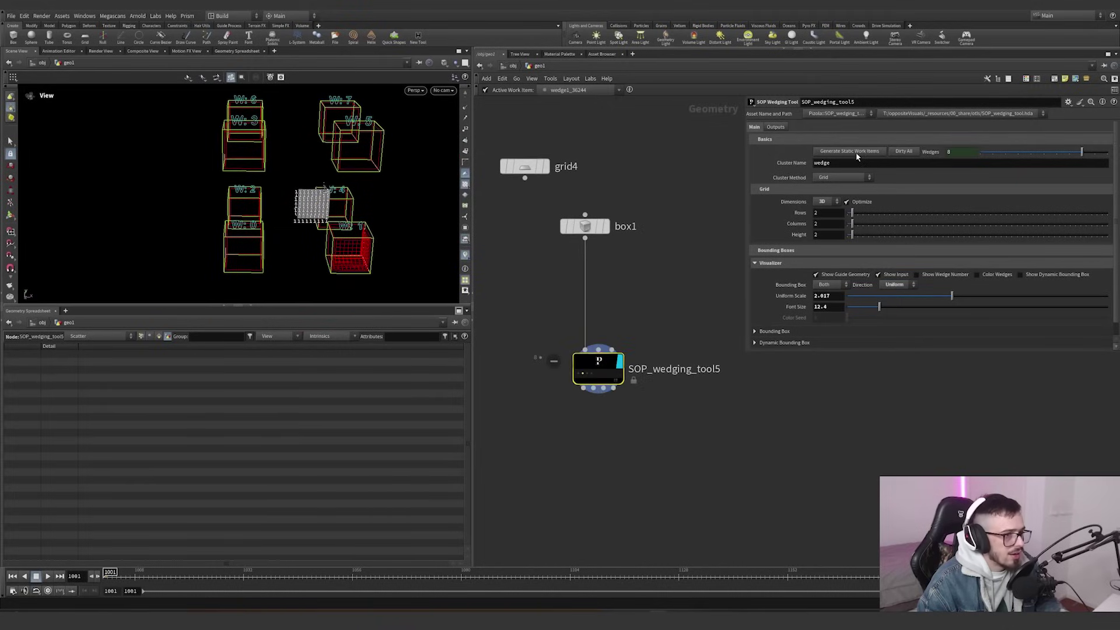
scroll(535, 413, "up", 3)
middle_click_drag(735, 405, 671, 406)
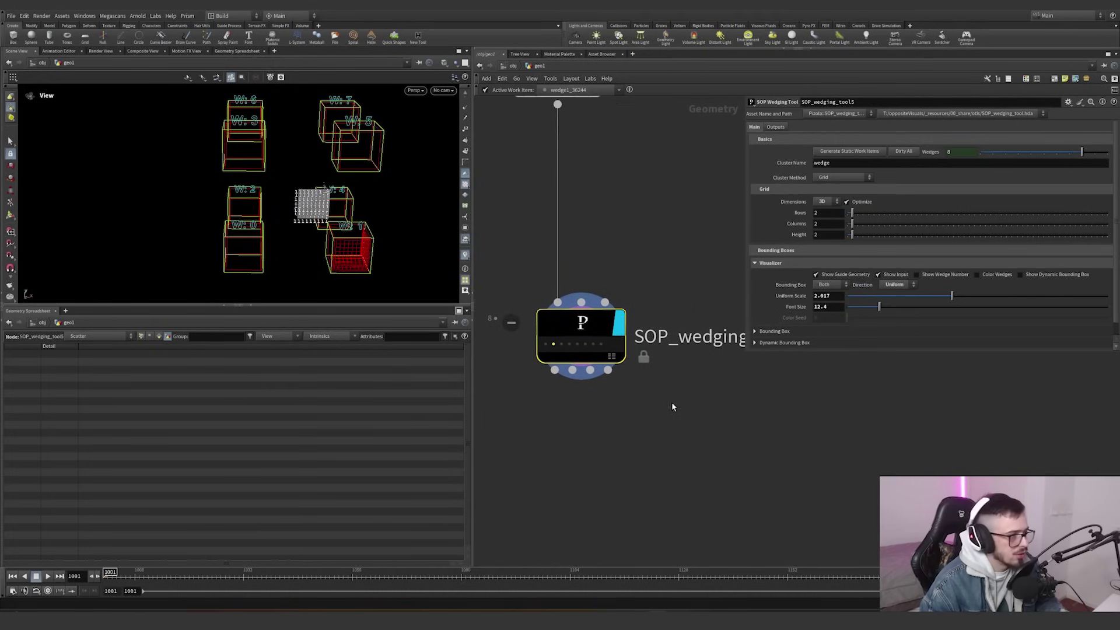
left_click(546, 345)
left_click(553, 345)
left_click(561, 345)
left_click(570, 344)
left_click(585, 344)
- Expand the bounding box's inside padding settings, try a different padding value and undo the change
left_click_drag(362, 176, 355, 172)
scroll(800, 296, "down", 1)
left_click(776, 315)
scroll(776, 313, "down", 1)
left_click(783, 304)
middle_click_drag(803, 318, 1062, 234)
key("ctrl+z")
scroll(776, 346, "down", 1)
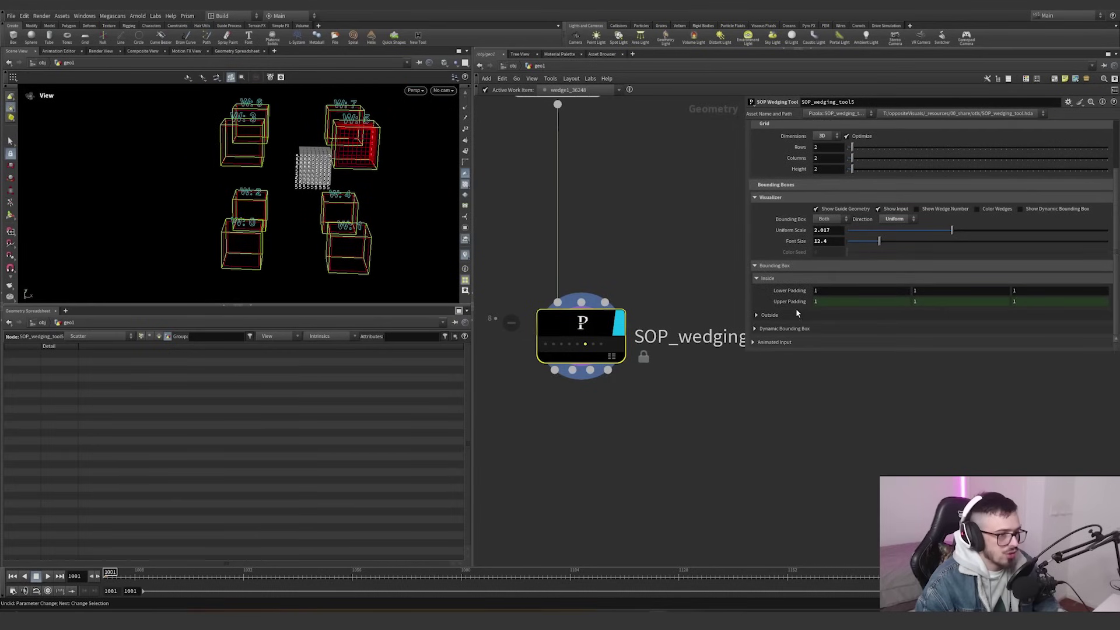
- Expand the bounding box's outside padding settings, try a different padding value and undo the change
left_click(795, 315)
middle_click_drag(797, 326, 1050, 321)
key("ctrl+z")
scroll(797, 174, "up", 2)
- Expand the wedging tool's Points and Collider output settings and enable Blast Outside for the points
left_click(777, 127)
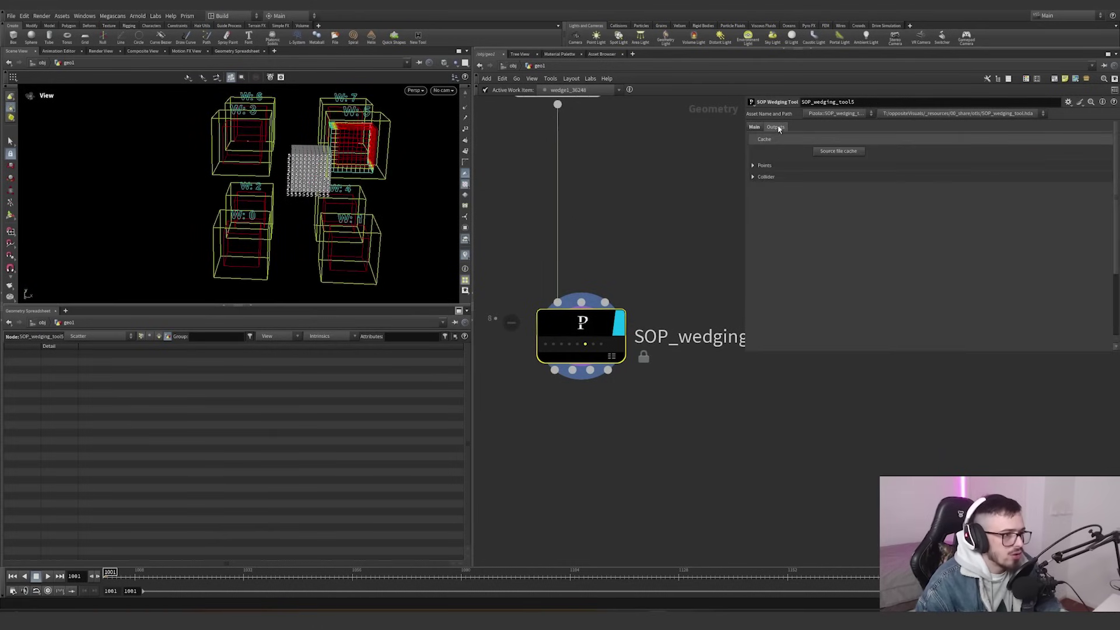
left_click(766, 176)
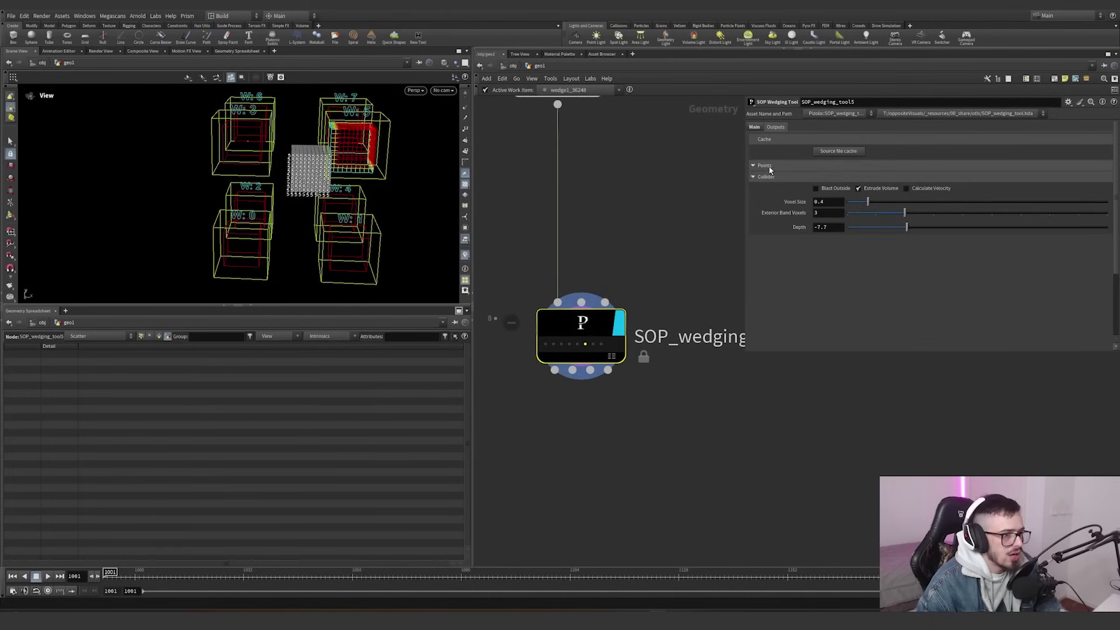
left_click(764, 165)
left_click(816, 187)
left_click(815, 187)
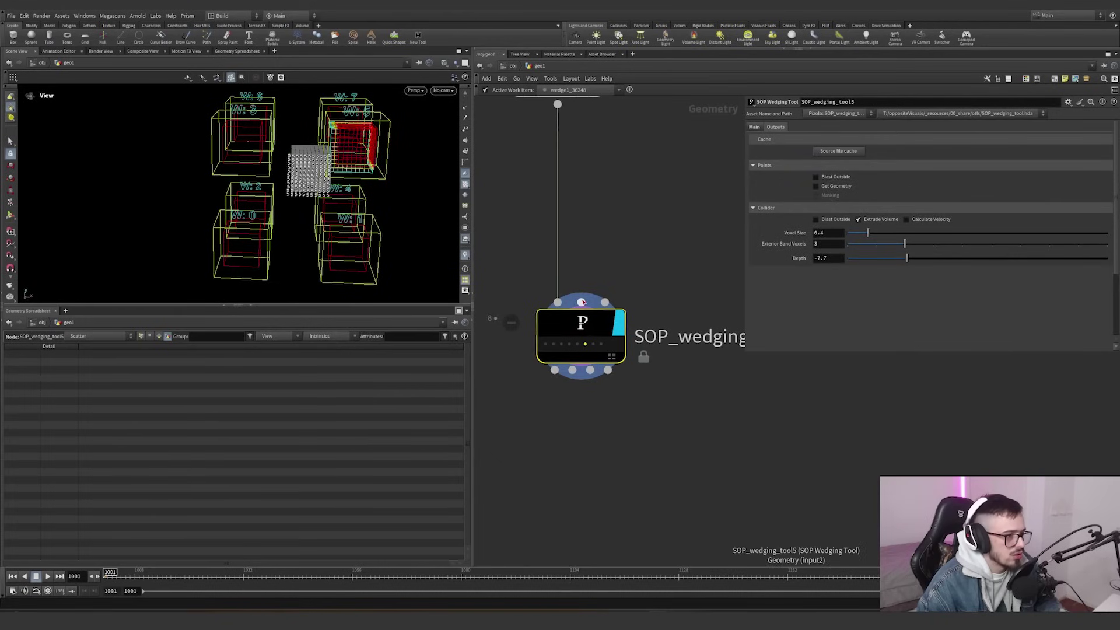
left_click_drag(581, 302, 619, 225)
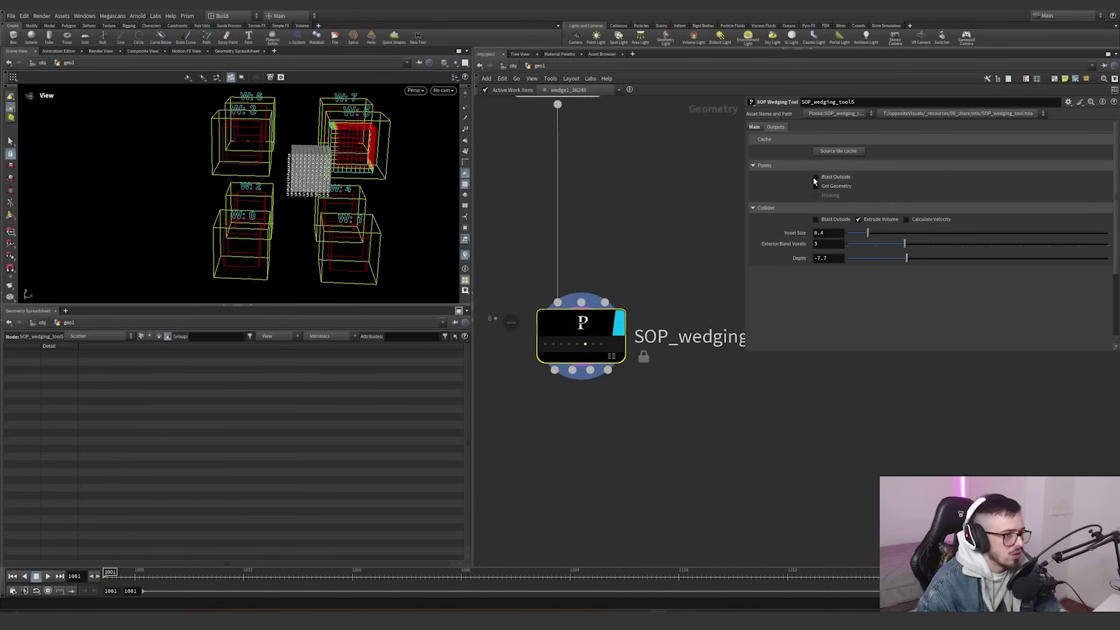
left_click(815, 178)
left_click_drag(374, 164, 336, 139, "alt")
right_click_drag(336, 139, 501, 110, "alt")
left_click_drag(280, 186, 429, 207)
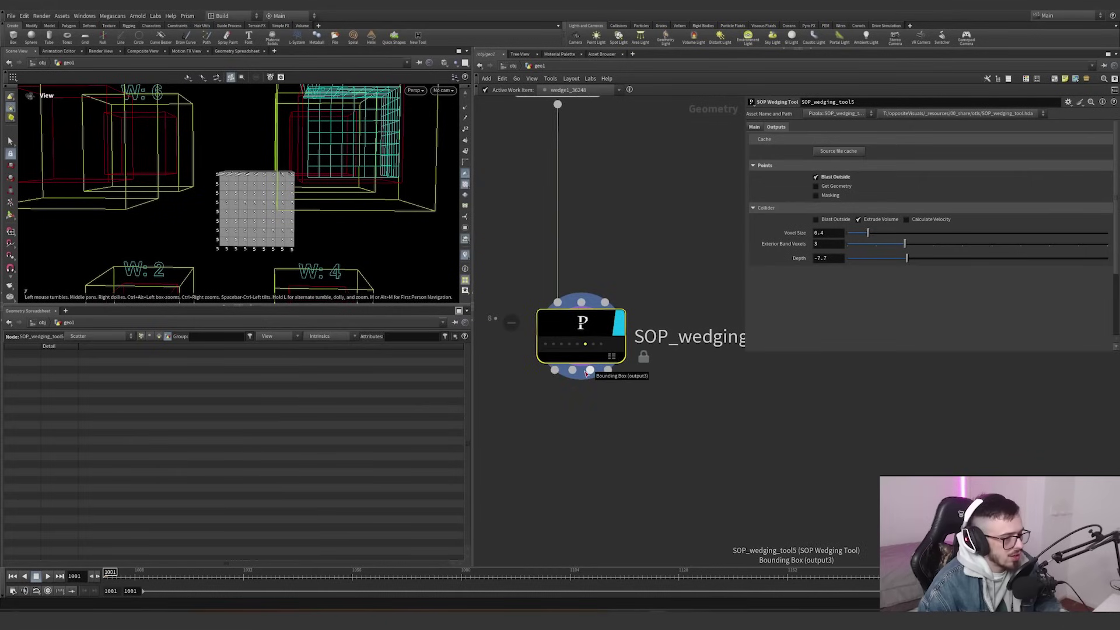
- Add a displayed Null node on the wedging tool's Bounding Box output, then rewire it to the tool's second output
left_click(587, 372)
key("Tab")
type("null")
key("Return")
key("Return")
left_click(664, 437)
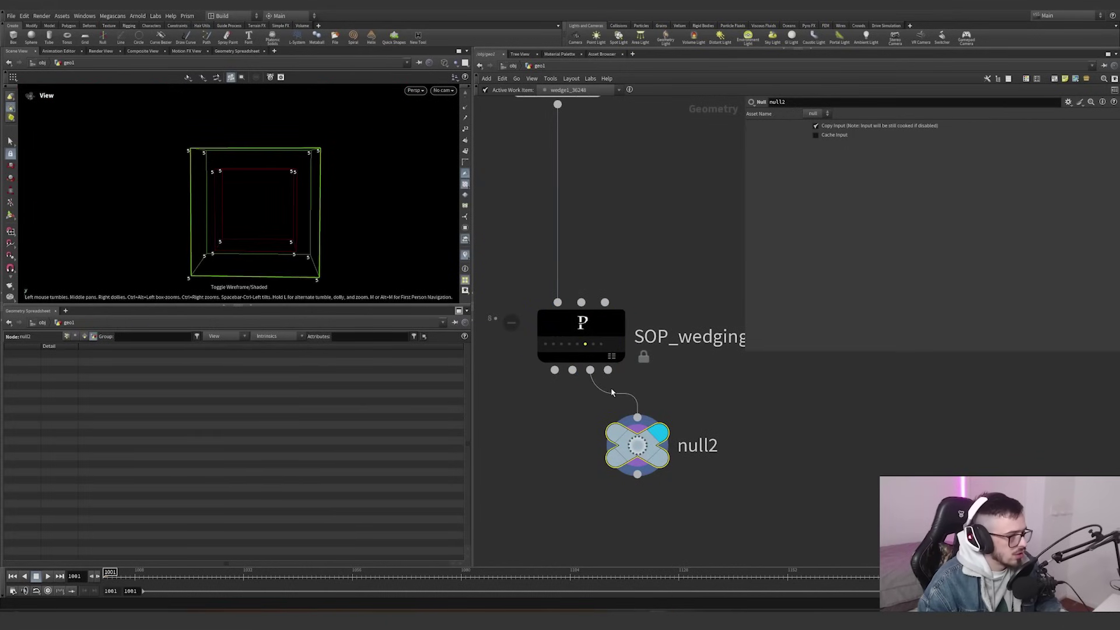
left_click_drag(306, 250, 277, 235)
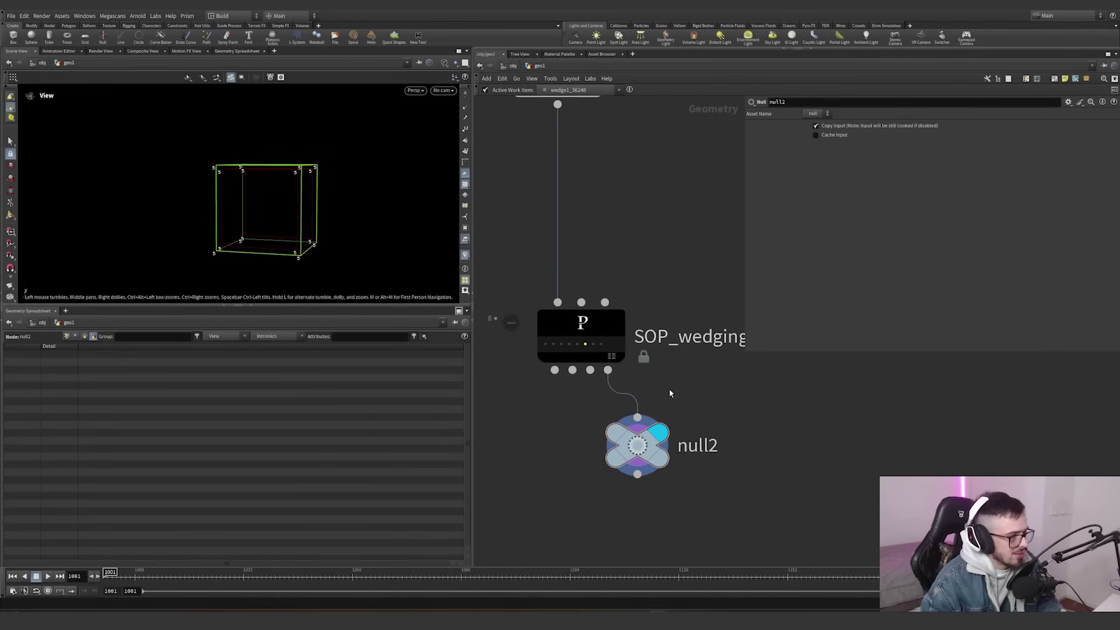
left_click_drag(613, 387, 572, 370)
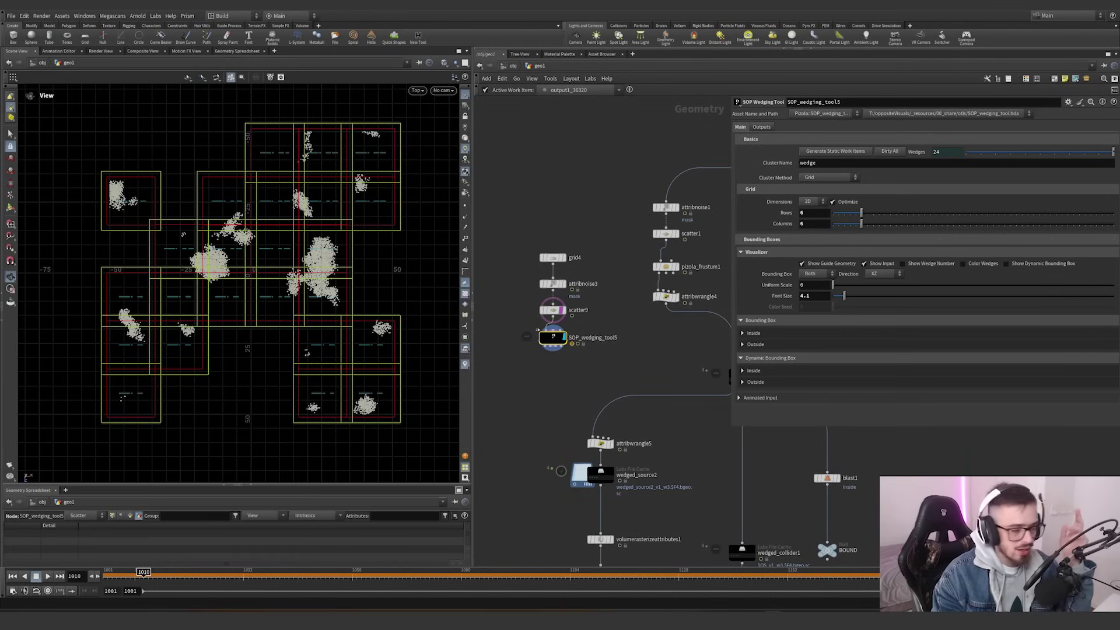
- Switch the 2D wedging grid's Optimize option off and on repeatedly to compare the wedge layouts
left_click(837, 203)
left_click(838, 203)
left_click(838, 203)
left_click(838, 204)
left_click(838, 203)
left_click(838, 203)
left_click(838, 203)
left_click(838, 203)
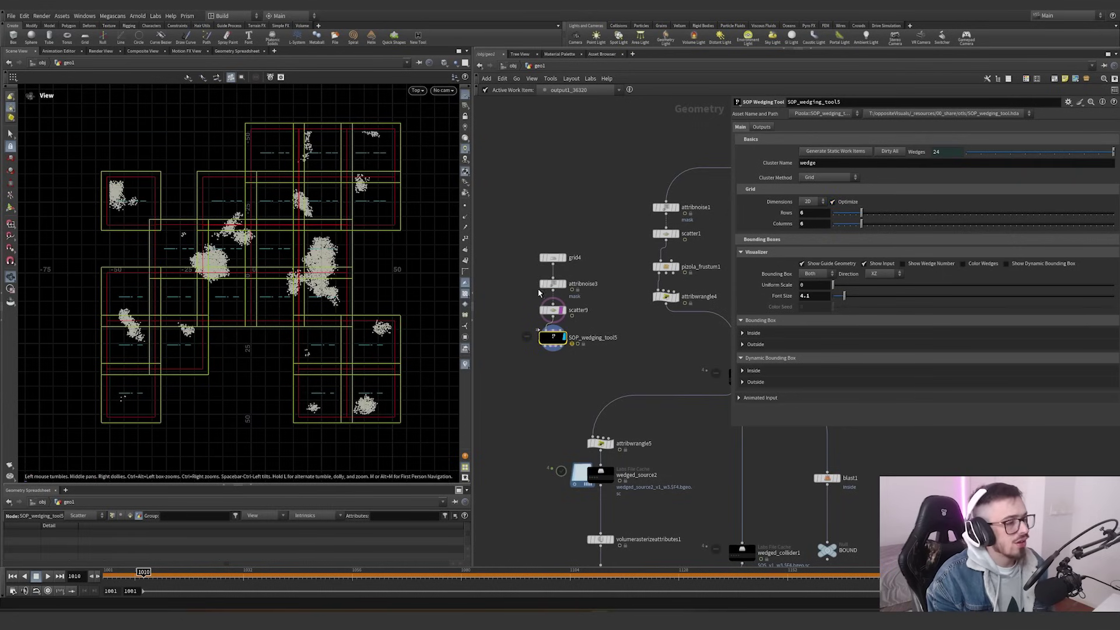
left_click(837, 203)
left_click(838, 204)
left_click(838, 203)
left_click(838, 203)
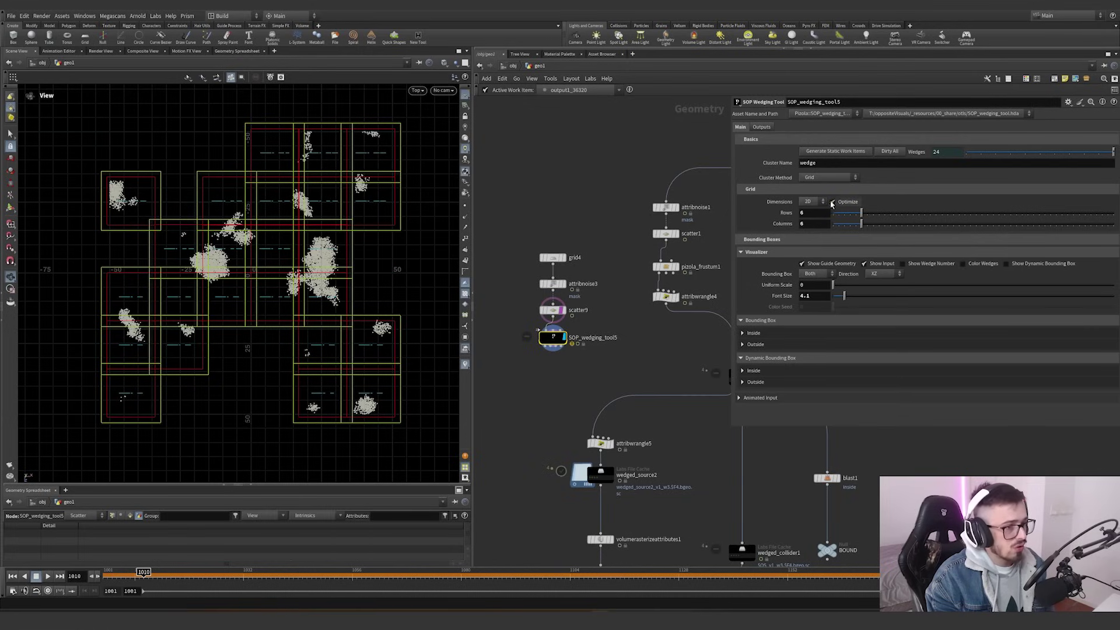
left_click(835, 202)
left_click(834, 201)
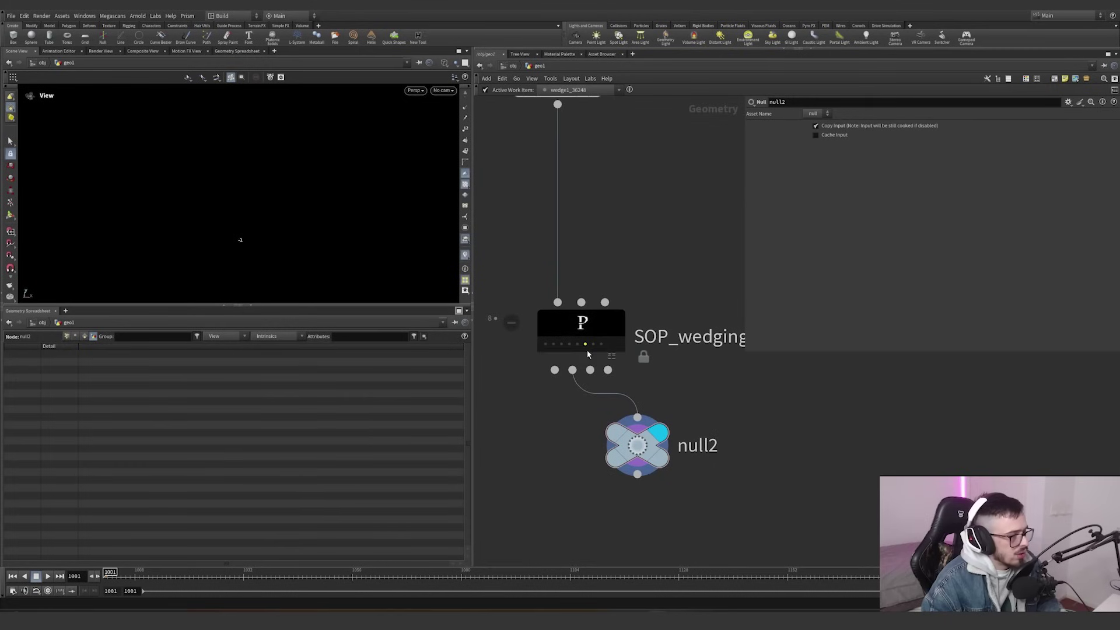
- Connect grid4 to the wedging tool's second input and examine the null's geometry in wireframe
scroll(587, 349, "down", 3)
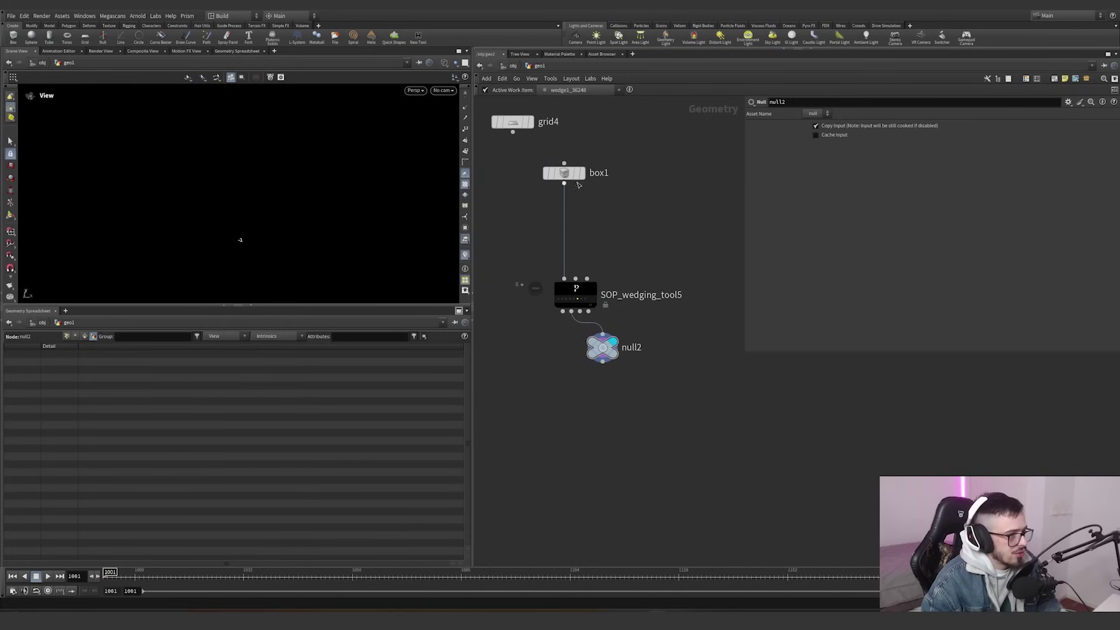
left_click_drag(539, 136, 576, 278)
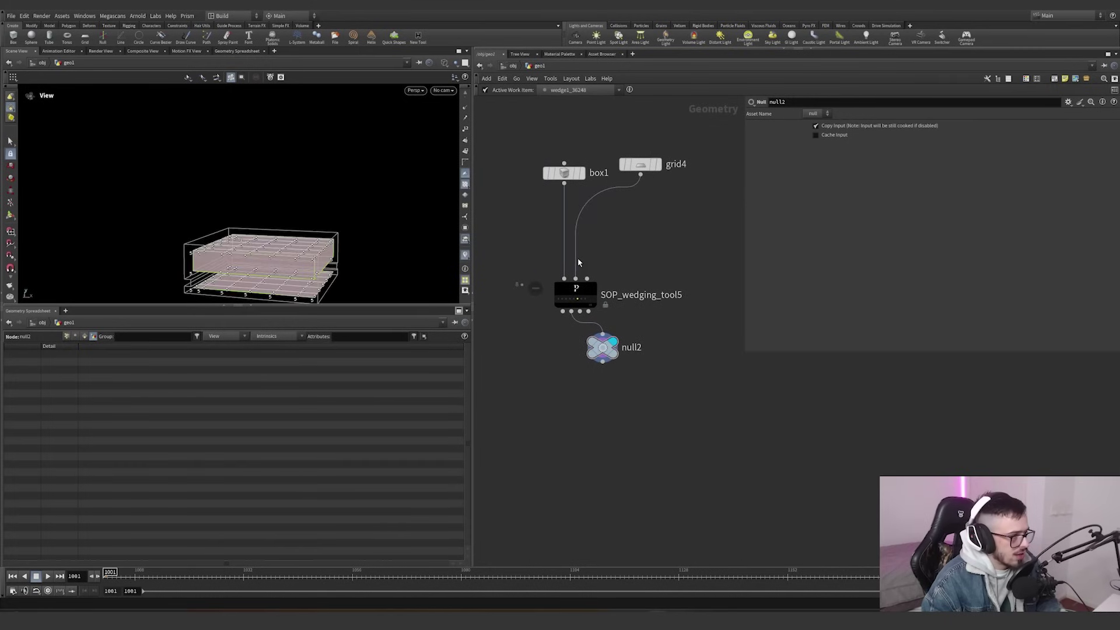
left_click_drag(239, 244, 314, 248)
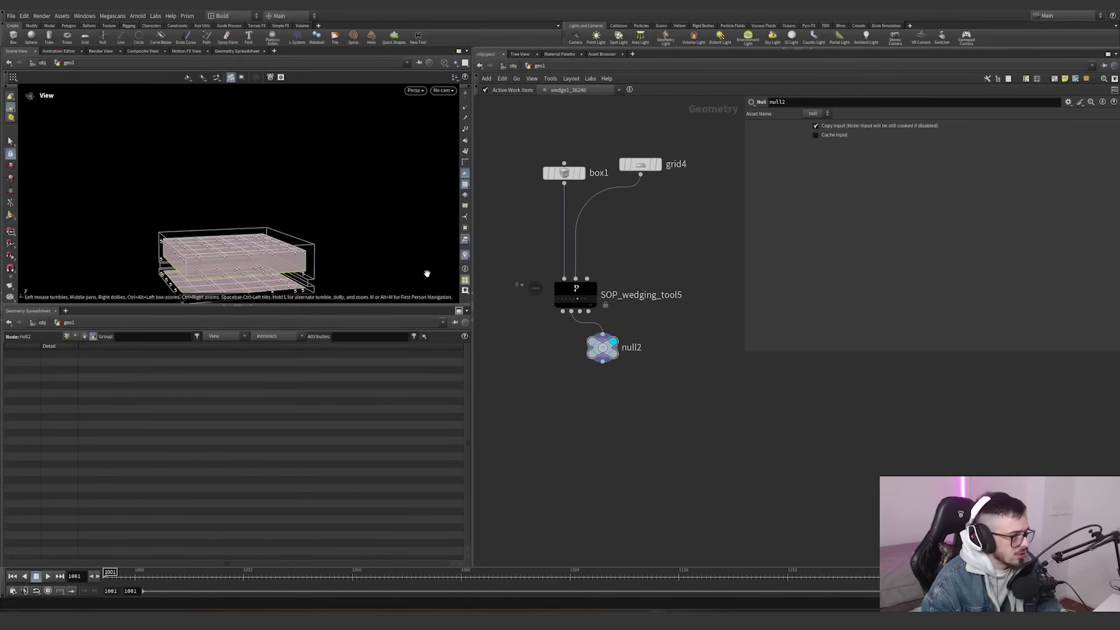
key("w")
left_click_drag(241, 252, 277, 250)
middle_click_drag(278, 250, 257, 183)
mouse_move(258, 182)
left_mouse_down()
mouse_move(308, 210)
mouse_move(313, 245)
mouse_move(299, 221)
left_mouse_up()
- Display the wedging tool and delete the null node below it
left_click(593, 290)
left_click(602, 347)
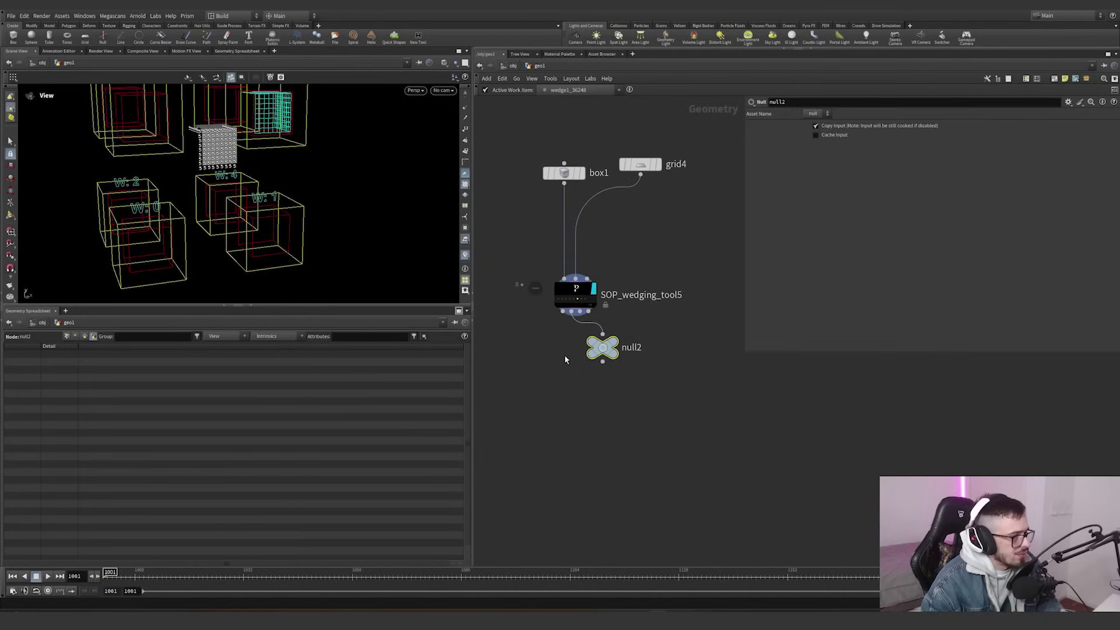
key("Delete")
left_click_drag(280, 186, 311, 172, "alt")
key("h")
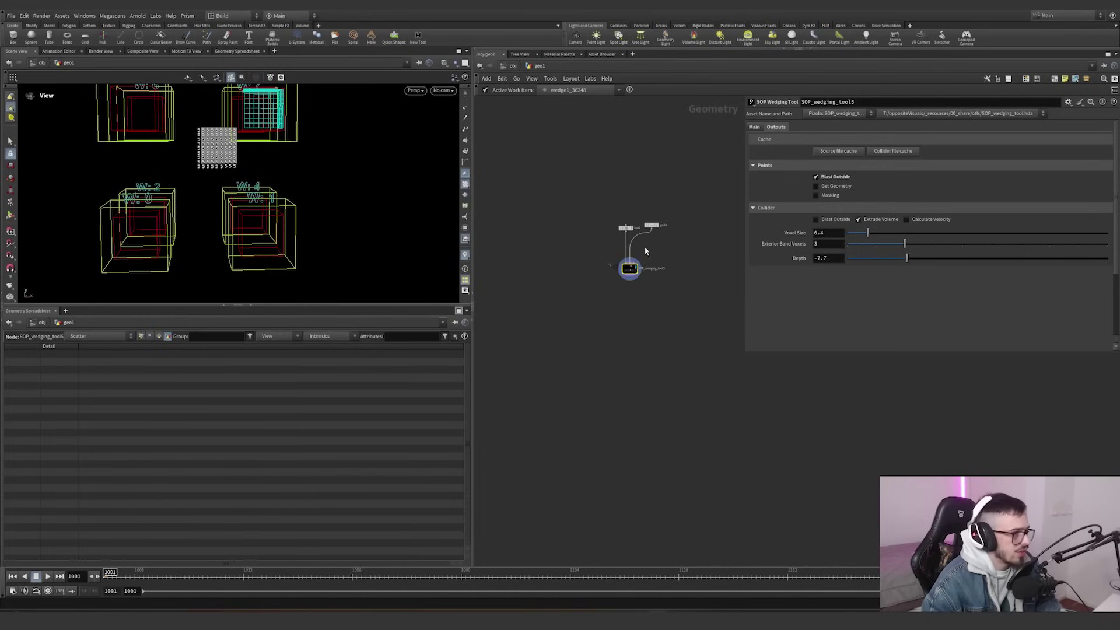
middle_click_drag(484, 243, 541, 270)
scroll(542, 269, "up", 6)
left_click_drag(655, 292, 474, 181)
scroll(678, 323, "down", 4)
middle_click_drag(717, 403, 580, 217)
middle_click_drag(633, 359, 599, 285)
scroll(599, 285, "up", 5)
key("y")
mouse_move(646, 274)
left_mouse_down()
mouse_move(595, 237)
mouse_move(554, 275)
left_mouse_up()
key("ctrl+z")
key("ctrl+z")
left_click_drag(701, 338, 589, 431)
- Create a source file cache from the wedging tool, display it and check its wedging settings and wedge count
left_click(828, 151)
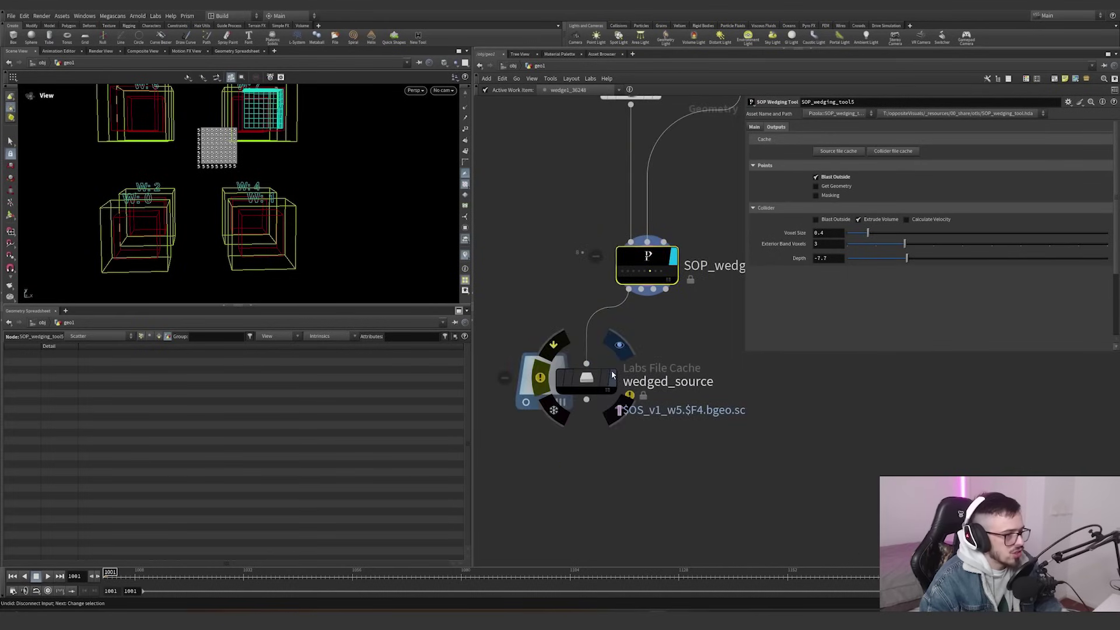
left_click(611, 380)
left_click(754, 275)
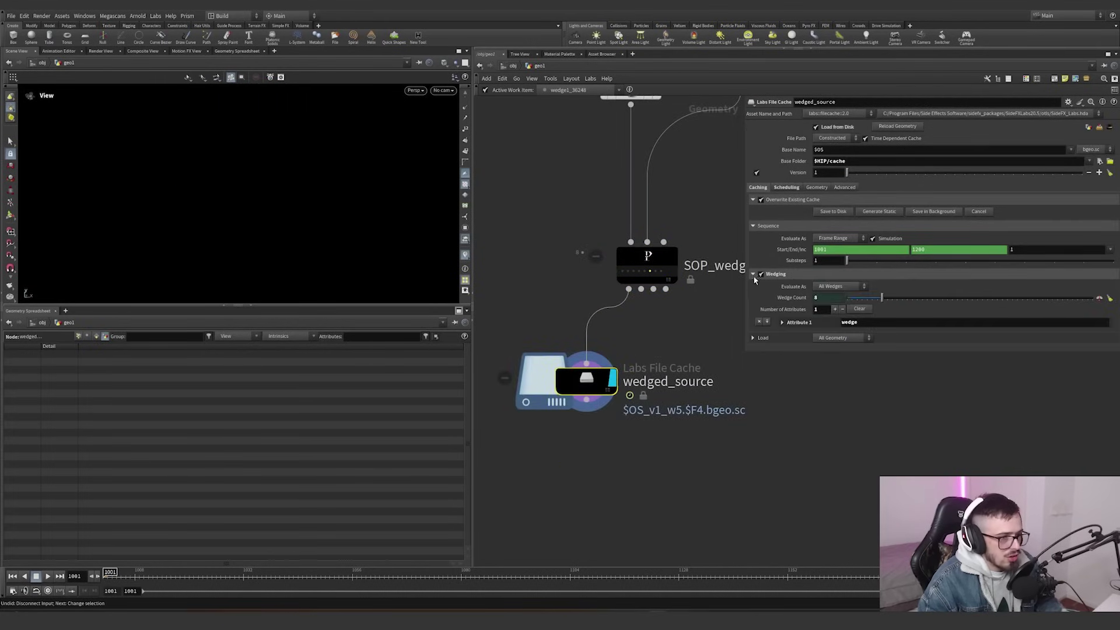
left_click(645, 262)
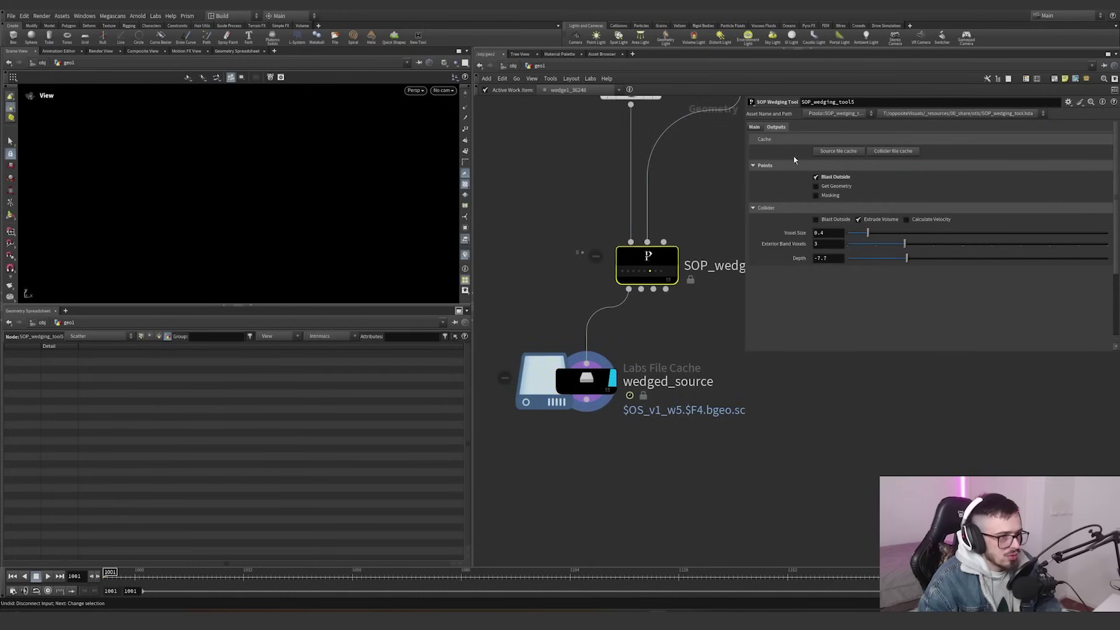
left_click(626, 417)
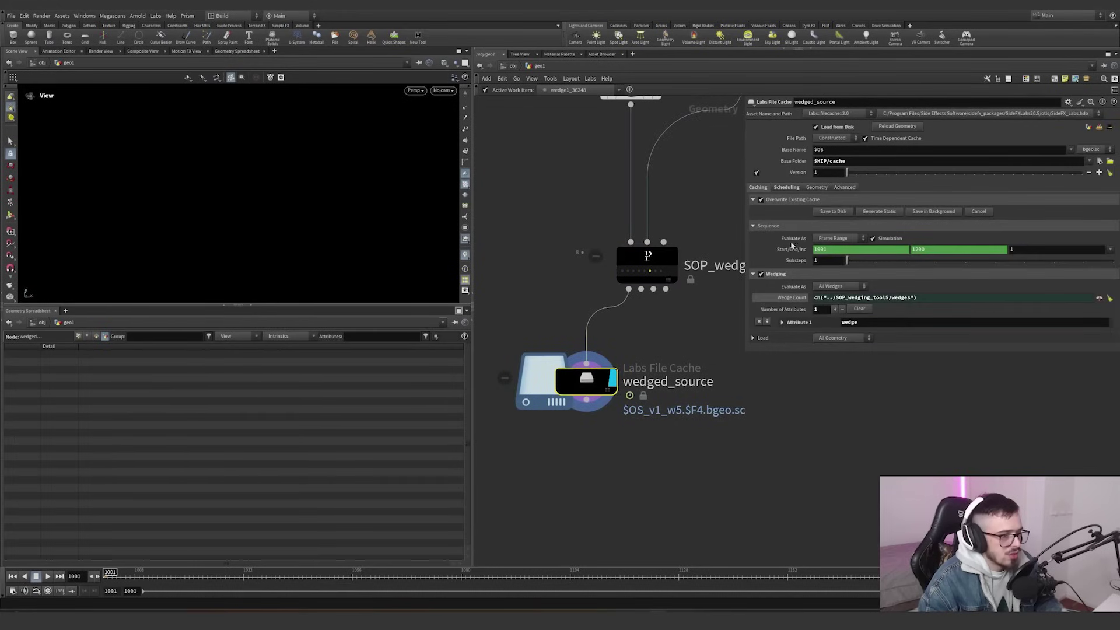
- Generate the source file cache's static work items and step through several wedges to view their geometry
left_click(878, 212)
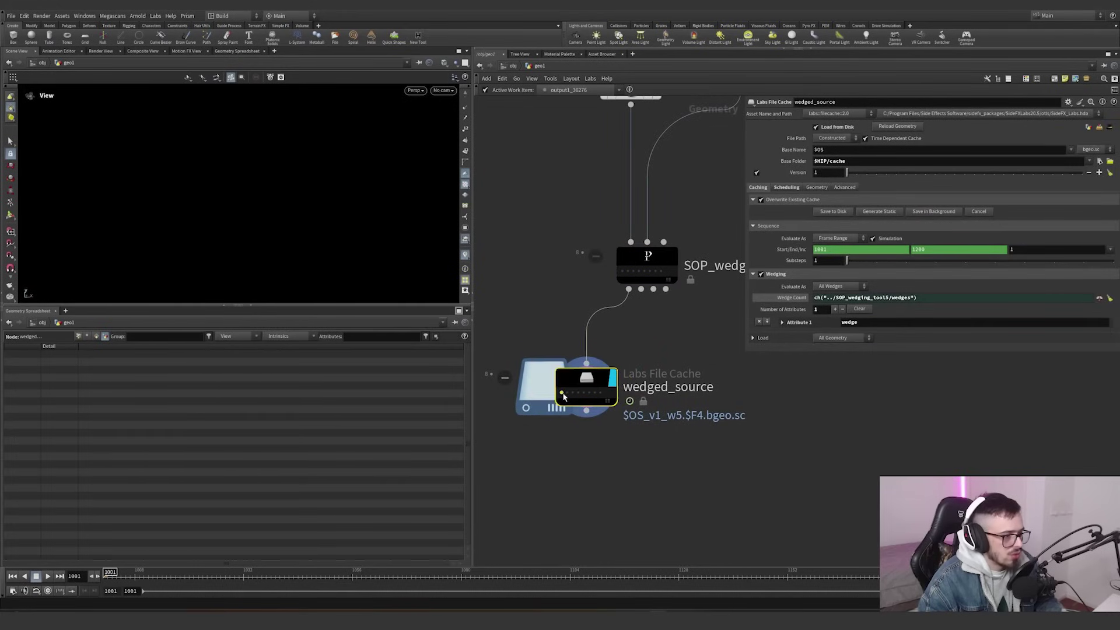
left_click(589, 392)
key("space+g")
left_click_drag(236, 178, 373, 233)
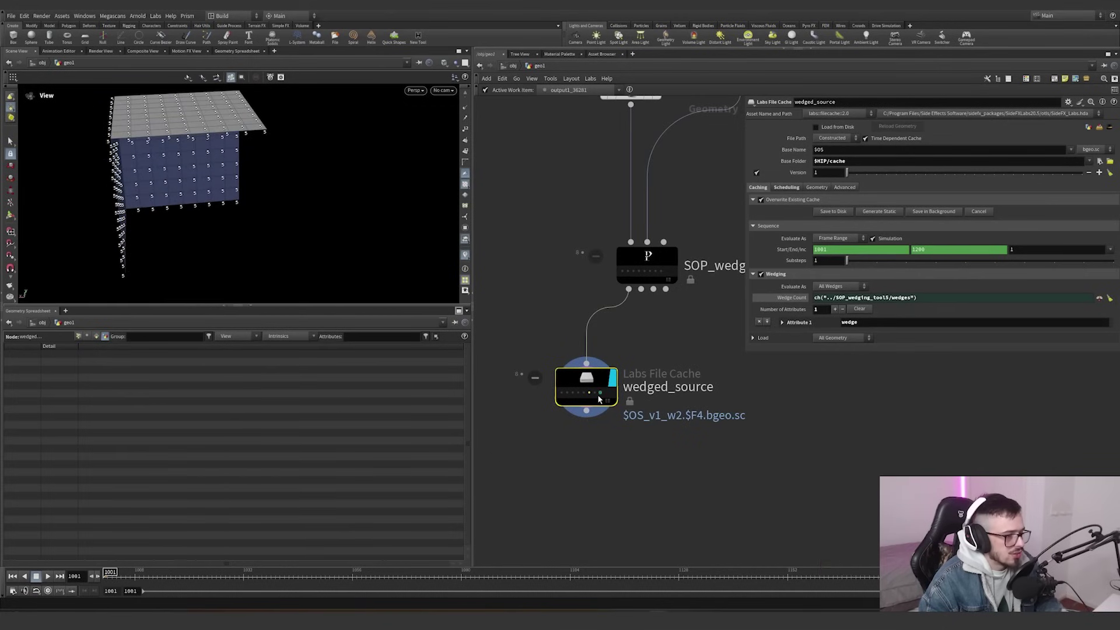
left_click(600, 393)
left_click(594, 394)
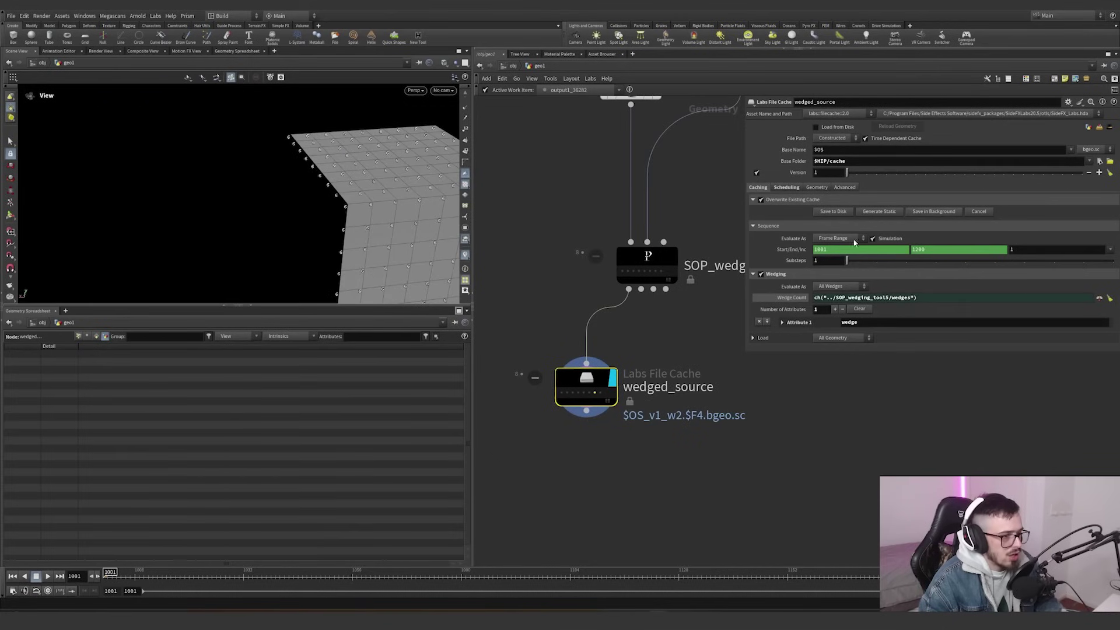
left_click(572, 394)
middle_click_drag(637, 360, 588, 356)
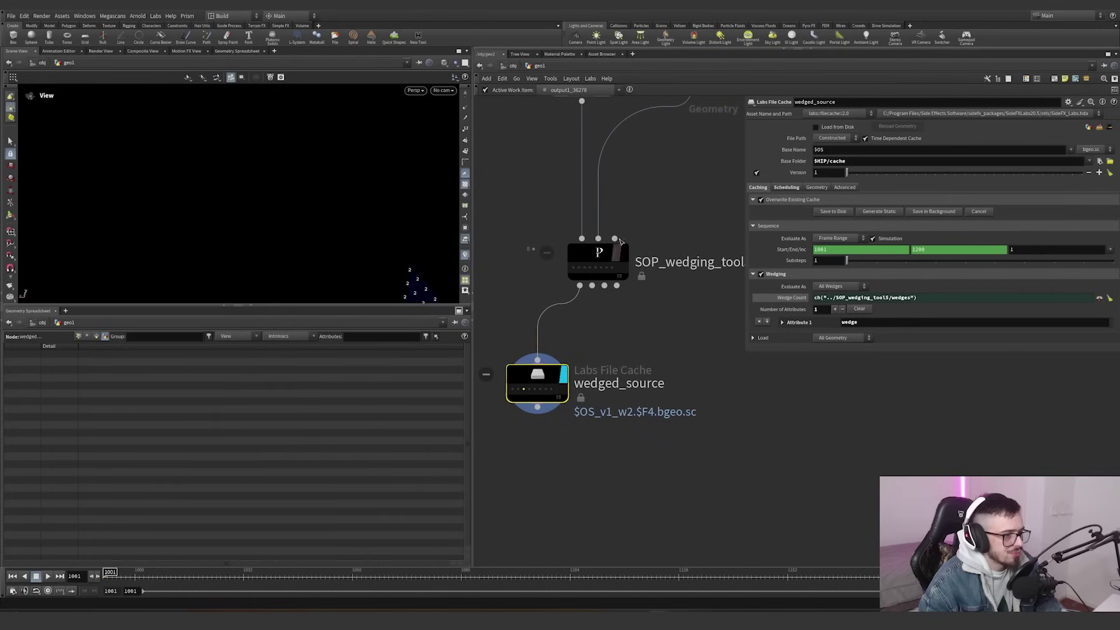
- Create a collider file cache from the wedging tool's cache outputs
left_click(598, 260)
left_click(776, 127)
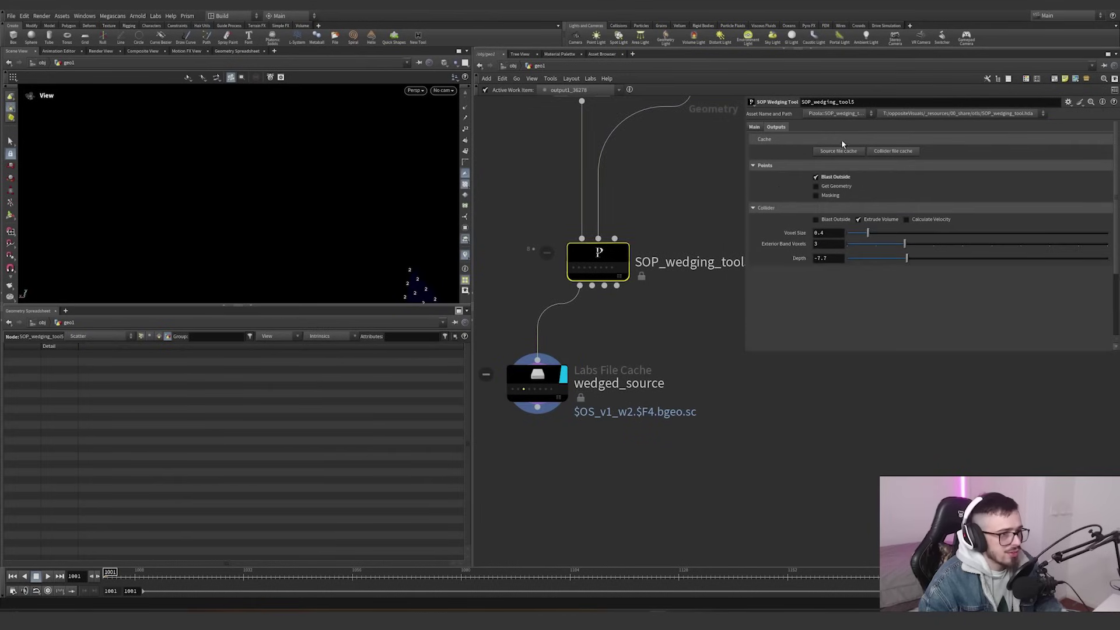
left_click(893, 151)
scroll(596, 271, "down", 3)
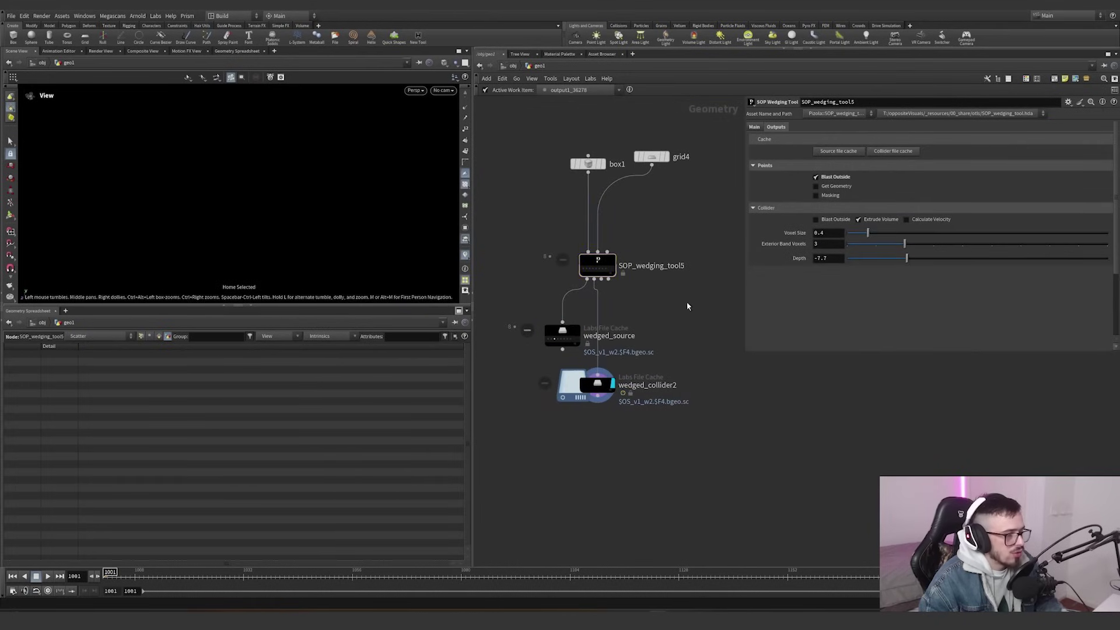
- Delete the whole box and grid example network, including the wedging tool and both file caches
left_click_drag(685, 436, 517, 114)
key("Delete")
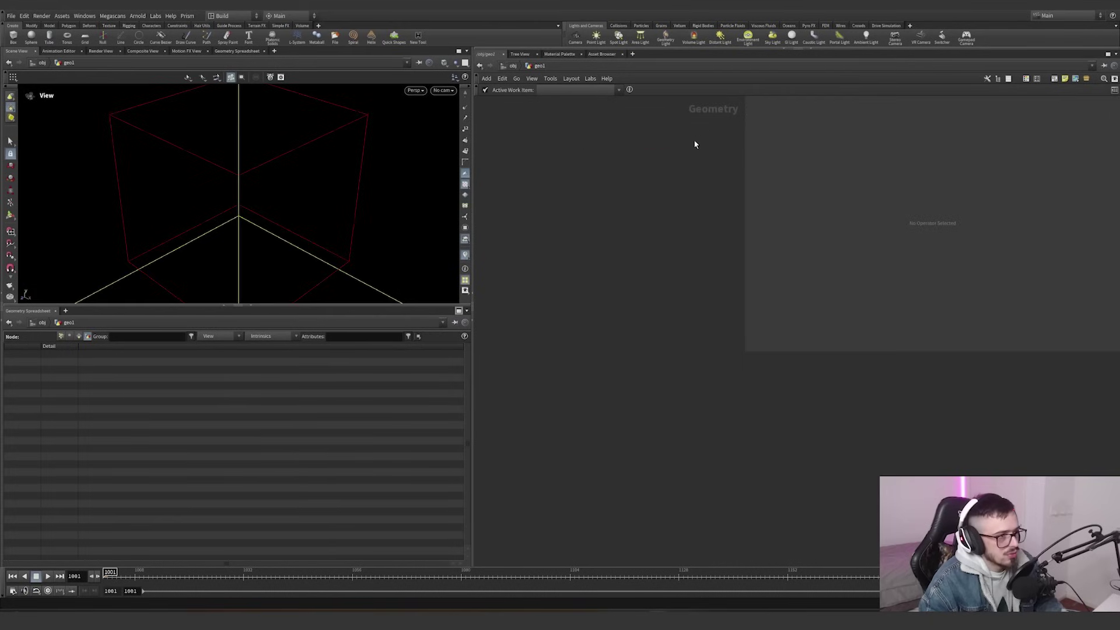
- Display merge2 in the moving-points setup and scrub the timeline to examine the points' motion
scroll(685, 148, "down", 5)
middle_click_drag(685, 149, 615, 284)
scroll(653, 262, "up", 4)
scroll(544, 257, "up", 4)
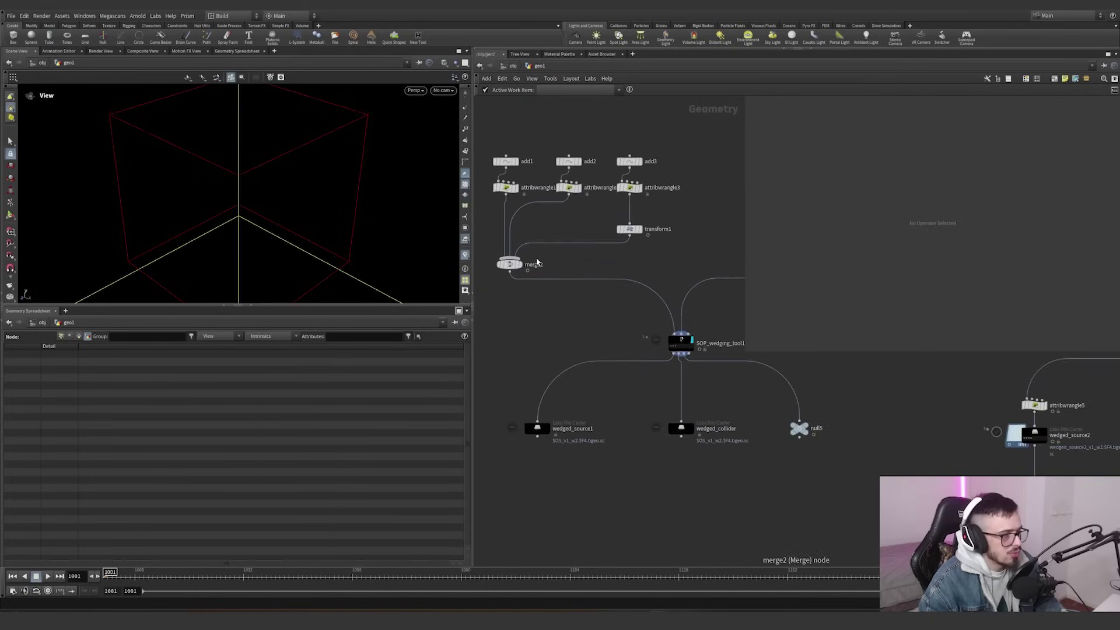
left_click(511, 264)
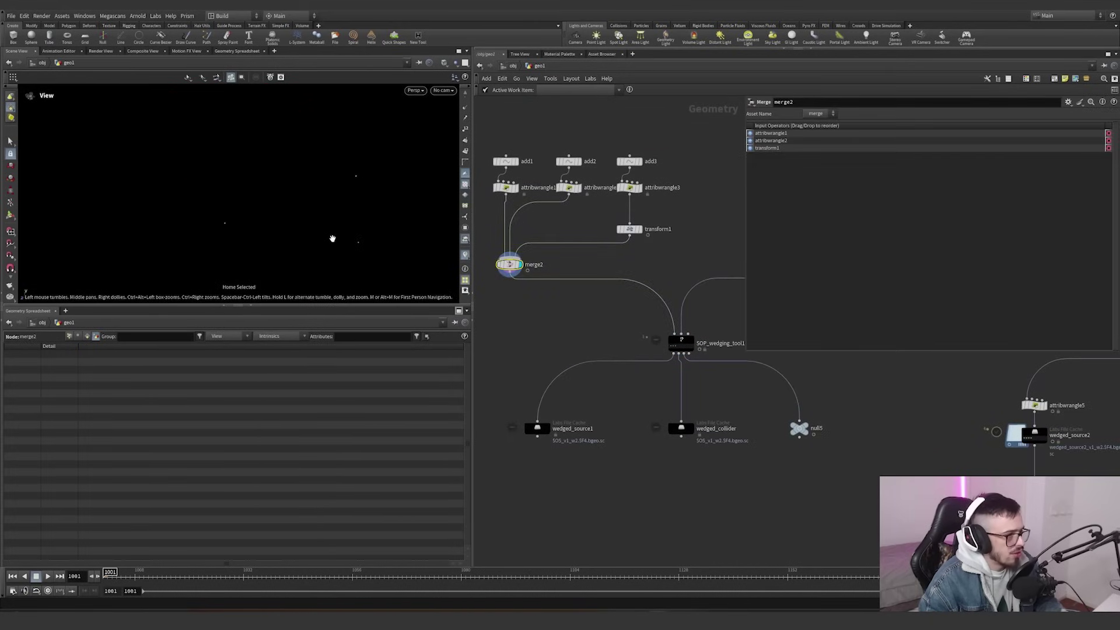
left_click_drag(232, 560, 365, 560)
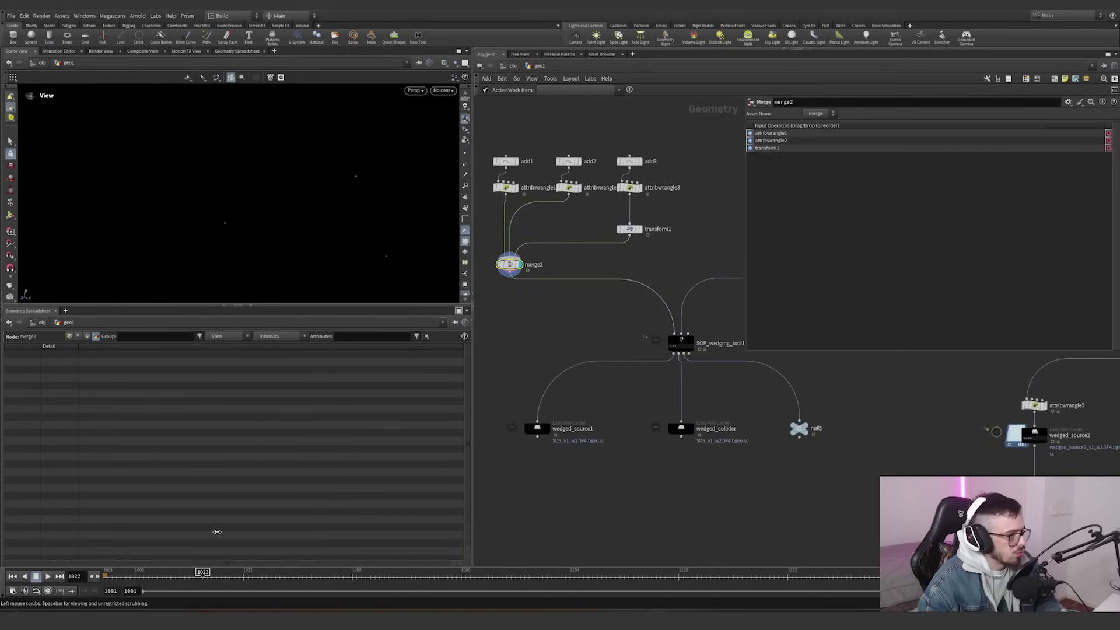
left_click_drag(290, 573, 185, 542)
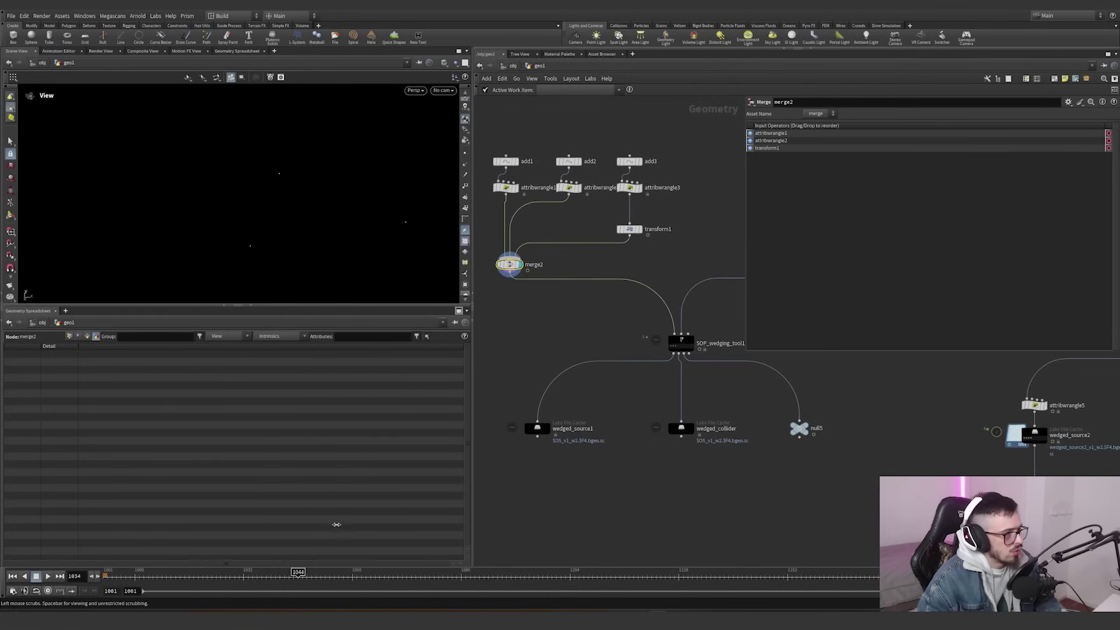
left_click_drag(357, 523, 347, 457)
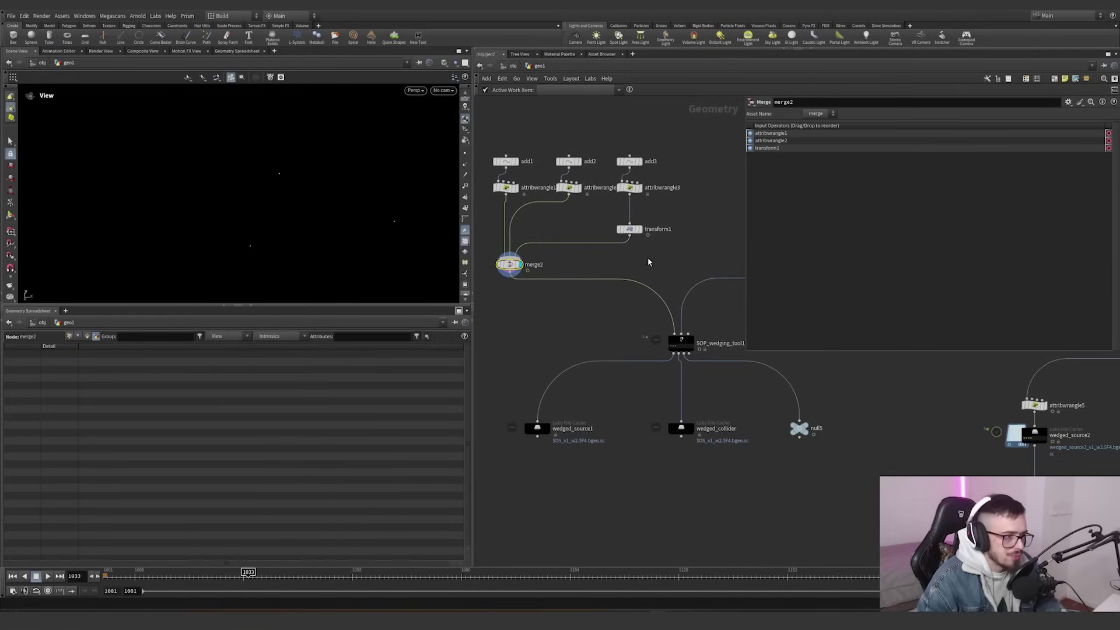
- Read the id expressions in the attribute wrangles feeding merge2
mouse_move(608, 315)
middle_mouse_down()
mouse_move(587, 309)
mouse_move(618, 319)
middle_mouse_up()
left_click(508, 190)
key("Right")
key("Right")
middle_click_drag(660, 275, 610, 244)
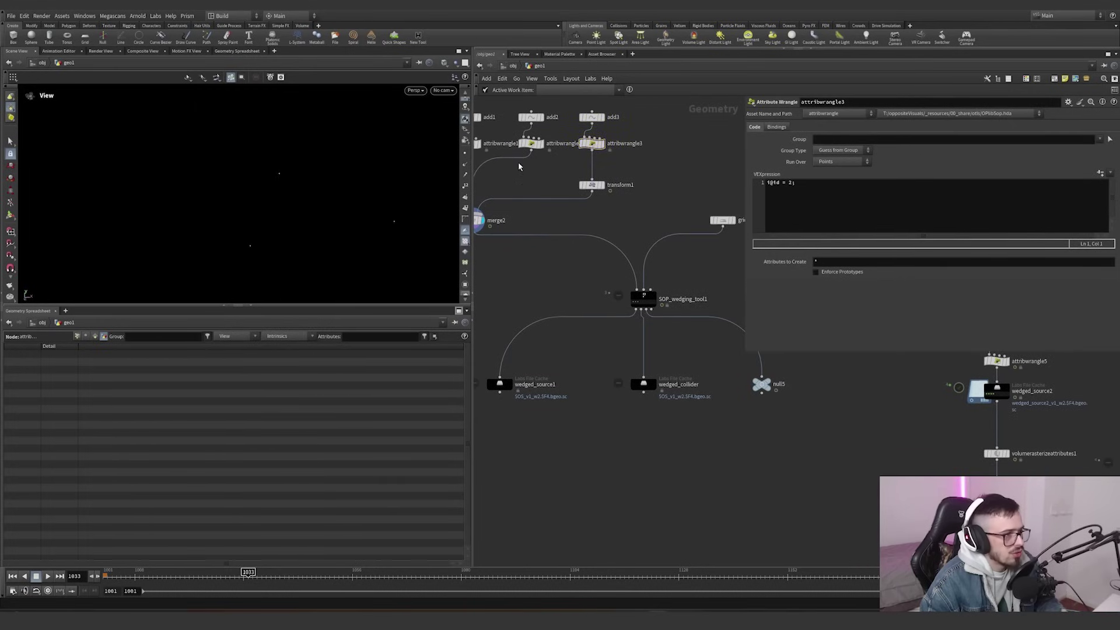
left_click(480, 146)
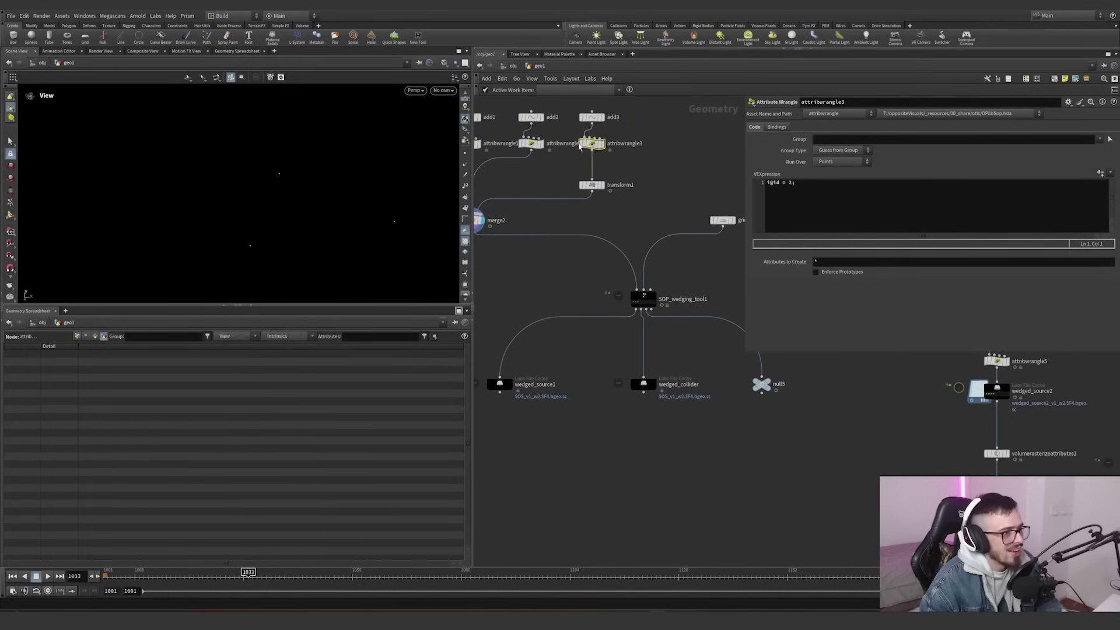
- Display grid1, which feeds the second input of SOP_wedging_tool1
middle_click_drag(732, 231, 671, 220)
left_click(672, 208)
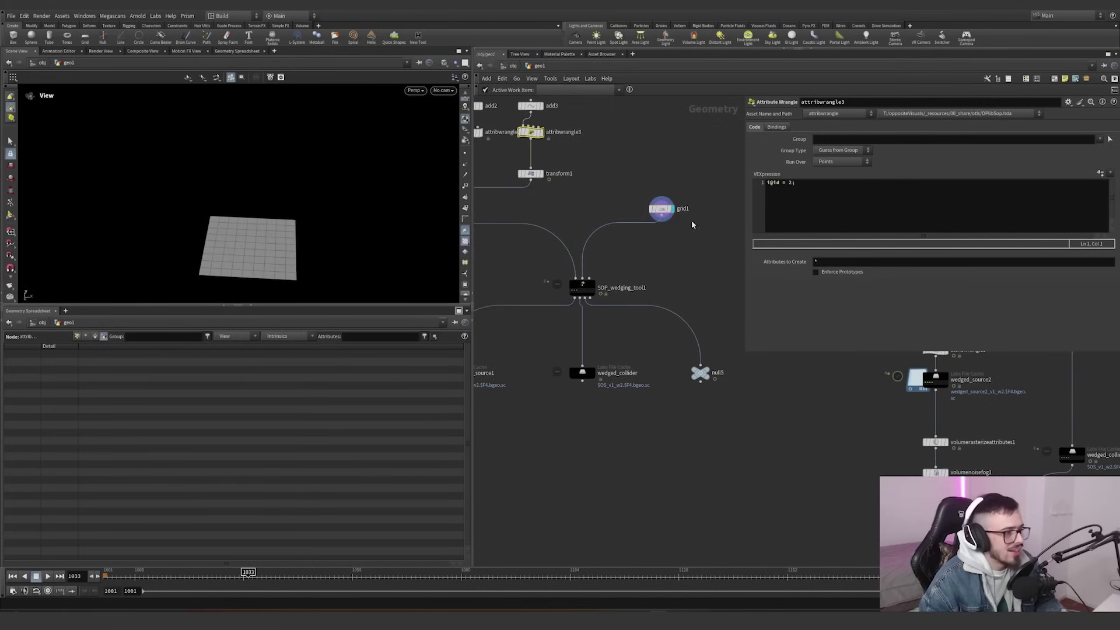
- Display SOP_wedging_tool1 and check its Custom cluster method and id cluster name
left_click(662, 209)
key("g")
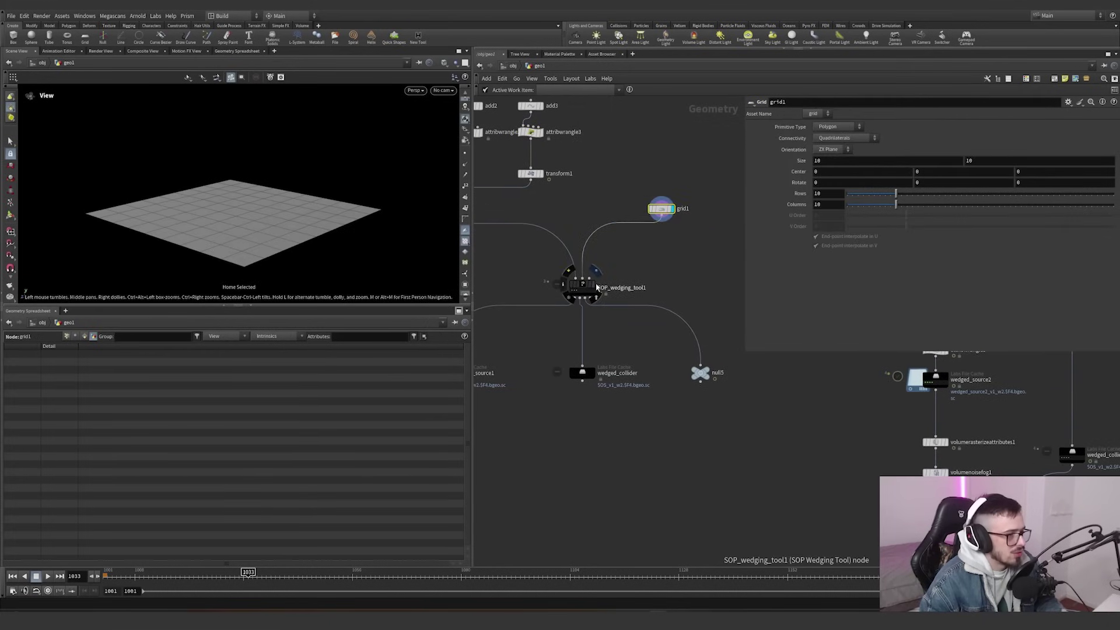
left_click(597, 287)
scroll(107, 252, "down", 8)
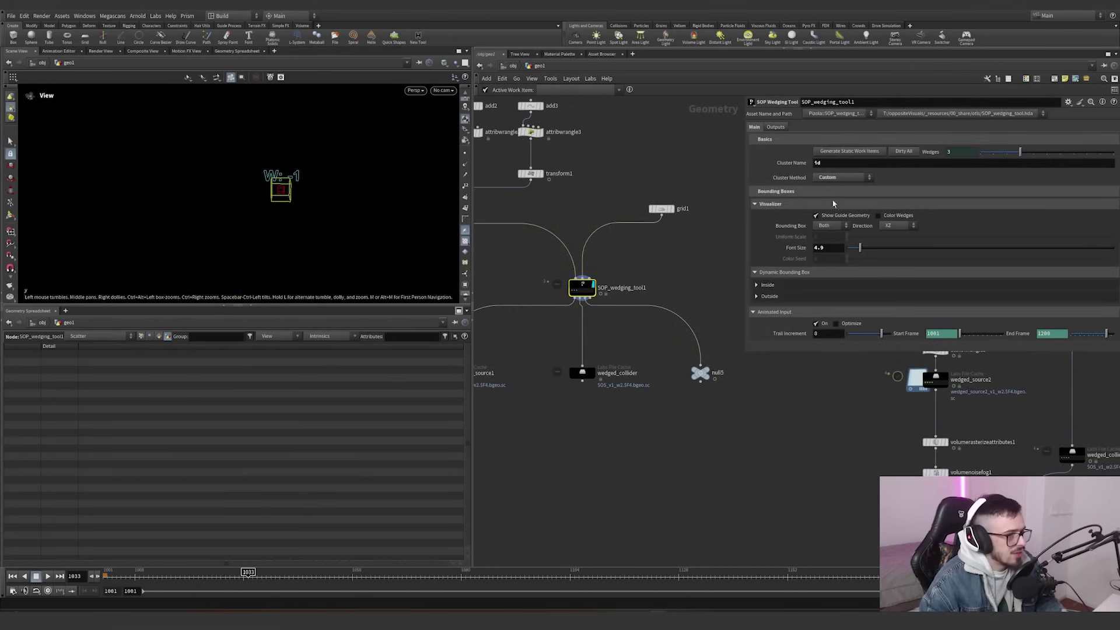
left_click(843, 177)
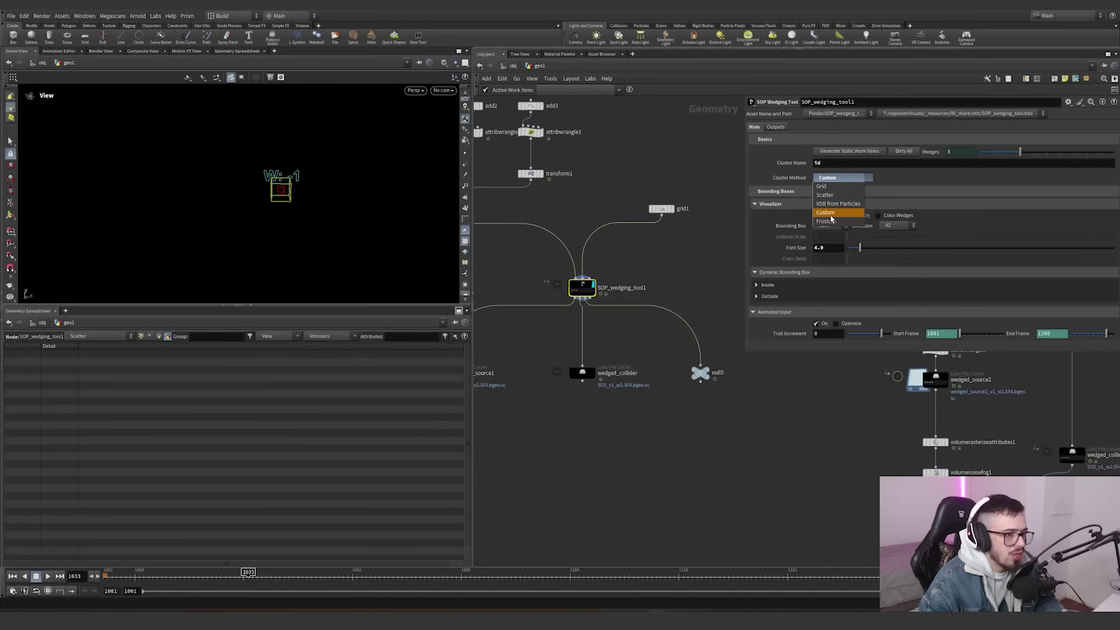
left_click(830, 165)
left_click(835, 176)
left_click(834, 163)
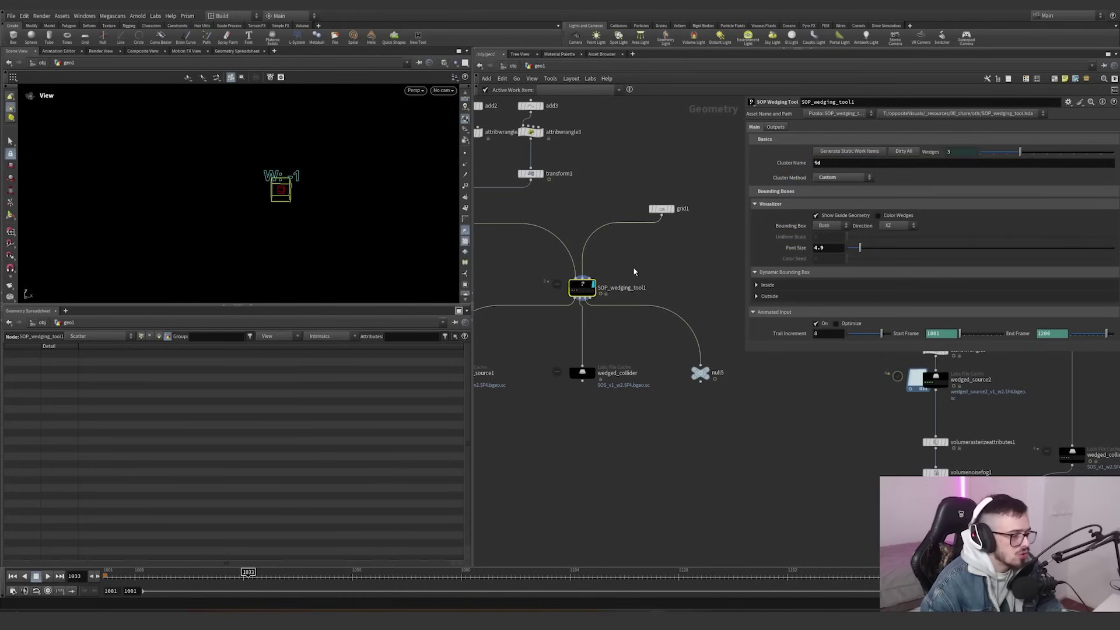
- Cut the wire from merge2 into SOP_wedging_tool1 to test its effect on the wedges, and undo the cut
middle_click_drag(637, 269, 695, 276)
key("y")
left_click_drag(608, 257, 630, 216)
key("ctrl+z")
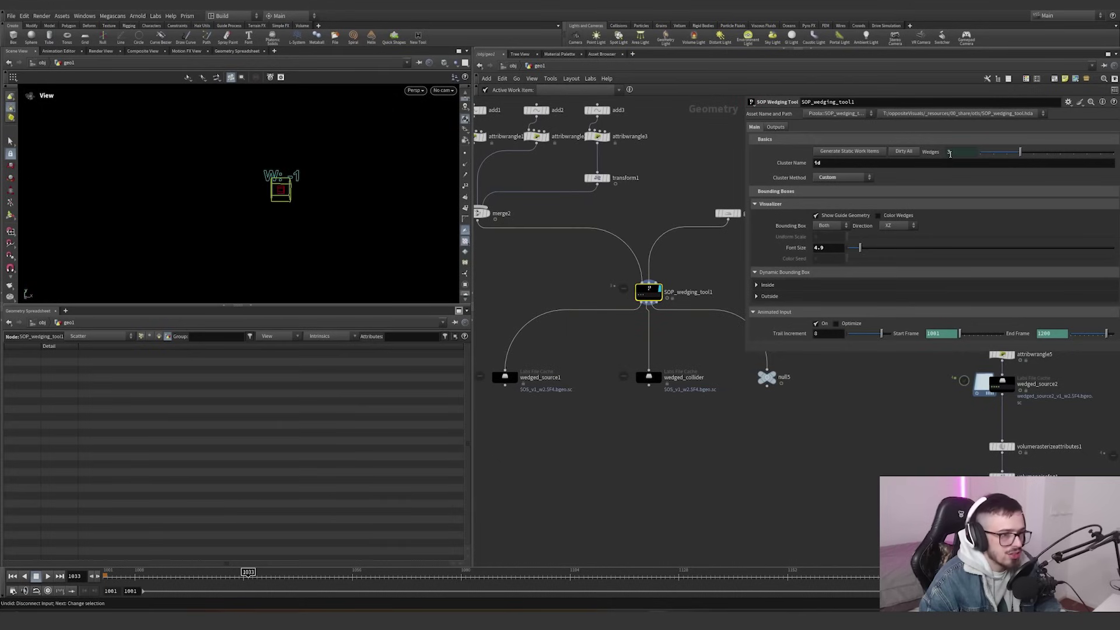
scroll(610, 268, "up", 5)
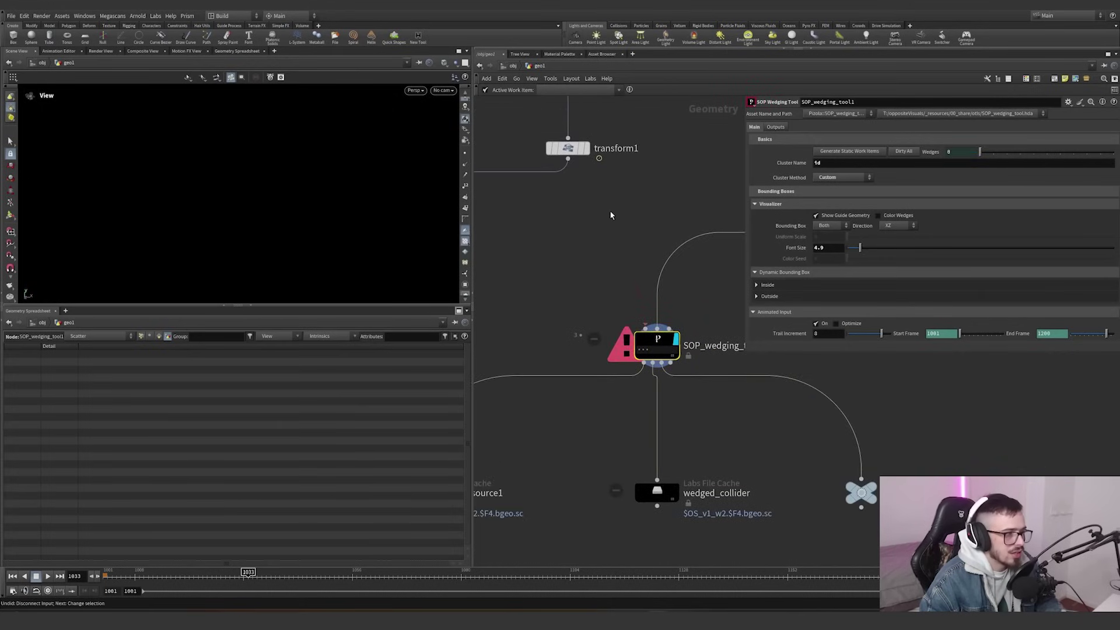
key("ctrl+z")
- Activate wedge 2 on SOP_wedging_tool1 and scrub the timeline to examine its bounding boxes with Animated Input on
left_click_drag(719, 282, 556, 404)
mouse_move(720, 289)
middle_mouse_down()
mouse_move(709, 268)
mouse_move(715, 289)
middle_mouse_up()
left_click(815, 324)
left_click(815, 325)
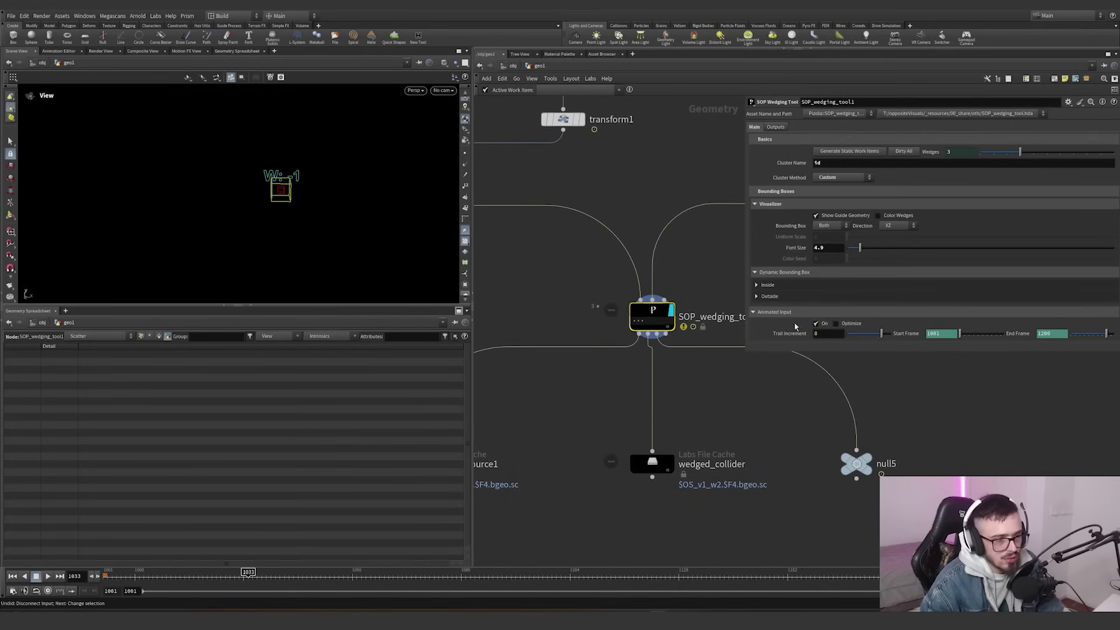
left_click(643, 322)
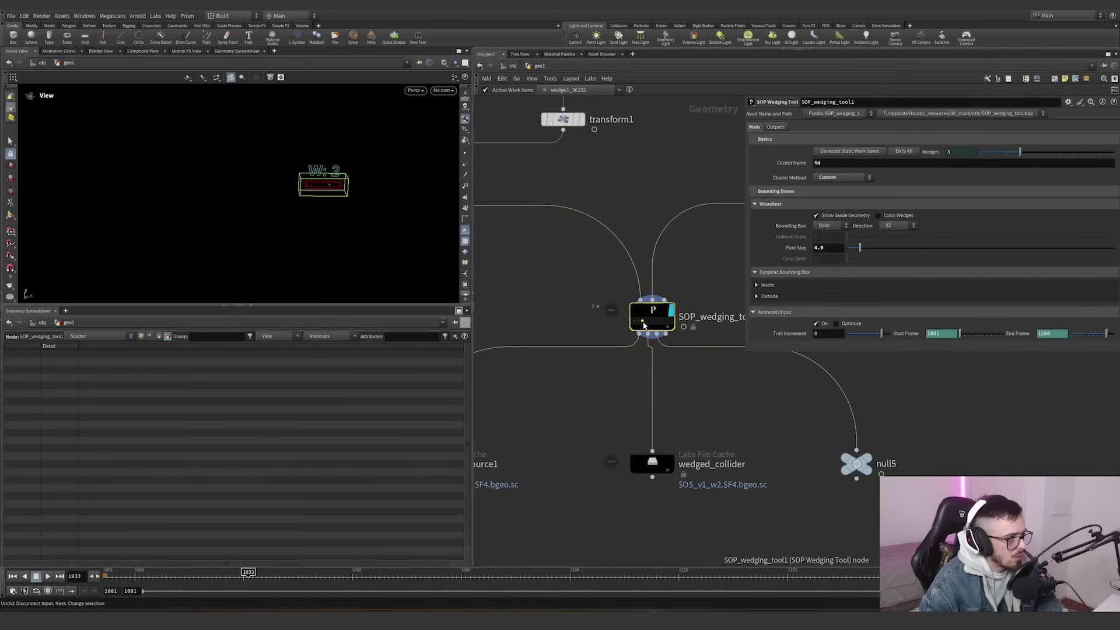
left_click(180, 572)
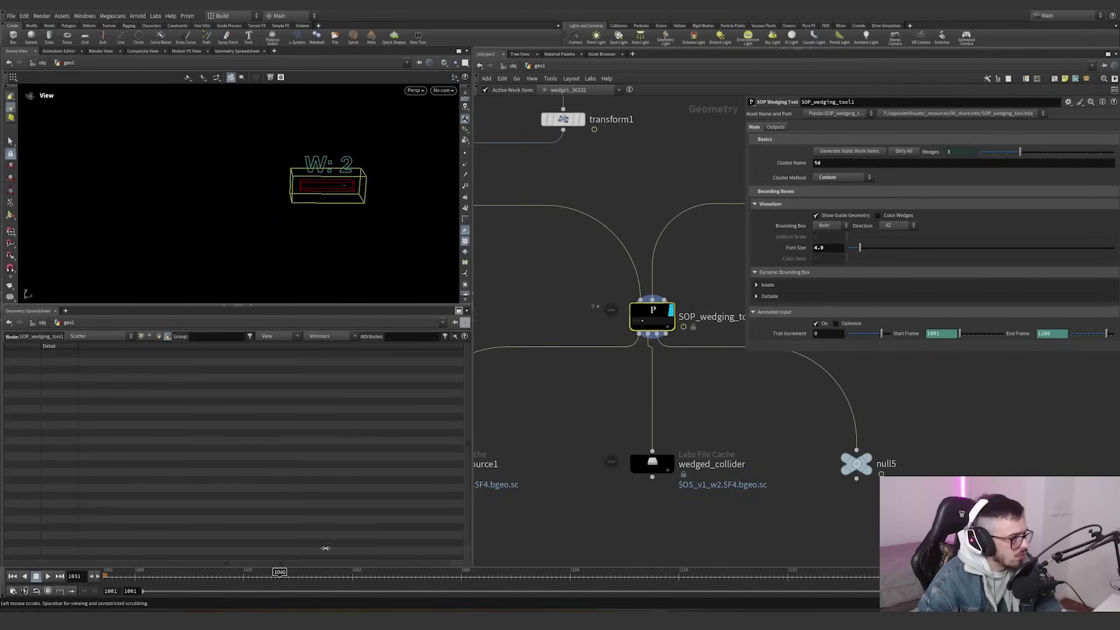
left_click_drag(114, 529, 231, 491)
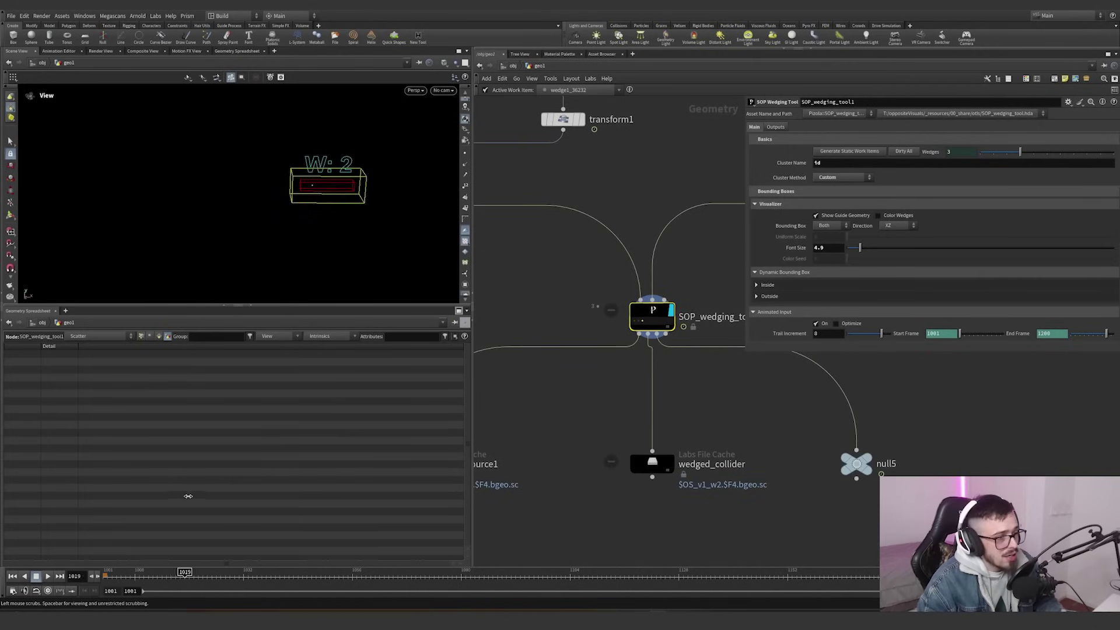
- Turn off Animated Input on SOP_wedging_tool1 and scrub the timeline to compare the moving point with the bounding boxes
left_click(816, 323)
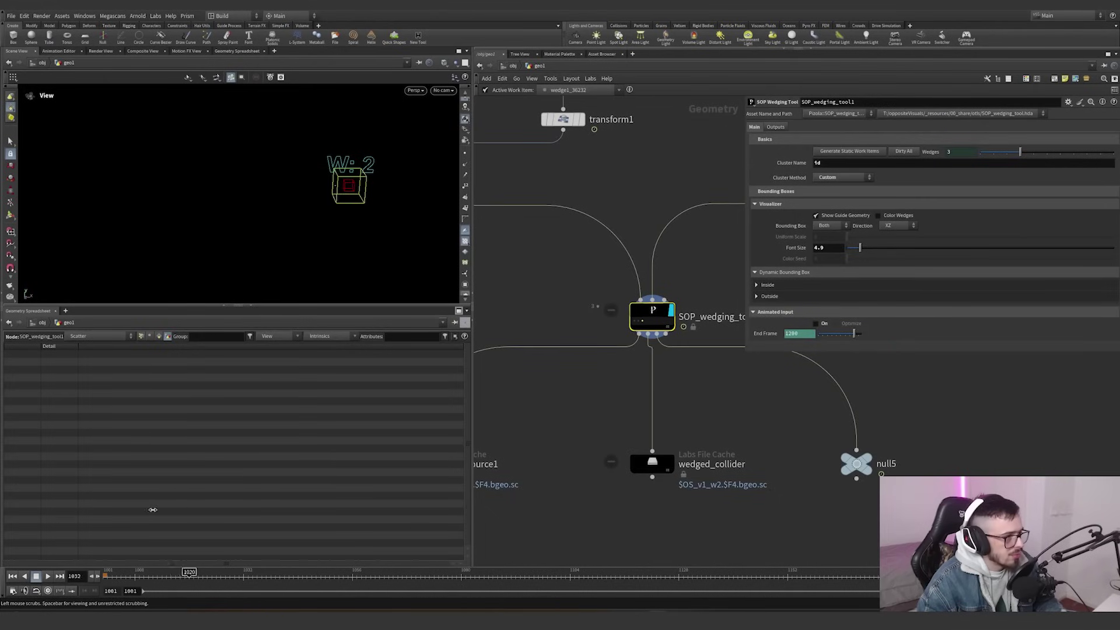
left_click_drag(130, 510, 104, 510)
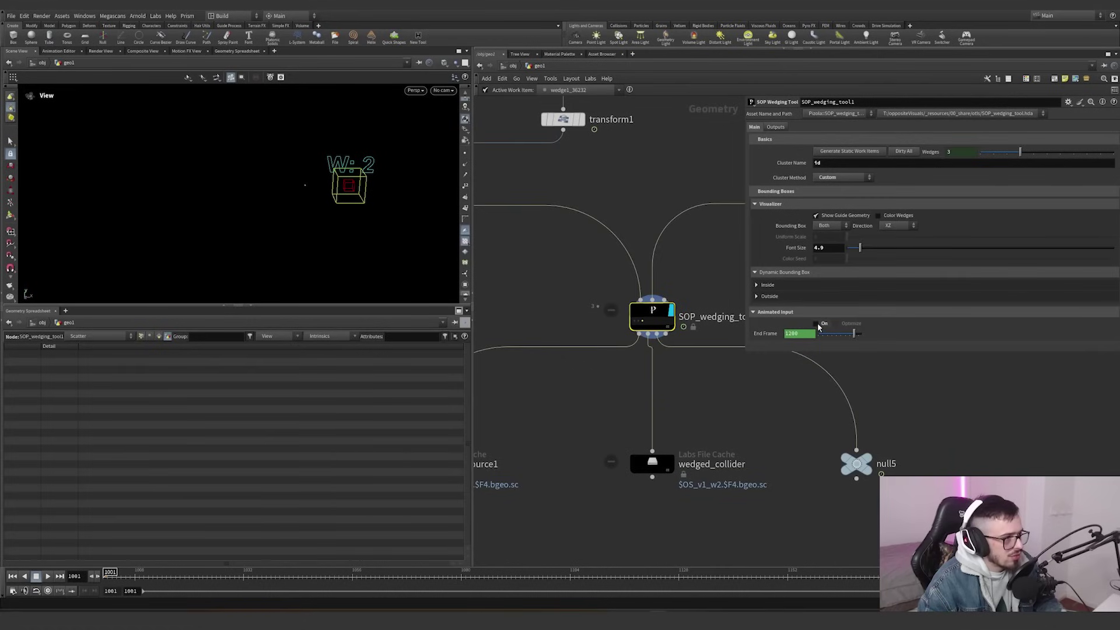
left_click_drag(116, 575, 134, 571)
key("ctrl+Up")
- Turn Animated Input back on and try its Optimize option, leaving Optimize off
left_click(833, 325)
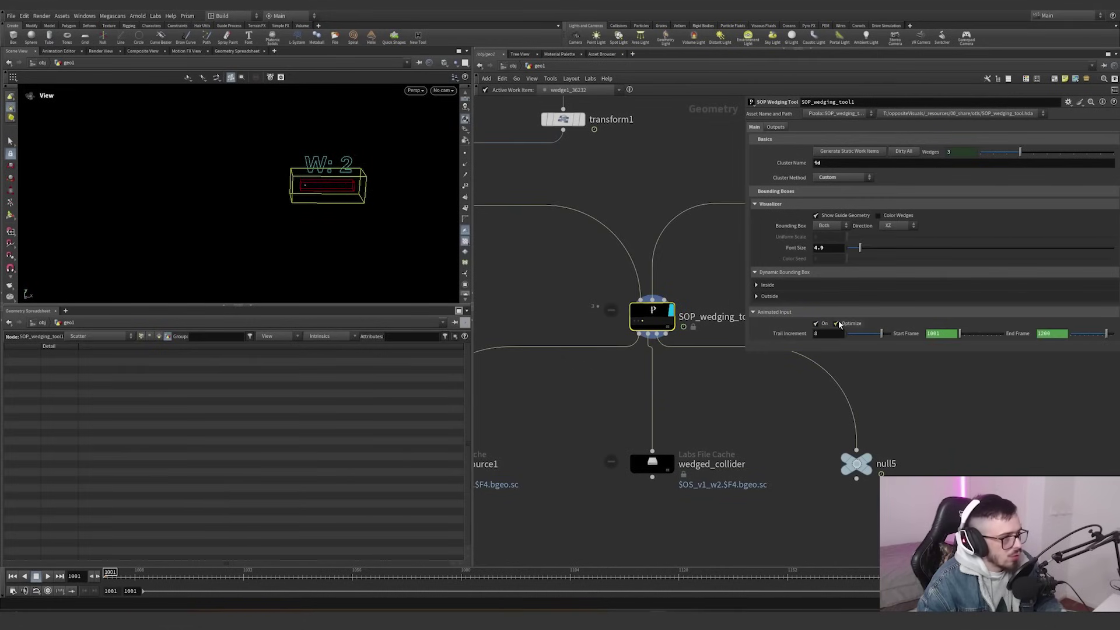
left_click(837, 323)
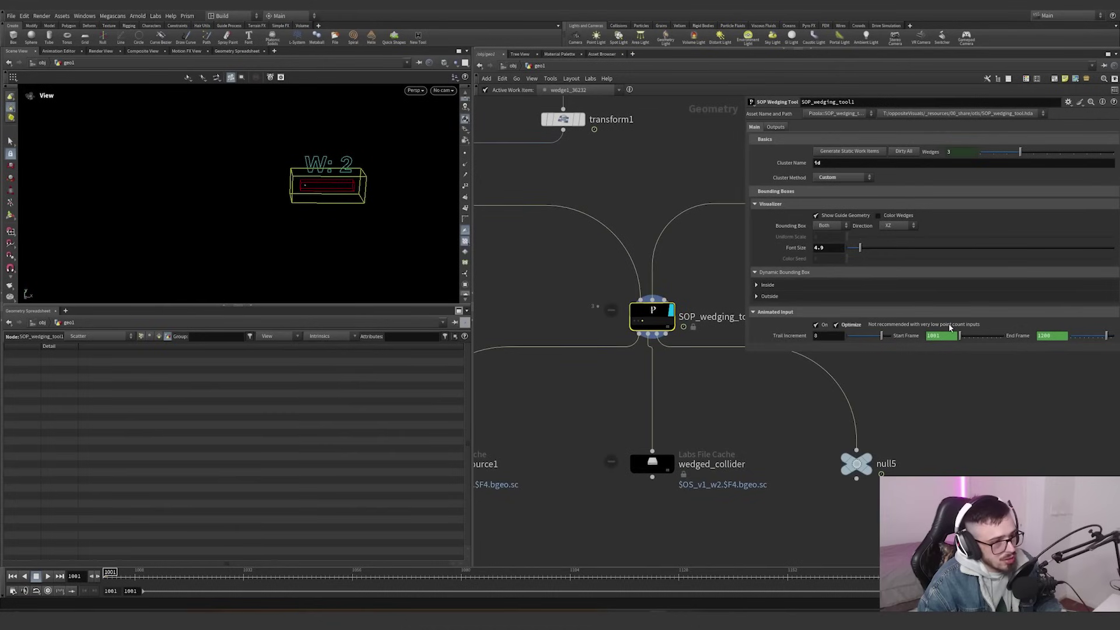
left_click(851, 325)
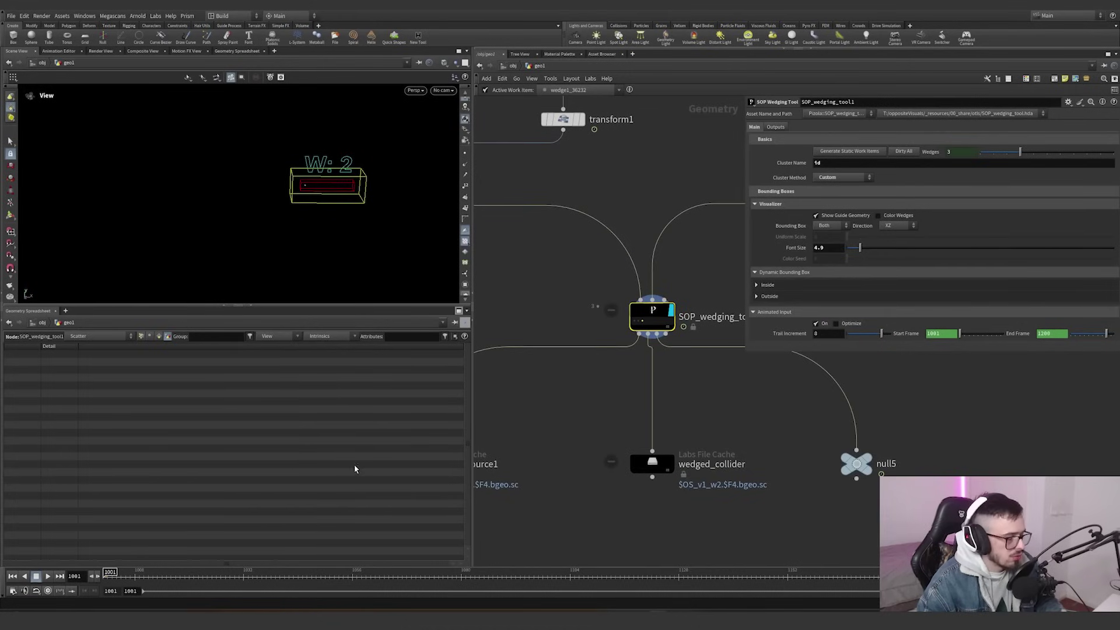
- Scrub to frame 1033, examine the wedge 2 bounds up close, and switch SOP_wedging_tool1 to wedge 1
left_click_drag(140, 577, 248, 575)
scroll(682, 419, "down", 4)
scroll(580, 438, "up", 1)
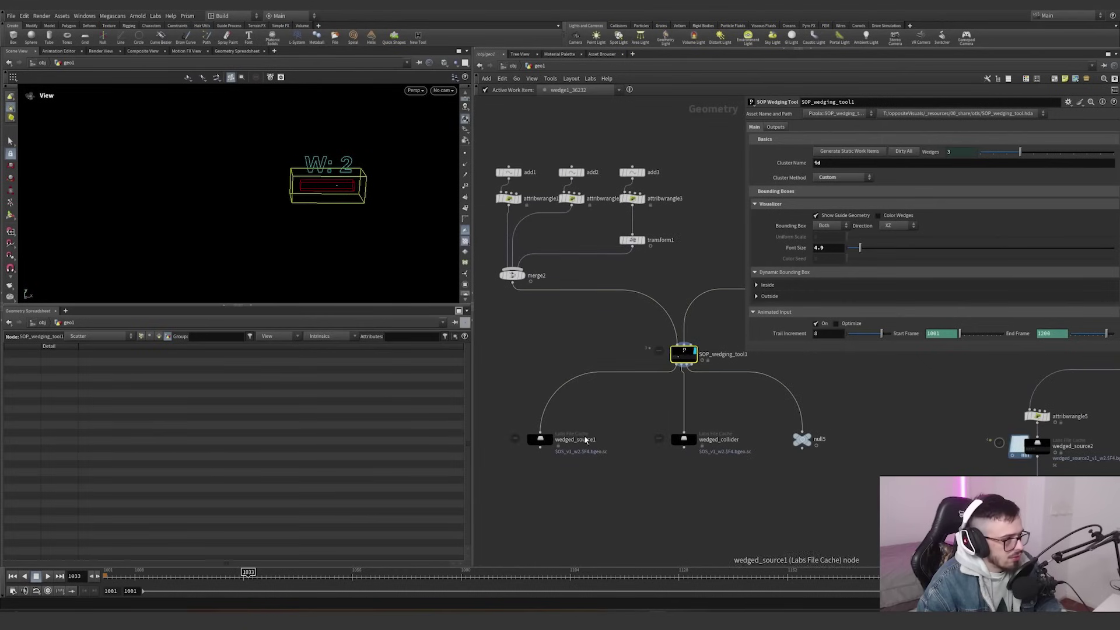
scroll(437, 188, "up", 3)
left_click_drag(401, 195, 273, 184)
scroll(671, 350, "up", 5)
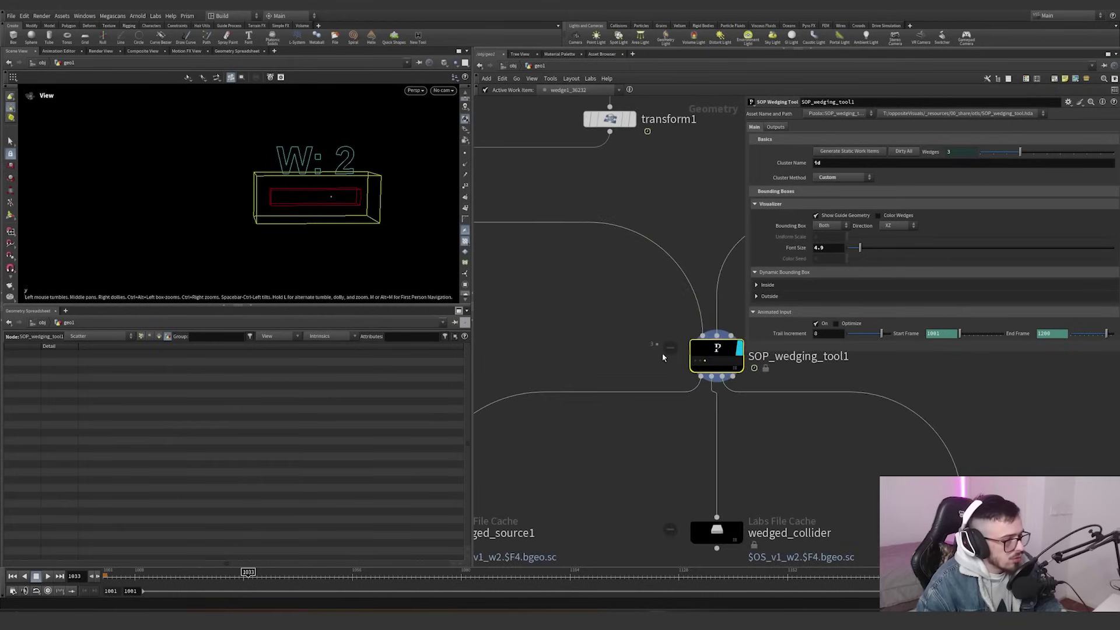
left_click(704, 362)
scroll(614, 411, "down", 5)
scroll(604, 383, "up", 2)
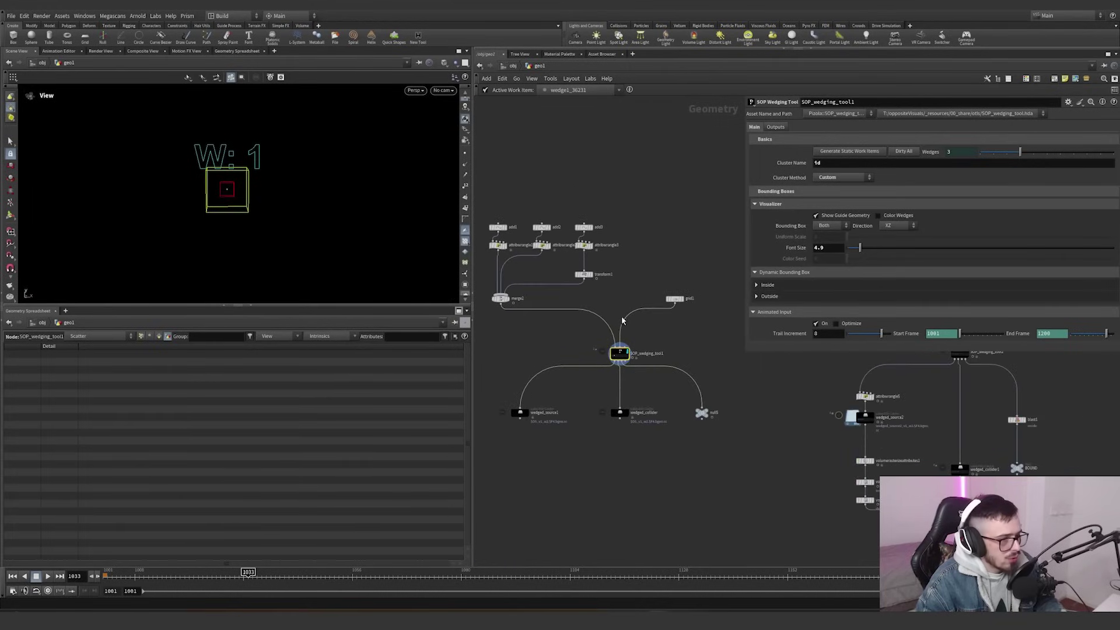
- Try adjusting the Inside and Outside settings of the dynamic bounding box, undoing each change
left_click(757, 285)
middle_click_drag(798, 297, 875, 299)
key("ctrl+z")
left_click(770, 322)
middle_click_drag(805, 333, 867, 330)
key("ctrl+z")
- Display merge1 in the heightfield setup and scrub the timeline to examine the terrain and the moving sphere
middle_click_drag(690, 378, 408, 477)
scroll(677, 306, "down", 2)
middle_click_drag(678, 306, 659, 242)
scroll(652, 152, "up", 3)
left_click(631, 335)
left_click_drag(672, 320, 603, 355)
key("space+g")
left_click_drag(292, 190, 441, 200, "alt")
left_click(166, 572)
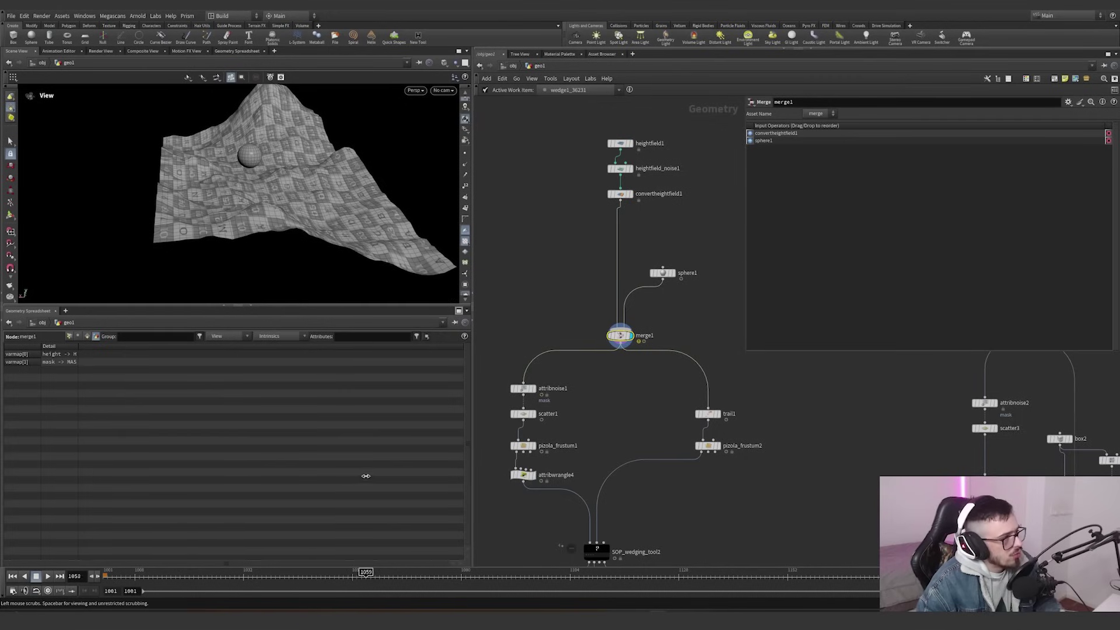
- Display attribwrangle4 to examine the points scattered over the terrain
scroll(593, 395, "up", 5)
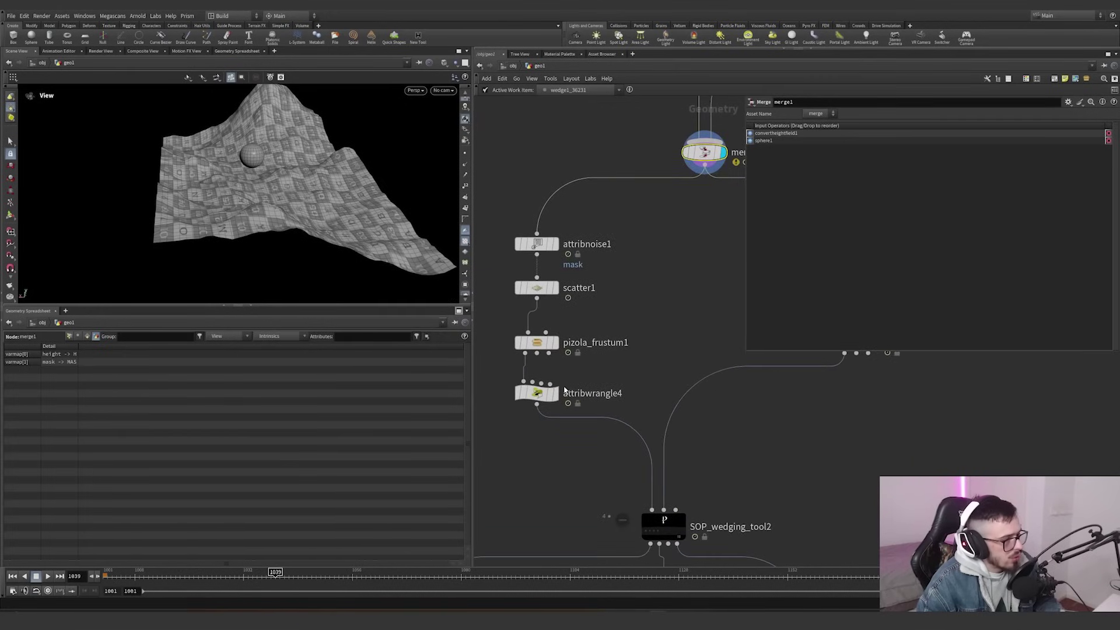
left_click(555, 392)
left_click_drag(591, 439, 508, 376)
scroll(627, 464, "down", 5)
scroll(595, 332, "up", 4)
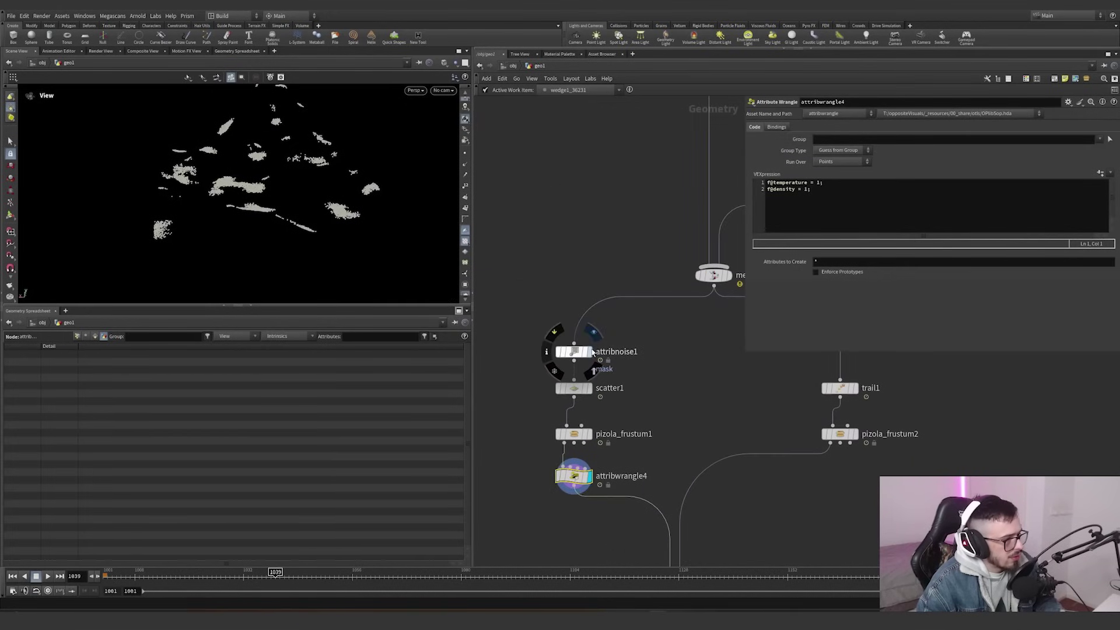
- Display attribnoise1 and turn on an attribute visualizer to colour the geometry
left_click(591, 352)
scroll(453, 286, "down", 3)
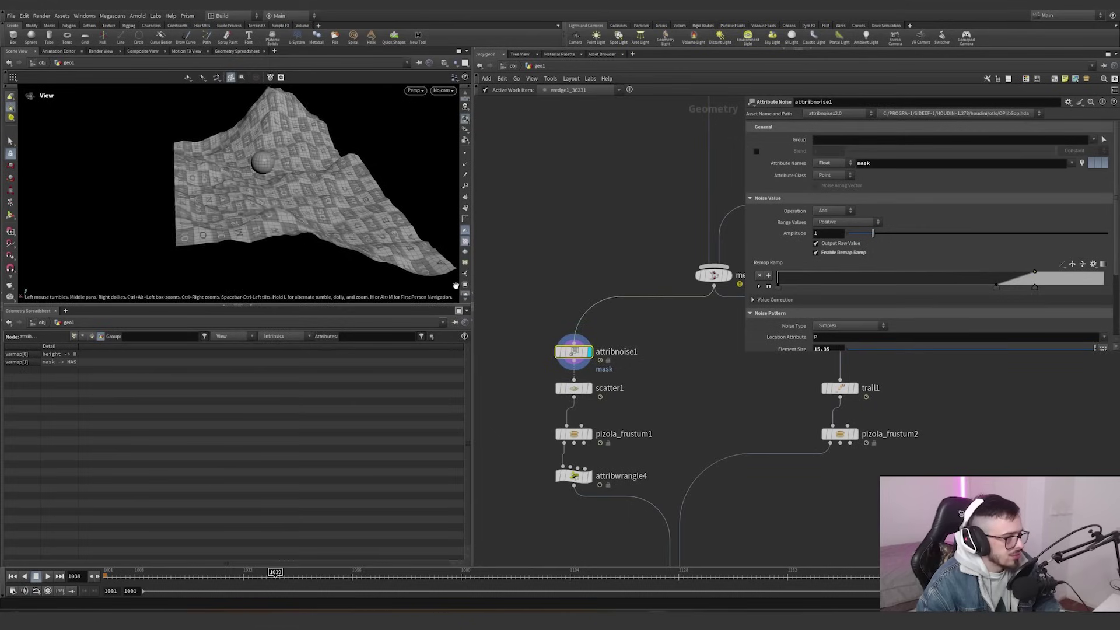
scroll(465, 282, "down", 3)
left_click(464, 256)
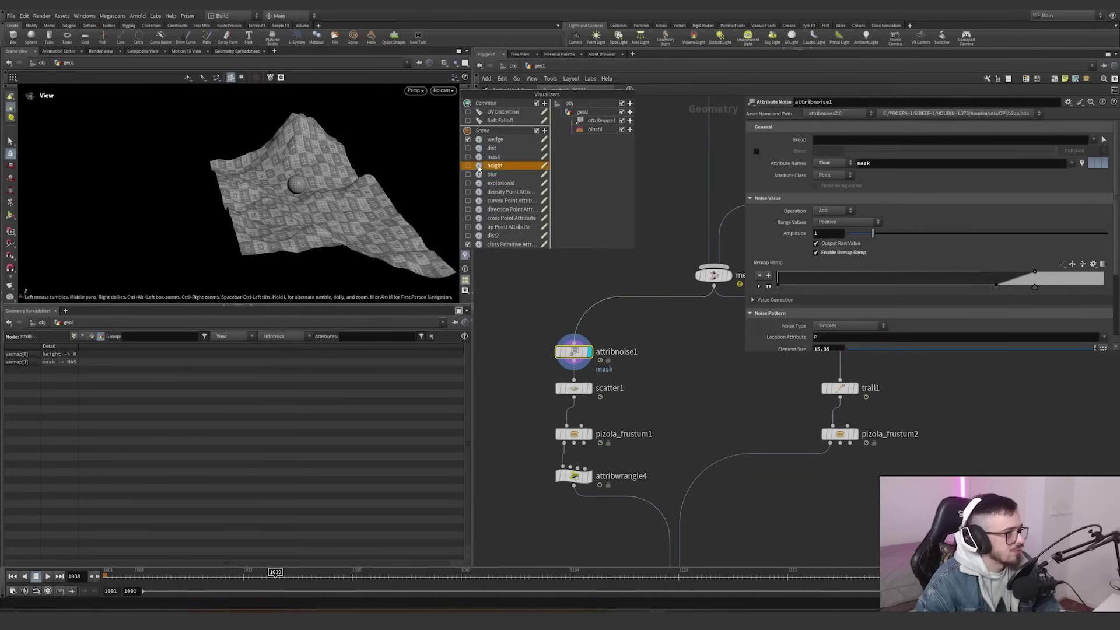
left_click(503, 166)
- Display scatter1 and pizola_frustum1, review the camera culling settings, and toggle the frustum visualization on and off
left_click(588, 388)
left_click(587, 434)
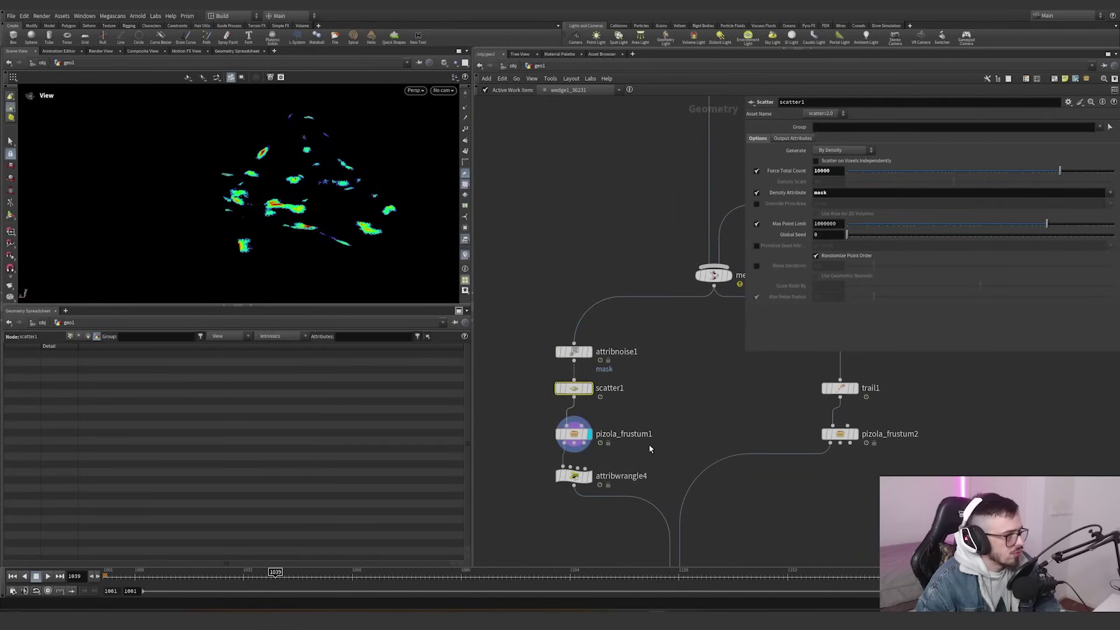
middle_click_drag(637, 402, 635, 390)
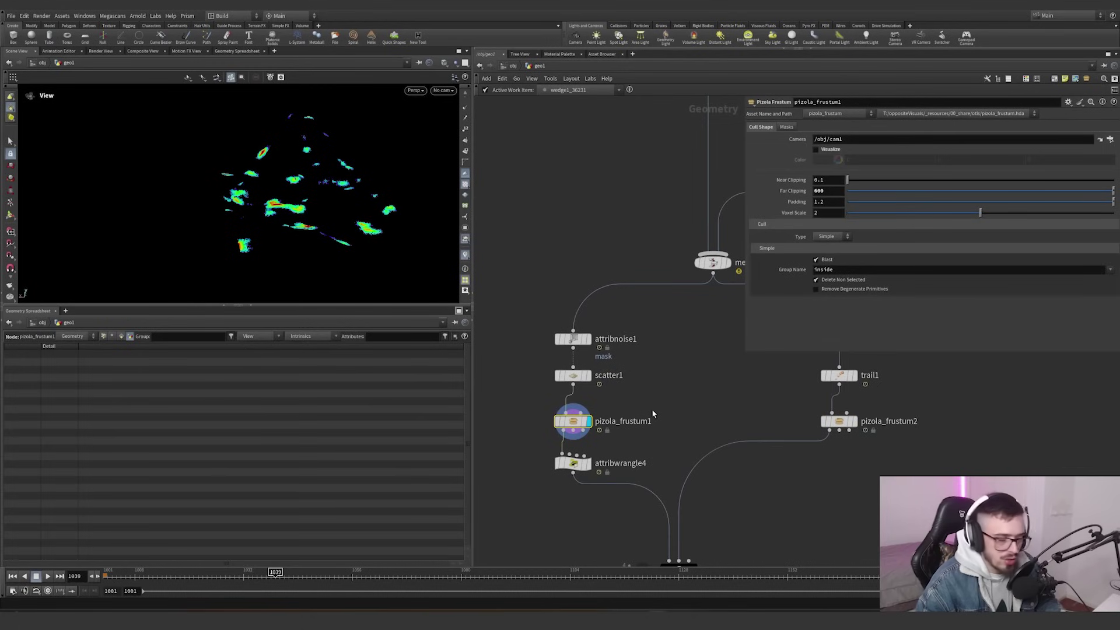
middle_click_drag(671, 429, 657, 397)
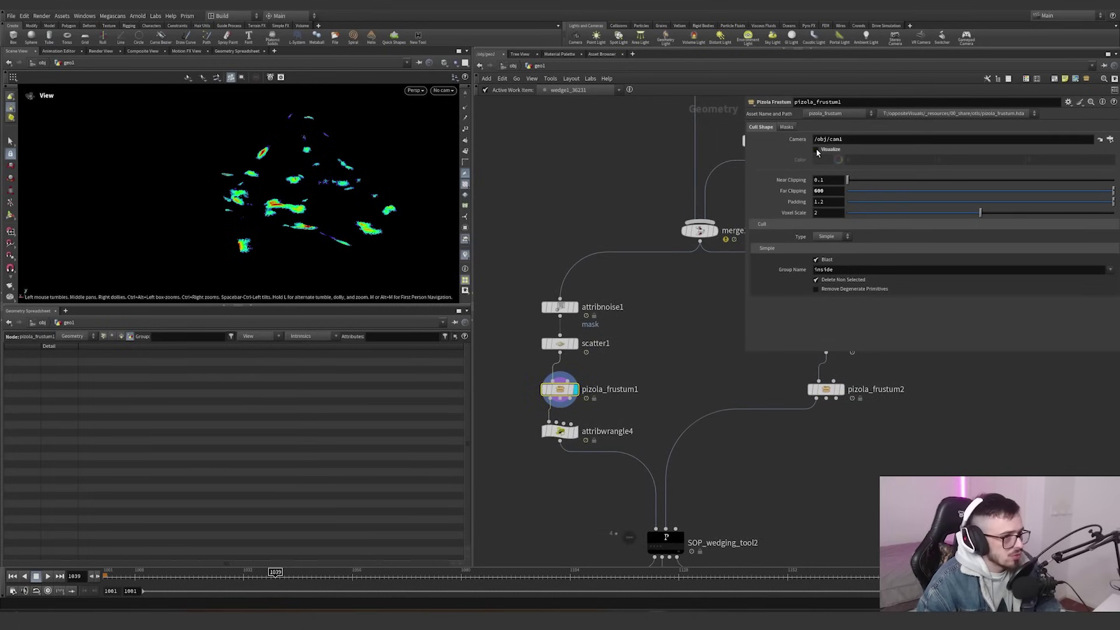
left_click(816, 150)
left_click(816, 150)
- Read the temperature and density expressions in attribwrangle4
left_click(574, 432)
left_click(560, 435)
left_click_drag(511, 479, 604, 420)
- Display trail1 and pizola_frustum2 to examine the collider geometry culled by the camera frustum
middle_click_drag(626, 463, 611, 418)
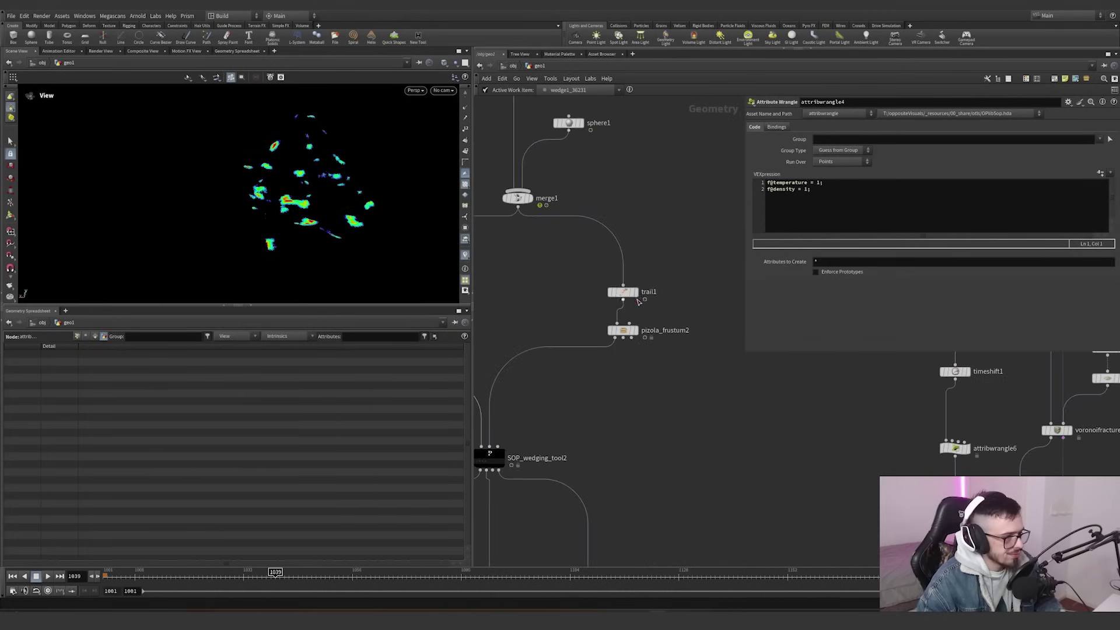
double_click(649, 292)
left_click(622, 292)
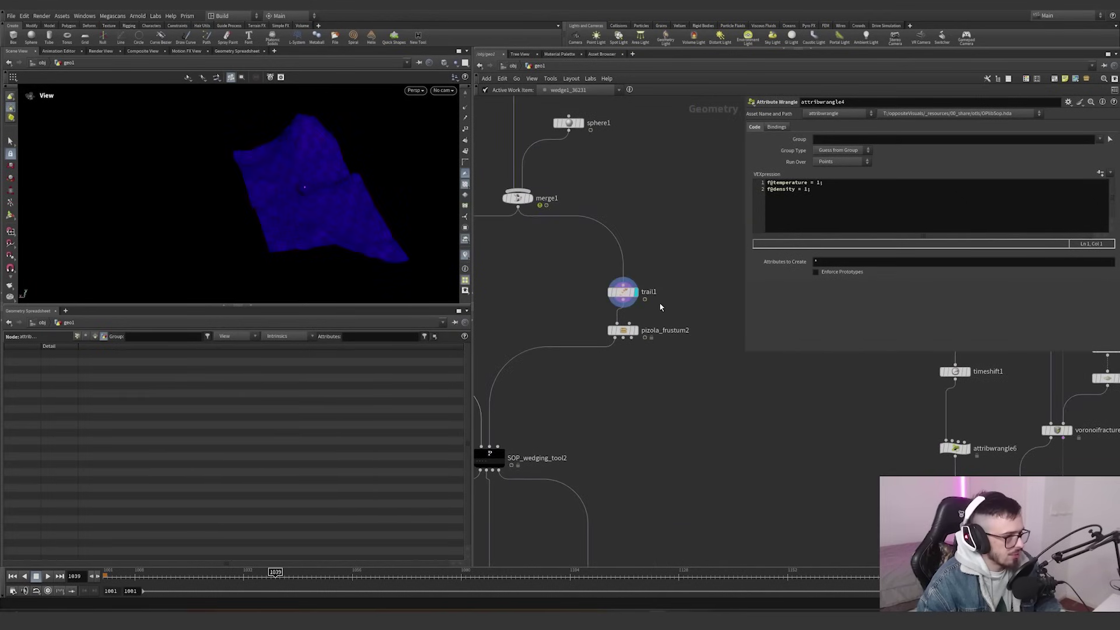
left_click(624, 330)
left_click_drag(315, 218, 349, 237)
- Display SOP_wedging_tool2 and activate one of its wedges to examine the 2 by 2 grid
middle_click_drag(532, 455, 590, 370)
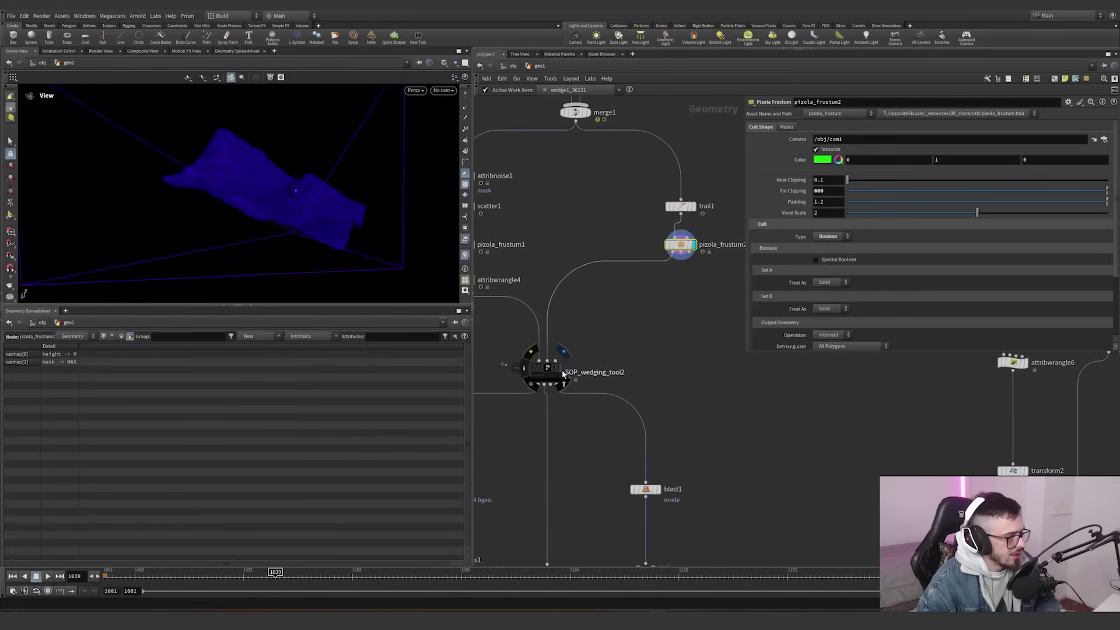
left_click(562, 373)
middle_click_drag(517, 338, 557, 336)
left_click_drag(304, 216, 350, 222)
scroll(583, 367, "up", 5)
left_click(565, 376)
left_click_drag(263, 207, 436, 286)
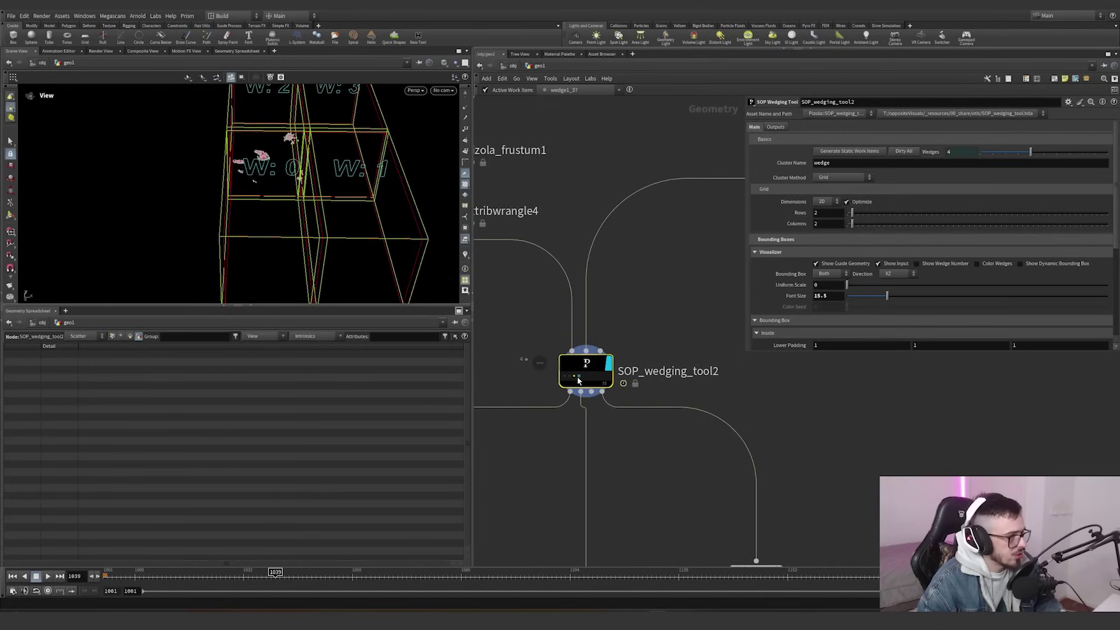
- Display attribwrangle5 above wedged_source2 and read its expressions multiplying density and temperature by the mask
scroll(630, 477, "down", 3)
middle_click_drag(511, 533, 647, 363)
scroll(647, 362, "up", 2)
left_click(567, 282)
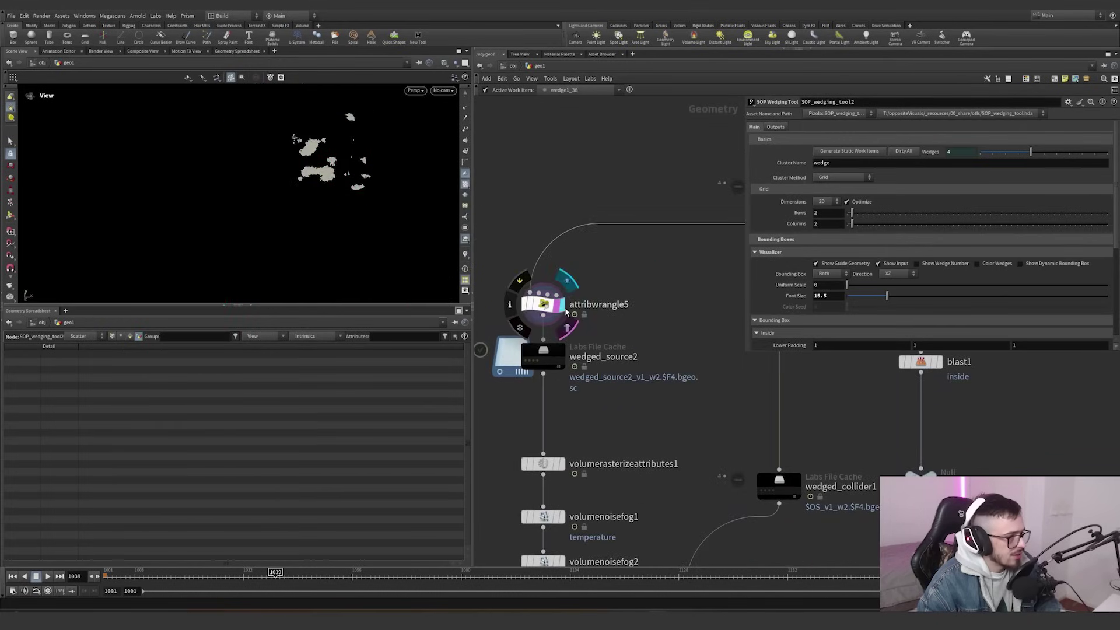
left_click(544, 302)
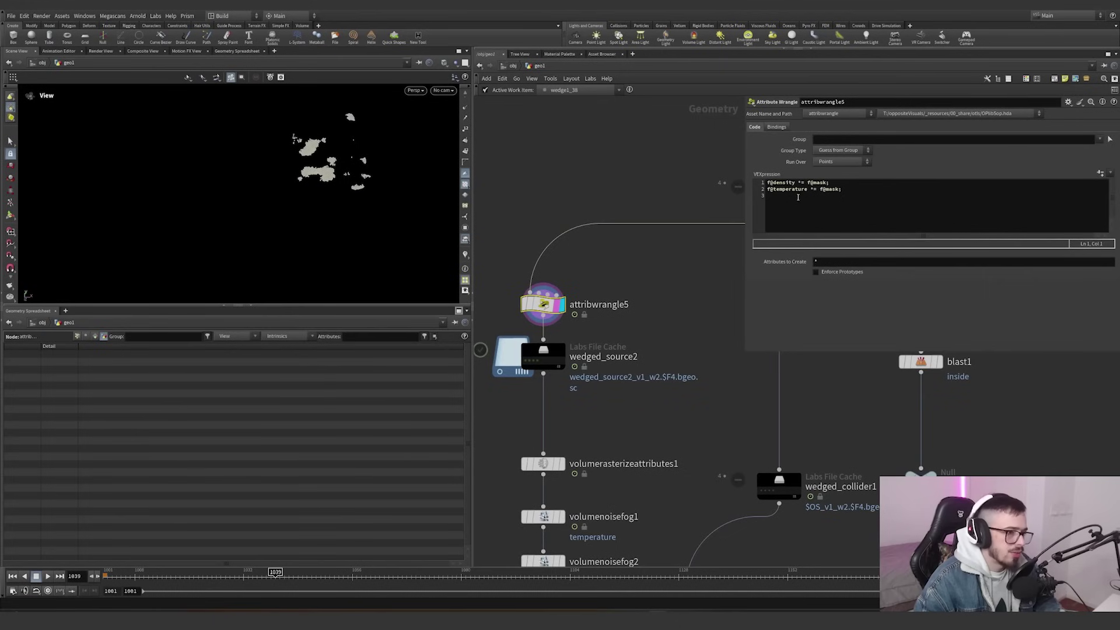
- Display SOP_wedging_tool2 again, set its visualizer's Uniform Scale to 1.143, and inspect the points near the wedge border
middle_click_drag(729, 198, 513, 311)
left_click(579, 298)
scroll(326, 172, "up", 5)
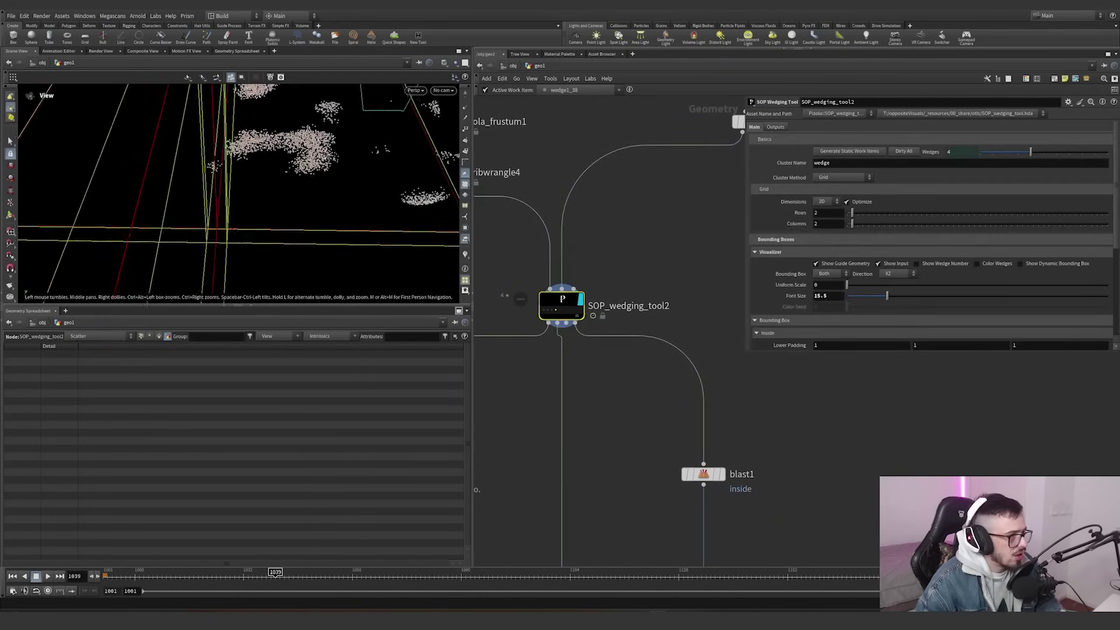
scroll(324, 160, "down", 5)
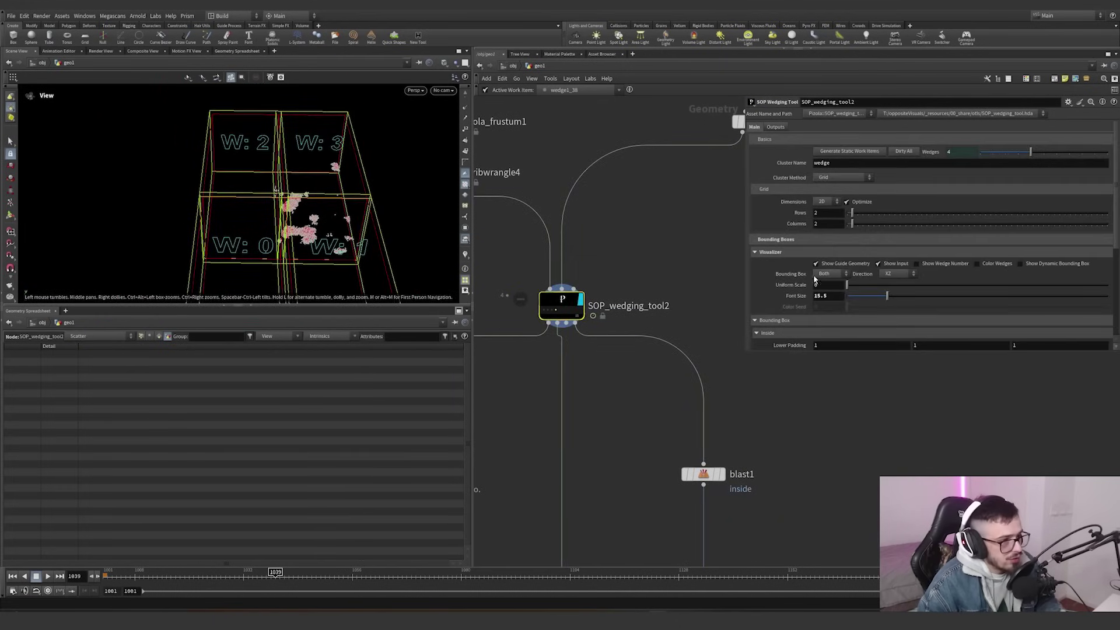
left_click_drag(848, 285, 906, 290)
left_click_drag(443, 257, 346, 273)
middle_click_drag(346, 273, 320, 218)
scroll(344, 217, "up", 4)
scroll(816, 269, "down", 3)
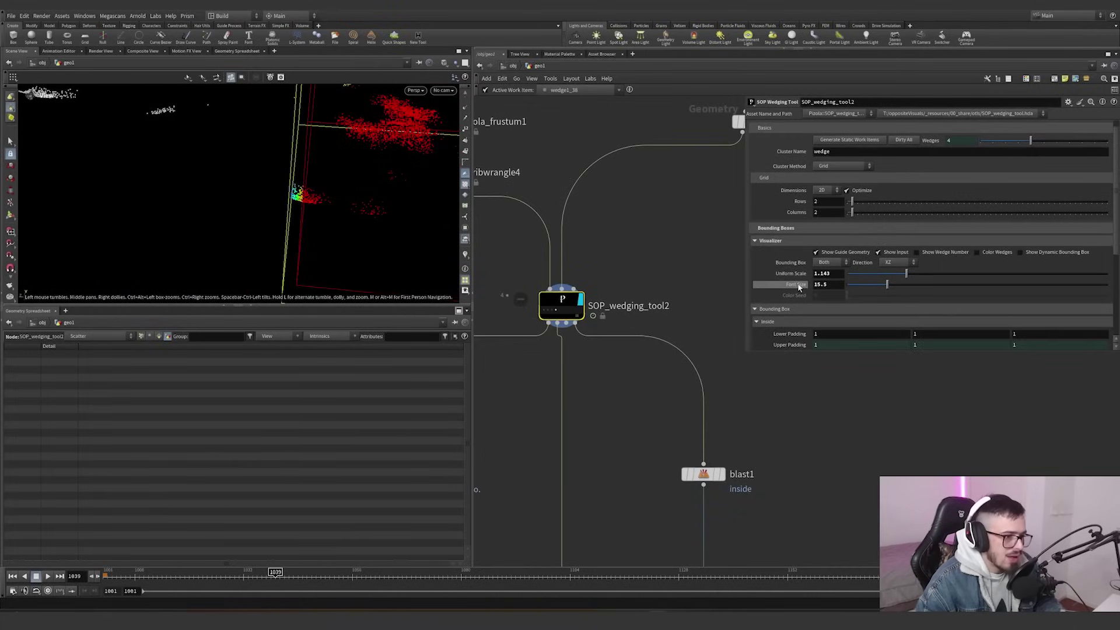
- Undo the last parameter change on SOP_wedging_tool2 and display attribwrangle5 to read its density and temperature expressions
middle_click_drag(792, 315, 958, 293)
key("ctrl+z")
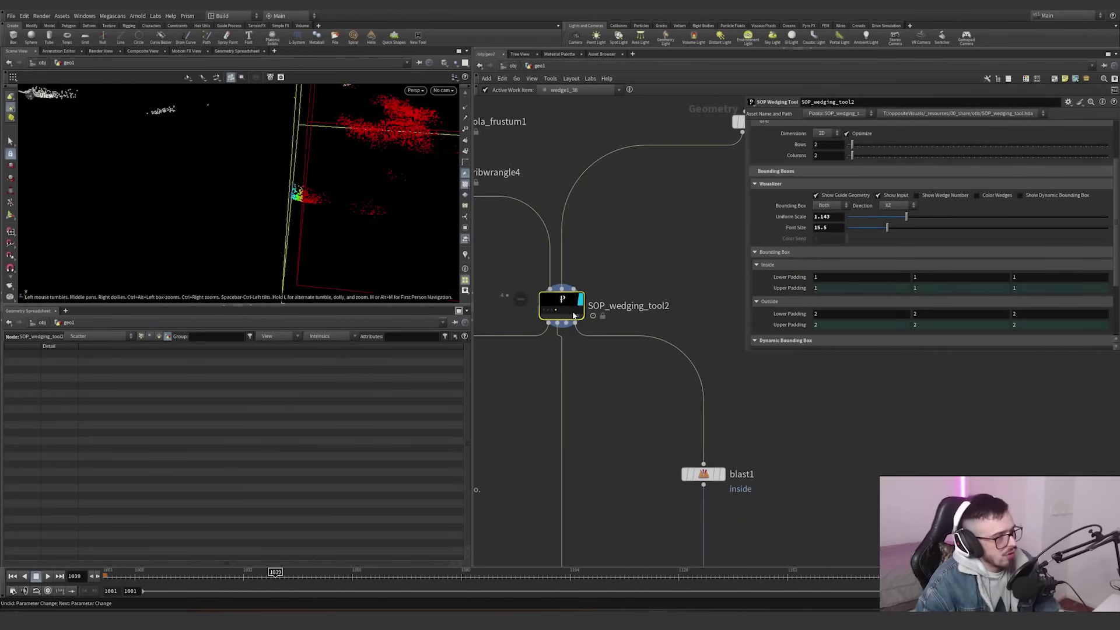
scroll(573, 316, "down", 4)
scroll(525, 342, "up", 3)
left_click(516, 345)
left_click(503, 347)
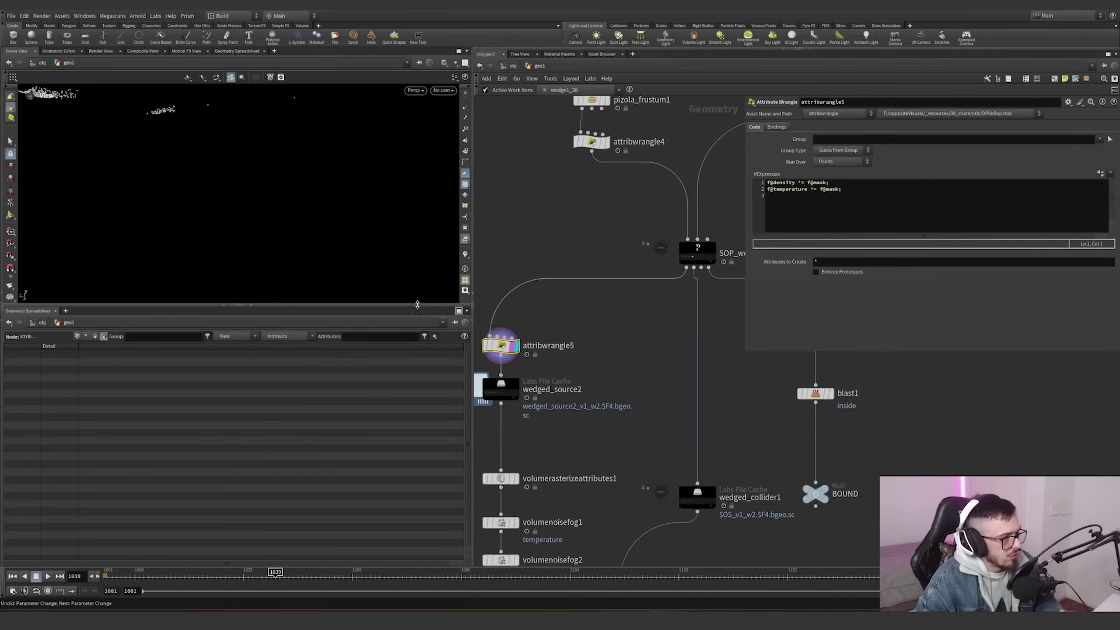
- Display wedged_source2 and expand its Load section to examine the file cache's sequence, wedging and loading options
middle_click_drag(572, 415, 631, 349)
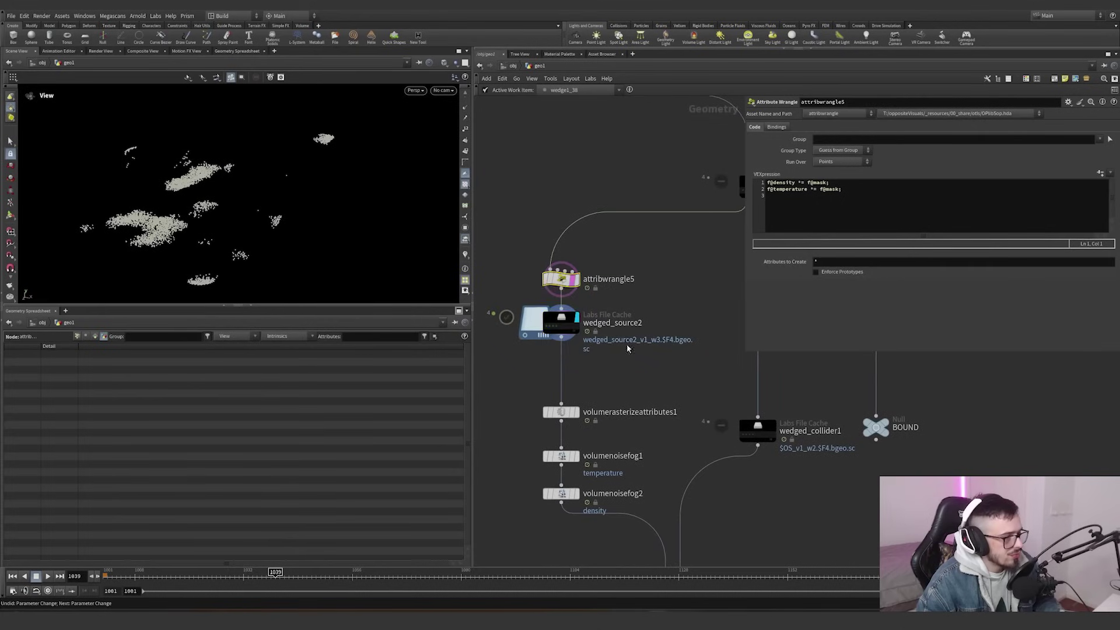
left_click(562, 322)
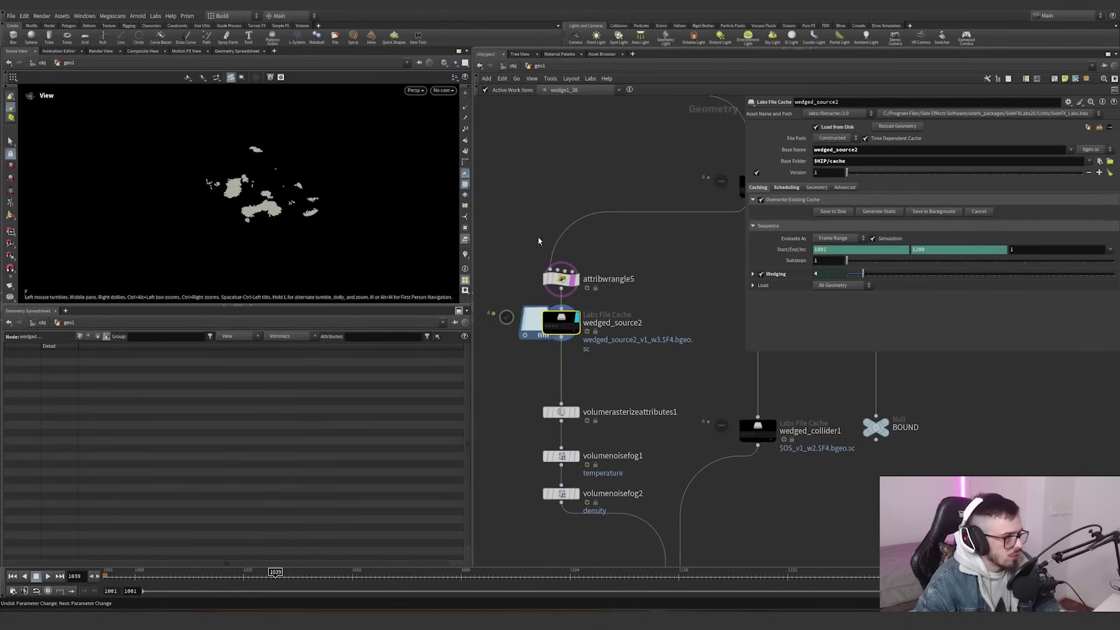
left_click(753, 286)
scroll(758, 293, "down", 1)
middle_click_drag(579, 354, 559, 309)
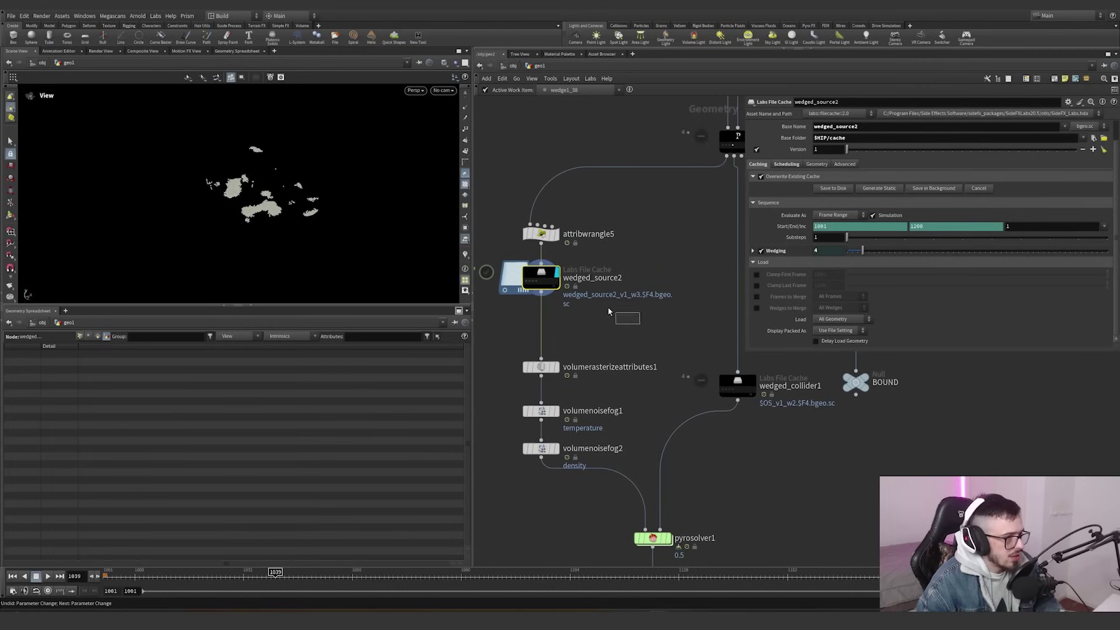
- Select SOP_wedging_tool2 and follow its source and collider branches down to pyrosolver1 and wedged_caches
middle_click_drag(642, 259, 598, 298)
left_click(689, 186)
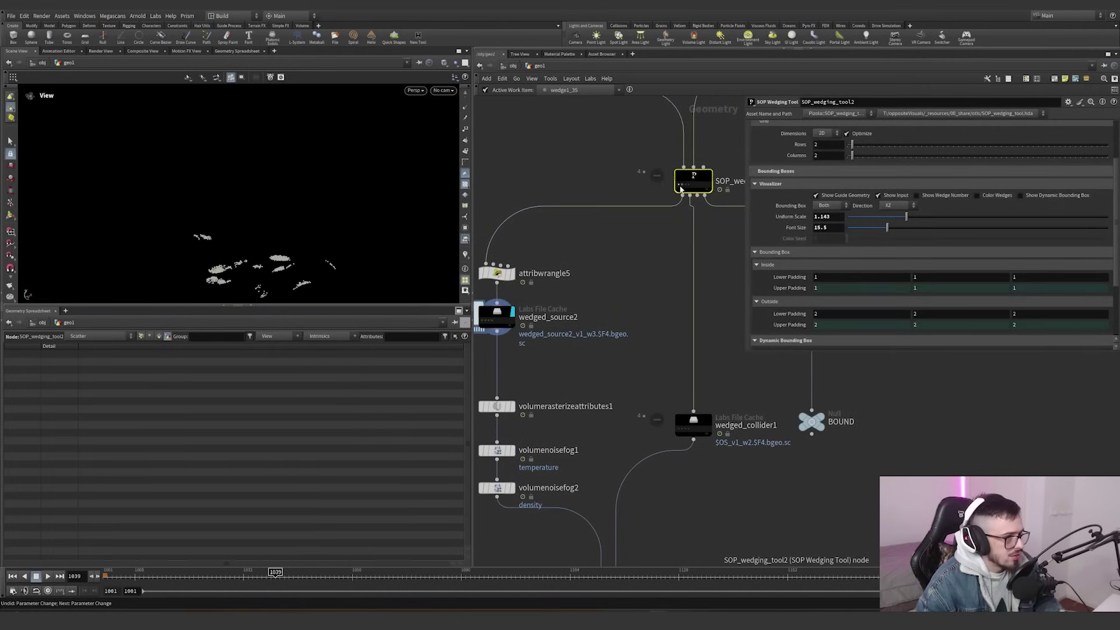
scroll(629, 327, "down", 2)
middle_click_drag(629, 327, 634, 215)
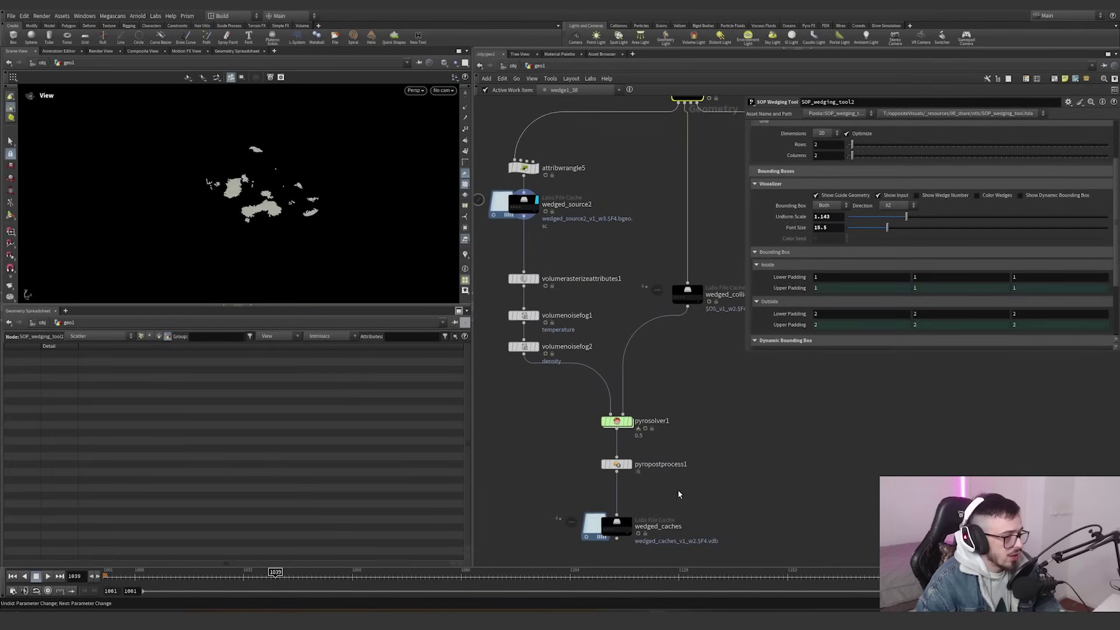
mouse_move(670, 497)
left_mouse_down()
mouse_move(593, 552)
mouse_move(665, 503)
left_mouse_up()
middle_click_drag(640, 253, 619, 328)
- Display wedged_collider1 to examine the active wedge's terrain collider and its cache settings
left_click_drag(575, 312, 482, 267)
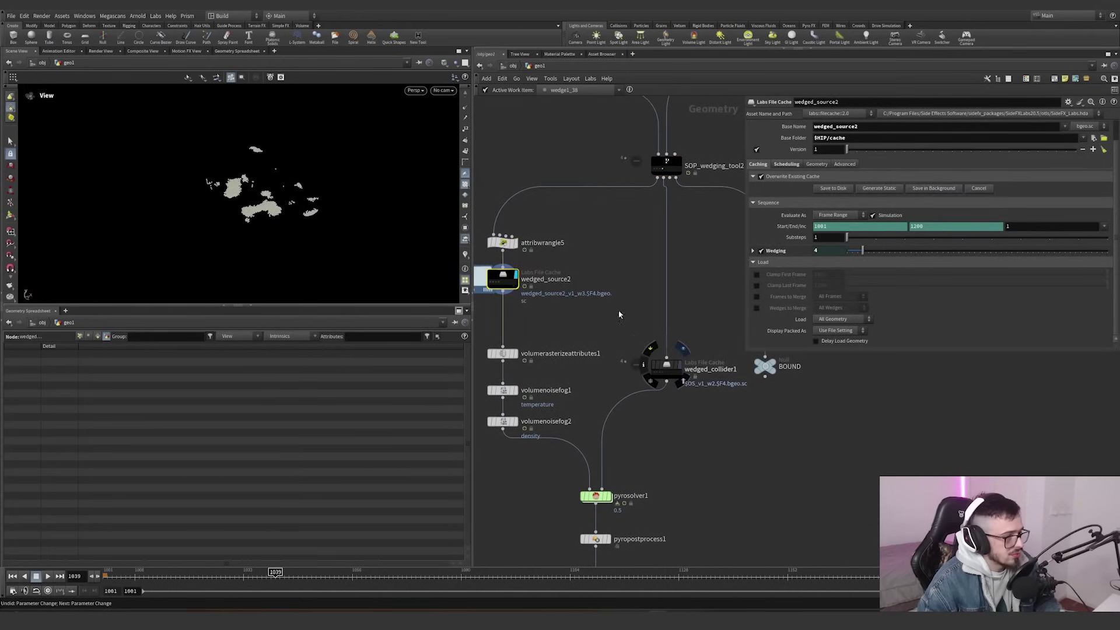
left_click(682, 348)
mouse_move(669, 366)
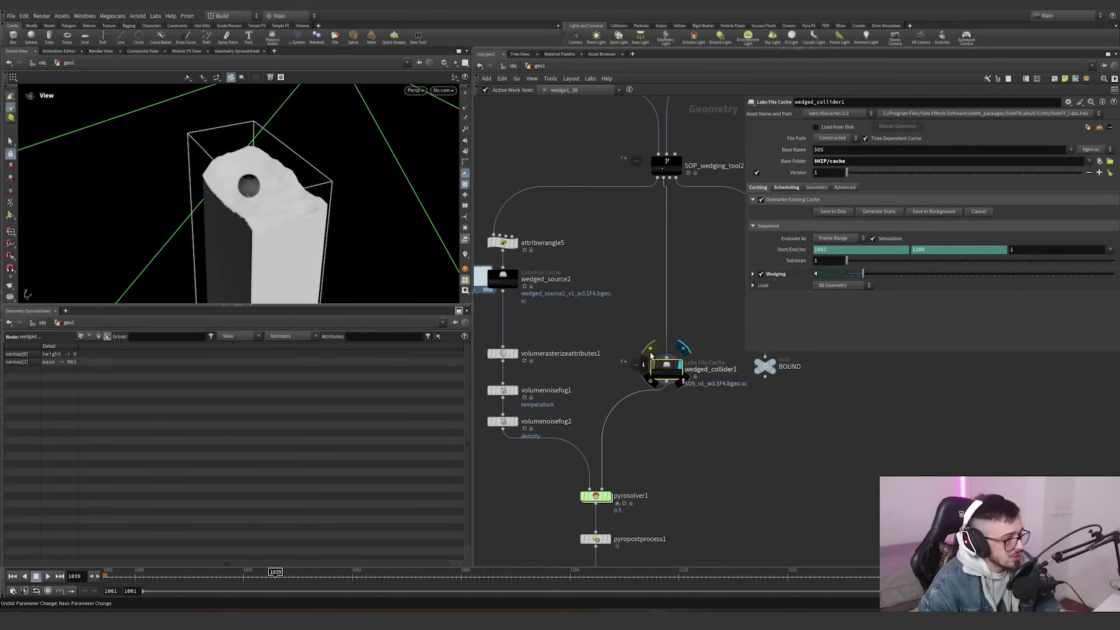
middle_click_drag(605, 339, 505, 345)
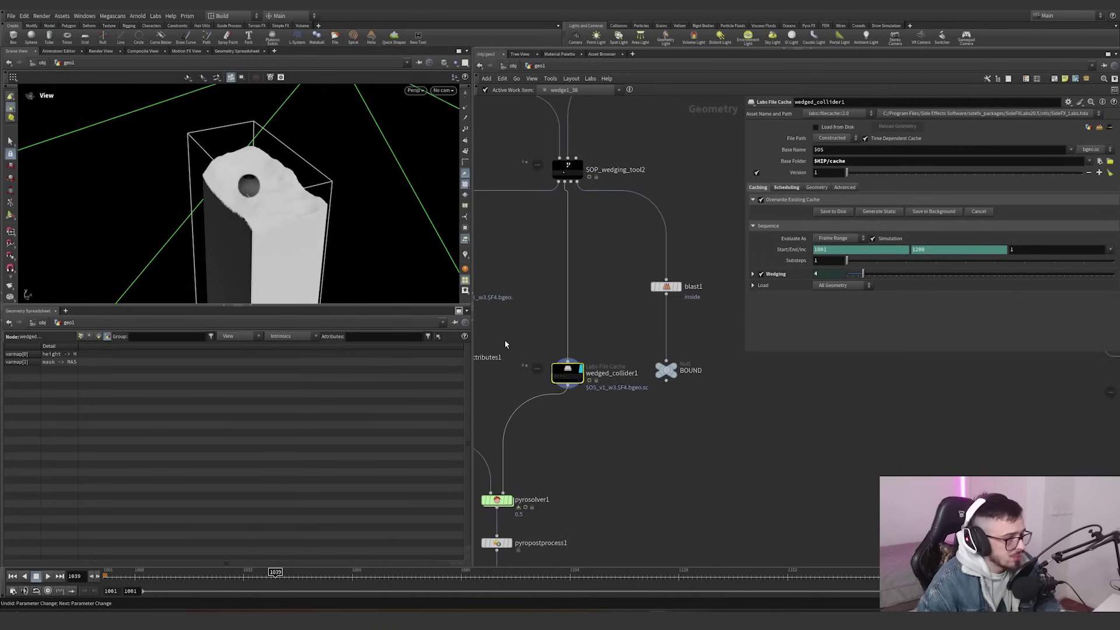
- Display blast1, which removes the inside group, and toggle wireframe shading to examine the outer bounding box
left_click(681, 288)
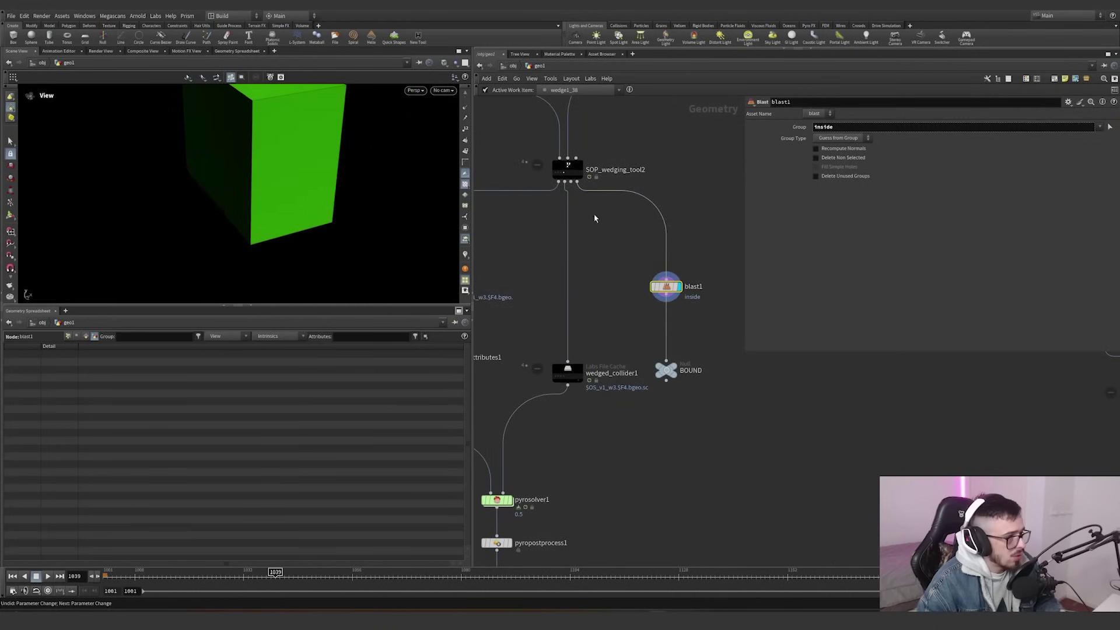
left_click_drag(709, 249, 630, 317)
key("w")
key("w")
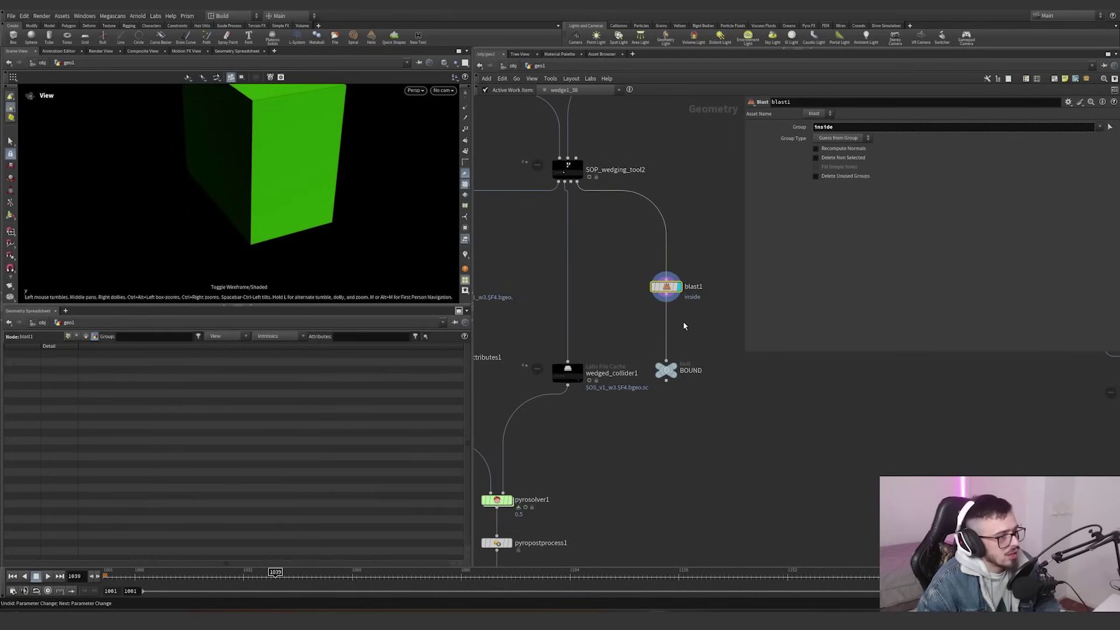
- Select the BOUND null and turn on the network's dependency links to trace its reference to pyrosolver1
scroll(623, 300, "down", 4)
middle_click_drag(686, 315, 729, 273)
left_click(692, 298)
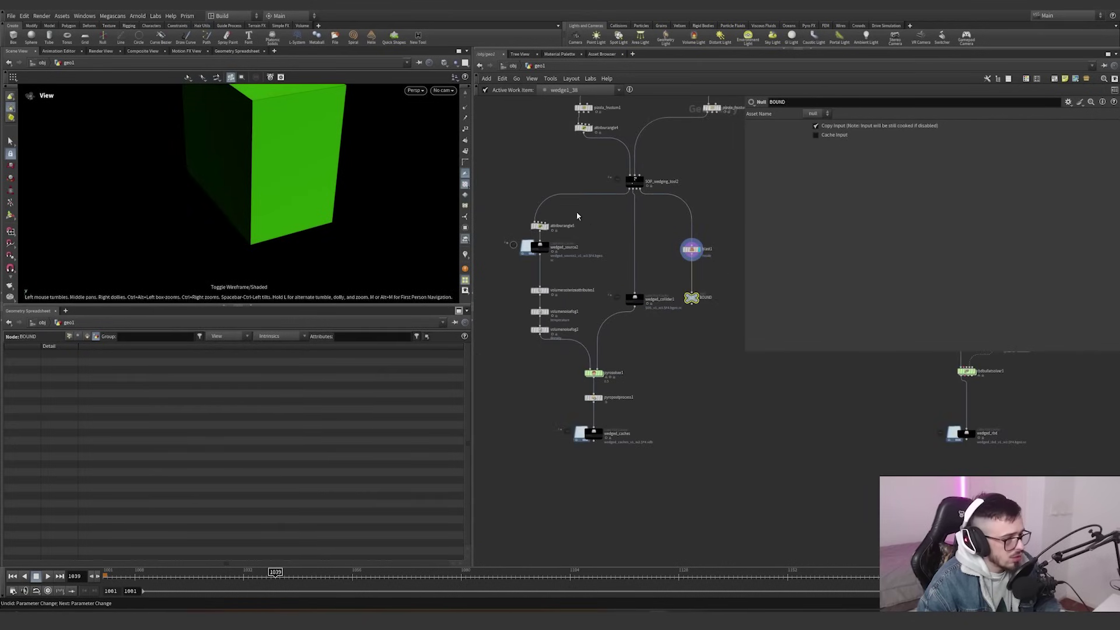
left_click(530, 78)
left_click(569, 196)
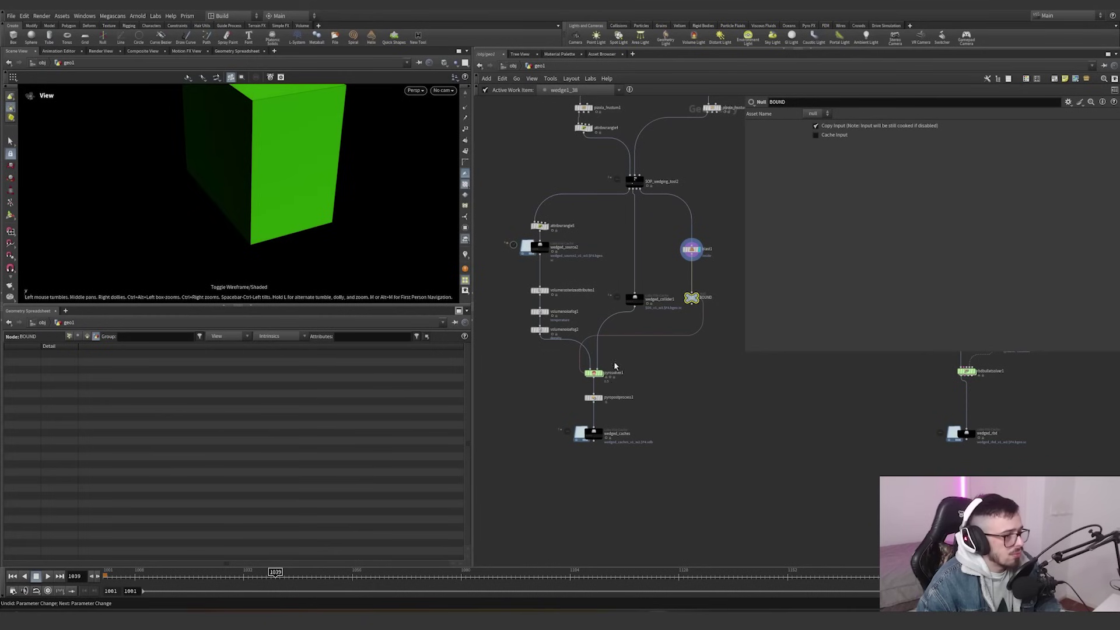
- Display volumerasterizeattributes1 to examine the rasterized density and temperature, and activate a different work item on wedged_source2
scroll(554, 296, "up", 5)
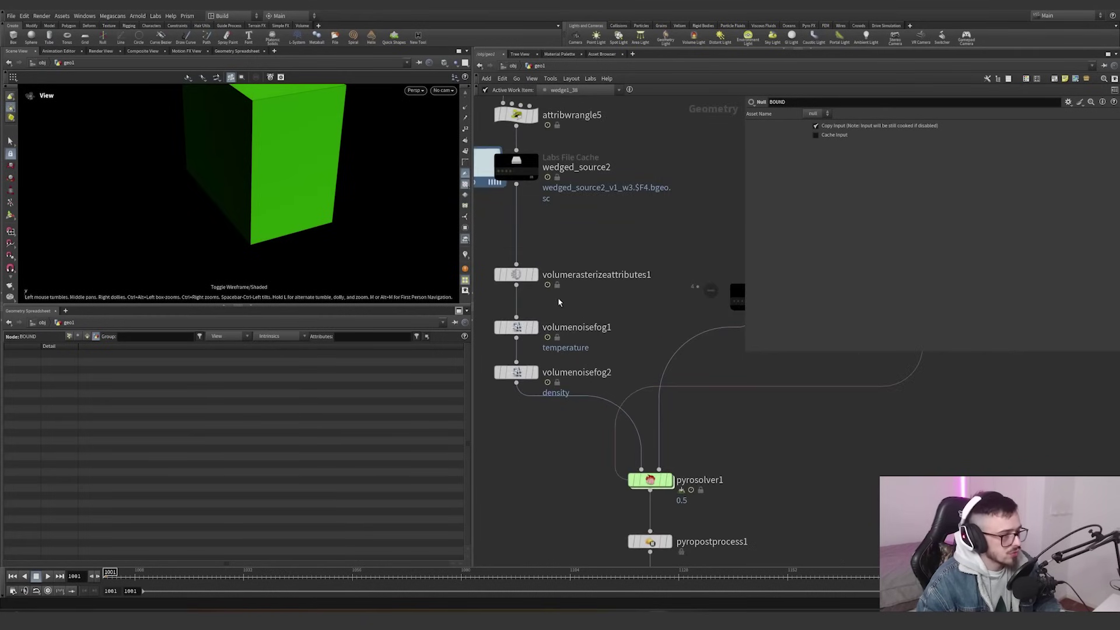
left_click(516, 274)
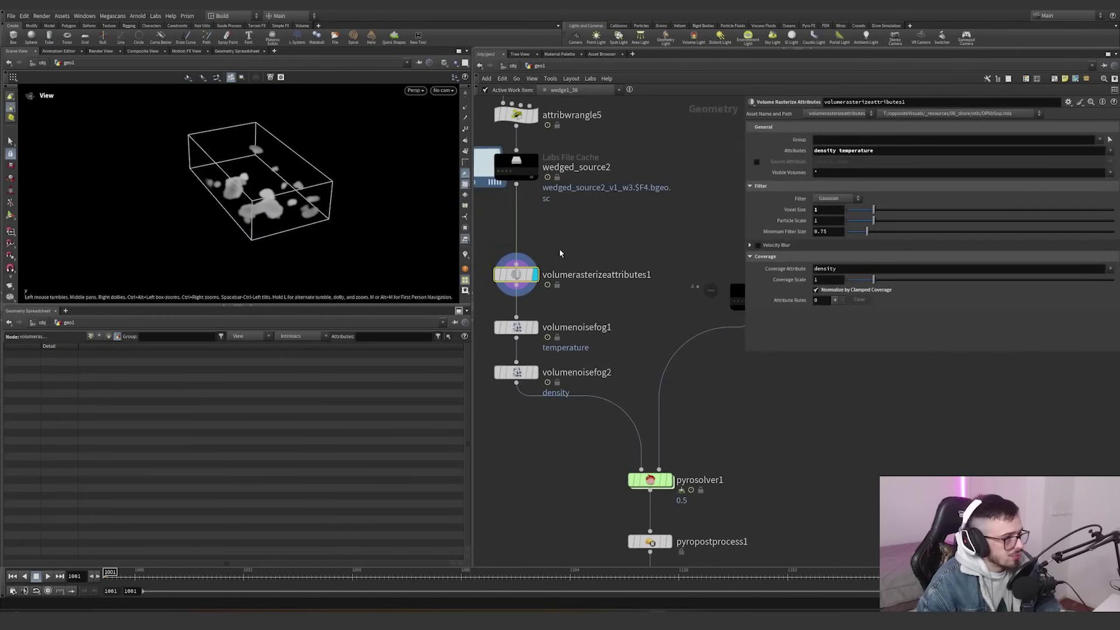
middle_click_drag(559, 256, 607, 252)
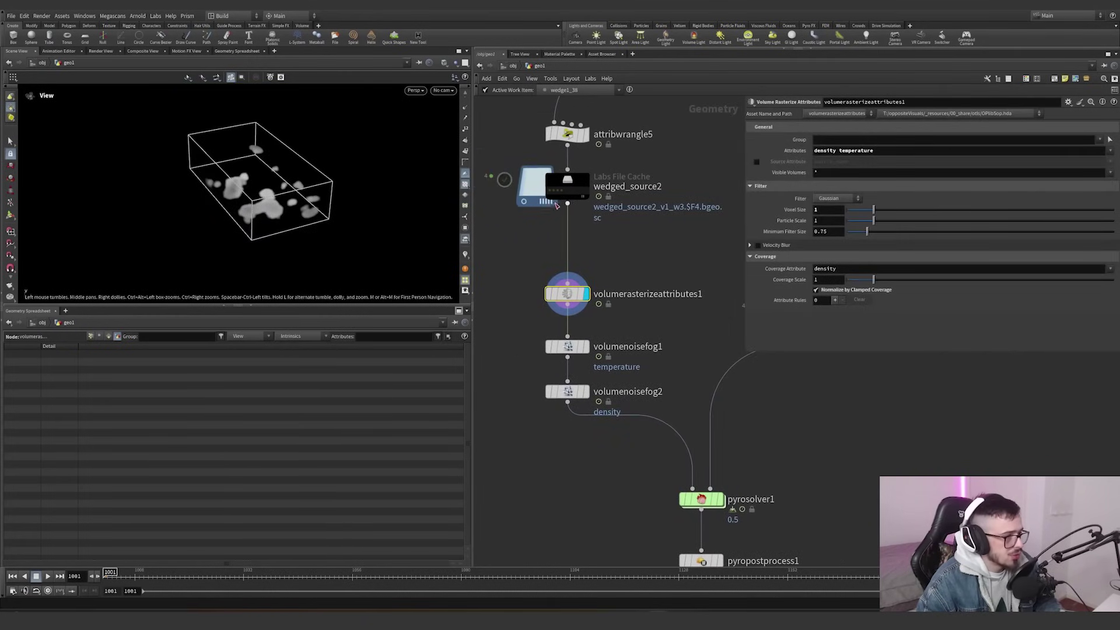
left_click(556, 203)
- Display volumenoisefog1 and volumenoisefog2 to review their temperature and density noise, trying a different noise Offset and undoing it
left_click(582, 304)
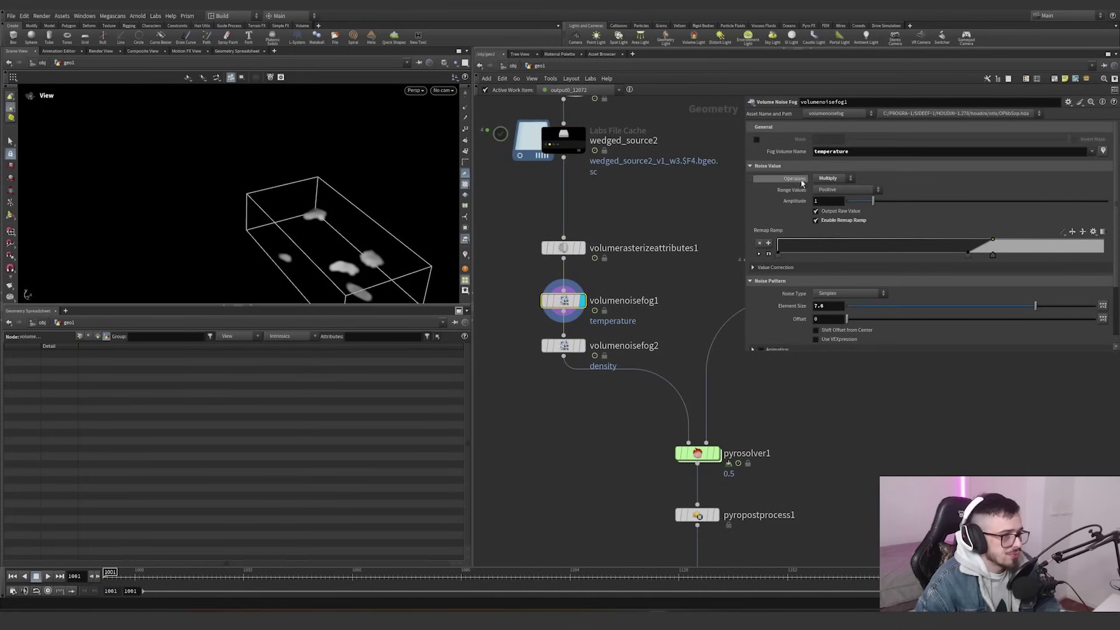
left_click(563, 346)
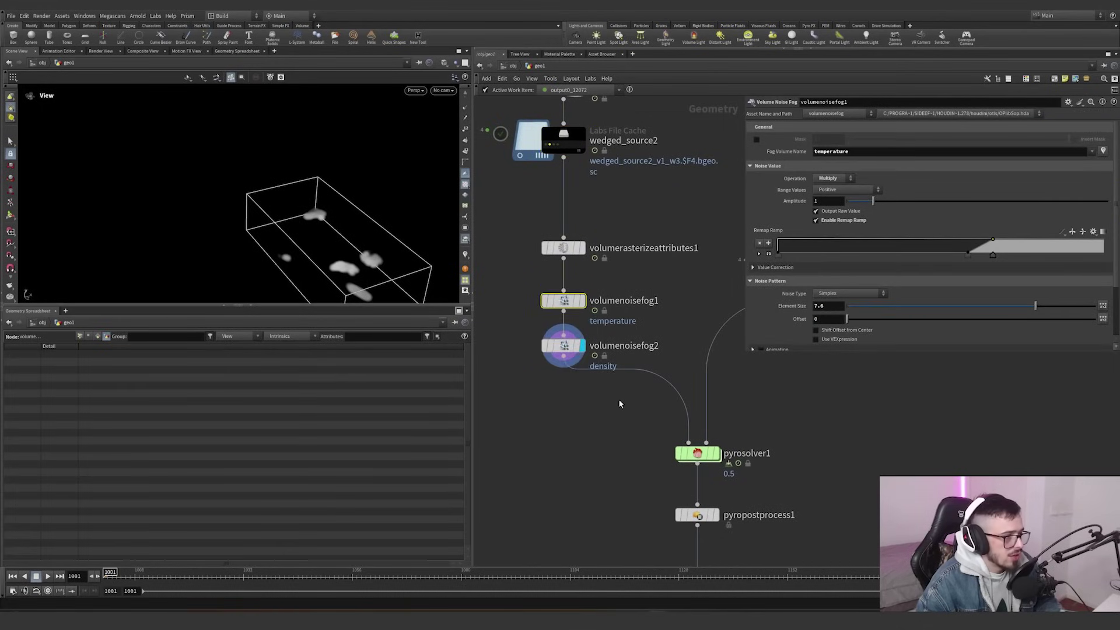
left_click_drag(881, 319, 917, 320)
key("ctrl+z")
middle_click_drag(724, 339, 705, 283)
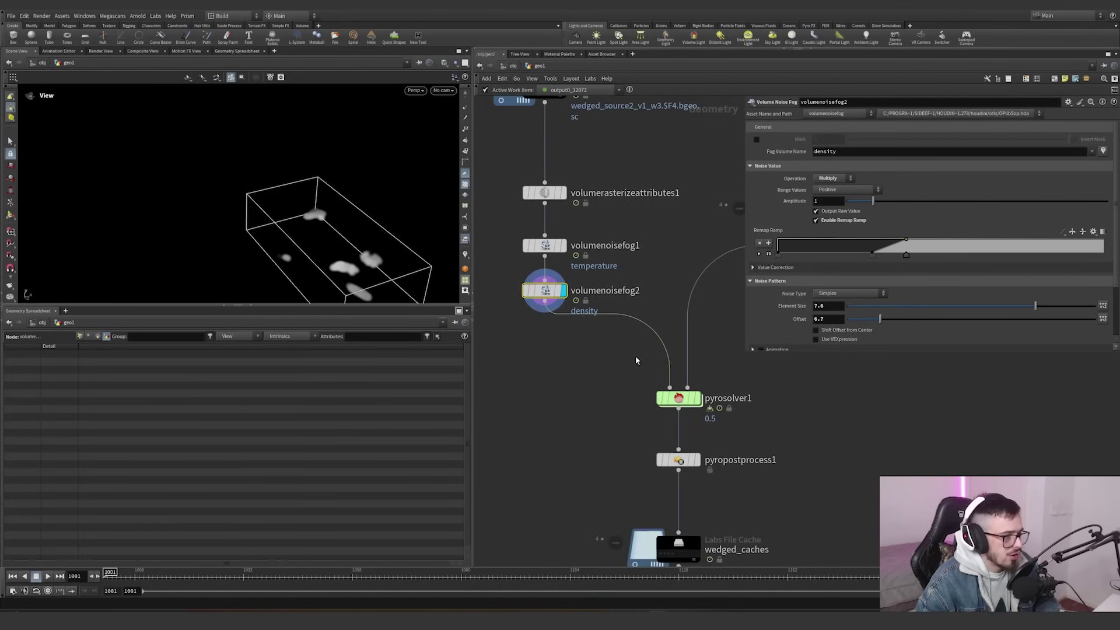
- Display pyrosolver1, review its Setup values, and reveal the expressions driving its Bounds Size and Center
middle_click_drag(682, 381, 623, 319)
mouse_move(638, 349)
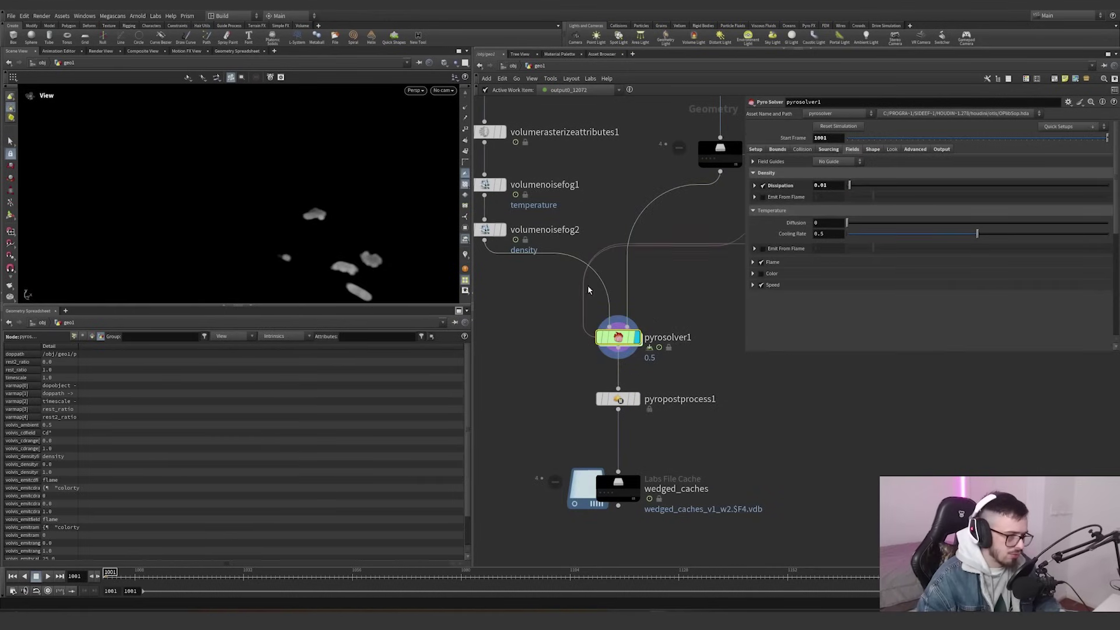
left_click(758, 149)
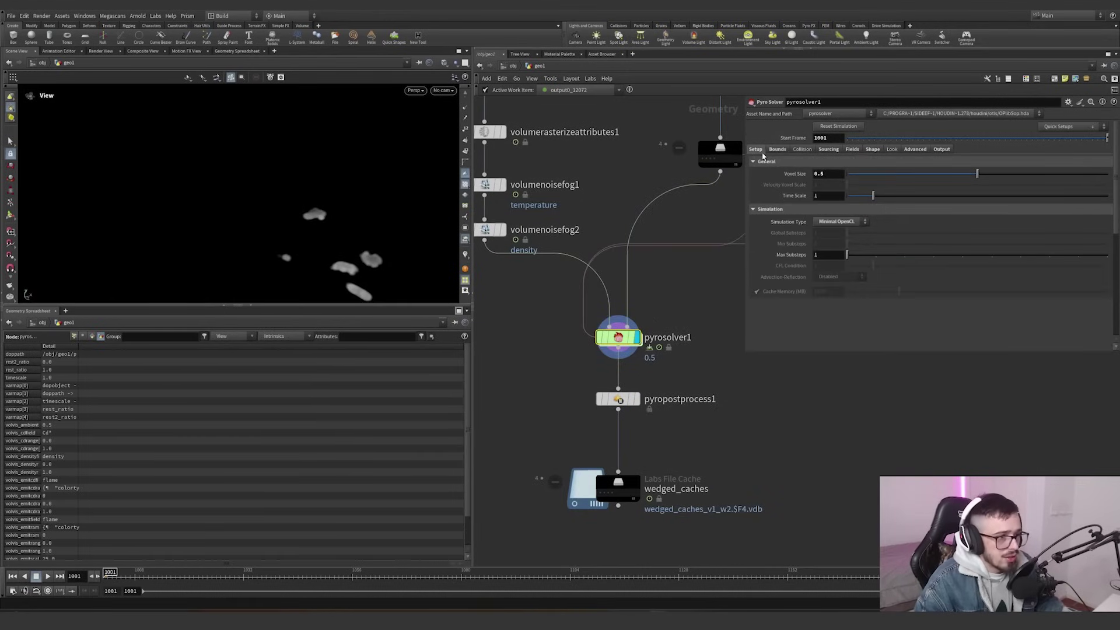
left_click(785, 150)
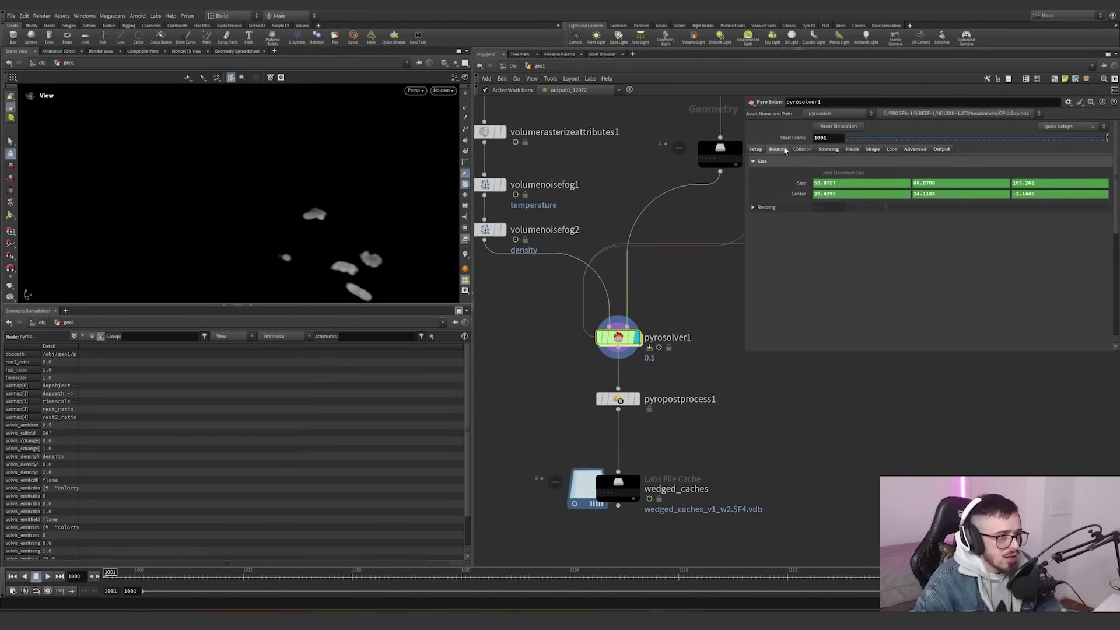
scroll(645, 230, "down", 5)
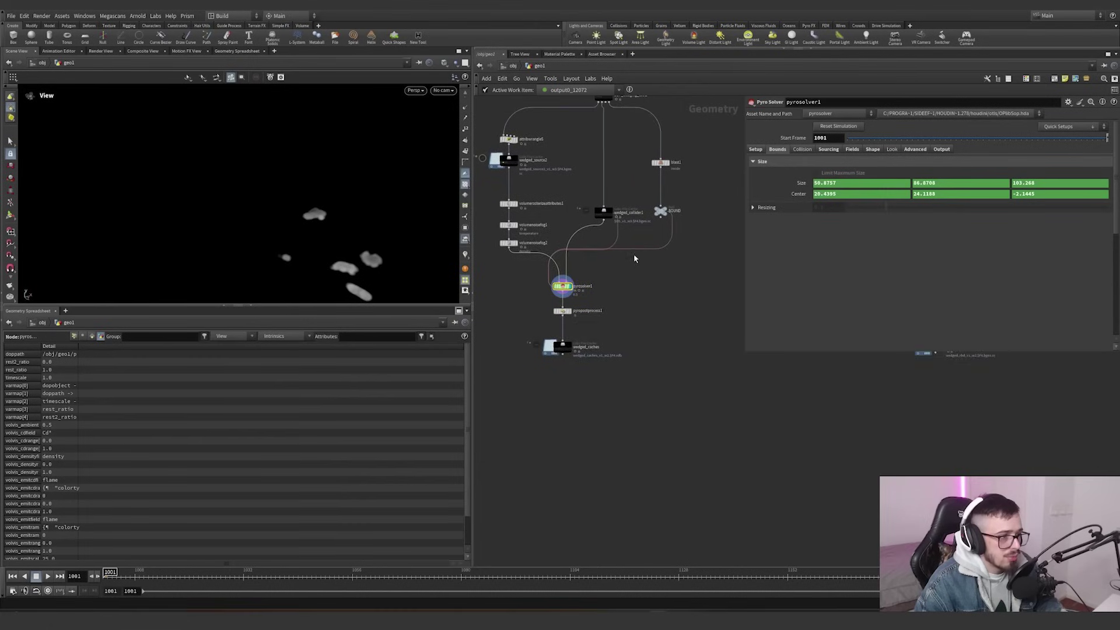
left_click(802, 183)
left_click(800, 195)
- Template the BOUND null alongside the displayed pyrosolver1 and examine the box around the smoke sources
middle_click_drag(704, 256, 672, 262)
left_click(620, 210)
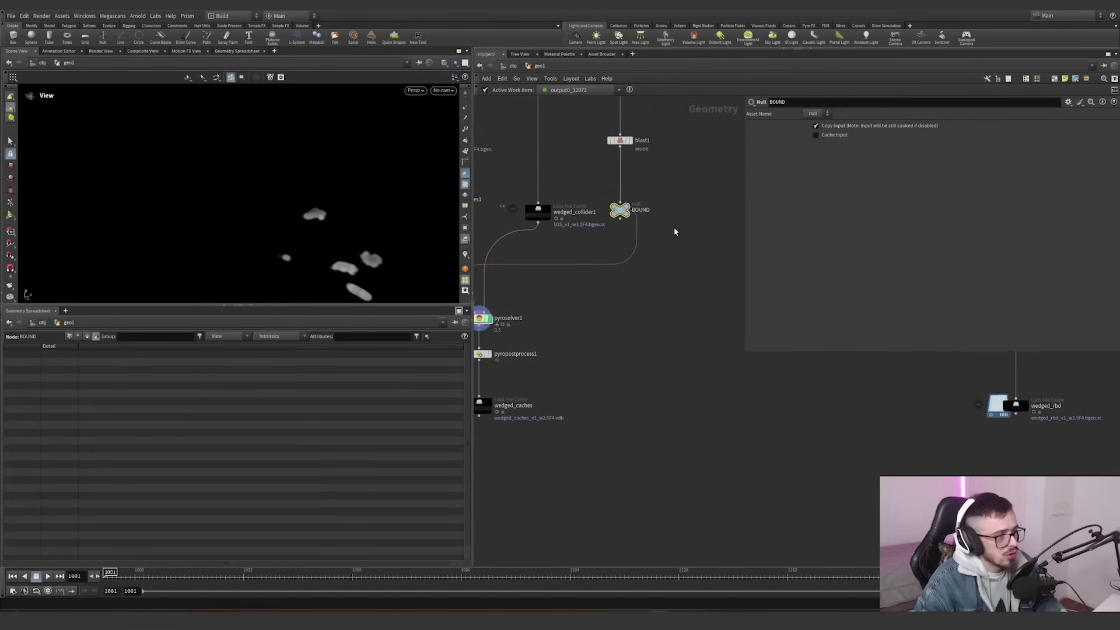
left_click(629, 220)
scroll(280, 240, "down", 3)
left_click_drag(280, 240, 354, 200)
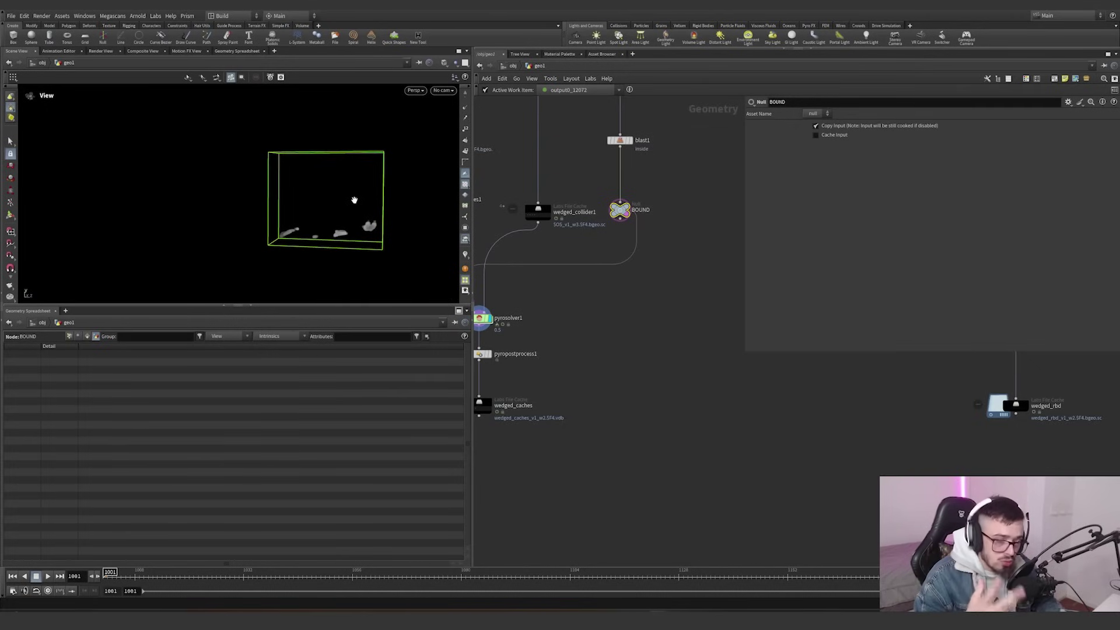
- Reselect pyrosolver1, widen its parameter pane, and review the Sourcing frame range and the density and temperature source volumes
middle_click_drag(561, 318, 648, 313)
left_click_drag(644, 323, 548, 303)
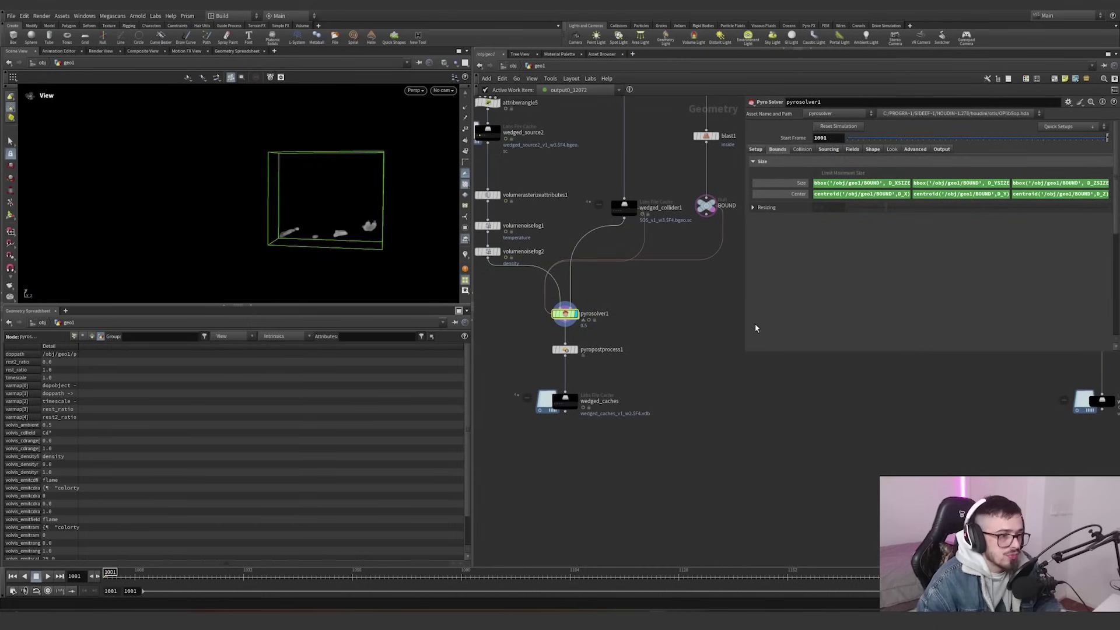
left_click_drag(749, 353, 726, 352)
left_click(805, 150)
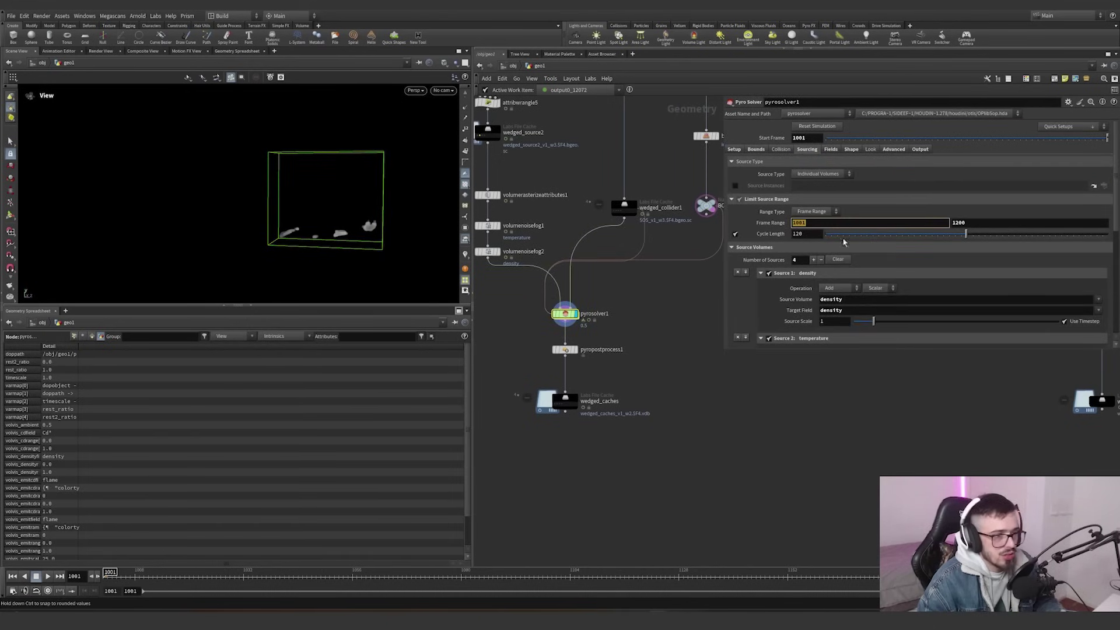
scroll(822, 311, "down", 3)
scroll(823, 311, "up", 4)
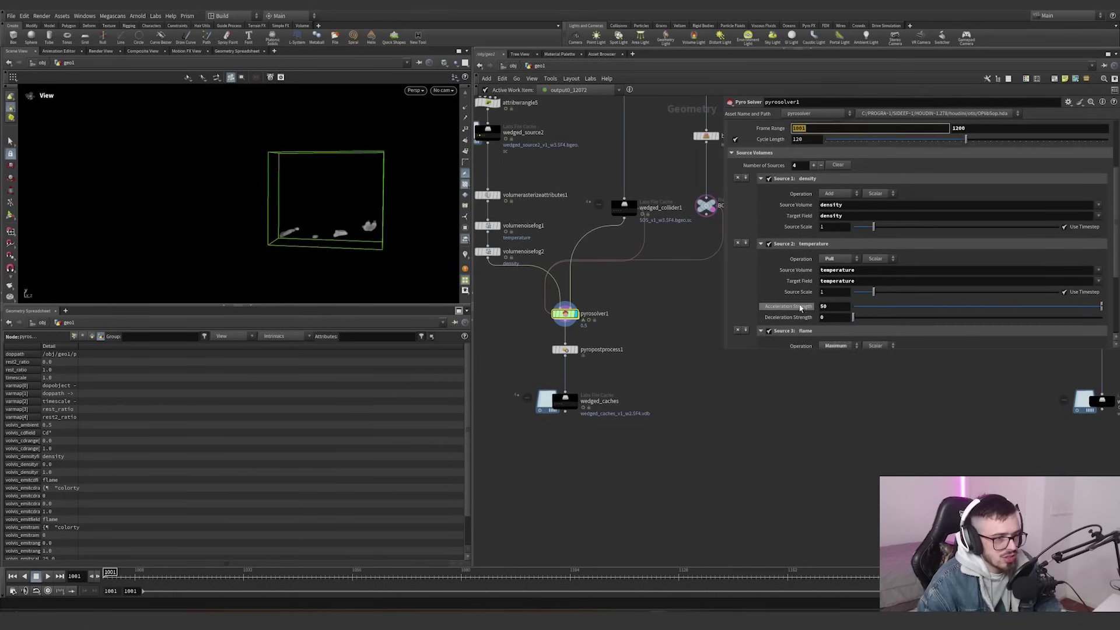
- Review pyrosolver1's density Dissipation and temperature fields, and its Shape settings with the Disturbance values and control field ramp
left_click(830, 150)
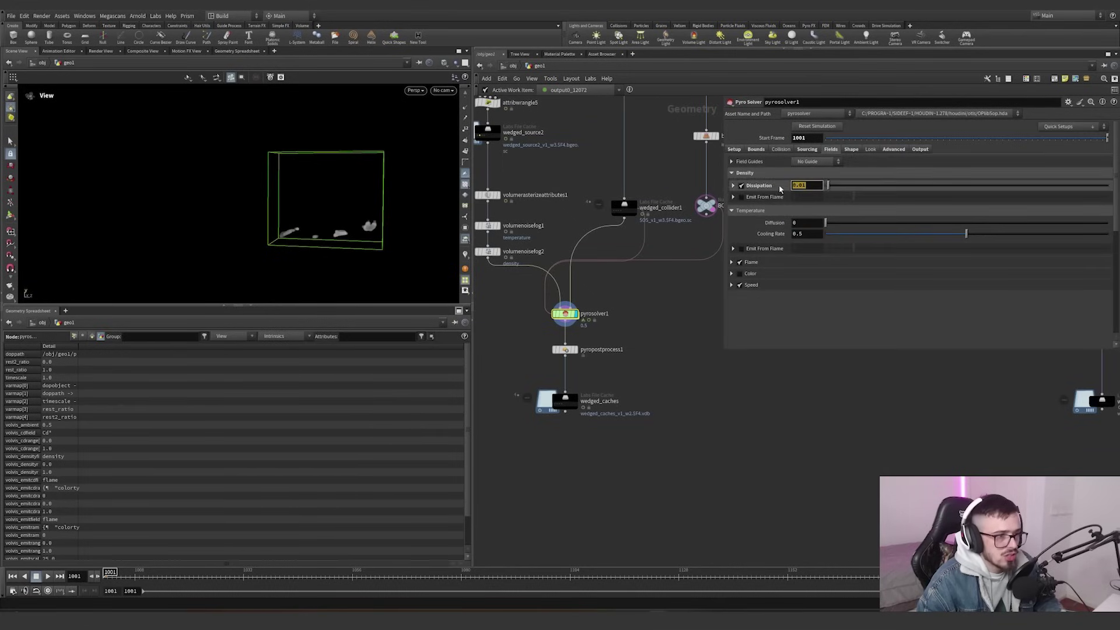
left_click(850, 151)
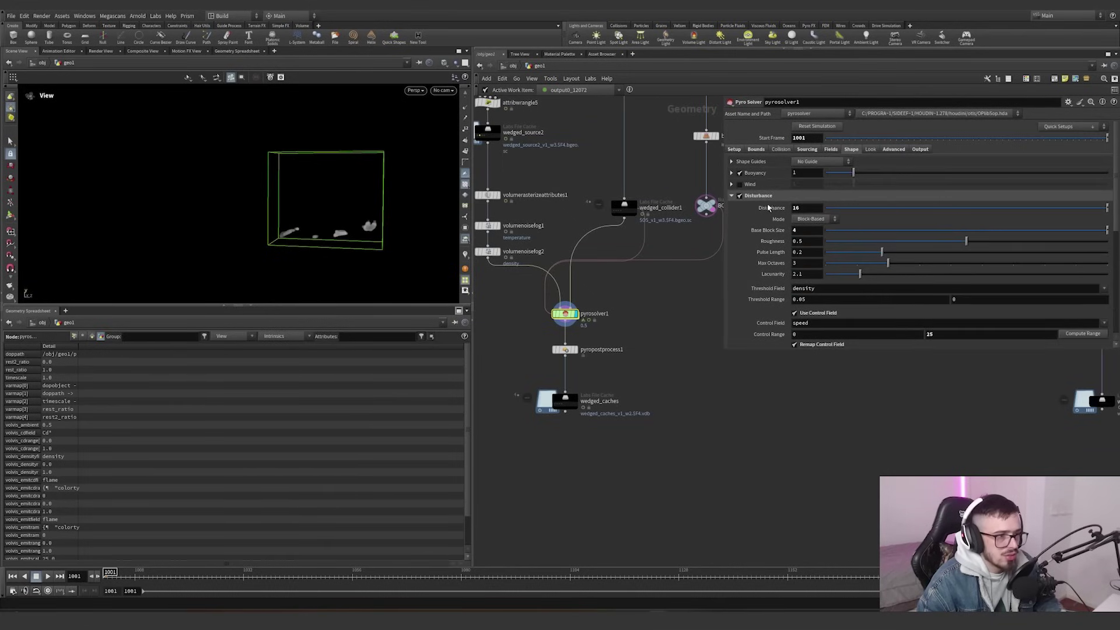
scroll(768, 208, "down", 3)
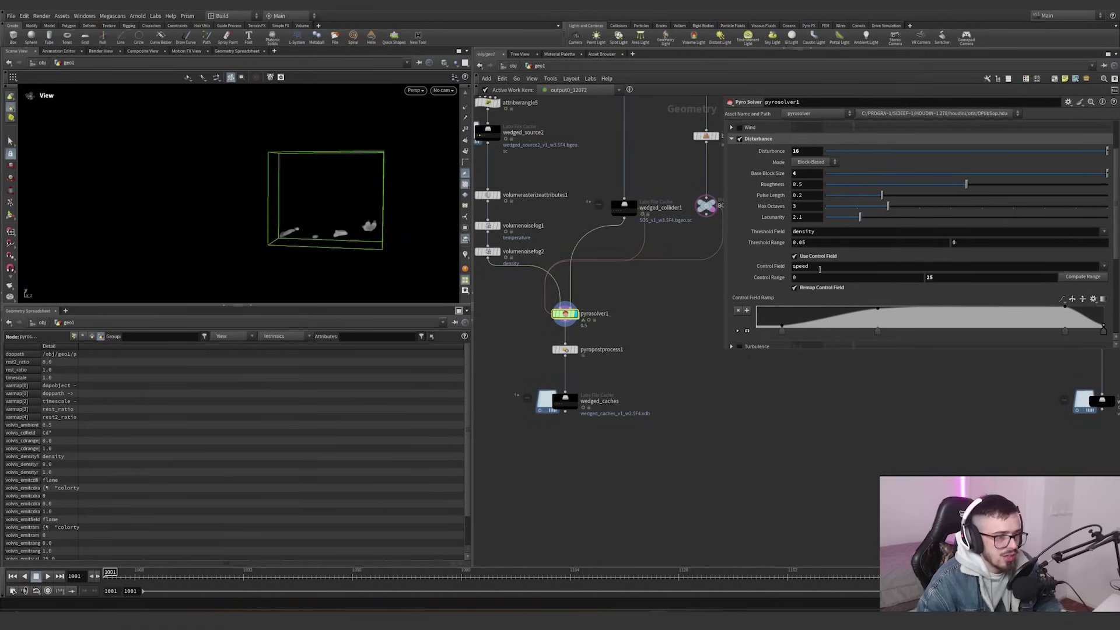
scroll(751, 229, "down", 4)
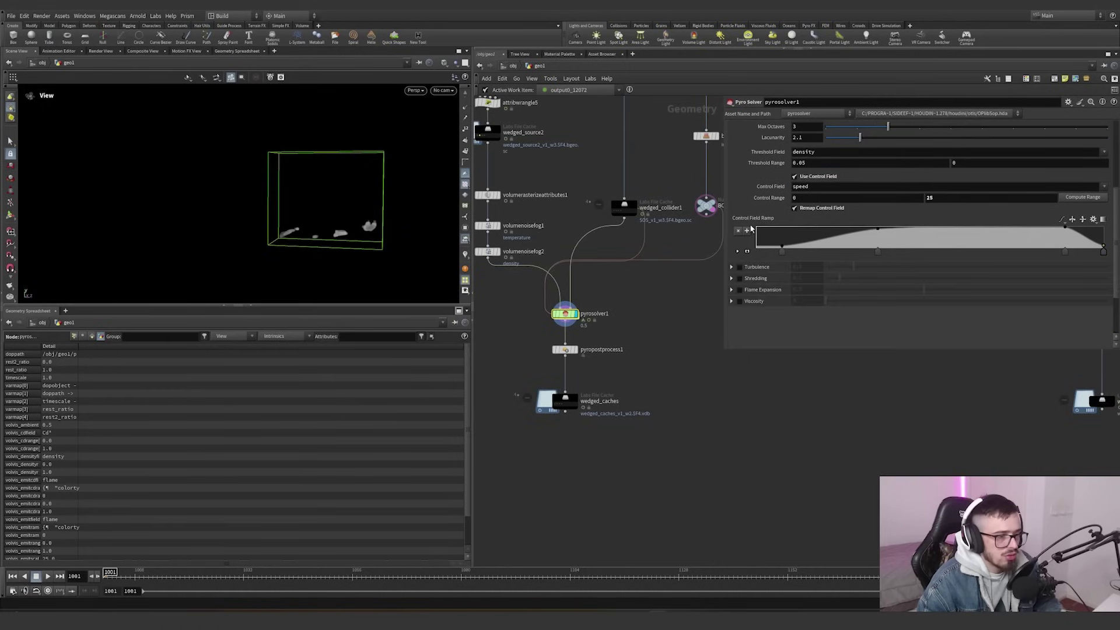
scroll(751, 228, "down", 1)
scroll(765, 301, "up", 7)
- Check pyrosolver1's Bounds, Setup and Collision settings once more and return to its Sourcing parameters
left_click(754, 150)
left_click(738, 148)
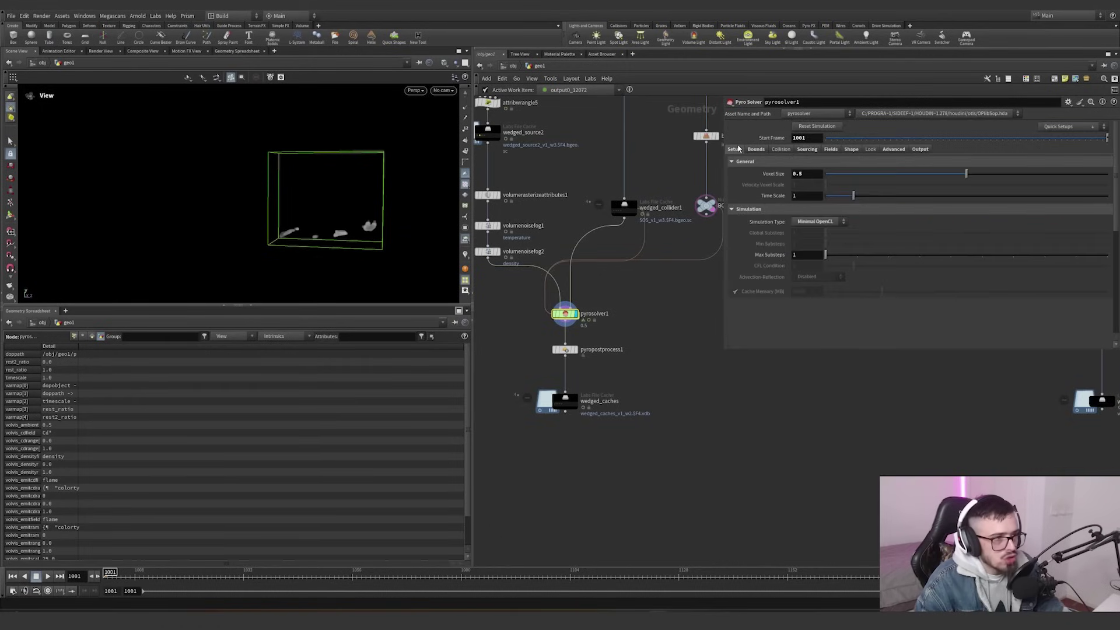
left_click(781, 149)
left_click(808, 150)
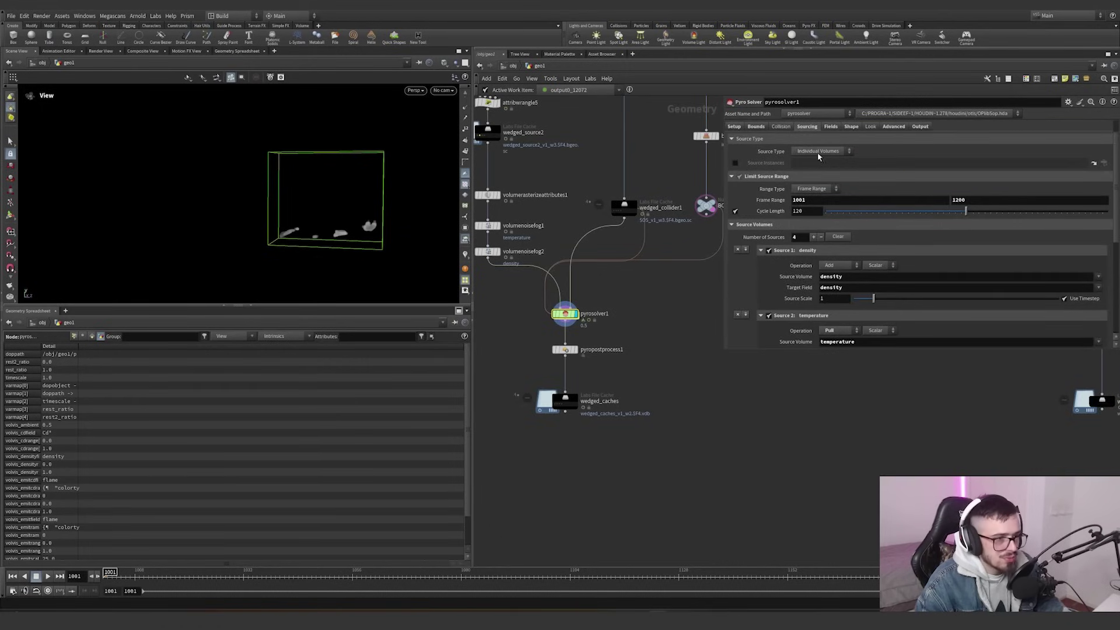
- Review pyrosolver1's Fields, Sourcing and Shape settings, its Advanced field advection, and the exported fields on its Output page
left_click(833, 126)
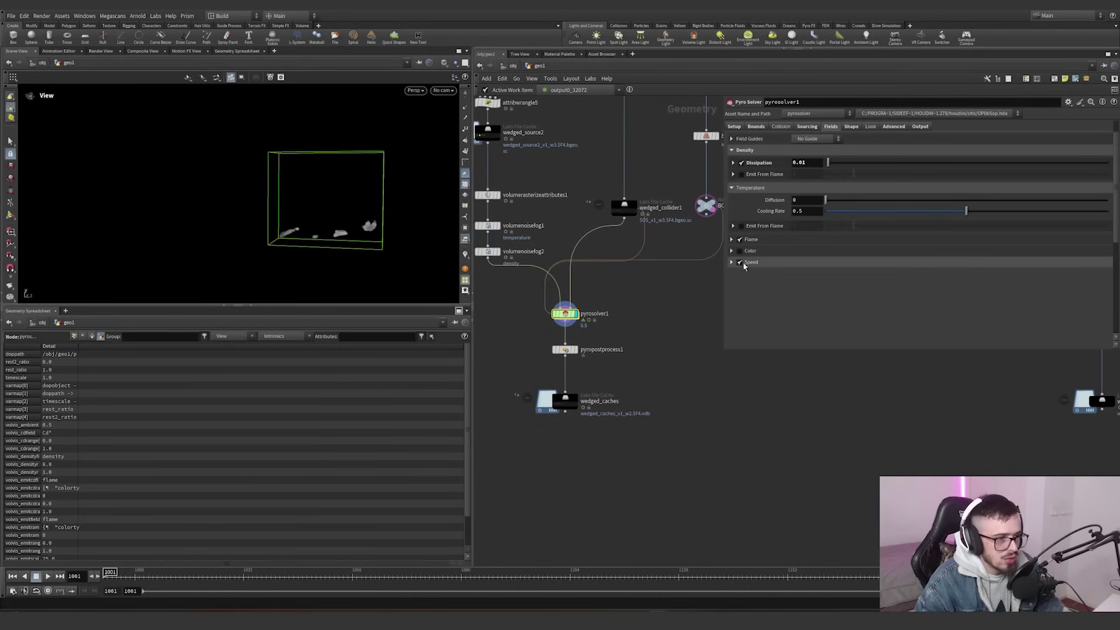
left_click(807, 127)
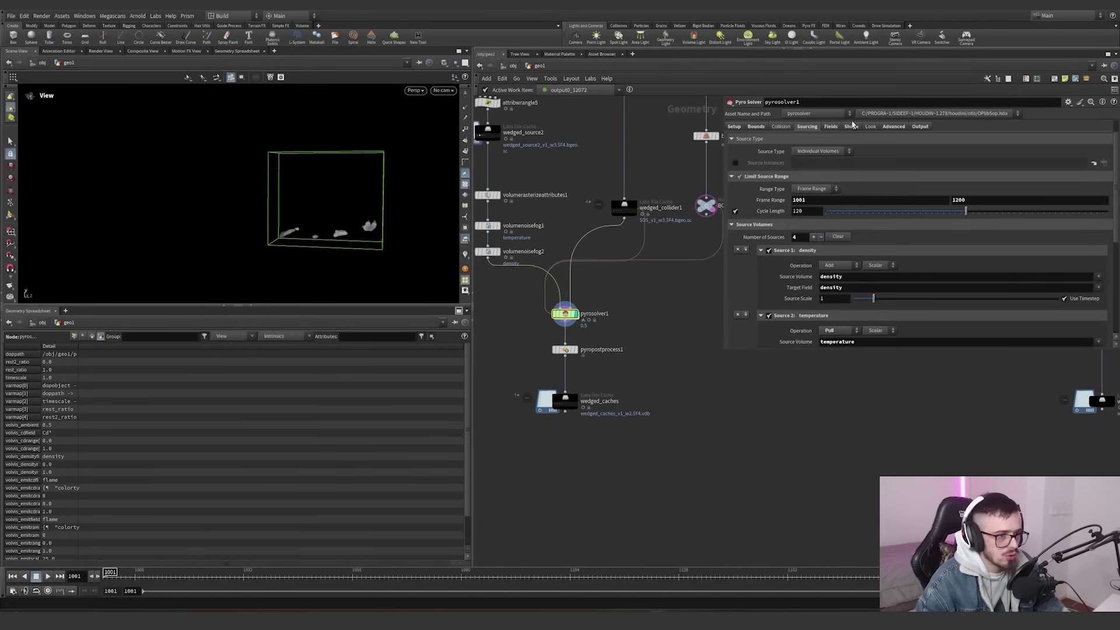
left_click(851, 126)
scroll(769, 216, "down", 5)
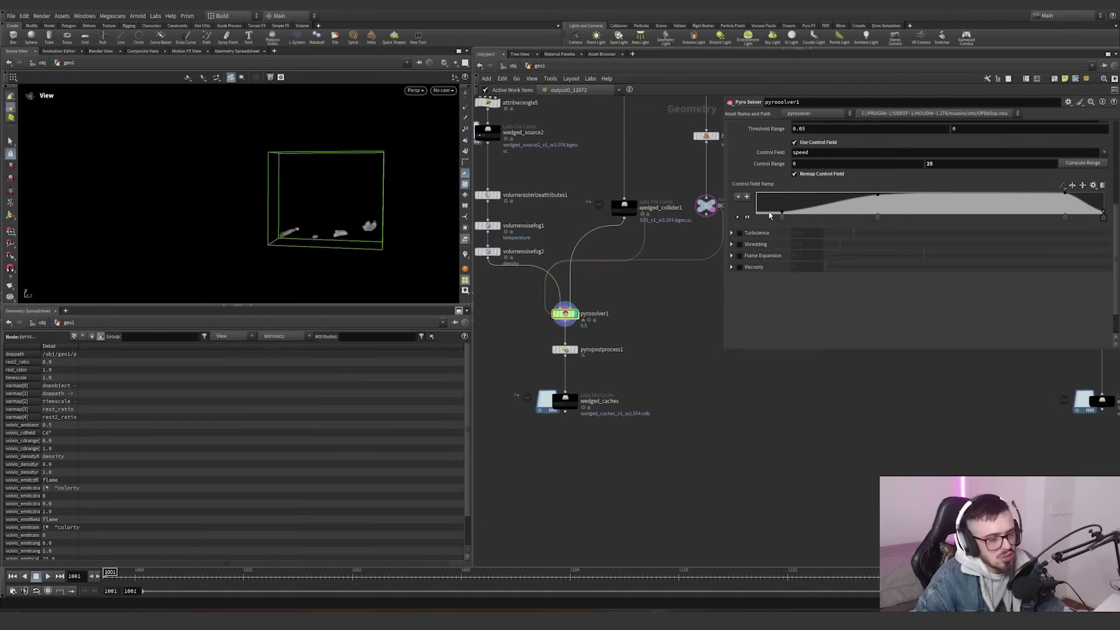
scroll(769, 216, "up", 5)
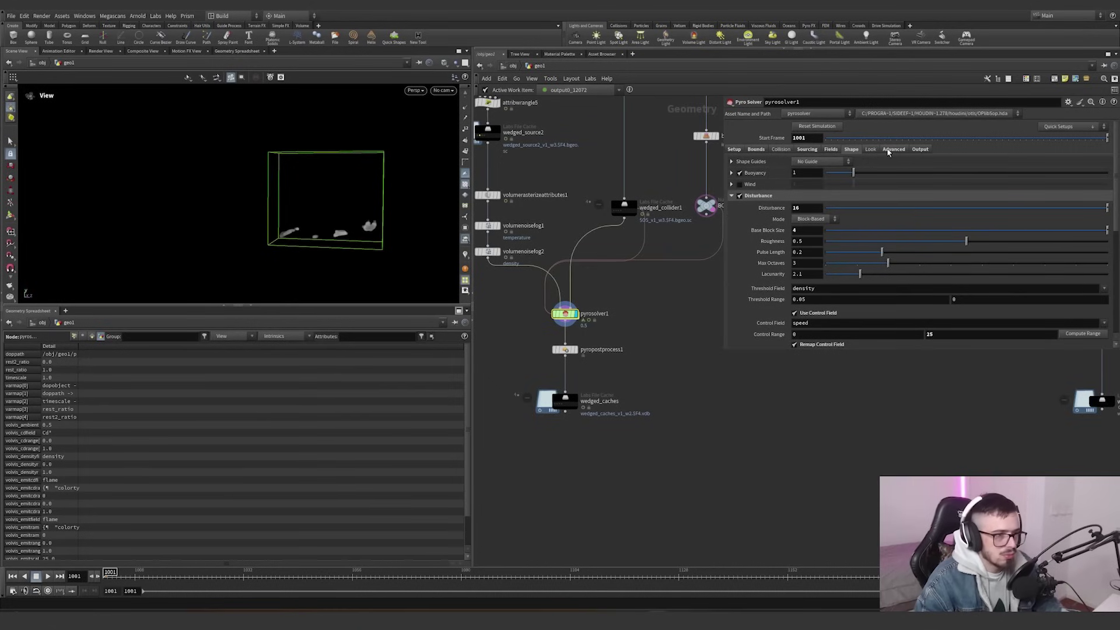
left_click(893, 150)
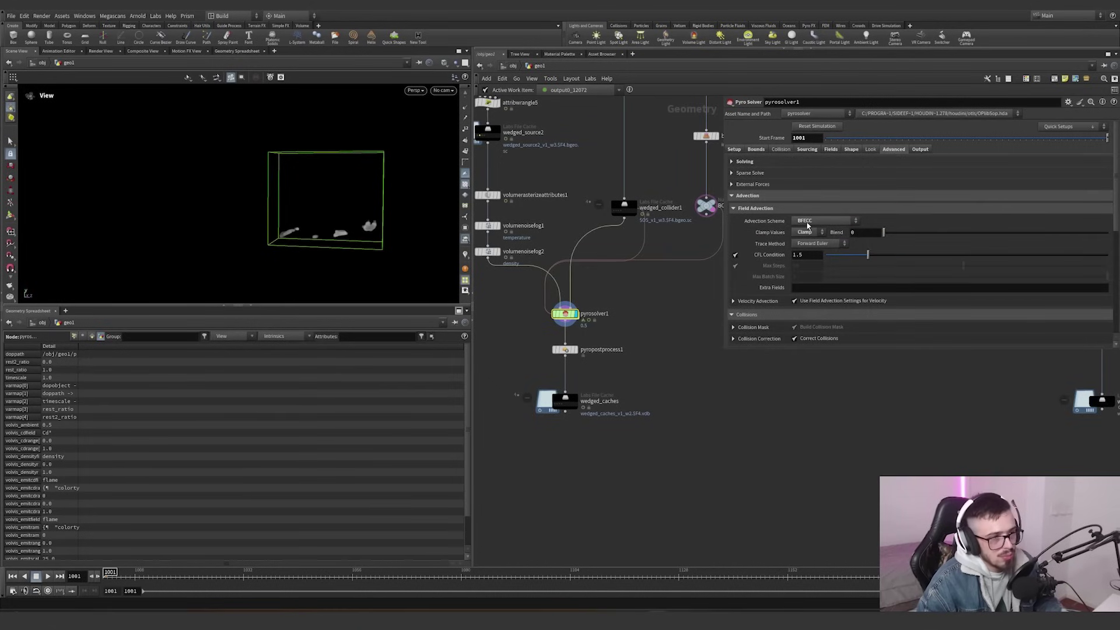
left_click(920, 150)
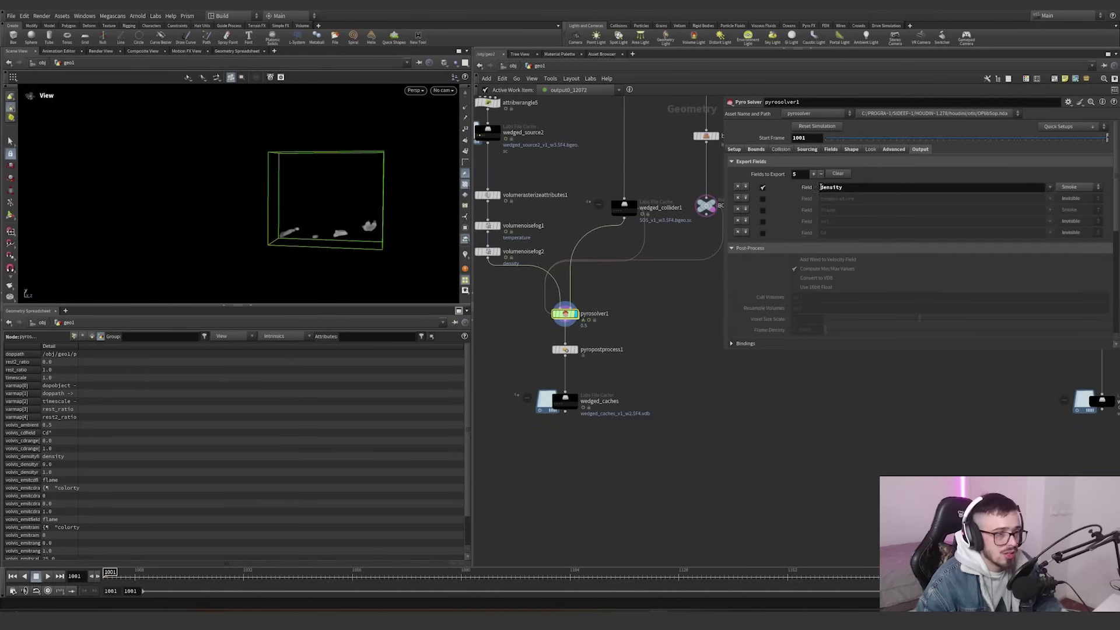
- Check pyropostprocess1's Convert to VDB setting and node info, and display the wedged_caches file cache
scroll(614, 331, "up", 4)
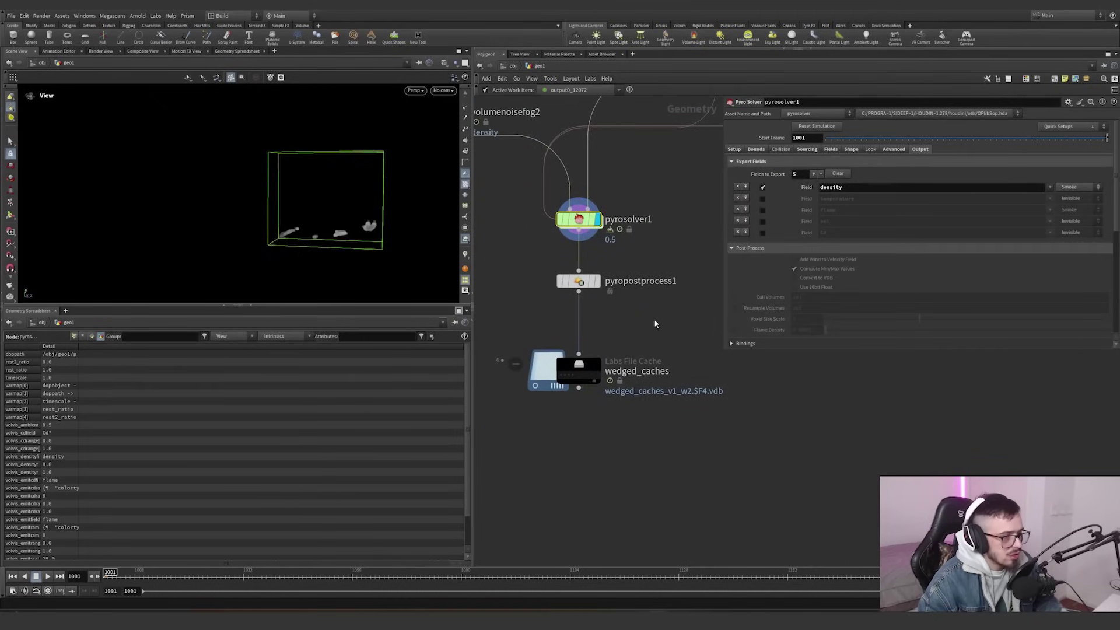
left_click(579, 281)
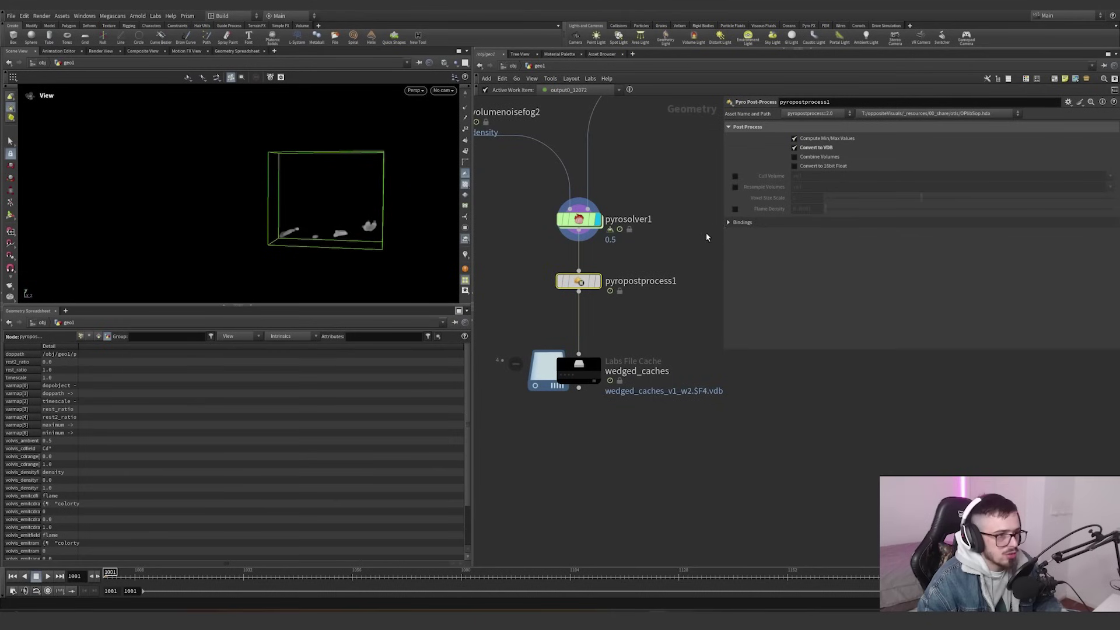
middle_click(578, 281)
left_click(580, 373)
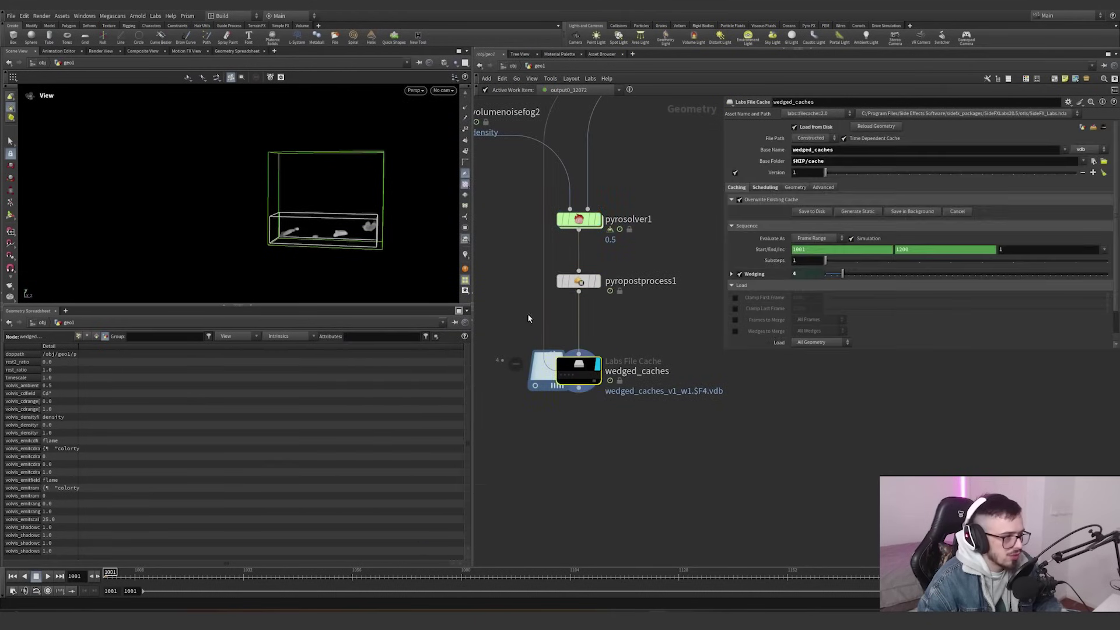
- Step through the wedge work items of wedged_caches and scrub the timeline to about frame 1138
left_click(561, 375)
left_click_drag(356, 216, 379, 241)
right_click_drag(379, 241, 406, 260)
left_click(565, 376)
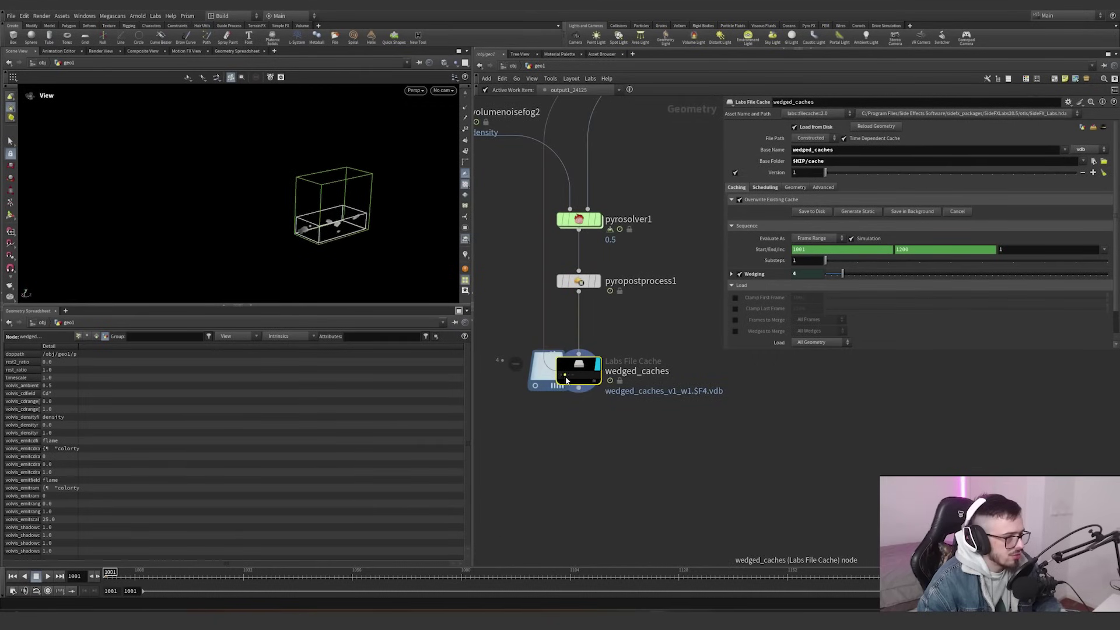
left_click(569, 376)
left_click_drag(198, 572, 730, 536)
left_click(573, 376)
- Show the terrain alongside the displayed wedged_caches smoke and return to the cache node
scroll(658, 284, "down", 5)
middle_click_drag(636, 117, 629, 260)
scroll(629, 263, "up", 5)
middle_click_drag(630, 146, 642, 444)
scroll(641, 408, "down", 2)
left_click(664, 262)
left_click_drag(265, 233, 337, 224)
middle_click_drag(625, 483, 585, 175)
scroll(586, 450, "up", 4)
left_click_drag(374, 182, 328, 227)
scroll(524, 500, "up", 3)
- Switch through the remaining work items of wedged_caches and examine each wedge's smoke on the terrain
left_click(530, 497)
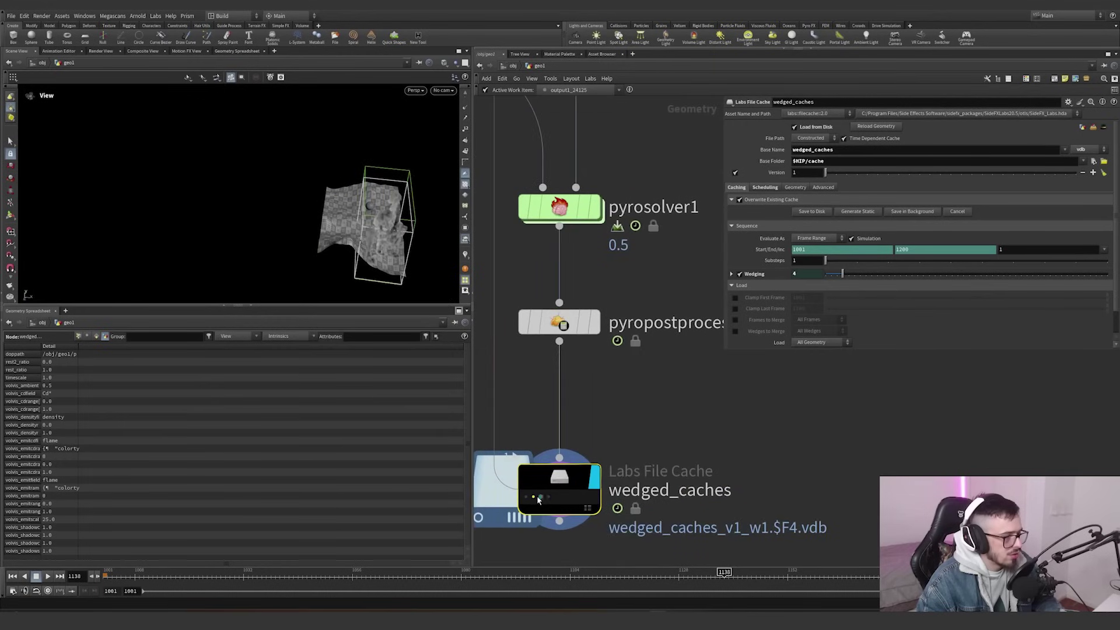
left_click(541, 498)
middle_click_drag(882, 483, 821, 419)
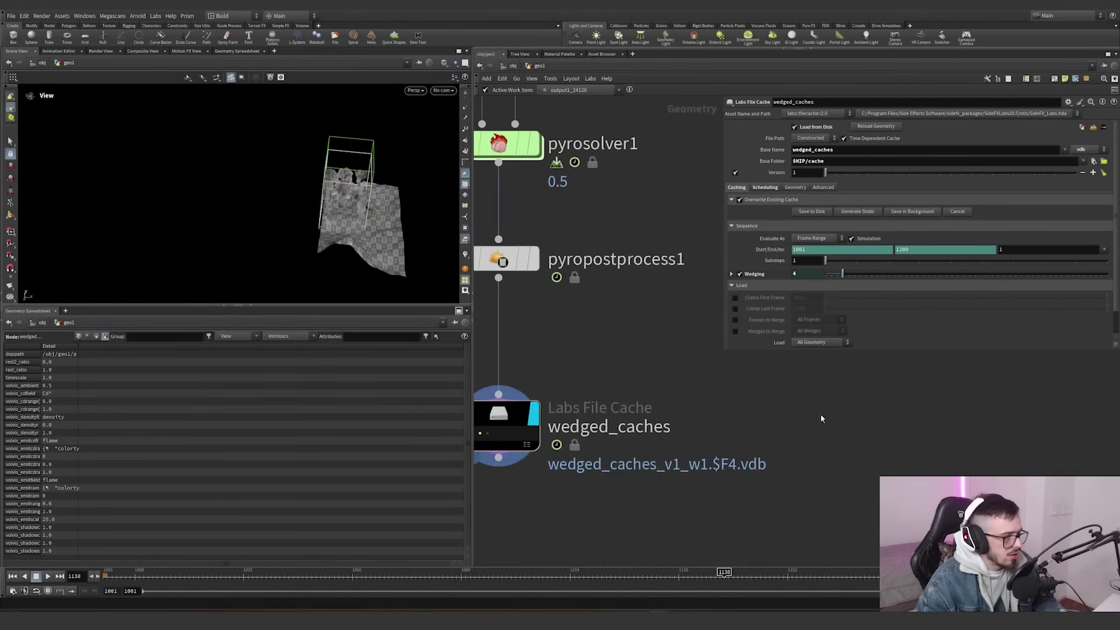
left_click(495, 435)
scroll(502, 432, "up", 2)
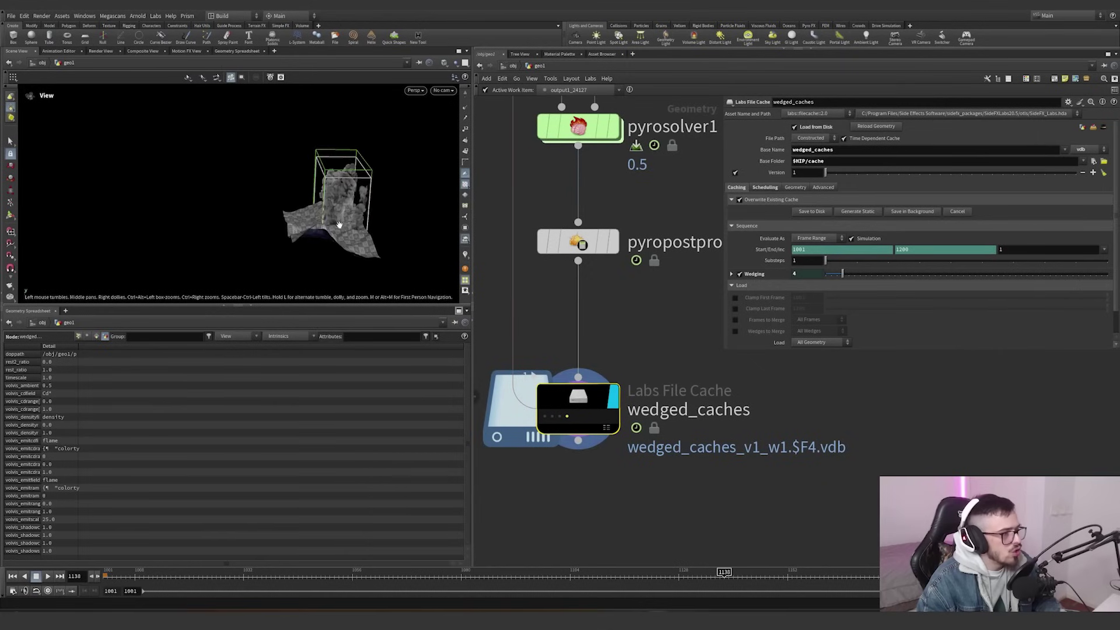
scroll(359, 217, "up", 3)
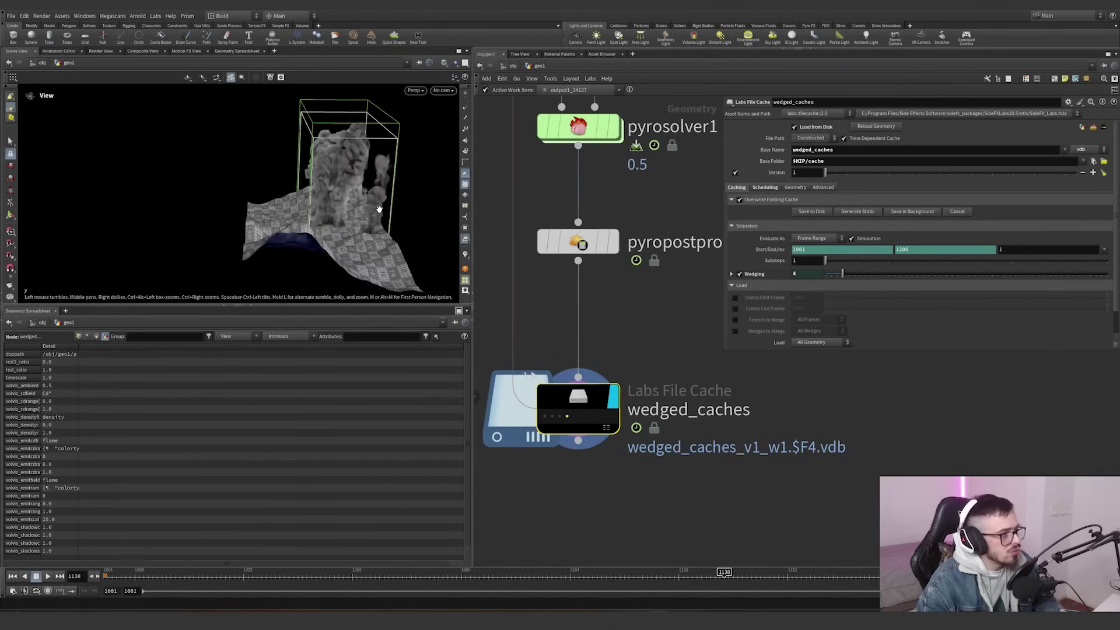
- Enable Wedges to Merge with All Wedges on wedged_caches, scrub to frame 1182, and view the merged smoke from above
left_click(735, 331)
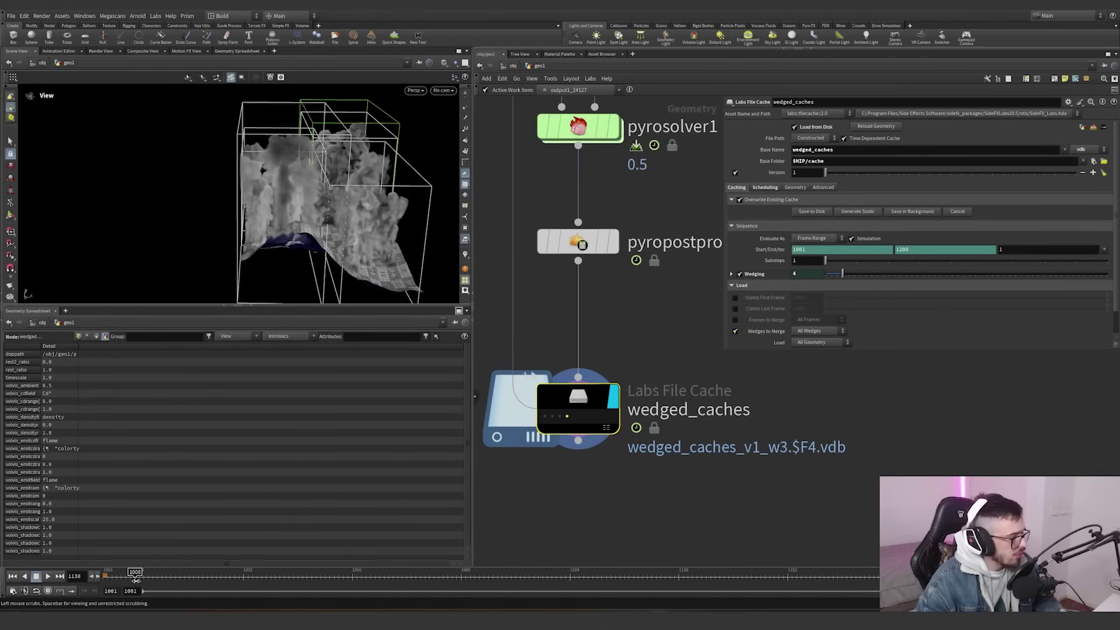
left_click_drag(136, 575, 927, 520)
left_click_drag(350, 227, 158, 234)
mouse_move(157, 233)
right_mouse_down()
mouse_move(178, 240)
mouse_move(153, 243)
right_mouse_up()
left_click_drag(153, 243, 269, 225)
scroll(246, 226, "down", 3)
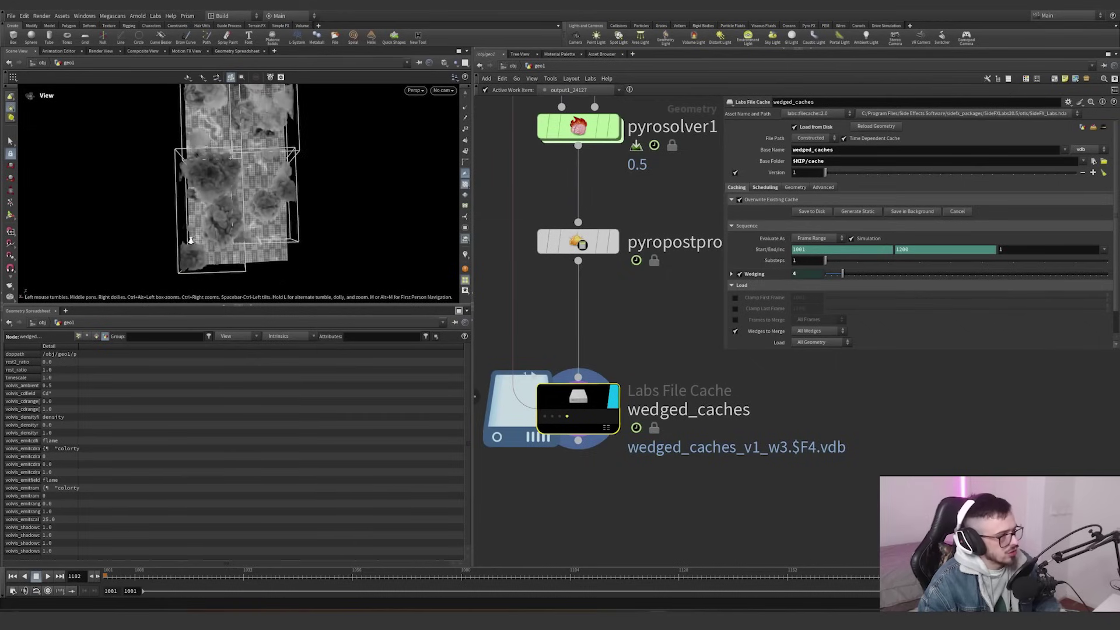
- Scrub the merged smoke to frame 1115 and examine it from a raised perspective angle
left_click_drag(199, 574, 475, 563)
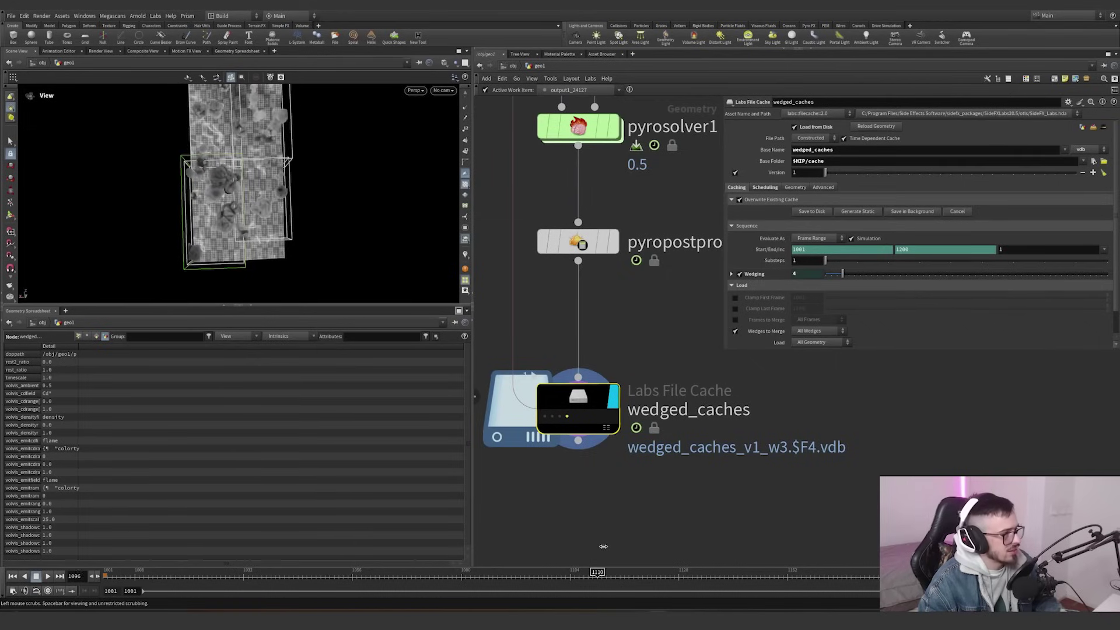
scroll(550, 459, "down", 4)
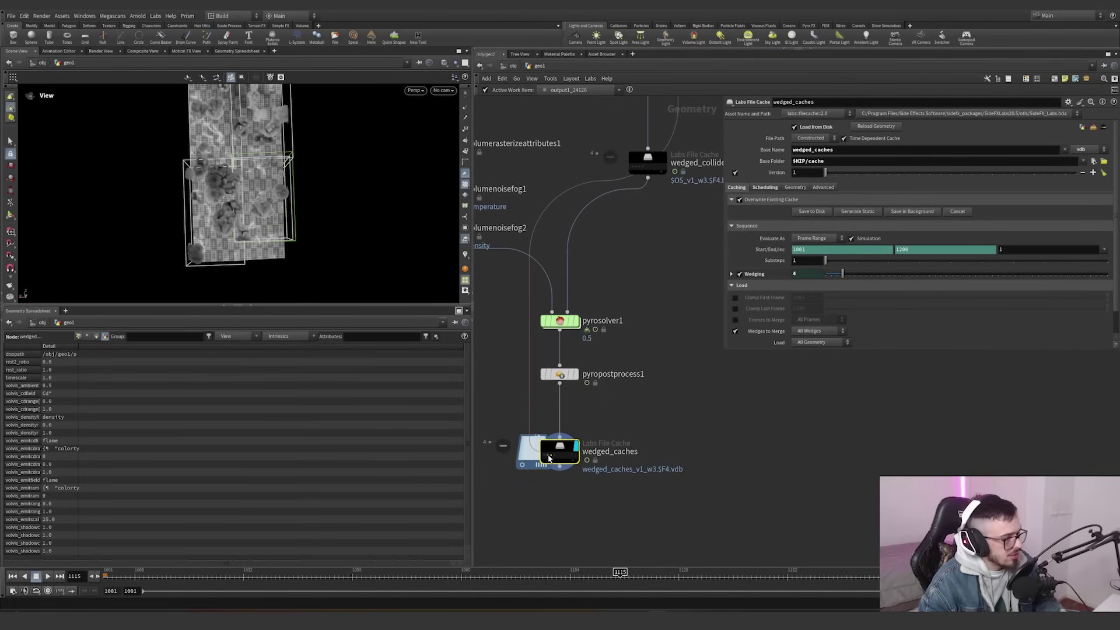
left_click_drag(291, 237, 251, 157)
- Trace the network back to SOP_wedging_tool2 and inspect its optional bounding box output
middle_click_drag(645, 266, 586, 415)
scroll(587, 426, "down", 3)
scroll(595, 269, "up", 4)
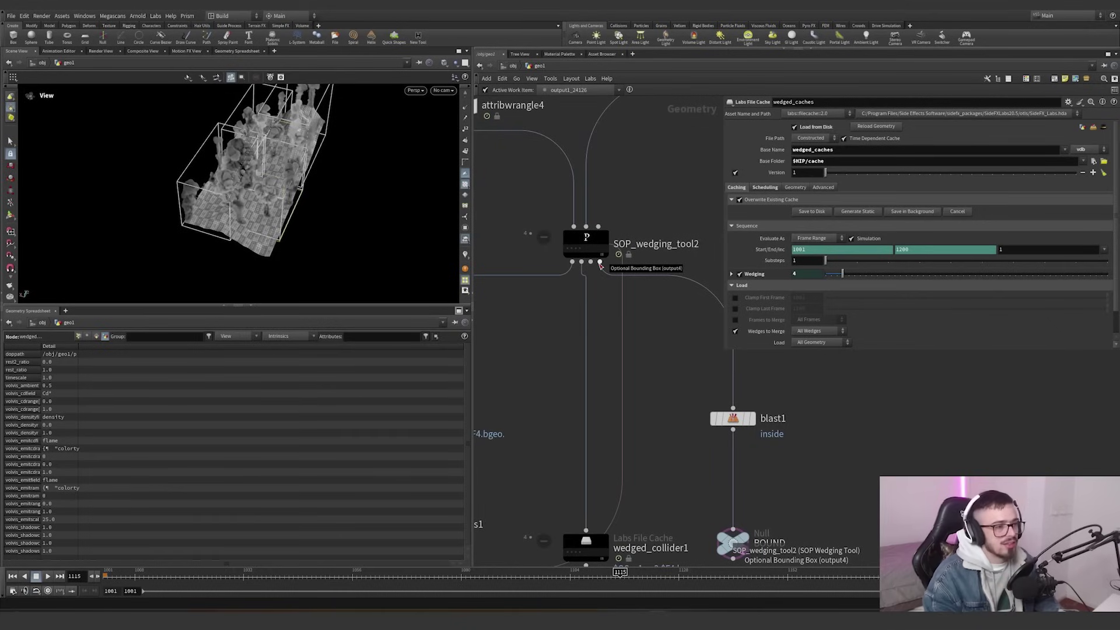
- In the rigid body setup, display convertheightfield2 framed in the viewport, and show timeshift1 with the terrain as a wireframe template
scroll(599, 265, "down", 8)
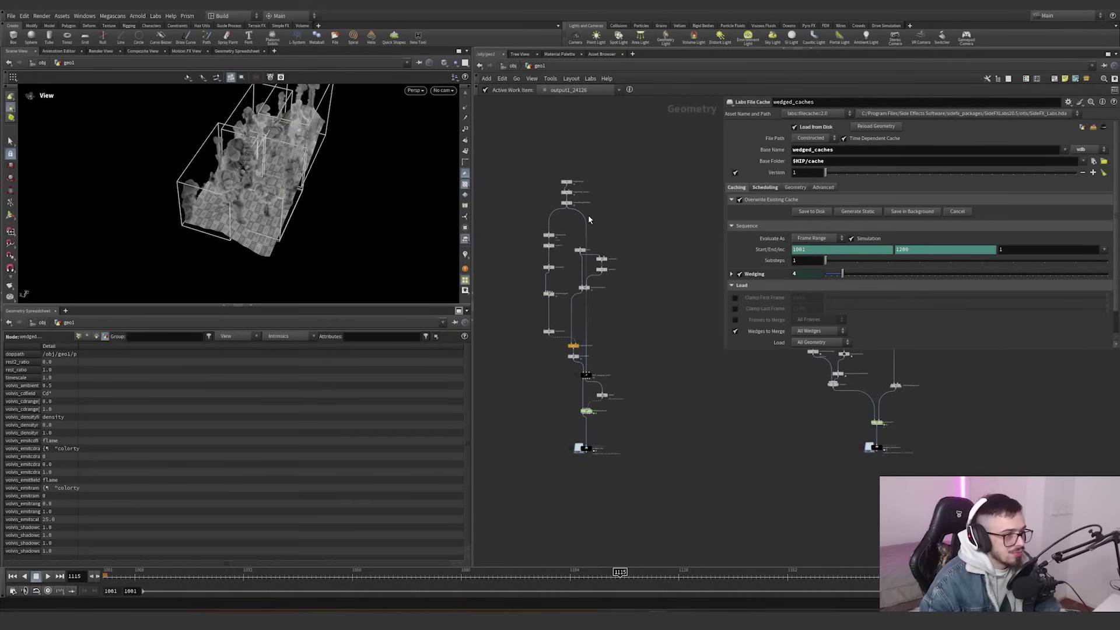
scroll(598, 216, "up", 6)
left_click(566, 210)
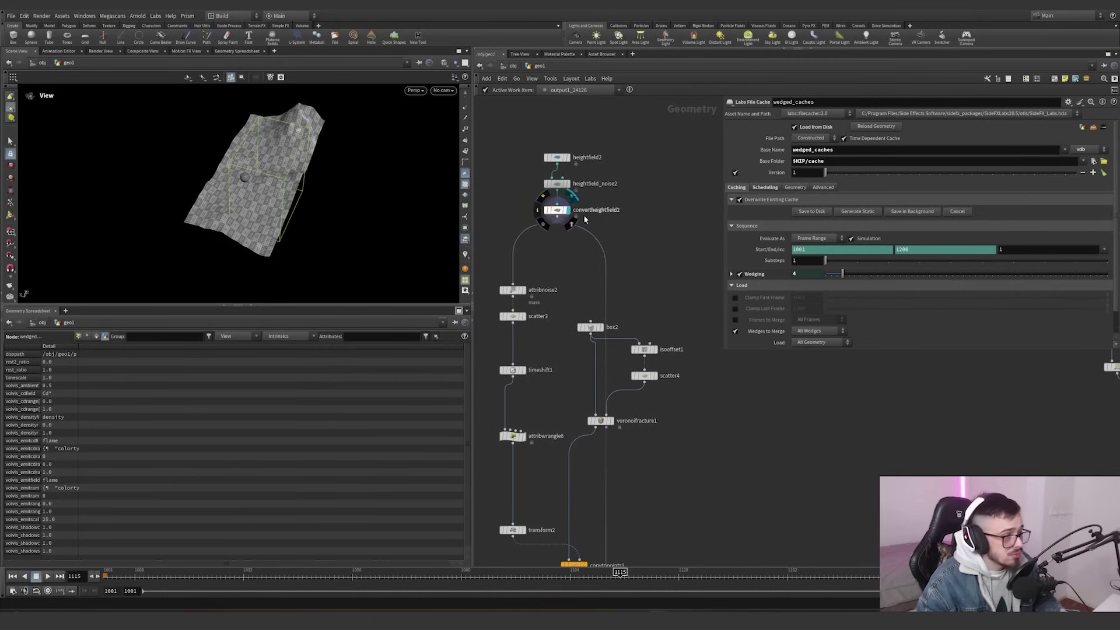
key("g")
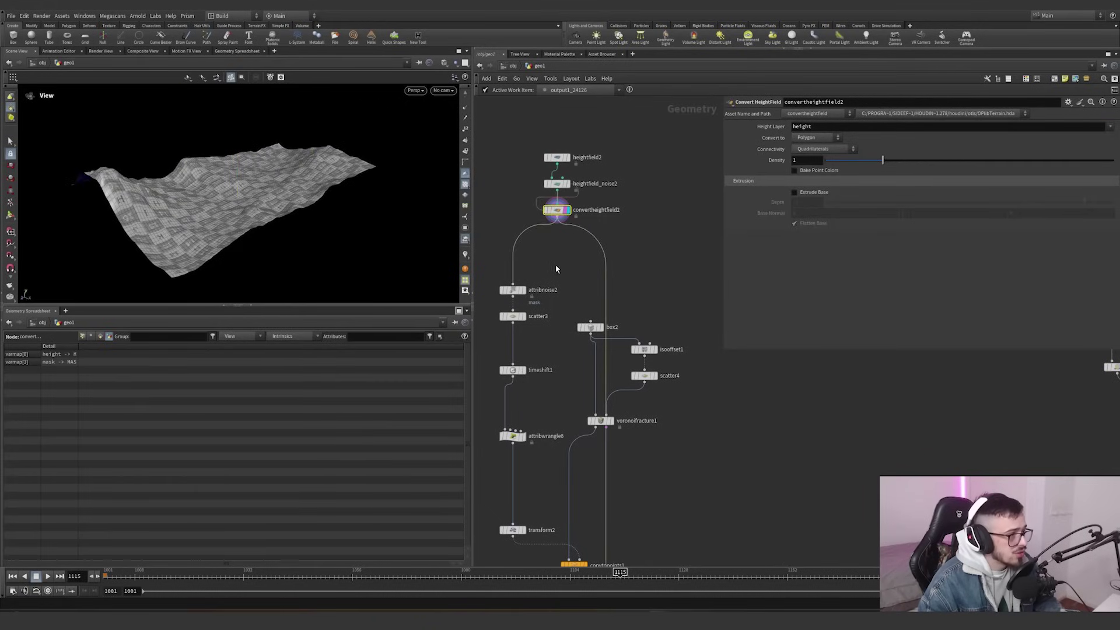
left_click(524, 370)
middle_click_drag(577, 361, 566, 281)
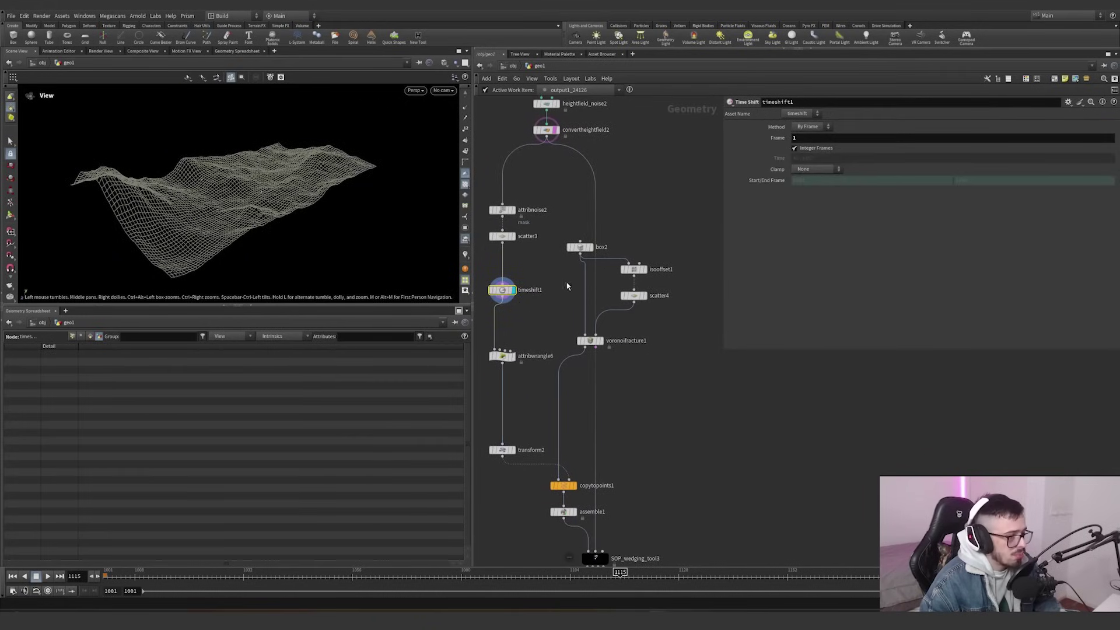
- Display attribwrangle6 and highlight its code that sets i@clusters to i@ptnum
left_click(513, 356)
left_click_drag(816, 184, 697, 182)
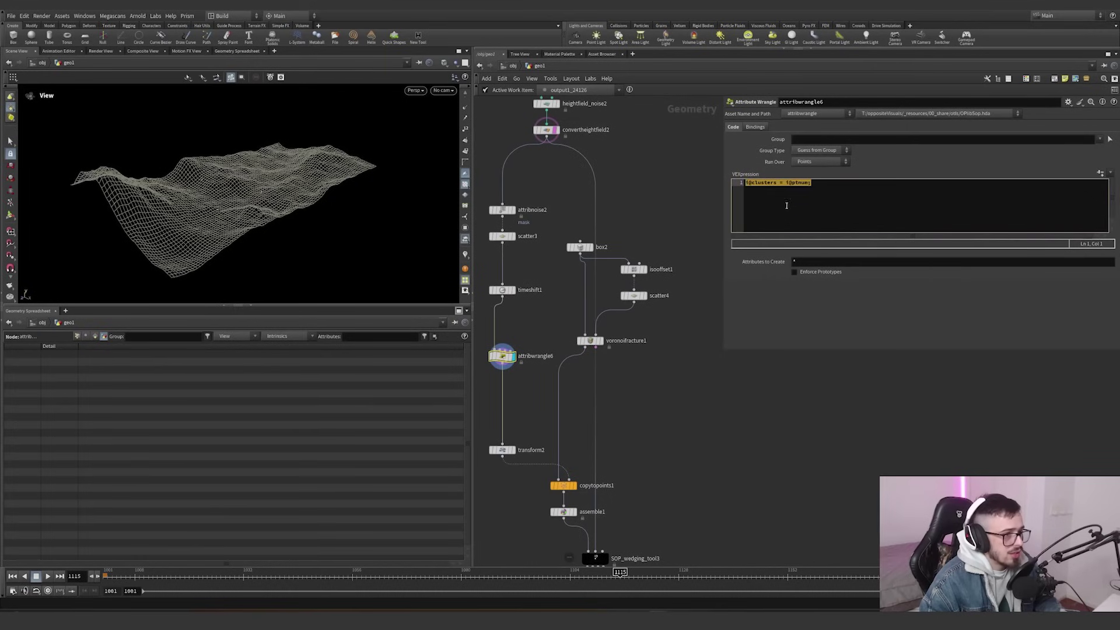
left_click(778, 189)
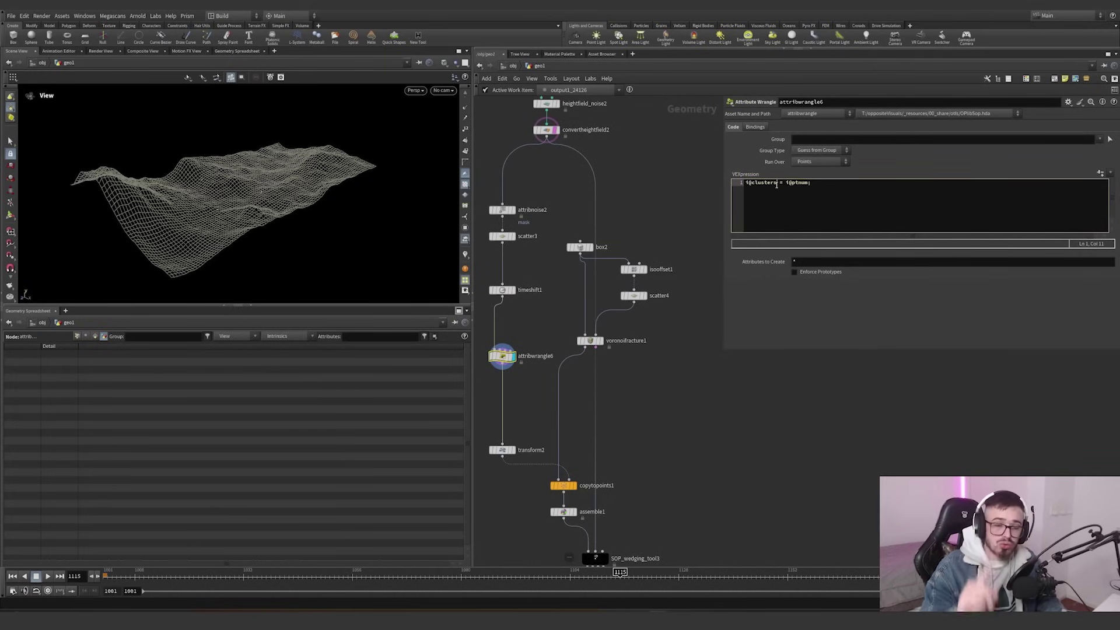
left_click_drag(776, 184, 743, 183)
left_click_drag(813, 184, 787, 183)
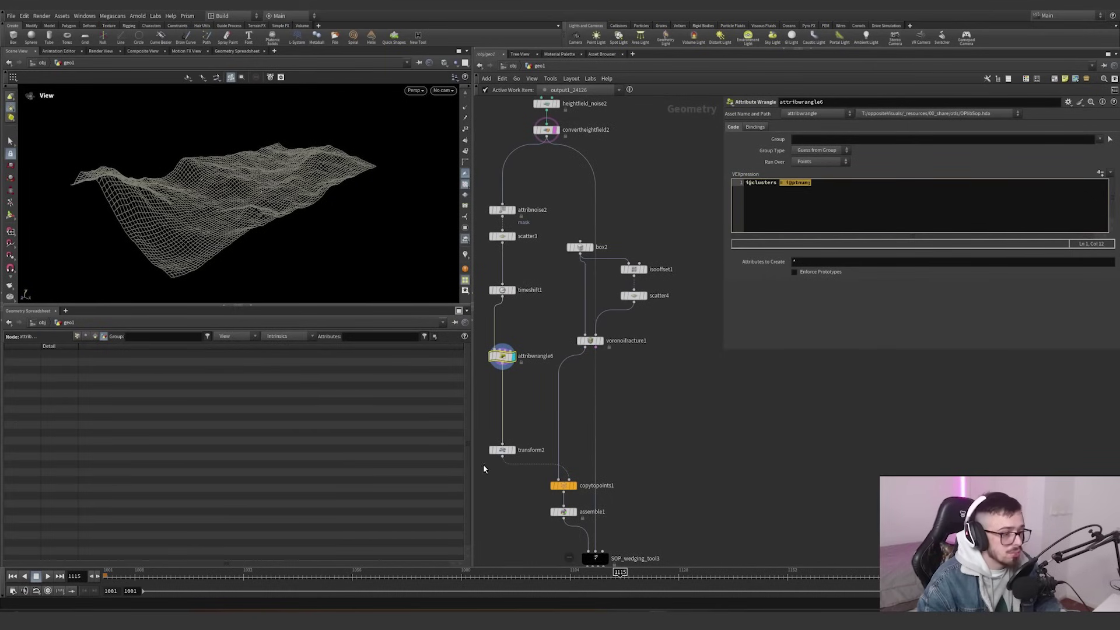
- Display transform2, copytopoints1 and voronoifracture1 in turn to inspect the fractured boxes placed over the terrain
left_click(512, 450)
left_click_drag(274, 216, 319, 299, "alt")
left_click(573, 486)
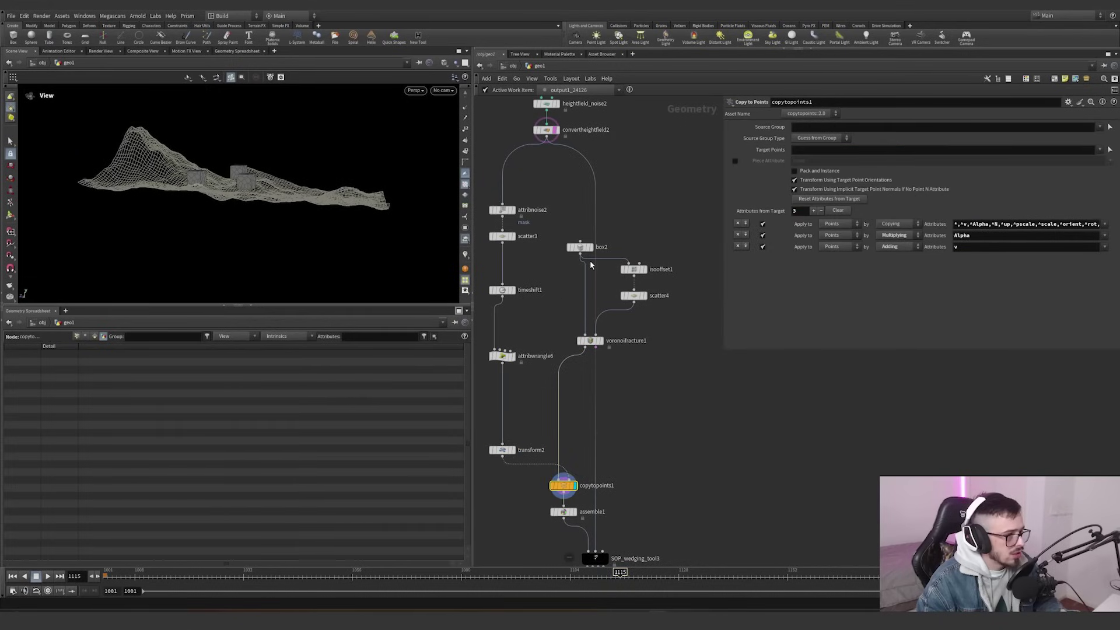
left_click(591, 341)
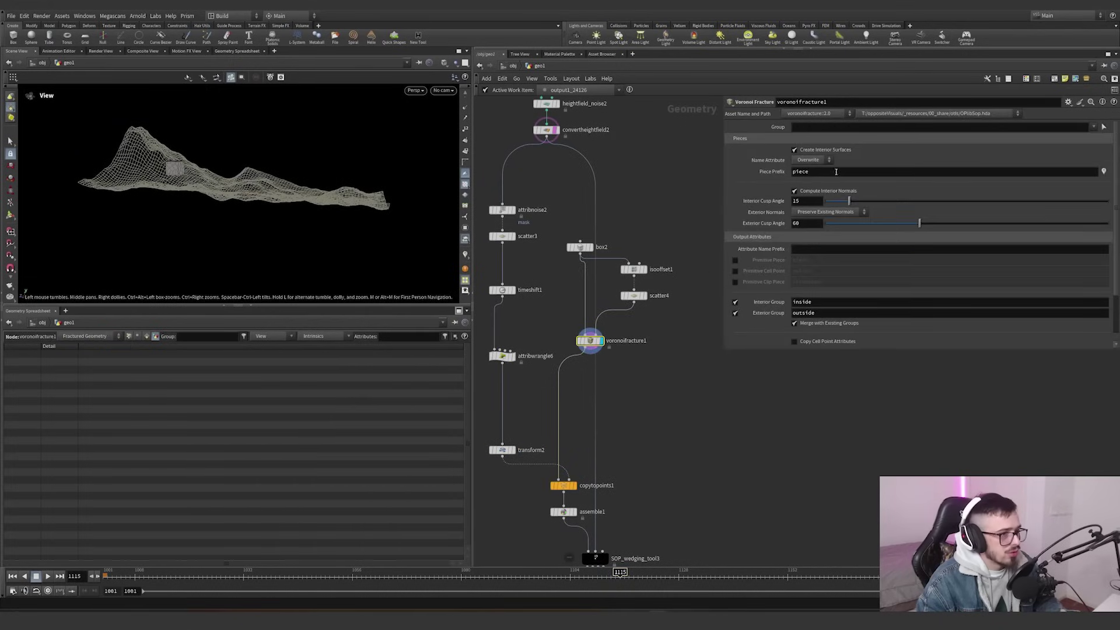
- Display assemble1, check its packed primitives and clusters transfer attribute, and examine the boxes above the terrain
left_click(563, 512)
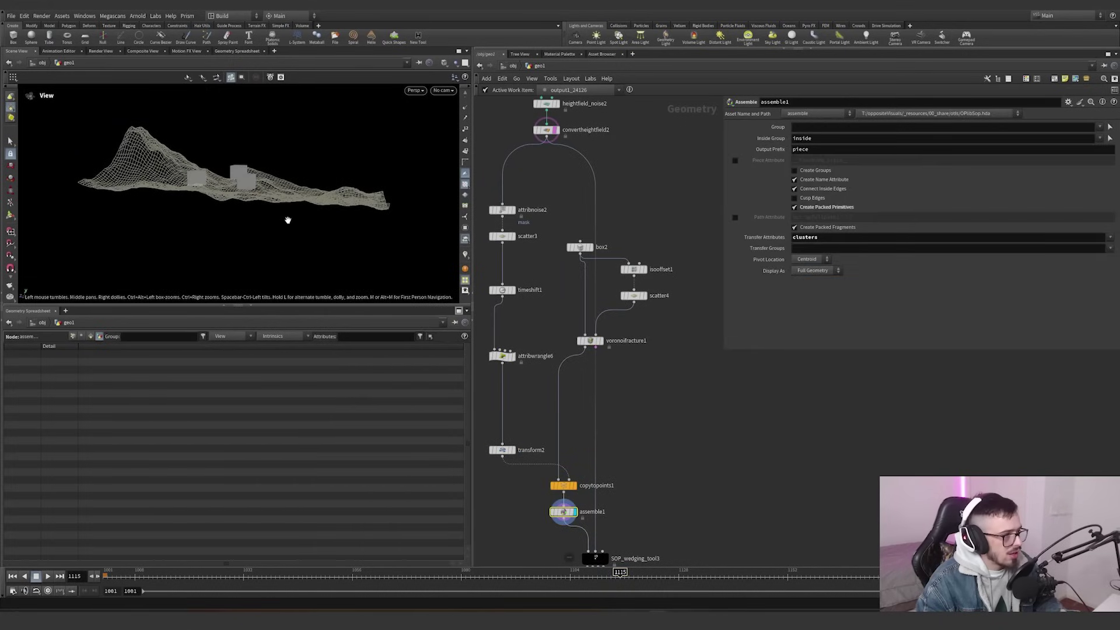
left_click_drag(280, 222, 202, 195)
right_click_drag(201, 195, 237, 192)
middle_click_drag(667, 433, 678, 351)
middle_click_drag(674, 389, 658, 375)
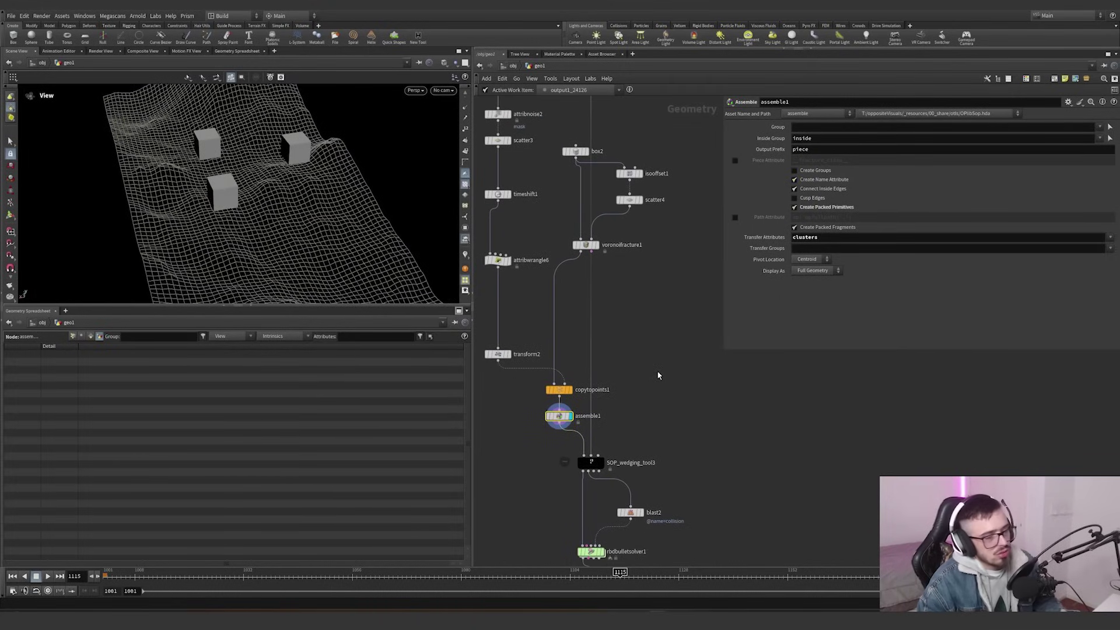
left_click_drag(425, 233, 193, 175)
middle_click_drag(611, 443, 584, 351)
- Display SOP_wedging_tool3 and step through its wedges to inspect each box cluster and its bounding boxes
left_click(564, 369)
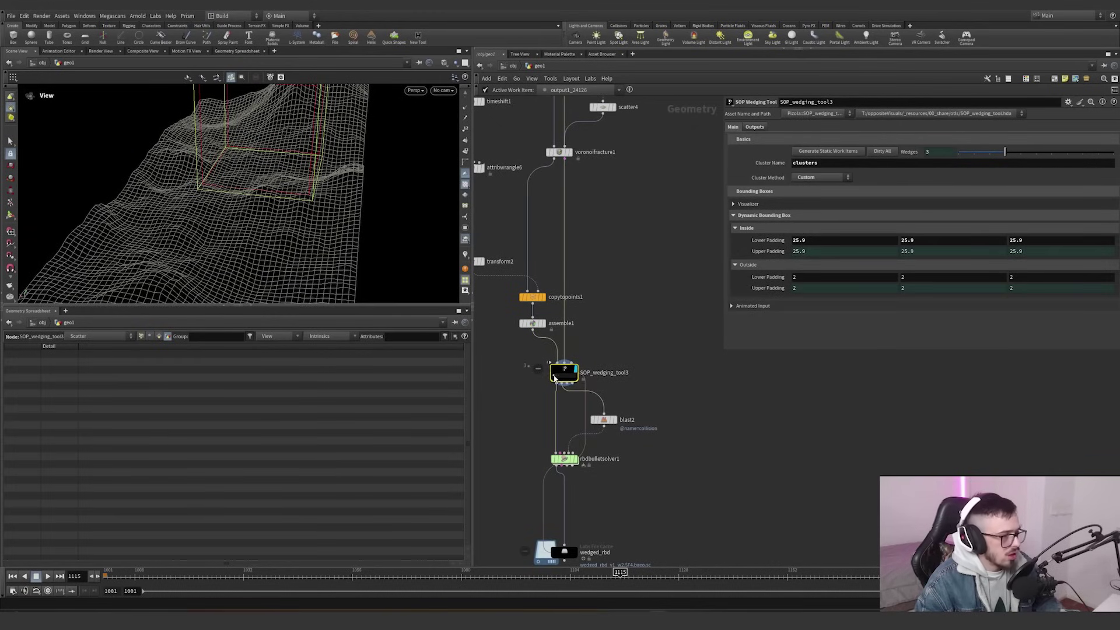
left_click(554, 375)
left_click(557, 376)
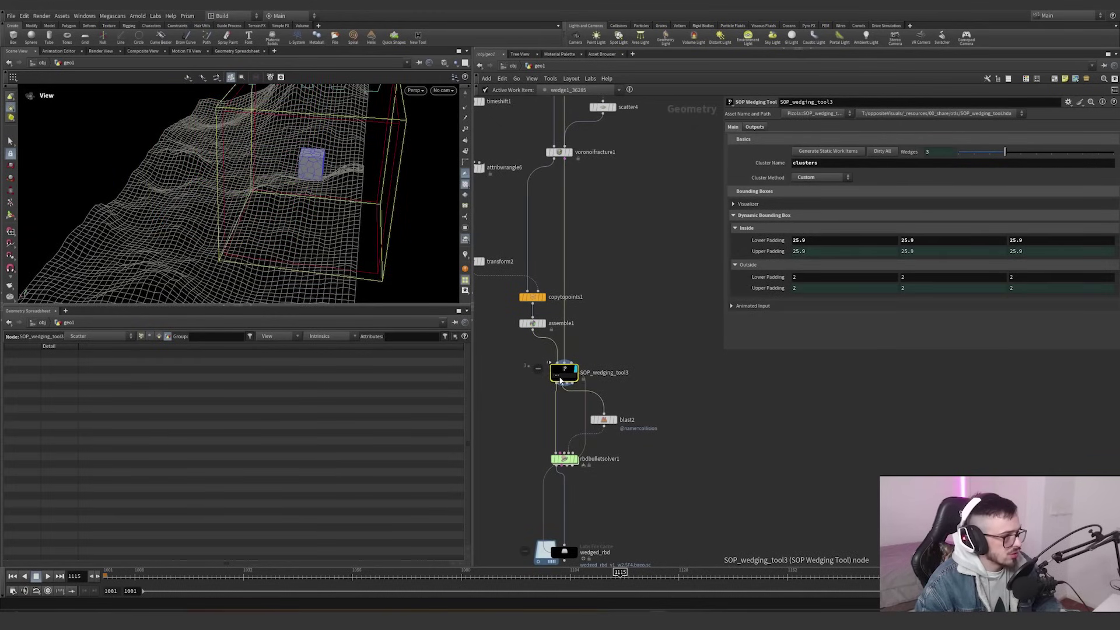
left_click(559, 377)
middle_click_drag(539, 420, 555, 327)
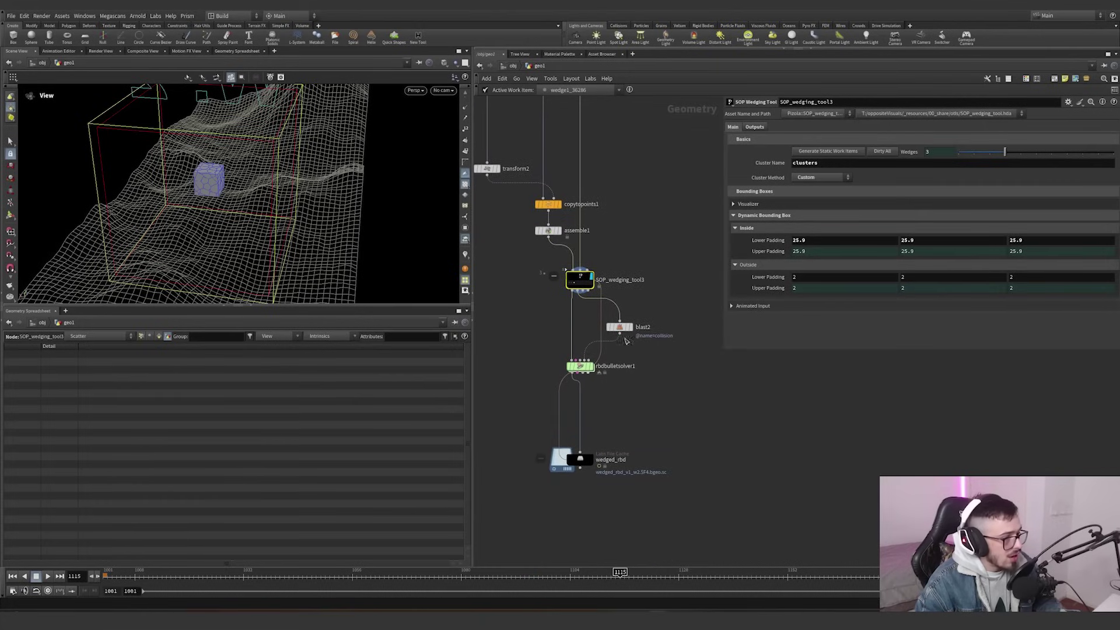
left_click(631, 329)
left_click(616, 325)
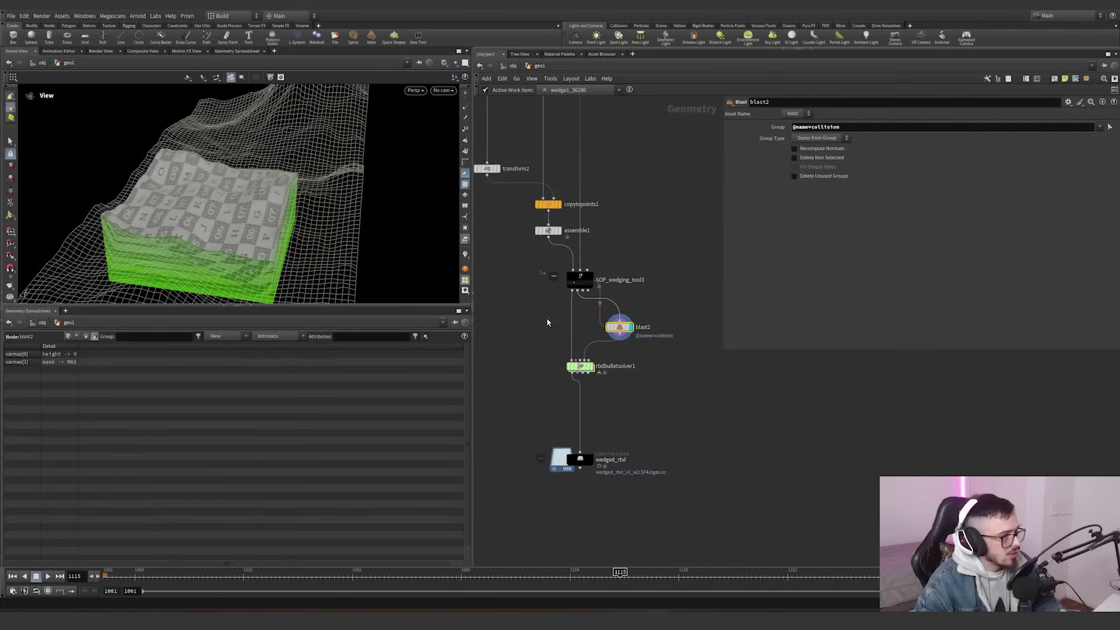
mouse_move(280, 251)
left_mouse_down("alt")
mouse_move(229, 212)
mouse_move(294, 254)
left_mouse_up("alt")
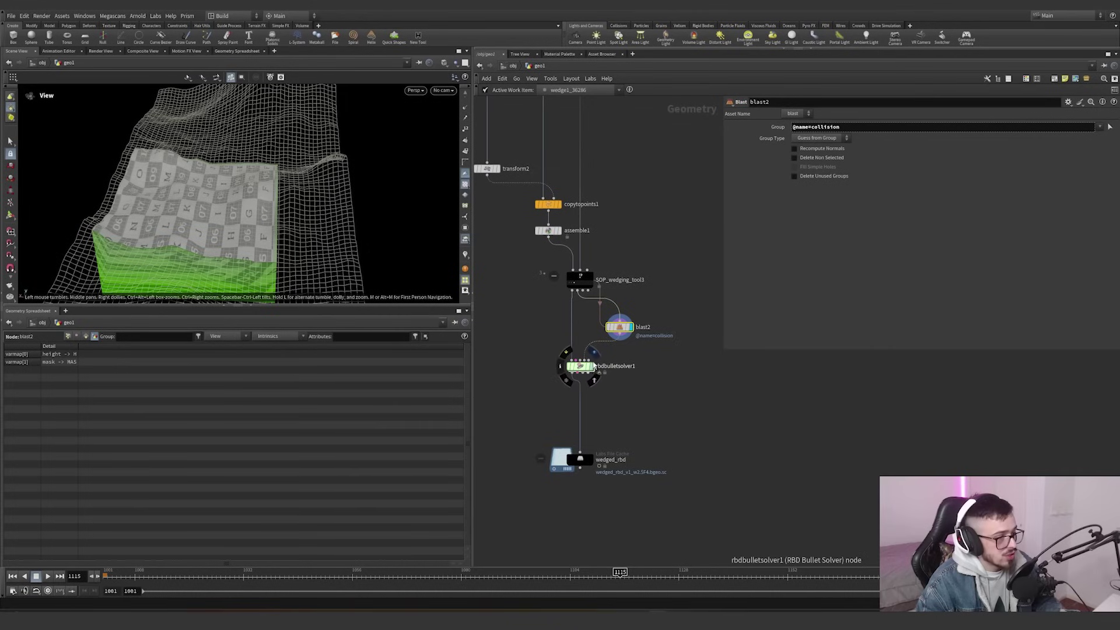
- Try an inside lower padding of 32.4 on SOP_wedging_tool3's dynamic bounding box, and undo the change
left_click(580, 280)
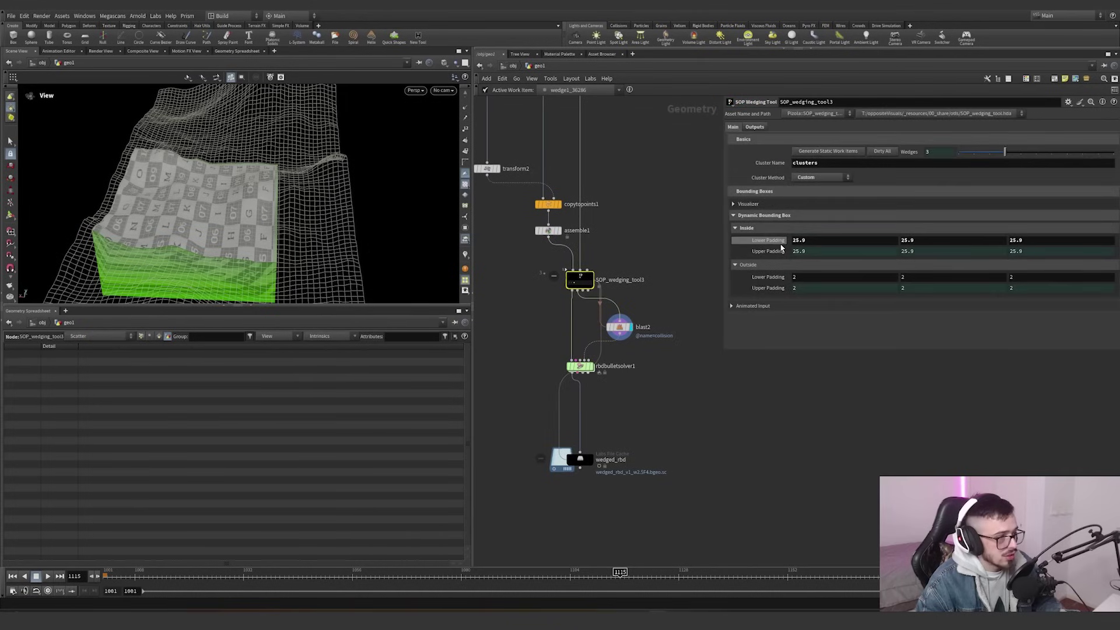
middle_click_drag(784, 248, 828, 239)
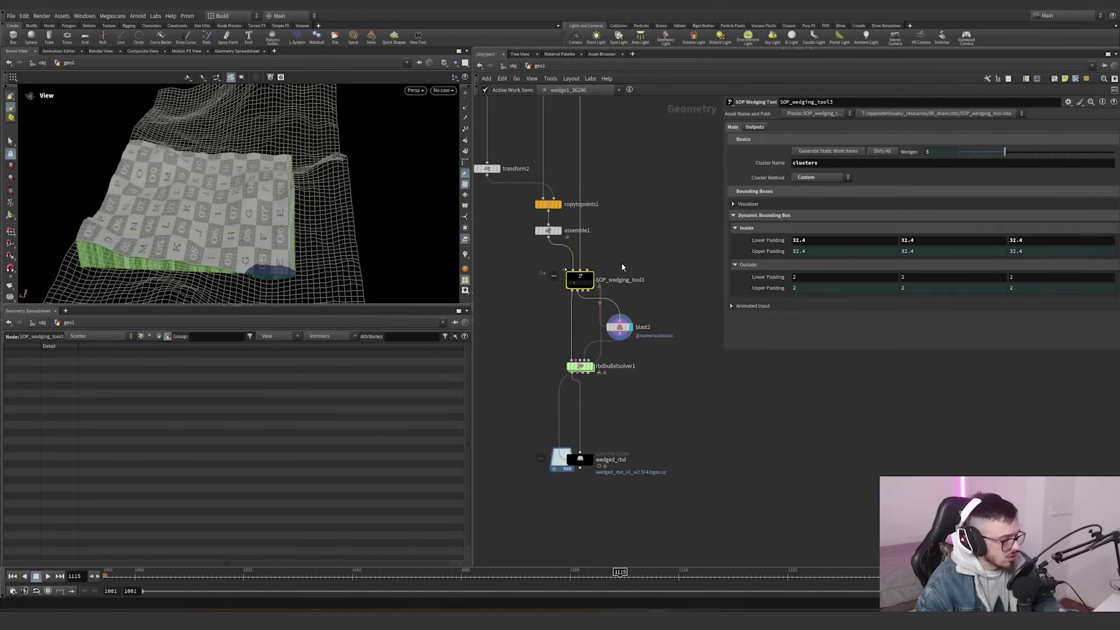
key("ctrl+z")
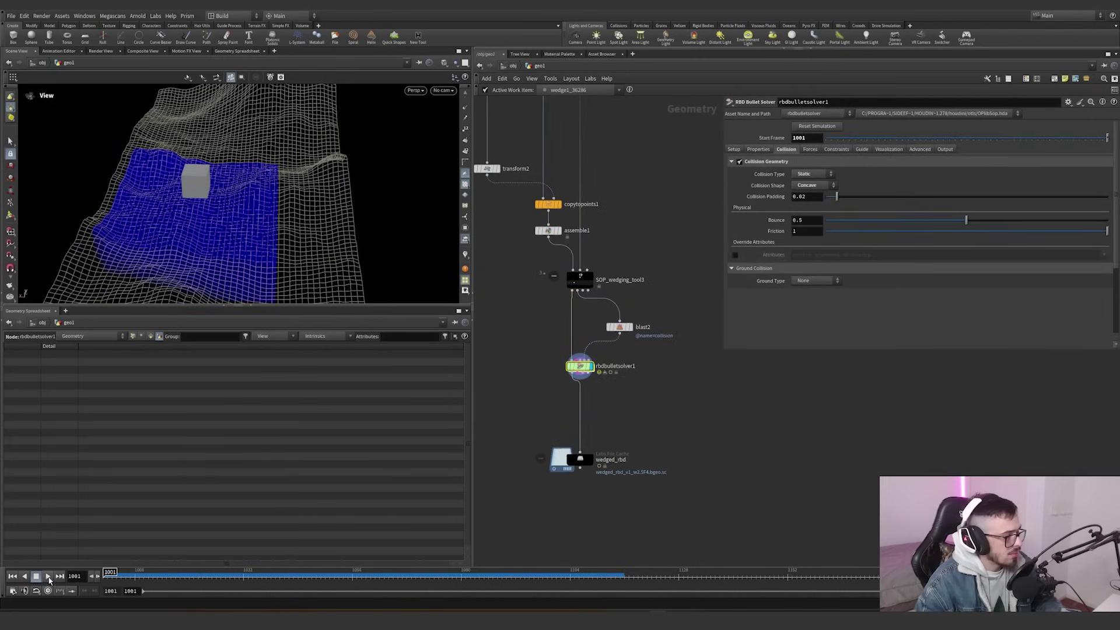
- Play part of the rbdbulletsolver1 simulation for the active wedge, and display the wedged_rbd cache
left_click(47, 577)
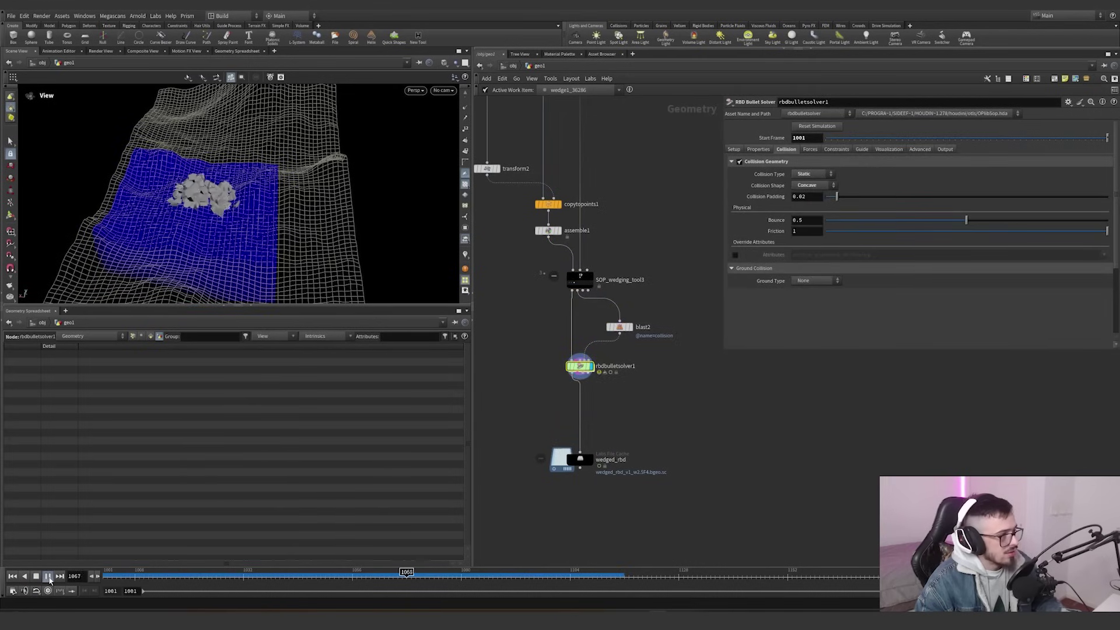
left_click(49, 576)
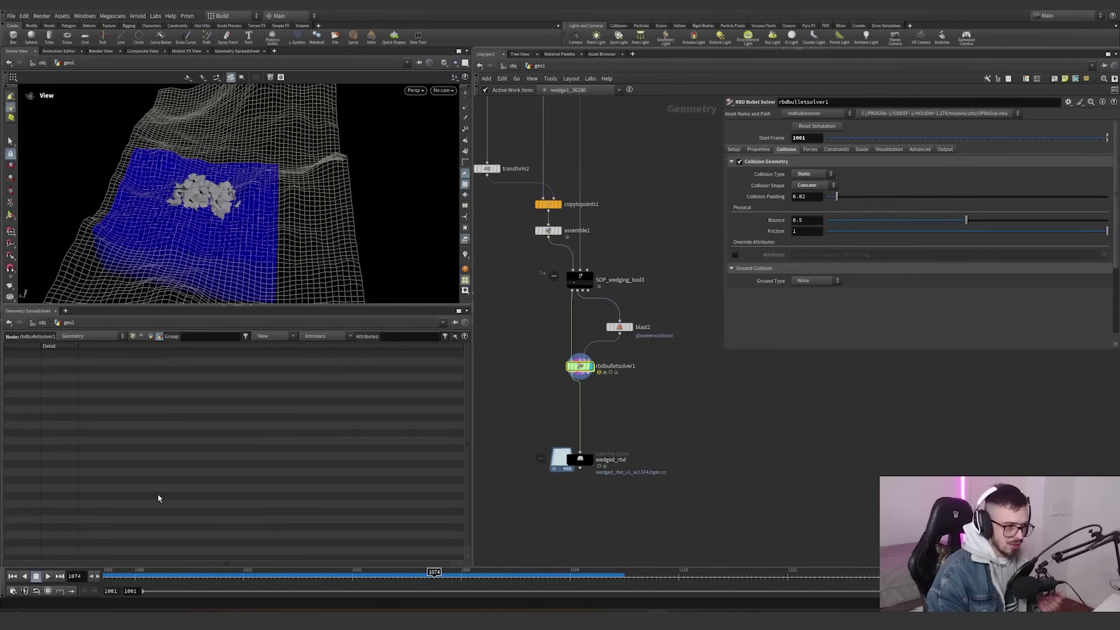
left_click(586, 459)
left_click(560, 459)
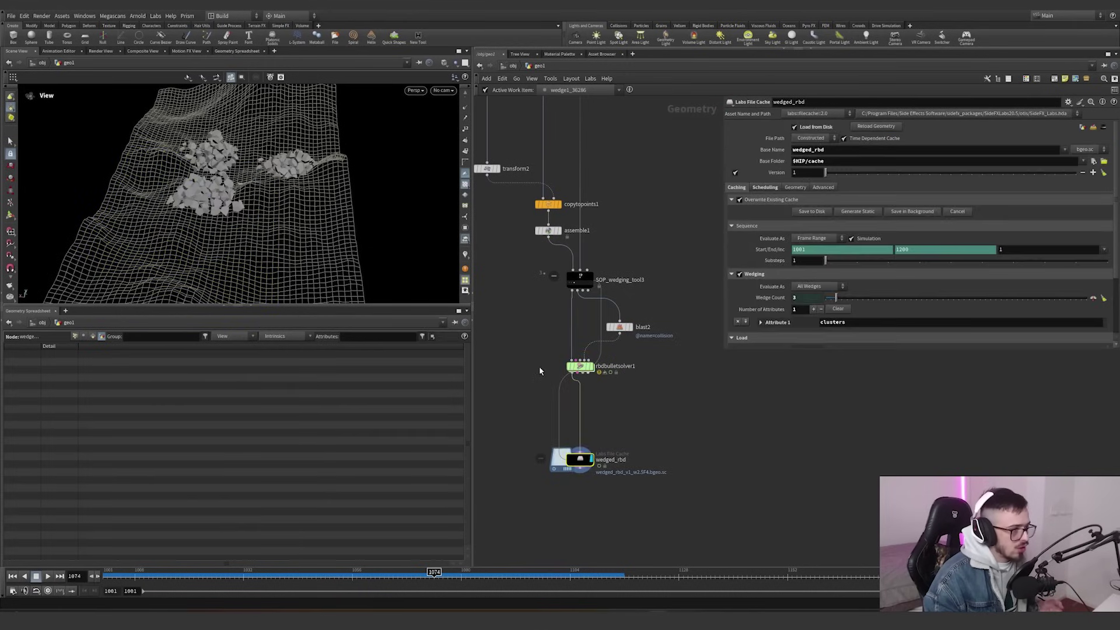
- Generate wedged_rbd's static work items and scrub through the merged cache to inspect the fractured boxes on the terrain
left_click(848, 212)
scroll(527, 458, "up", 3)
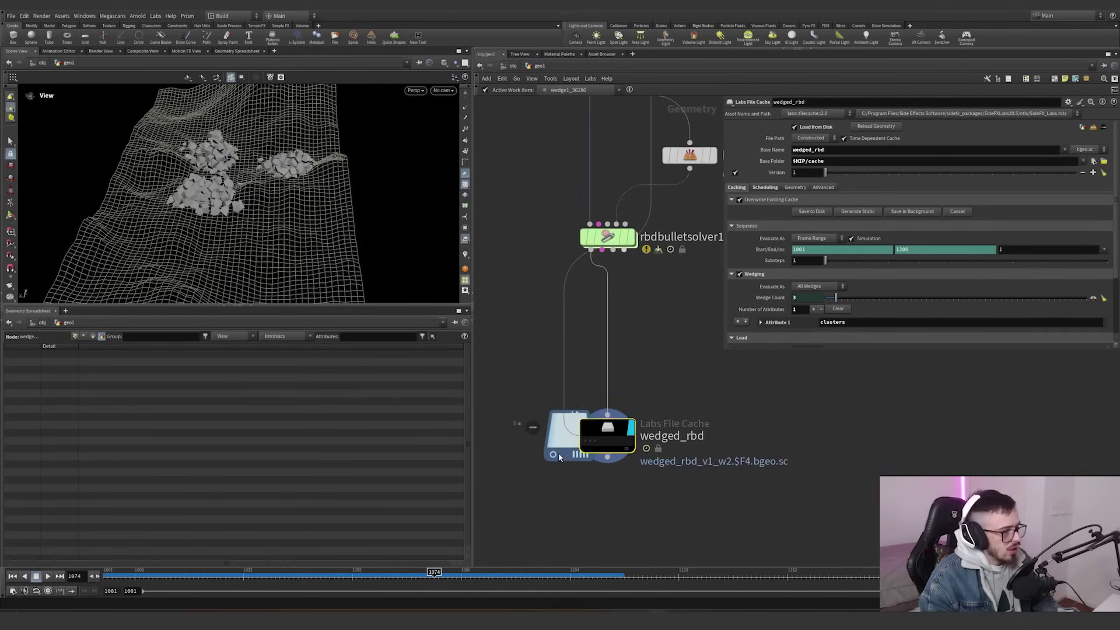
left_click_drag(314, 577, 657, 577)
left_click_drag(327, 245, 341, 330)
left_click_drag(260, 575, 502, 569)
middle_click_drag(653, 282, 640, 301)
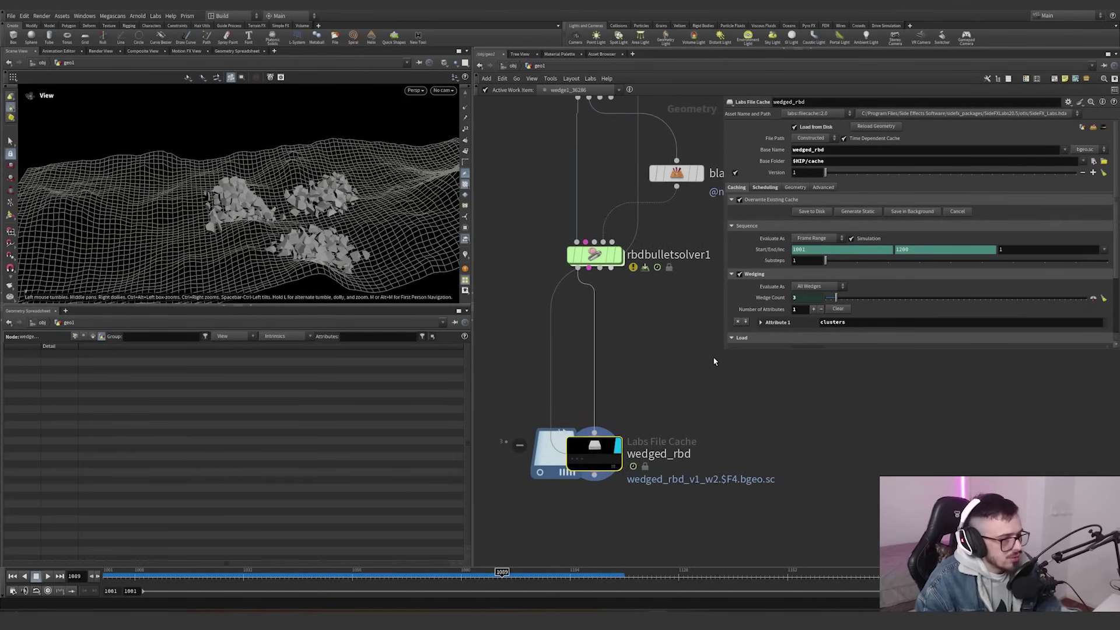
left_click_drag(723, 353, 732, 425)
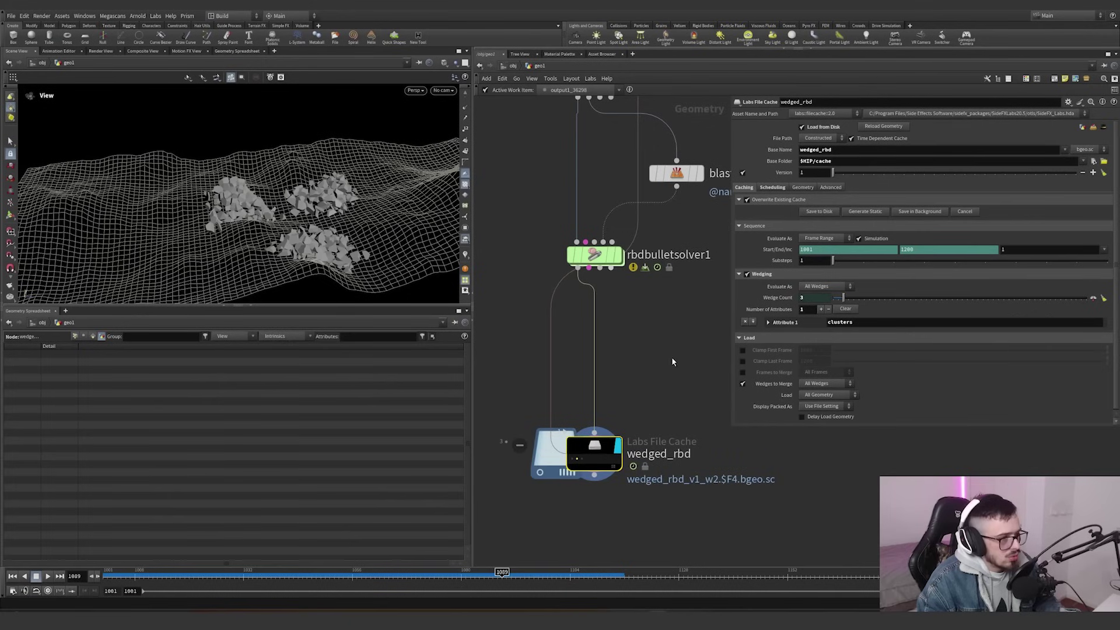
- Insert a Transform node between SOP_wedging_tool3 and rbdbulletsolver1, and set its Y translation to 3
scroll(549, 430, "down", 2)
key("Tab")
type("transform")
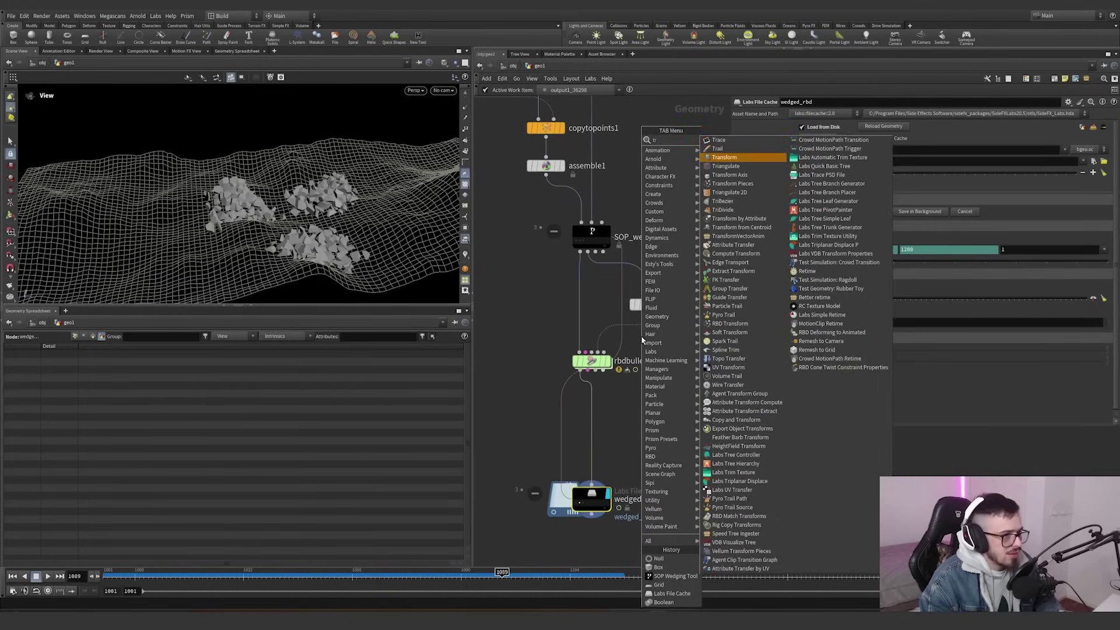
key("Return")
left_click(573, 304)
key("Return")
middle_click_drag(672, 466, 674, 400)
left_click(593, 430)
left_click(817, 213)
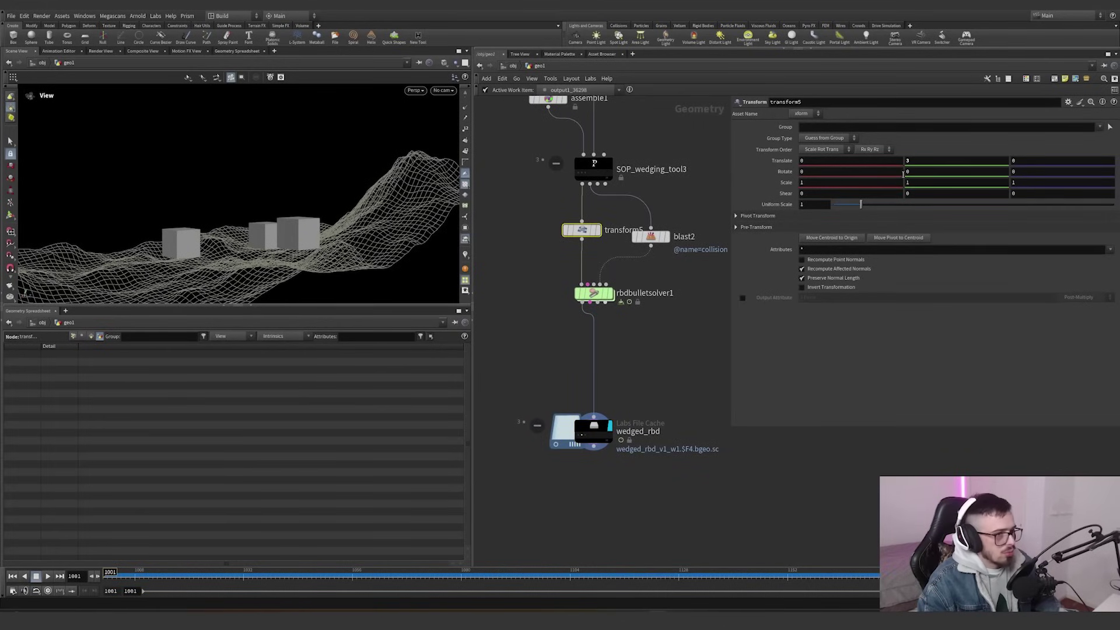
key("Return")
- Save the wedged_rbd cache to disk again and scrub through it to inspect the simulated boxes
left_click(594, 432)
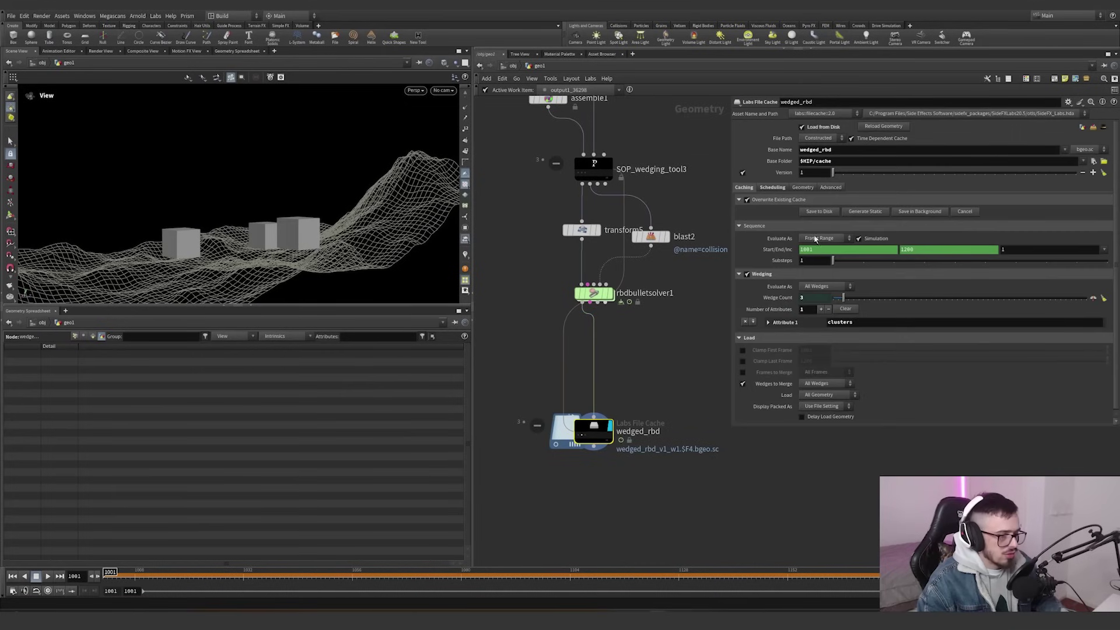
left_click(819, 212)
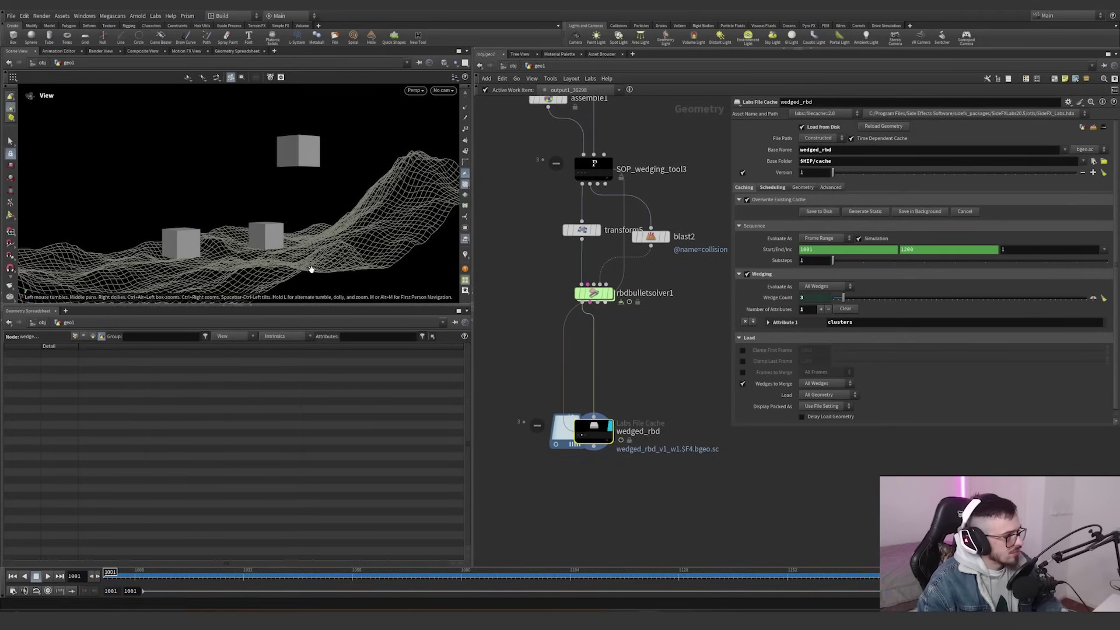
left_click_drag(303, 253, 311, 257)
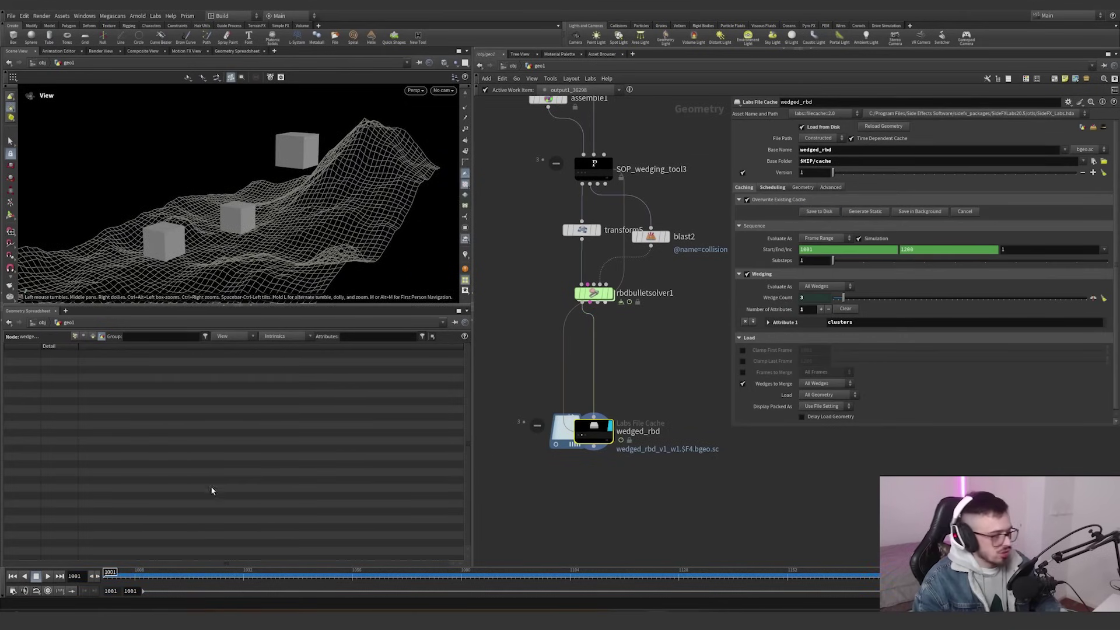
left_click_drag(111, 571, 833, 560)
- Display convertheightfield3 in the frustum setup and view its terrain through cam1
scroll(518, 410, "down", 8)
scroll(584, 397, "up", 6)
scroll(683, 445, "down", 4)
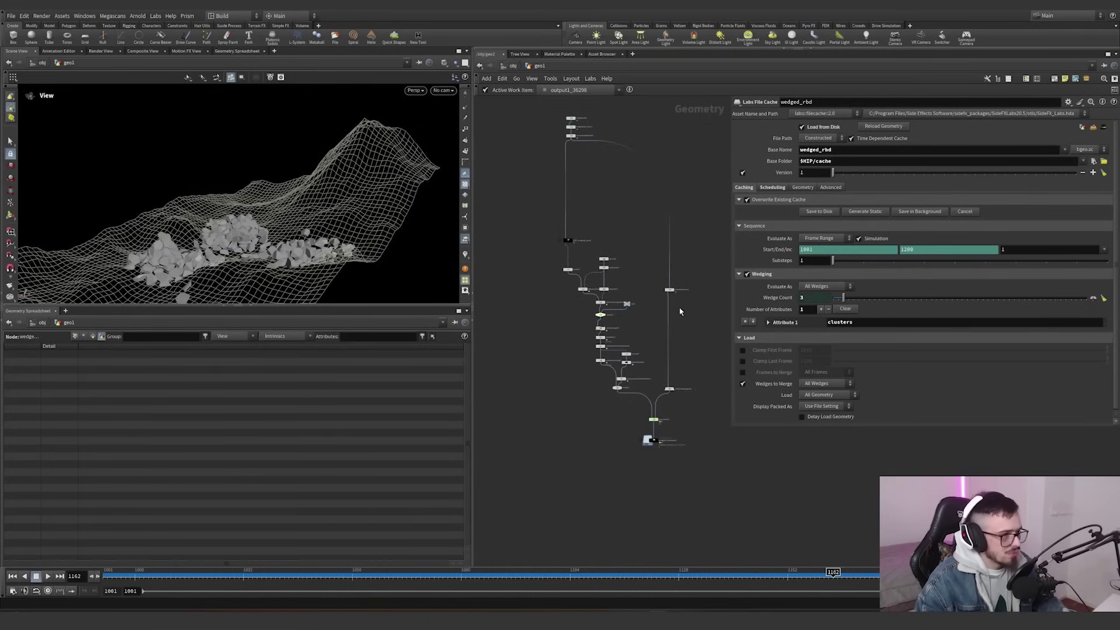
scroll(638, 310, "up", 3)
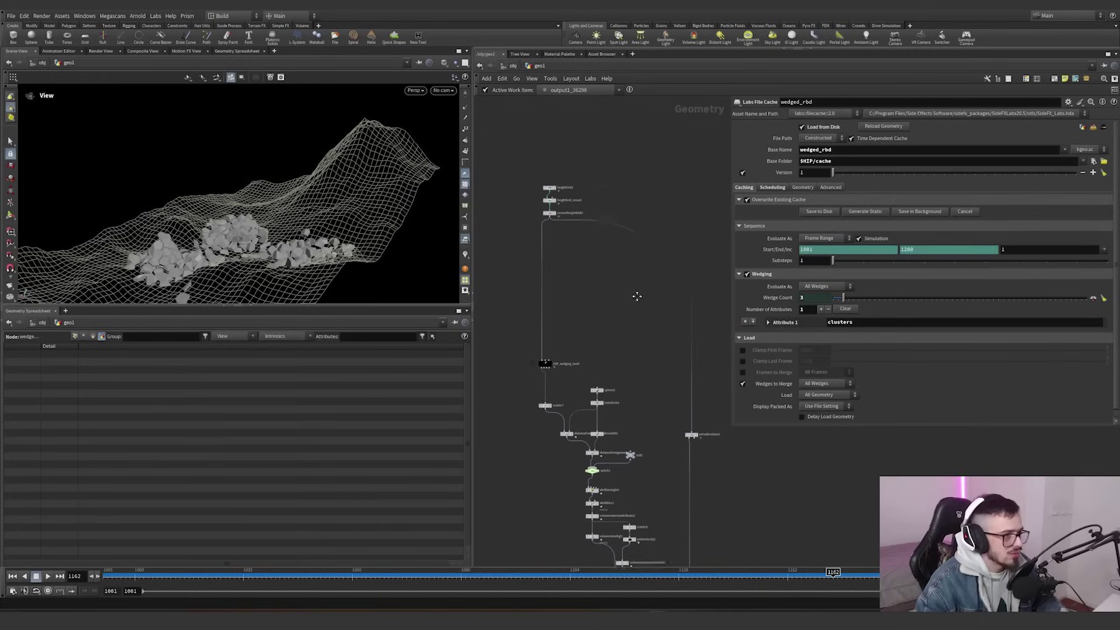
scroll(552, 222, "up", 3)
left_click(546, 202)
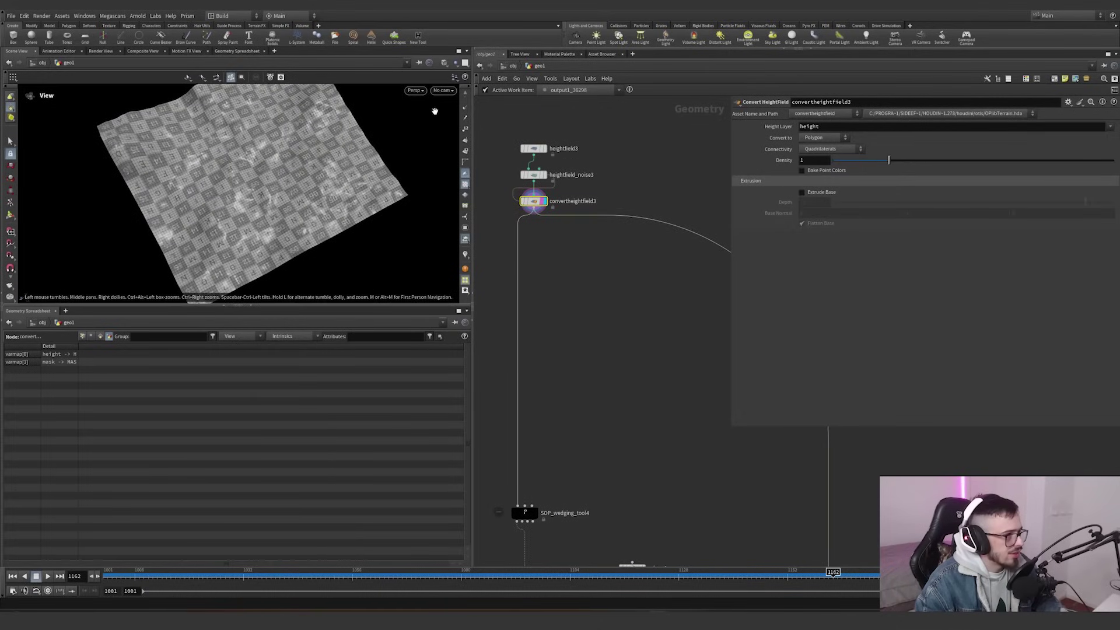
left_click(443, 90)
left_click(448, 129)
- Display SOP_wedging_tool4, check its Frustum cluster method, and examine the wedge bounding boxes across the terrain from outside the camera
scroll(555, 321, "down", 1)
middle_click_drag(555, 320, 573, 222)
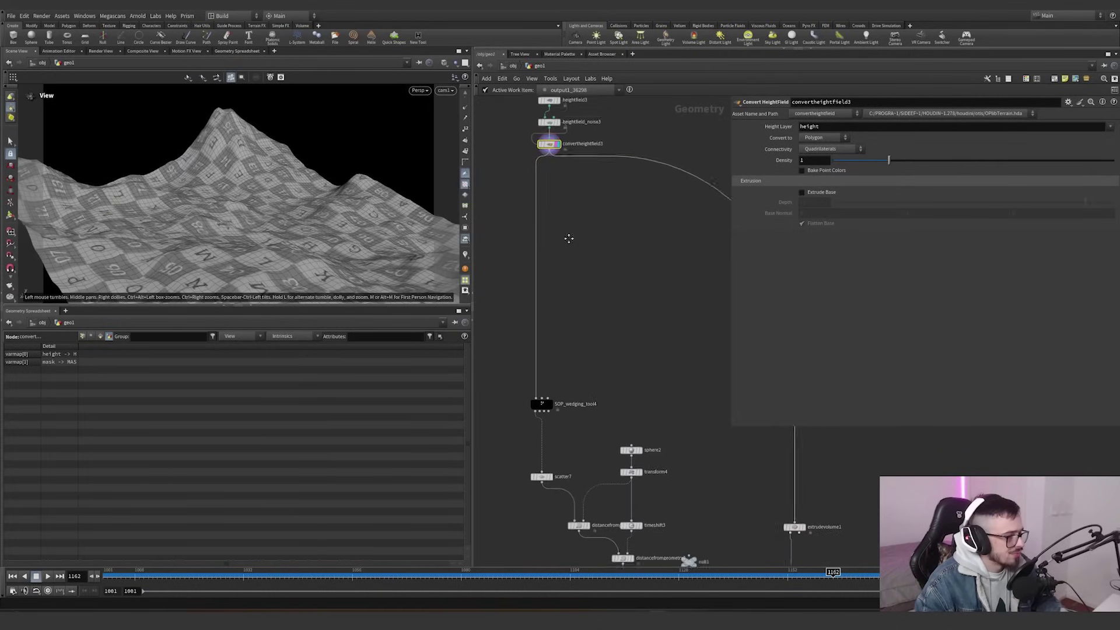
scroll(562, 386, "up", 2)
middle_click_drag(562, 386, 564, 305)
left_click(559, 302)
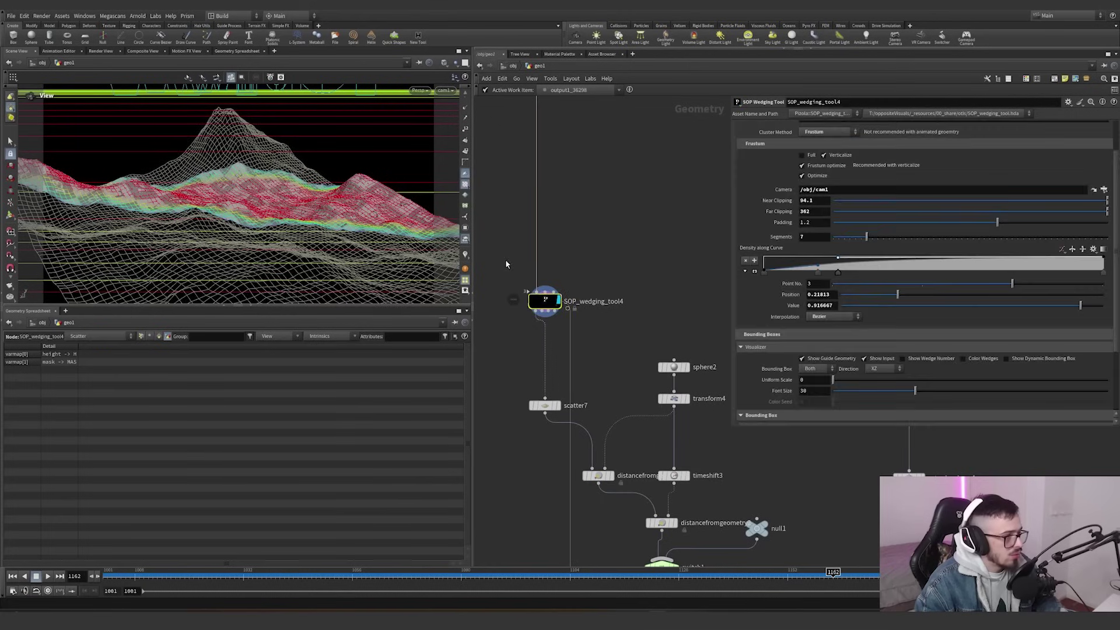
left_click(833, 133)
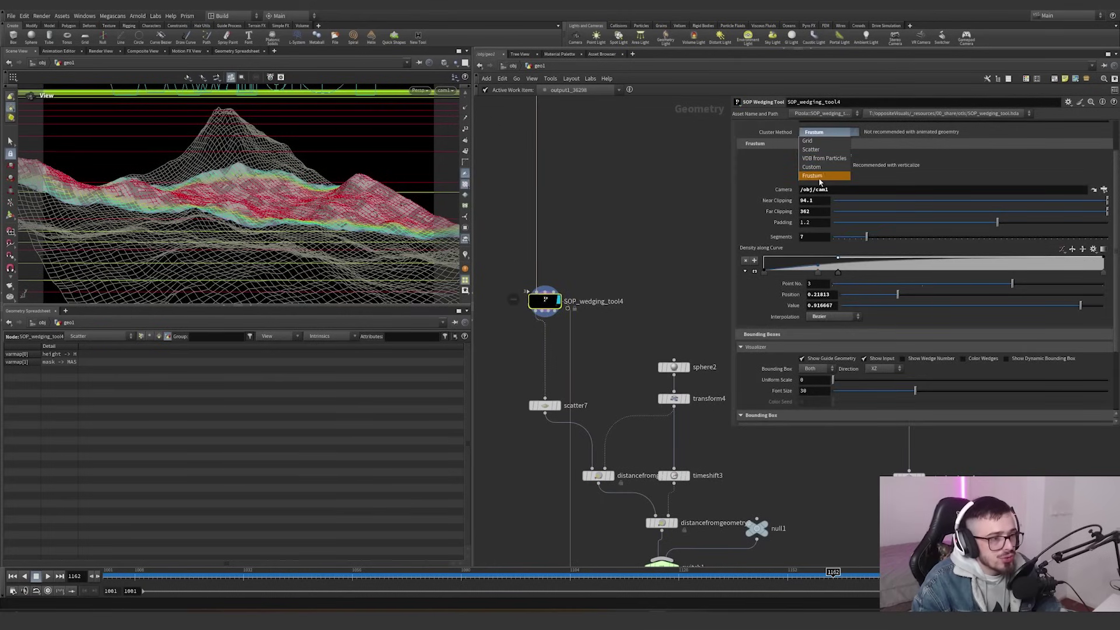
left_click(819, 177)
key("g")
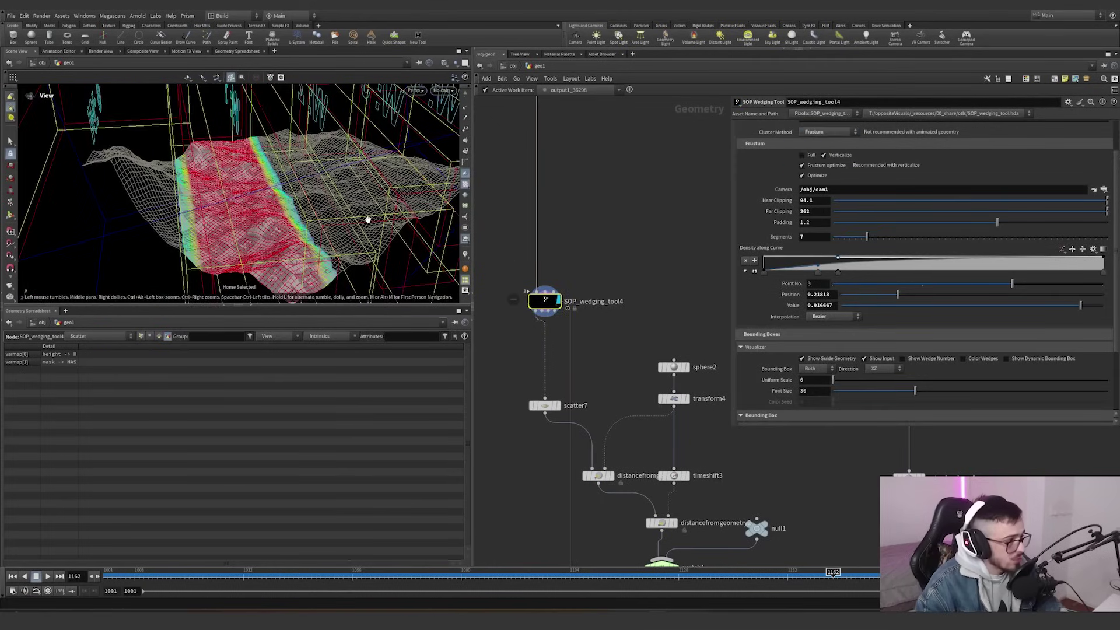
scroll(308, 210, "down", 5)
left_click_drag(309, 210, 86, 194)
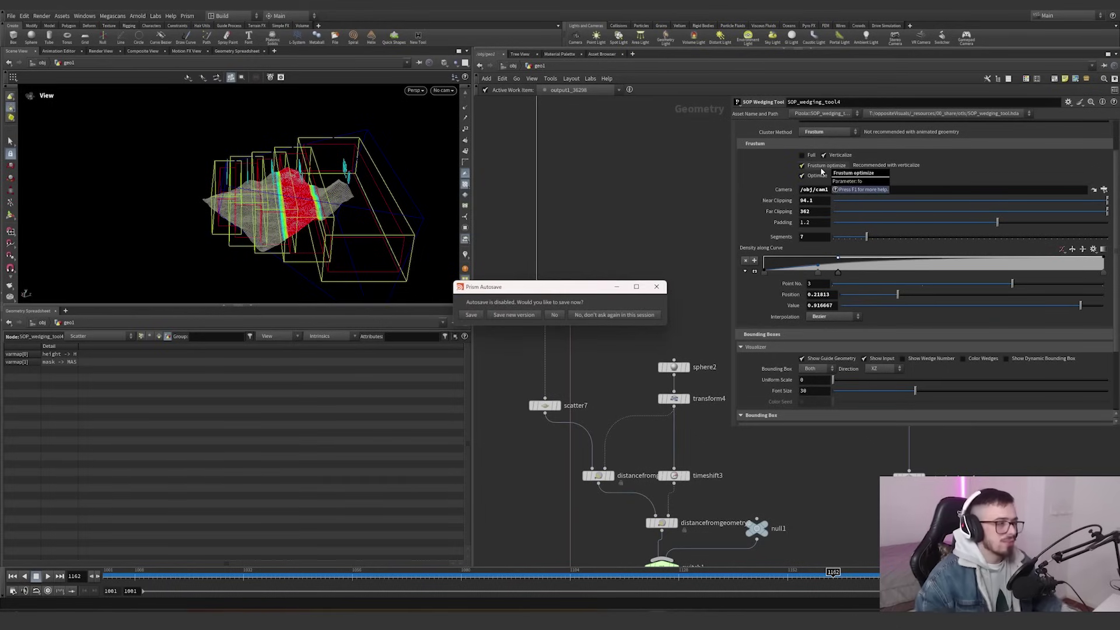
- Dismiss the autosave prompt, and turn Frustum optimize off and back on to compare SOP_wedging_tool4's bounding boxes from the side
left_click(656, 287)
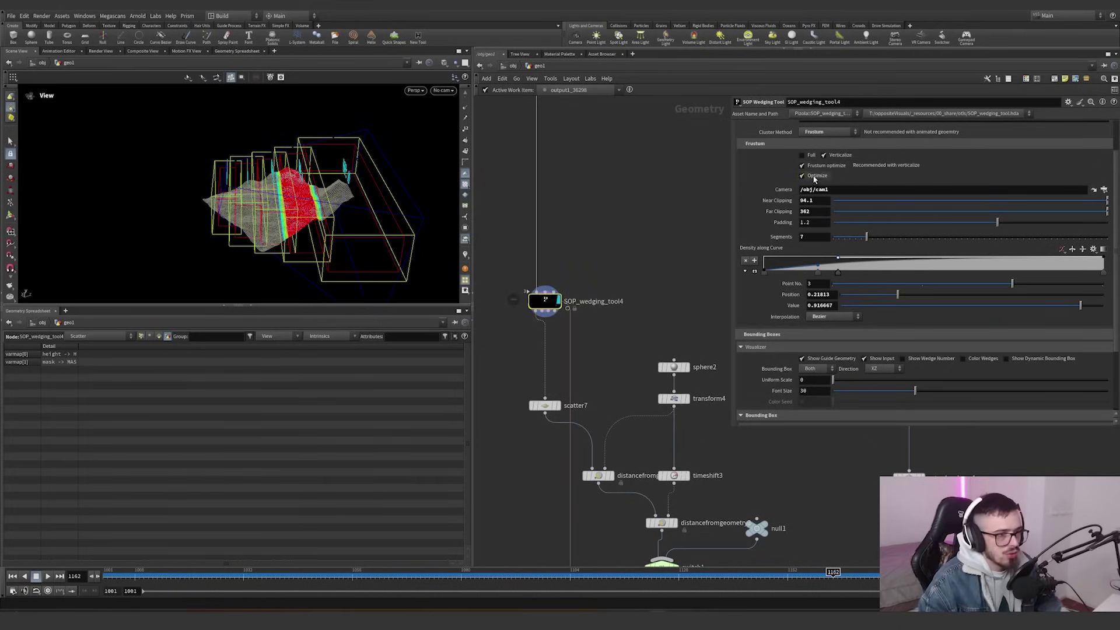
left_click(820, 167)
left_click(802, 166)
left_click_drag(362, 245, 350, 171)
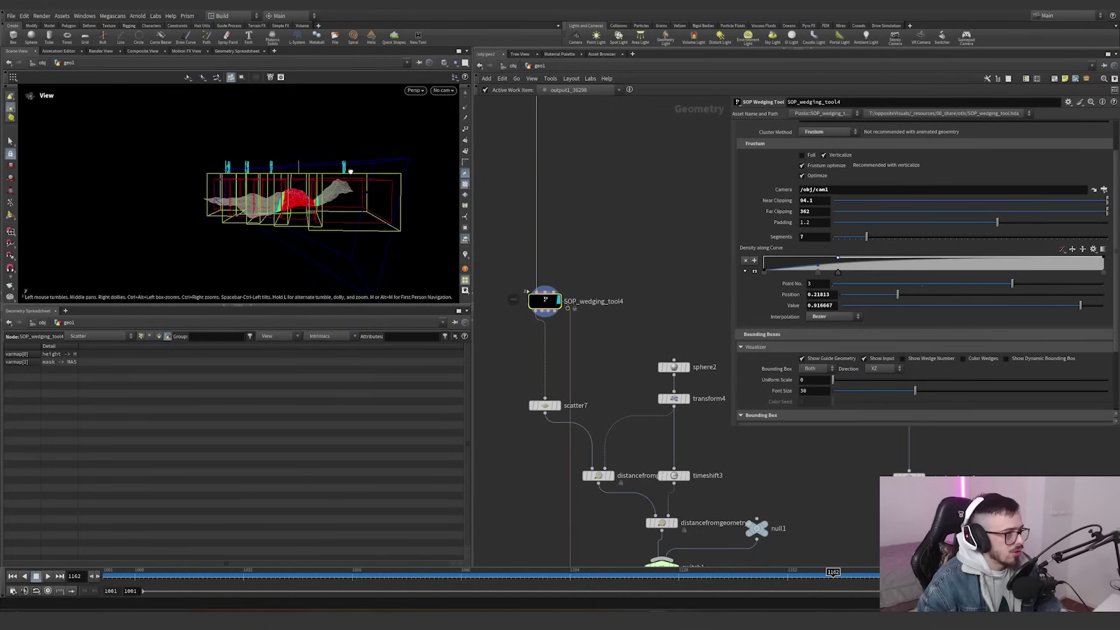
left_click(833, 166)
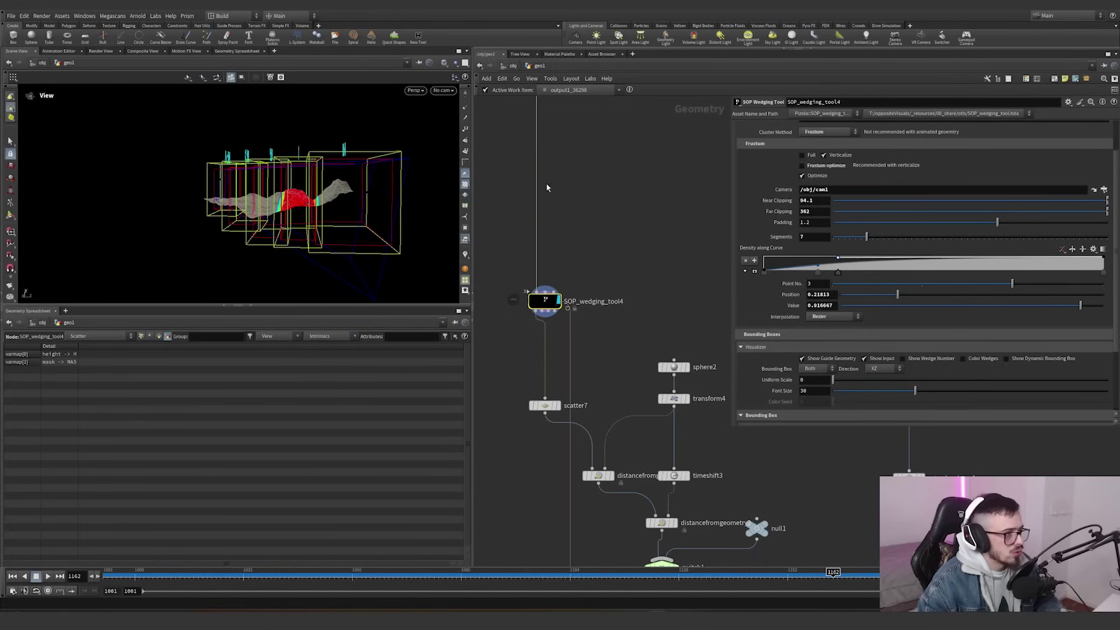
left_click(821, 167)
- Try SOP_wedging_tool4 with Optimize off and Near Clipping at 0, and undo the changes
left_click(807, 177)
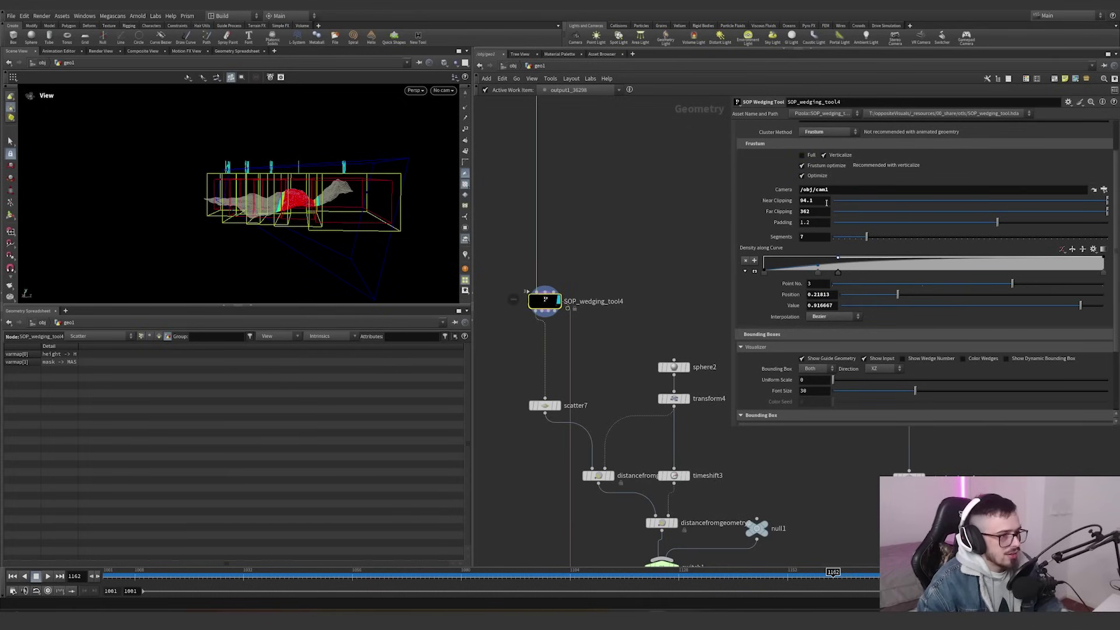
type("0")
key("Return")
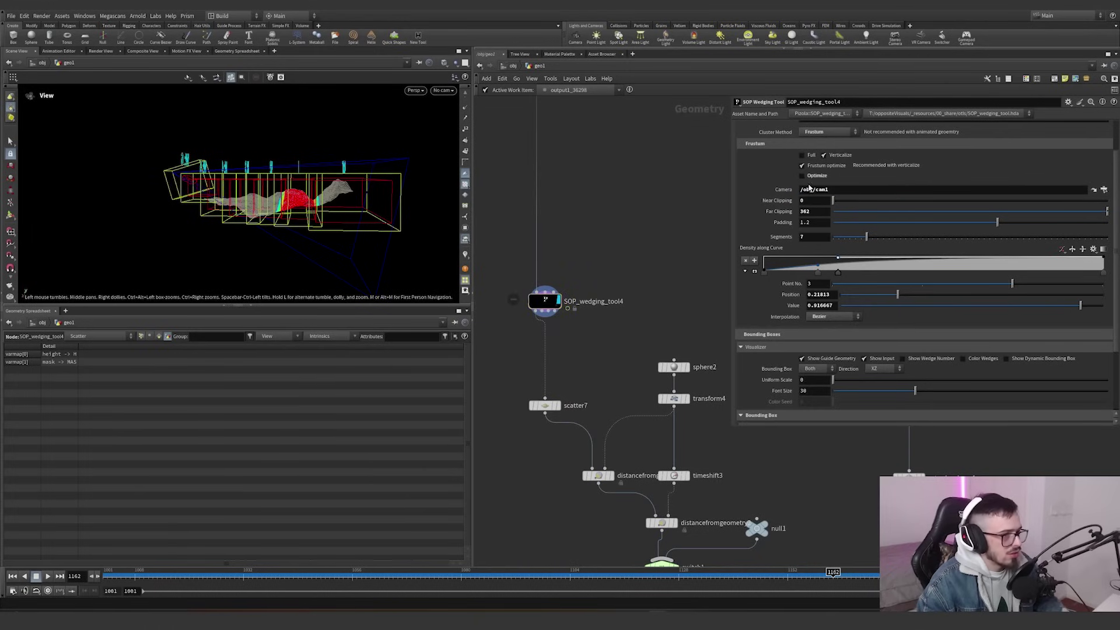
mouse_move(817, 201)
middle_mouse_down()
mouse_move(1080, 200)
mouse_move(802, 213)
middle_mouse_up()
key("ctrl+z")
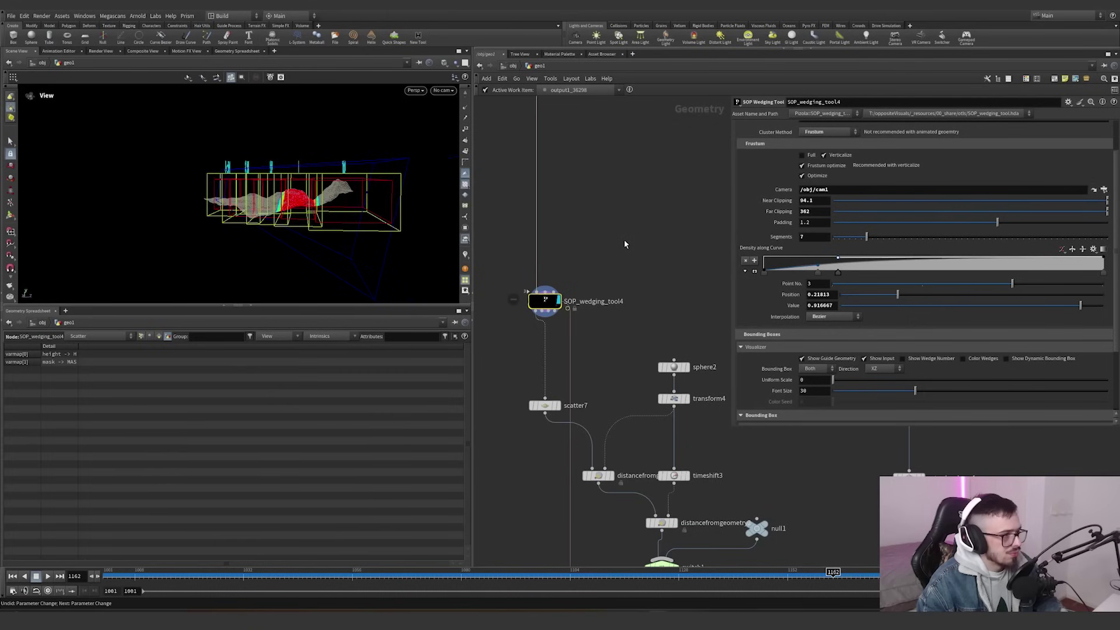
- Expand the Density along Curve ramp, try reshaping it to redistribute the frustum segments, and undo the ramp change
left_click(755, 271)
left_click_drag(350, 205, 394, 288, "alt")
left_click_drag(838, 244, 863, 280)
key("ctrl+z")
scroll(607, 240, "down", 4)
middle_click_drag(612, 290, 563, 298)
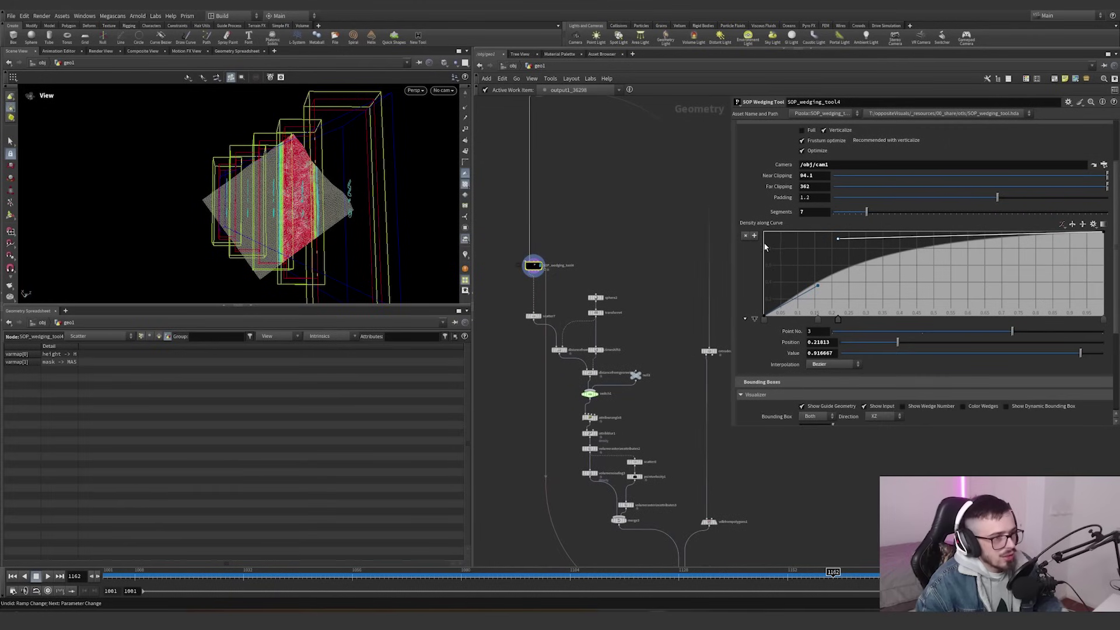
- Turn Verticalize and Frustum optimize off and back on to compare how the wedge boxes align with the camera frustum
scroll(758, 263, "down", 3)
left_click_drag(283, 202, 258, 125)
scroll(779, 217, "up", 4)
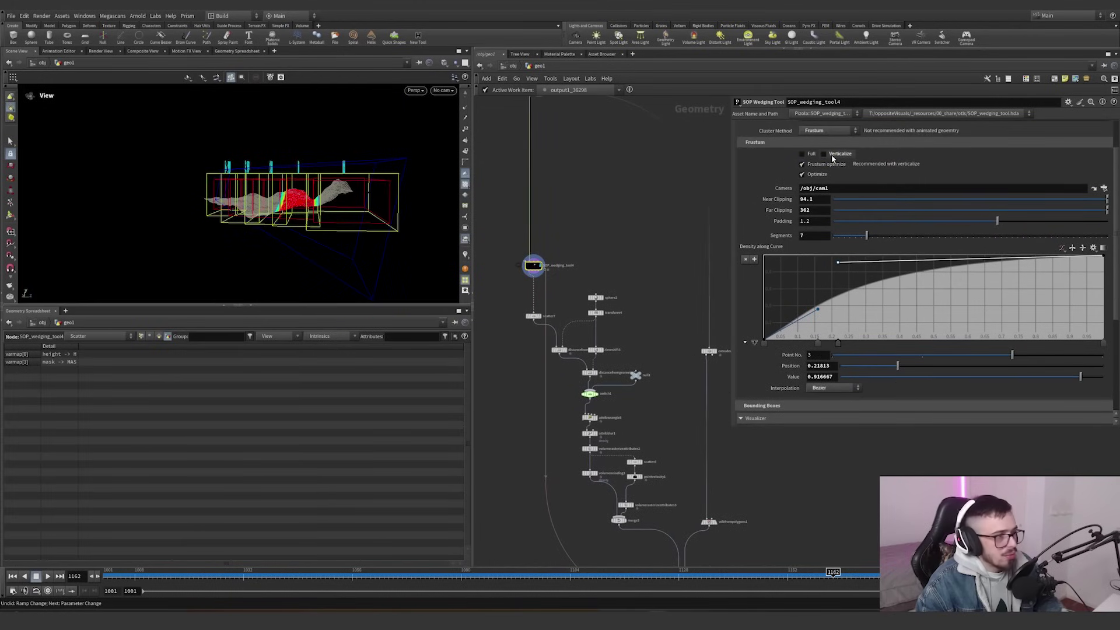
left_click(811, 164)
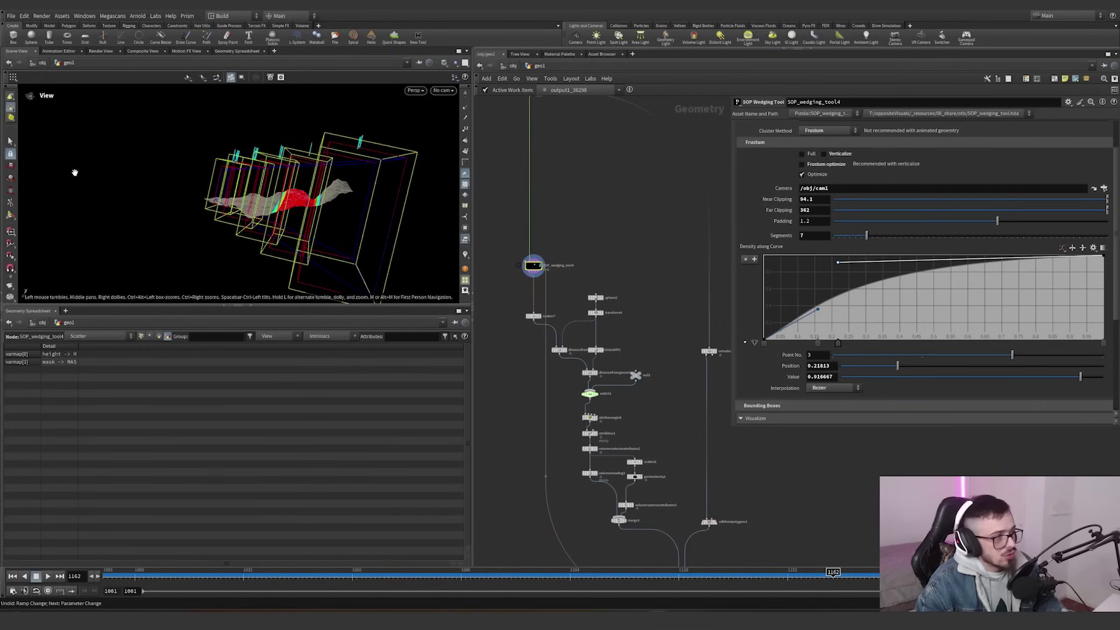
left_click(811, 164)
left_click(827, 153)
left_click_drag(311, 197, 350, 219)
- Display scatter7 and examine the points scattered over the wedged terrain
middle_click_drag(541, 325, 539, 266)
scroll(537, 264, "up", 4)
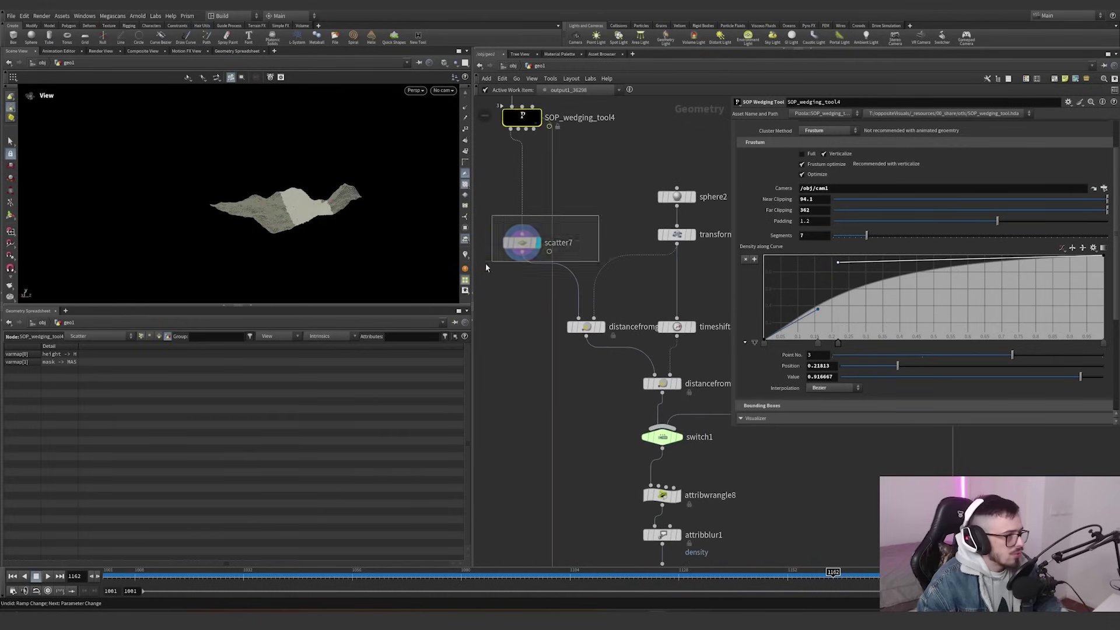
left_click(539, 243)
left_click_drag(599, 215, 465, 270)
left_click_drag(350, 224, 376, 251)
- Display sphere2, transform4 and the first Distance from Geometry node in turn to inspect the growing sphere against the scattered points
middle_click_drag(637, 221, 572, 205)
left_click(628, 179)
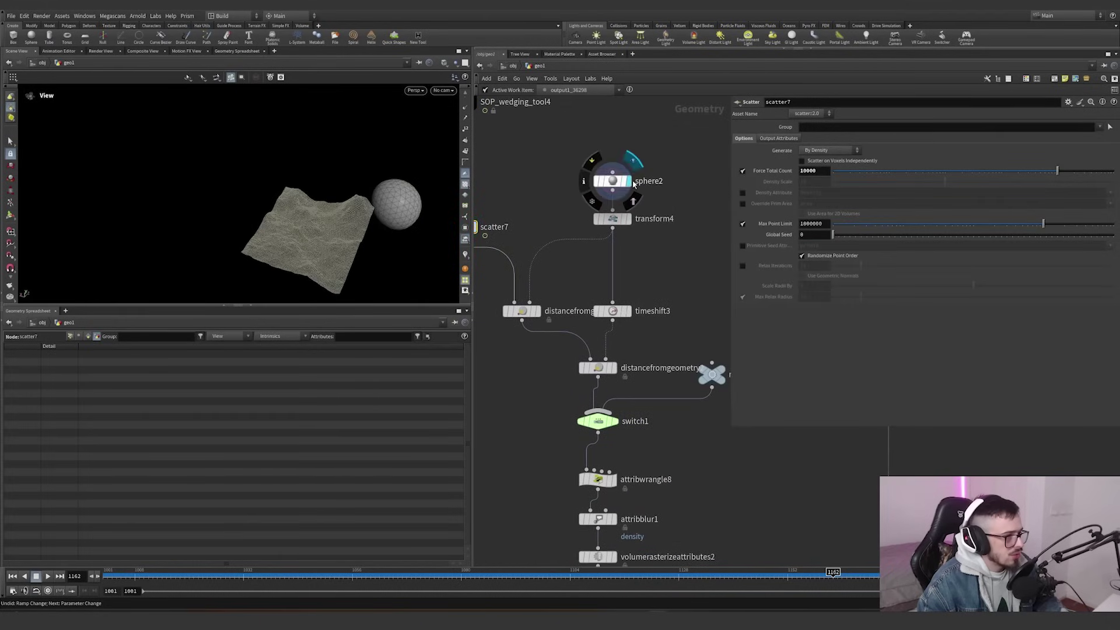
left_click(628, 218)
left_click(612, 218)
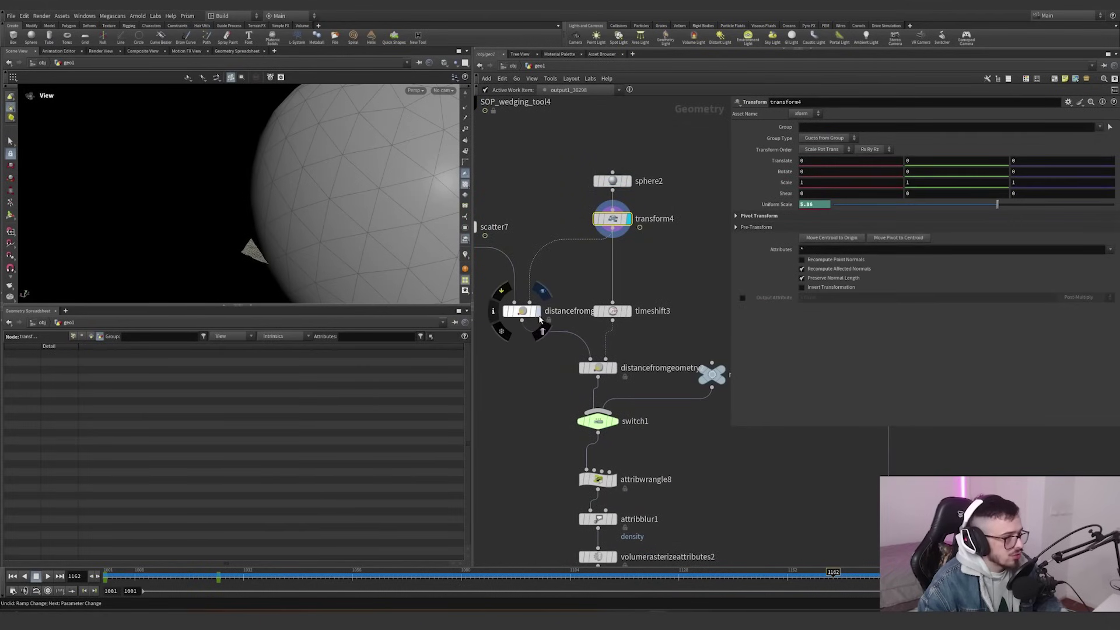
left_click(538, 311)
left_click(522, 311)
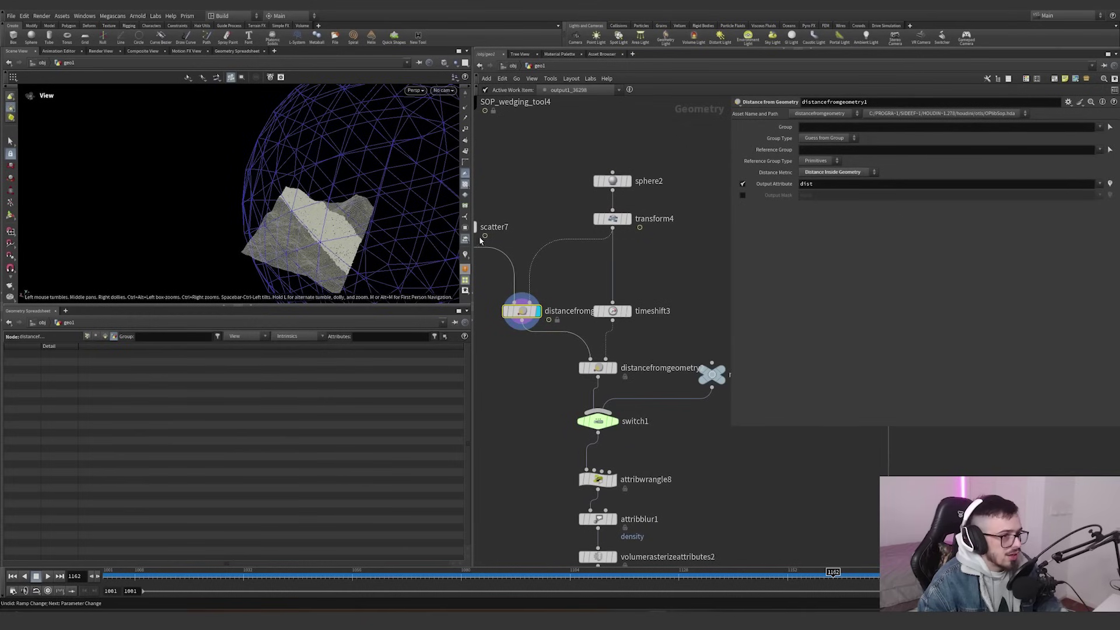
- Turn on the dist visualizer and scrub to frame 1014 to examine the inside-distance values on the scattered points
left_click(466, 258)
left_click(468, 243)
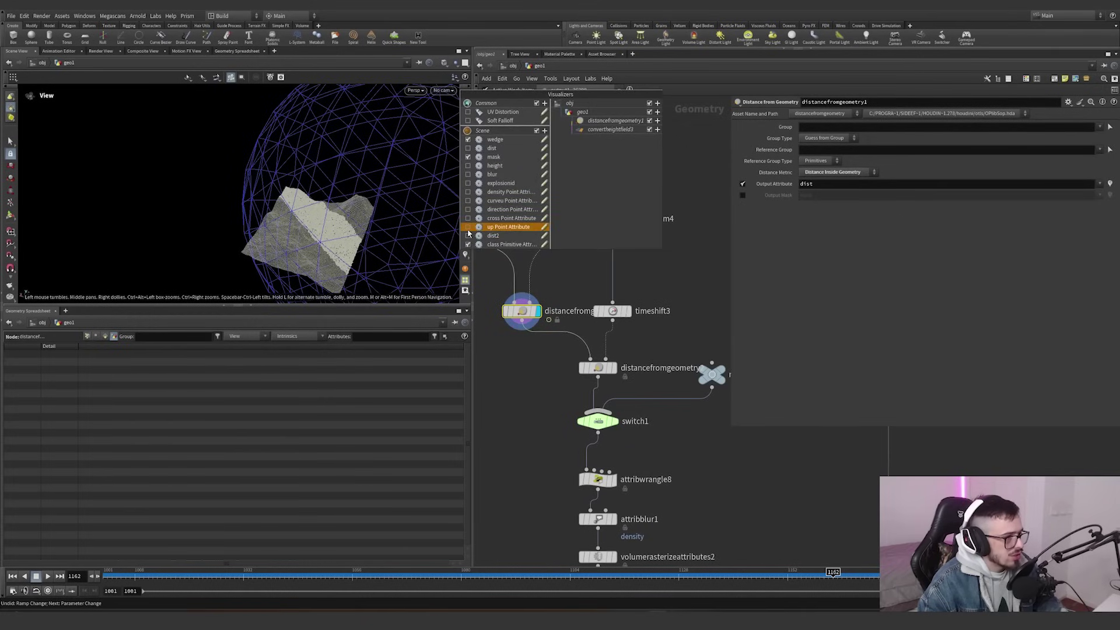
left_click(467, 148)
left_click(176, 573)
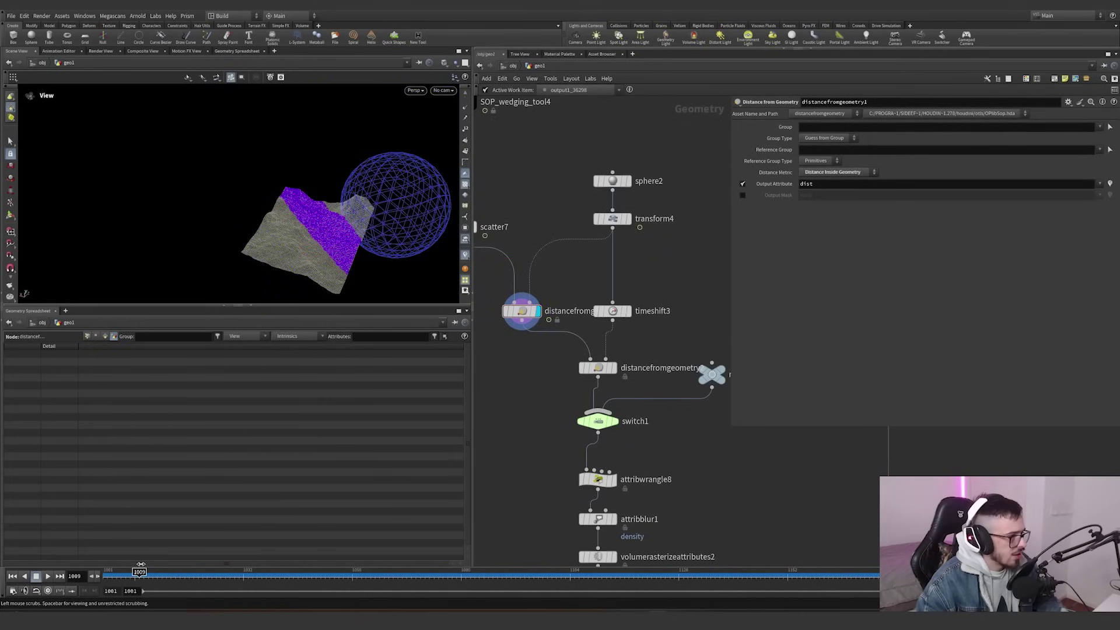
left_click(162, 574)
- Inspect timeshift3, display the second Distance from Geometry node, and toggle the dist visualizer alongside dist2 to compare both distances
left_click(610, 311)
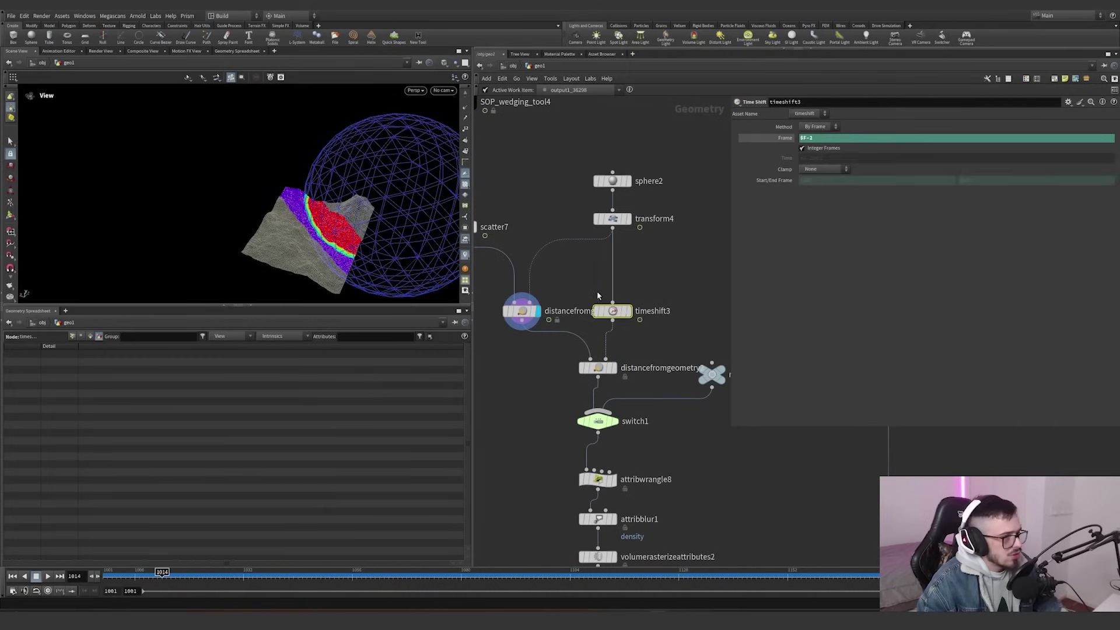
left_click(589, 367)
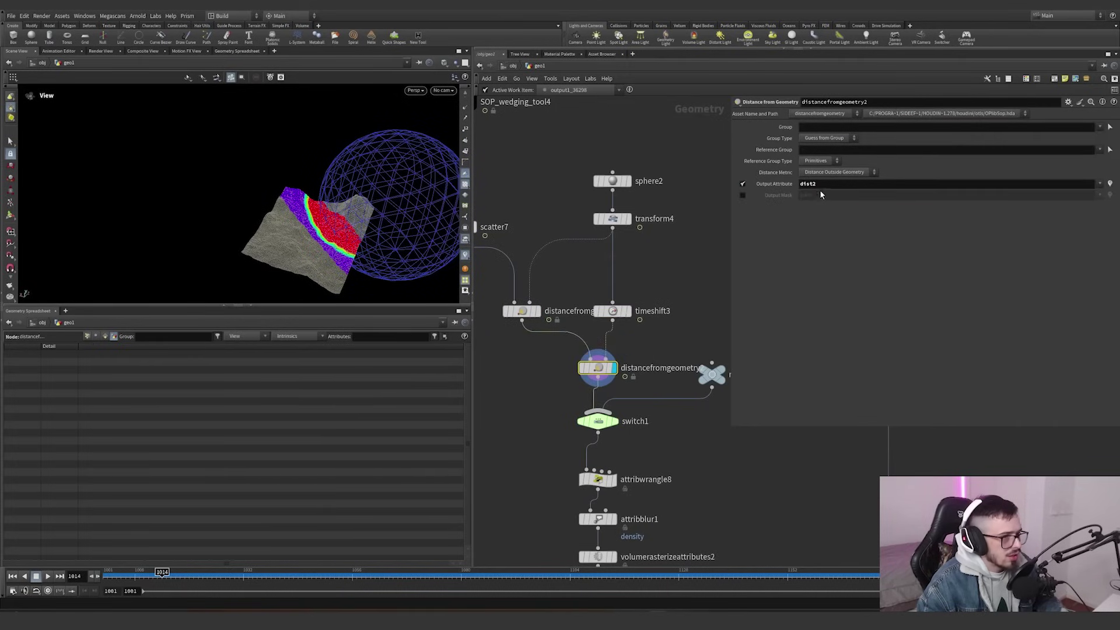
left_click_drag(458, 259, 449, 256)
left_click_drag(646, 343, 571, 374)
right_click(466, 258)
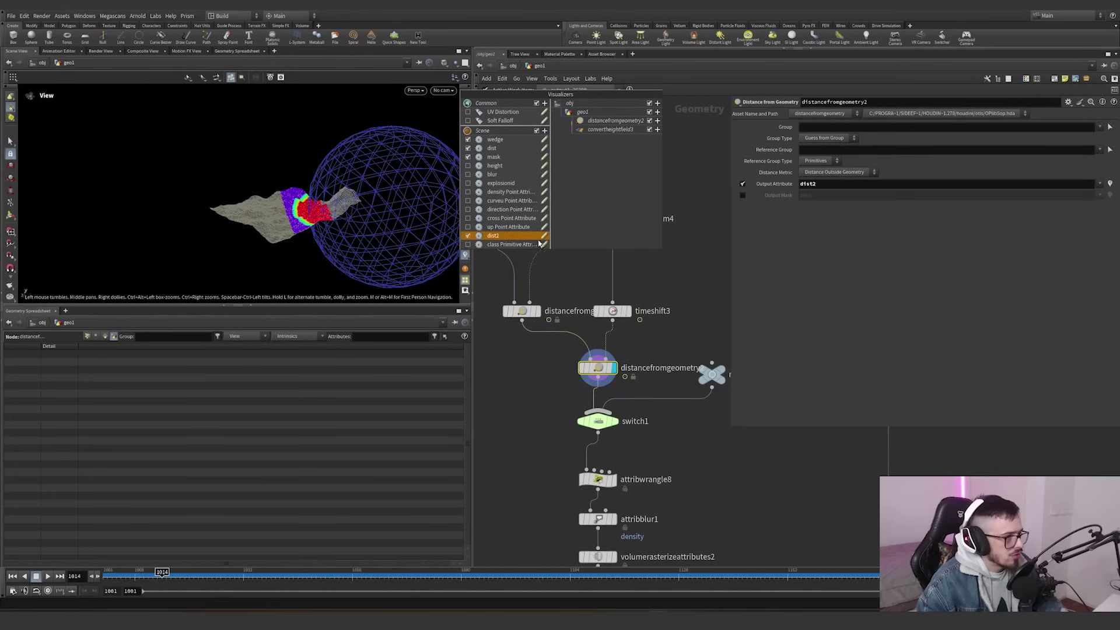
left_click(542, 237)
left_click(647, 271)
left_click(465, 254)
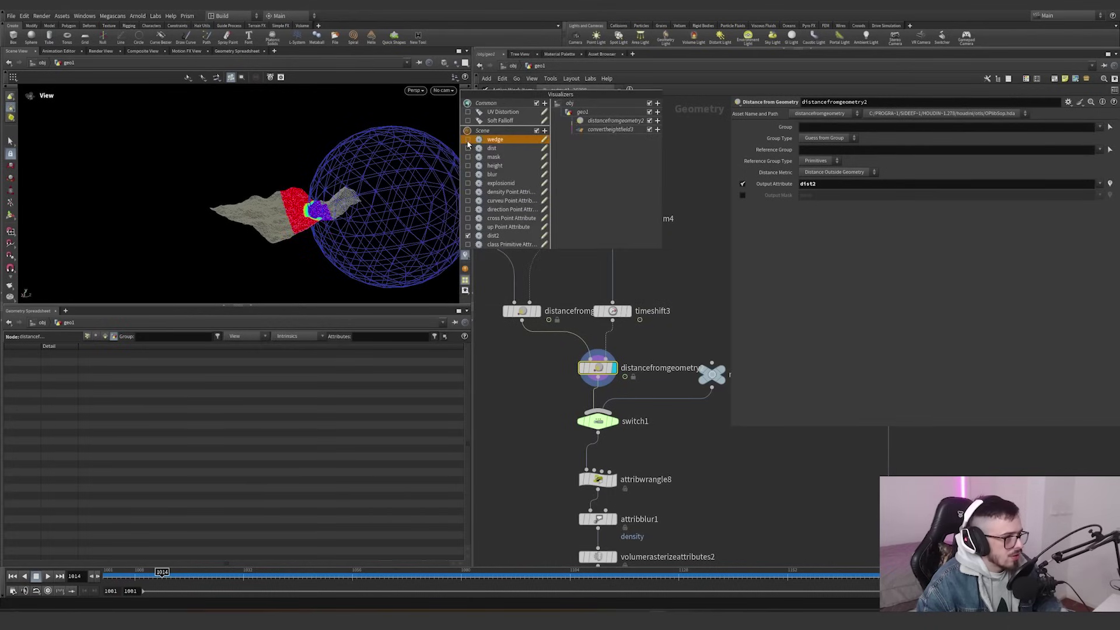
left_click(468, 148)
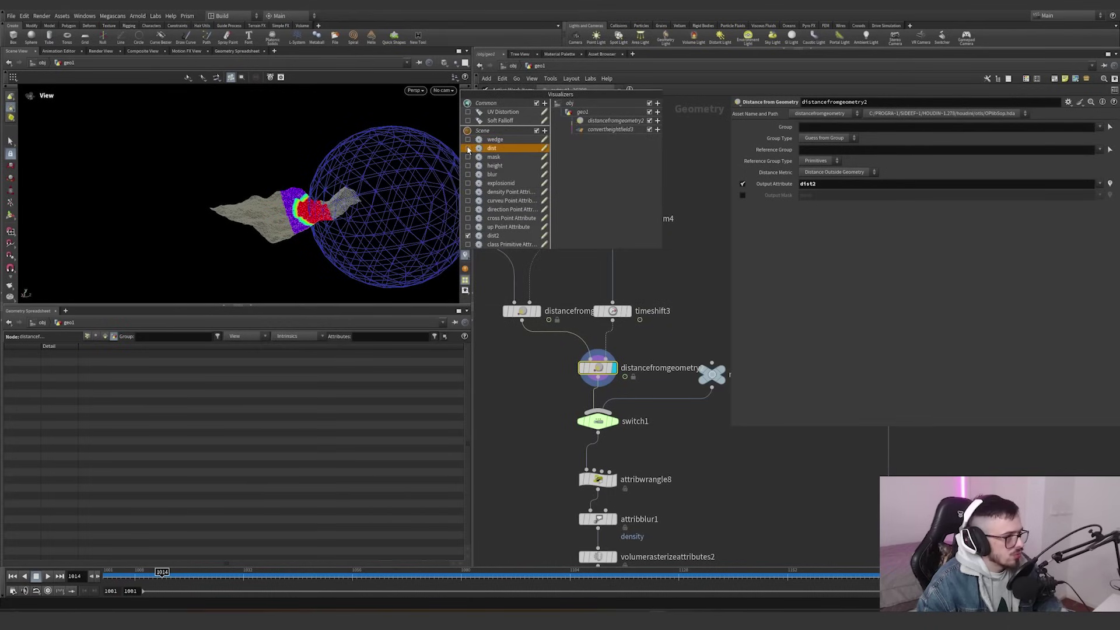
- Display switch1 with the transform4 sphere templated and scrub to frame 1045 to view the sphere against the terrain
middle_click_drag(625, 440, 580, 395)
left_click(569, 377)
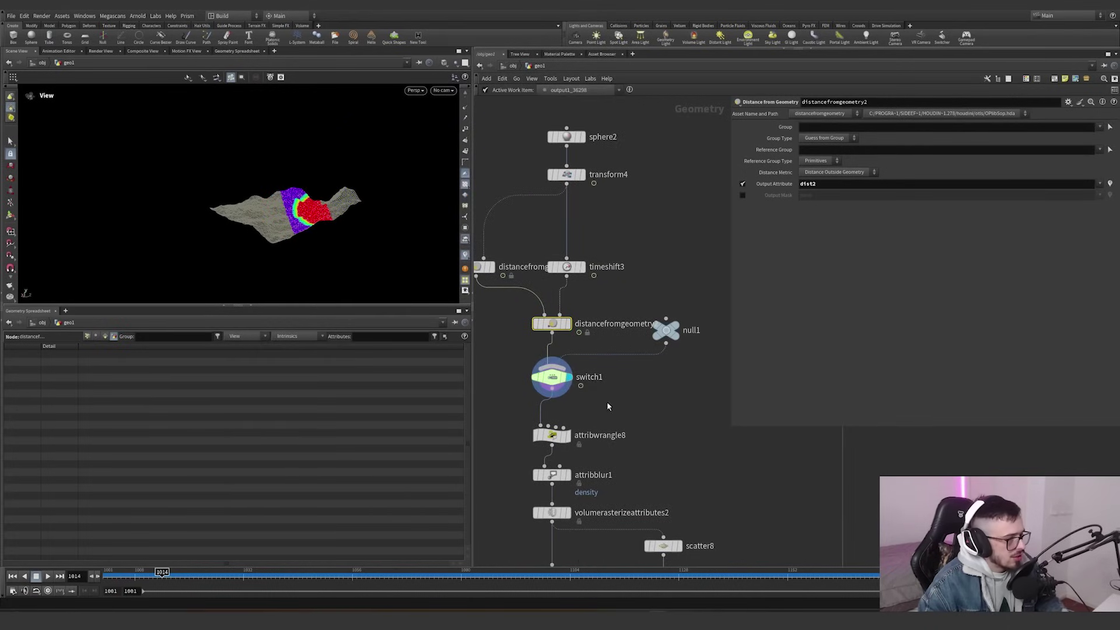
left_click_drag(610, 405, 536, 363)
left_click_drag(204, 575, 302, 561)
left_click(238, 574)
left_click(577, 174)
scroll(535, 338, "down", 2)
middle_click_drag(522, 338, 634, 387)
left_click(567, 201)
middle_click_drag(567, 201, 549, 534)
middle_click_drag(625, 411, 537, 87)
scroll(589, 465, "up", 2)
scroll(589, 470, "up", 1)
middle_click_drag(590, 470, 600, 396)
- Display attribwrangle8 and examine how its density expression multiplies f@mask by the clamped f@dist and f@dist2 values
left_click(547, 385)
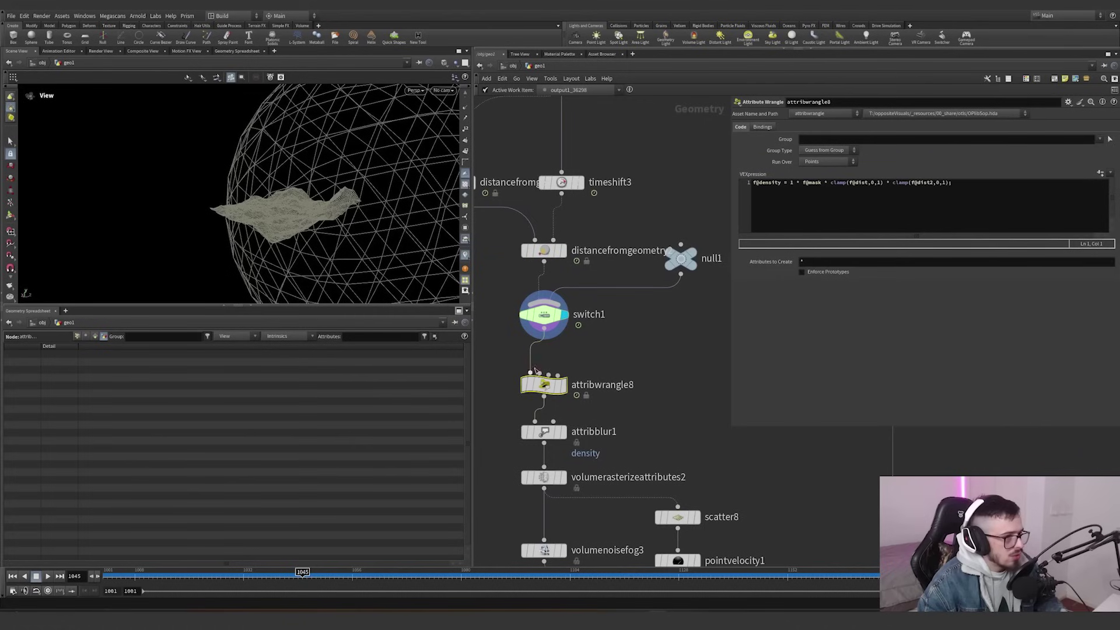
left_click(562, 385)
left_click_drag(804, 183, 815, 184)
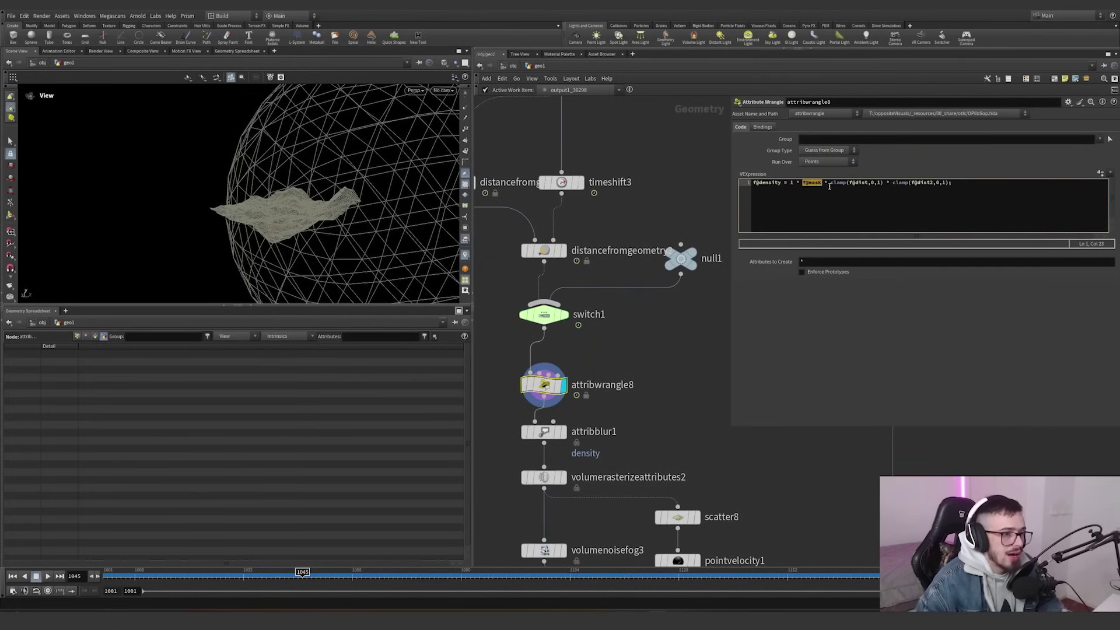
left_click_drag(829, 183, 859, 184)
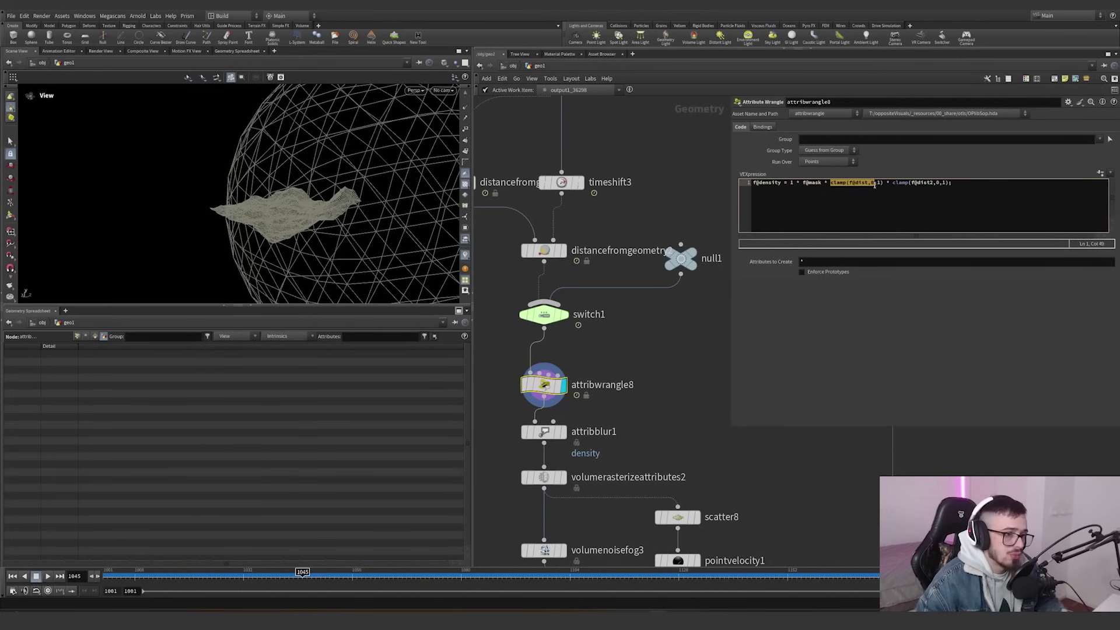
left_click(894, 183)
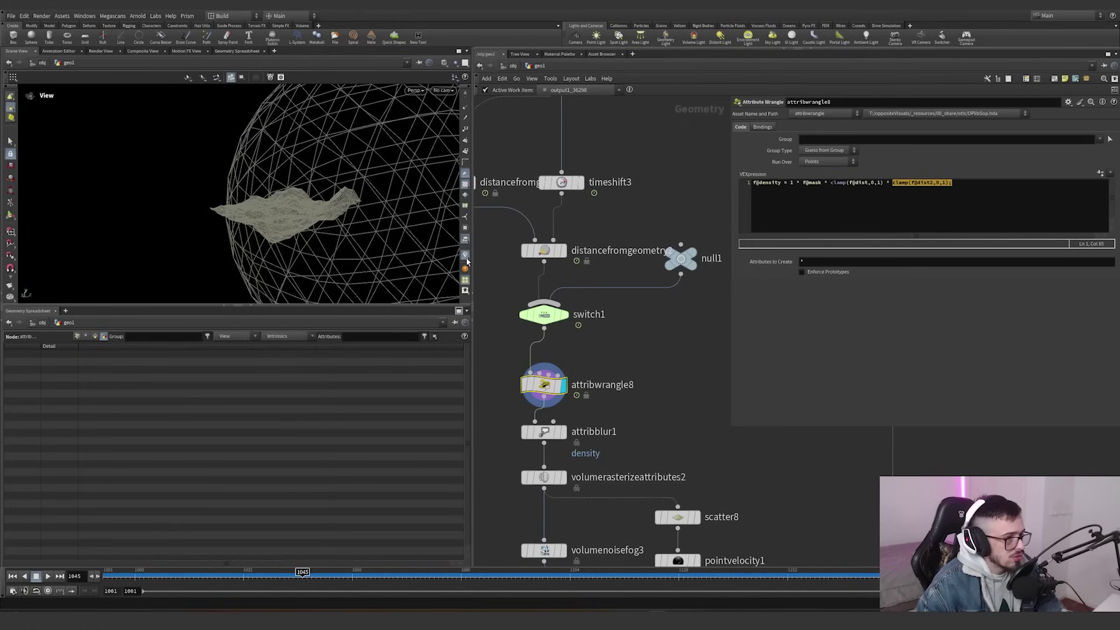
- Turn on the density point attribute visualizer and scrub to frame 1013 to examine the shockwave band on the terrain
left_click(465, 255)
left_click(468, 148)
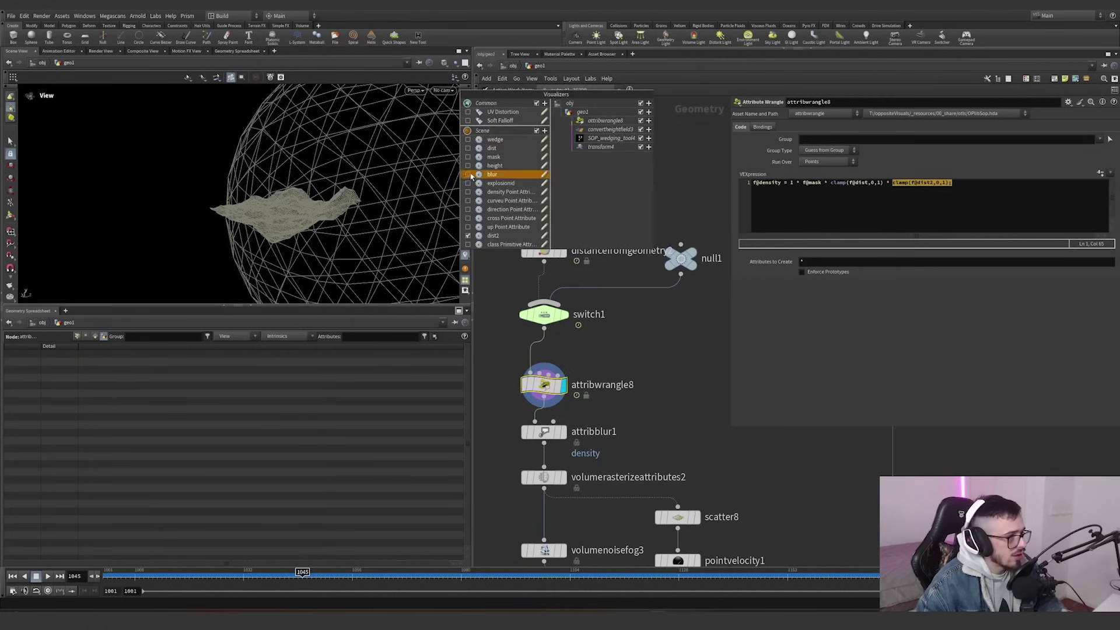
right_click(465, 255)
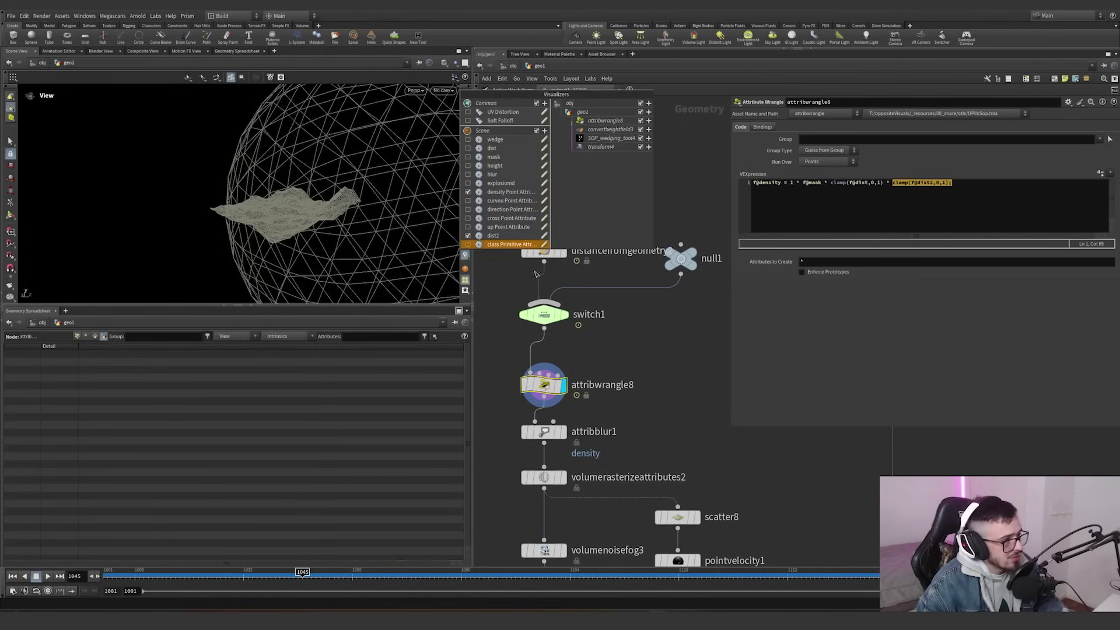
left_click_drag(280, 572, 158, 573)
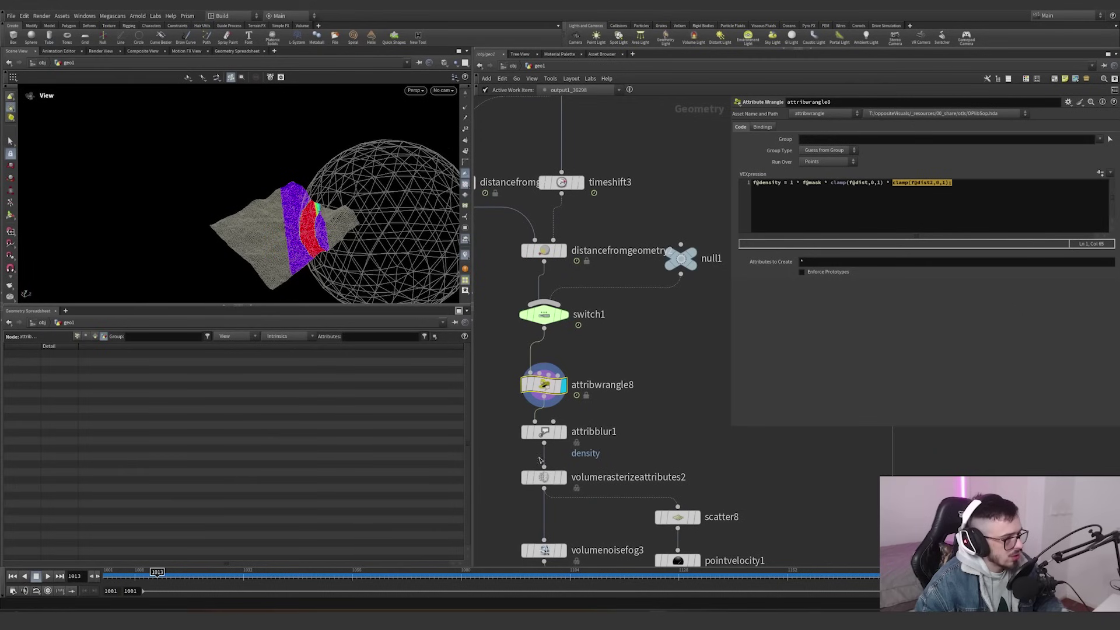
- Display attribblur1 and volumerasterizeattributes2 in turn to inspect the blurred density and its rasterized volume
middle_click_drag(576, 447, 574, 383)
left_click(563, 369)
right_click_drag(286, 238, 448, 215, "alt")
scroll(397, 239, "down", 3)
left_click(562, 413)
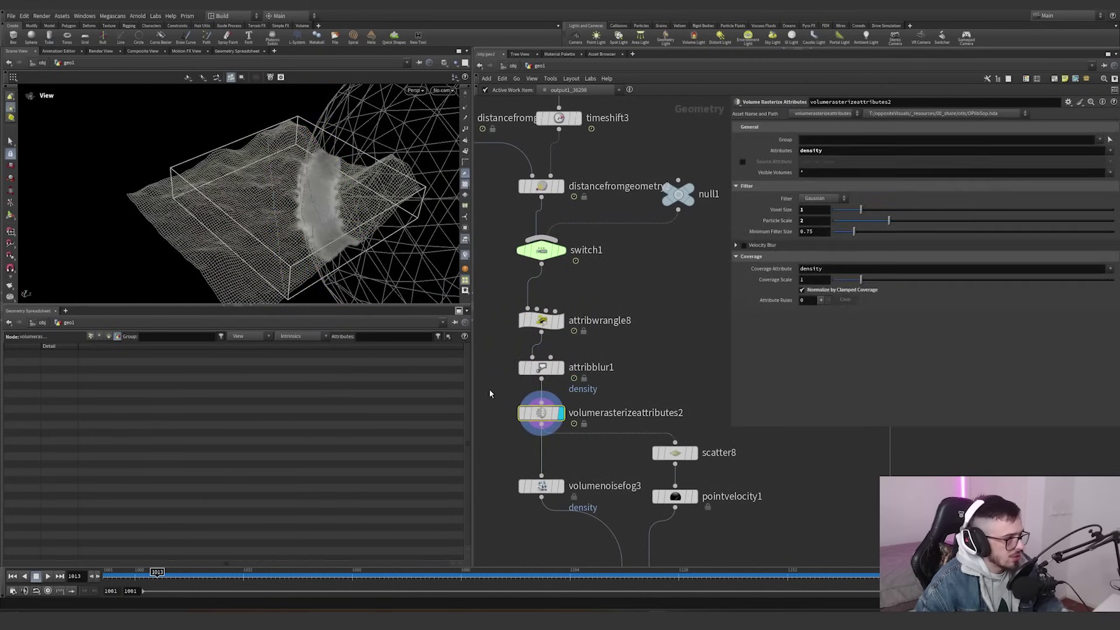
- Display pointvelocity1 and merge3 in turn, then scrub the timeline to inspect the merged density and velocity sources
middle_click_drag(595, 461, 570, 358)
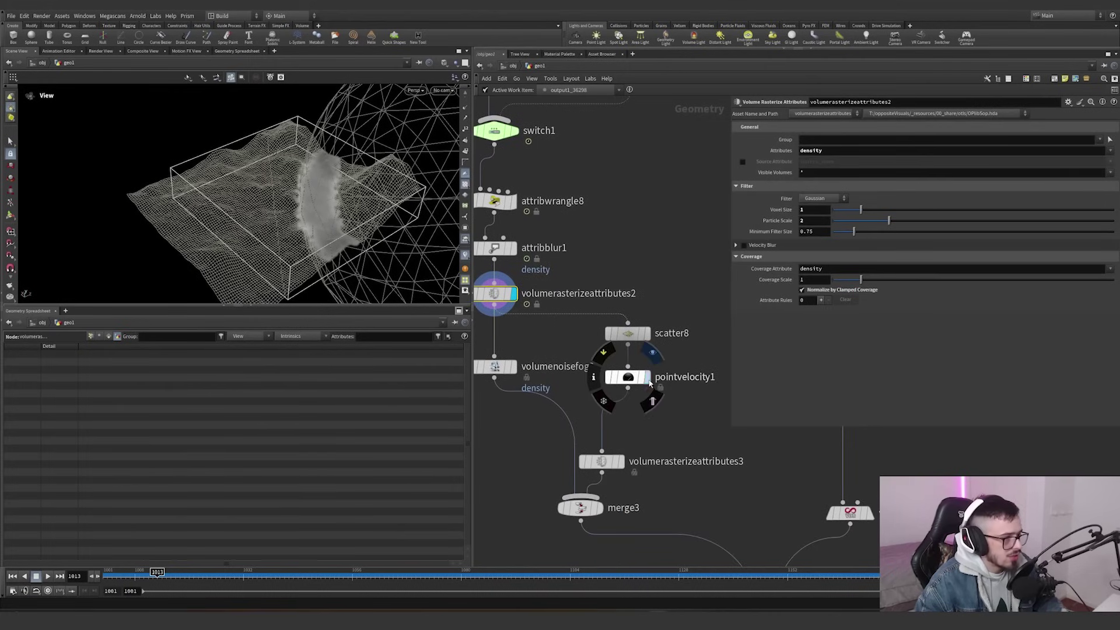
left_click(648, 377)
left_click_drag(691, 408, 664, 385)
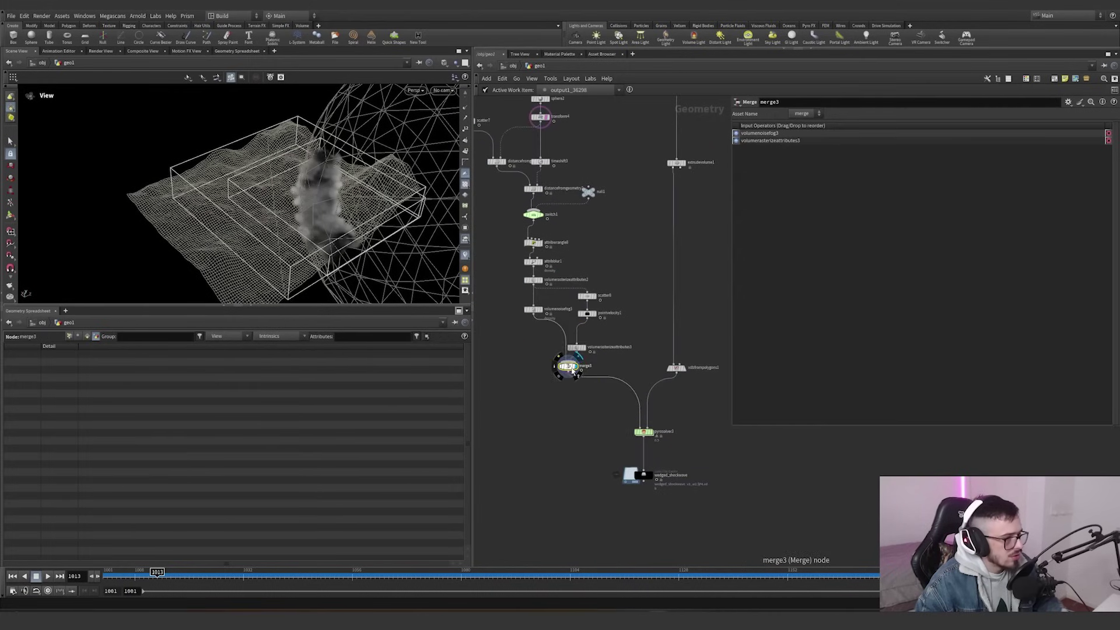
left_click_drag(567, 366, 558, 375)
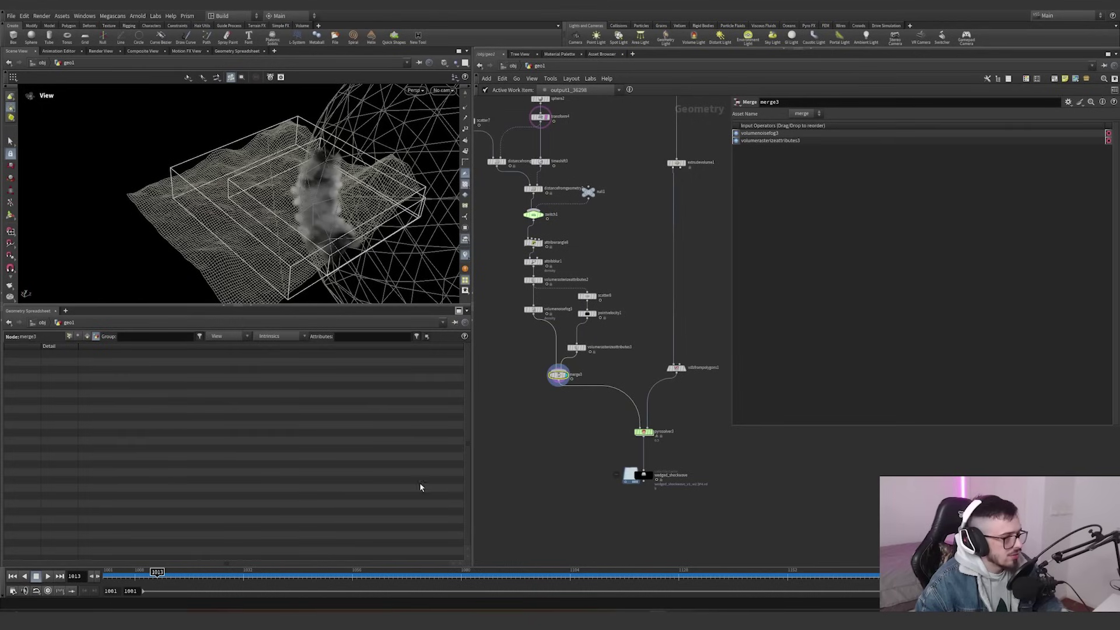
left_click_drag(315, 575, 178, 561)
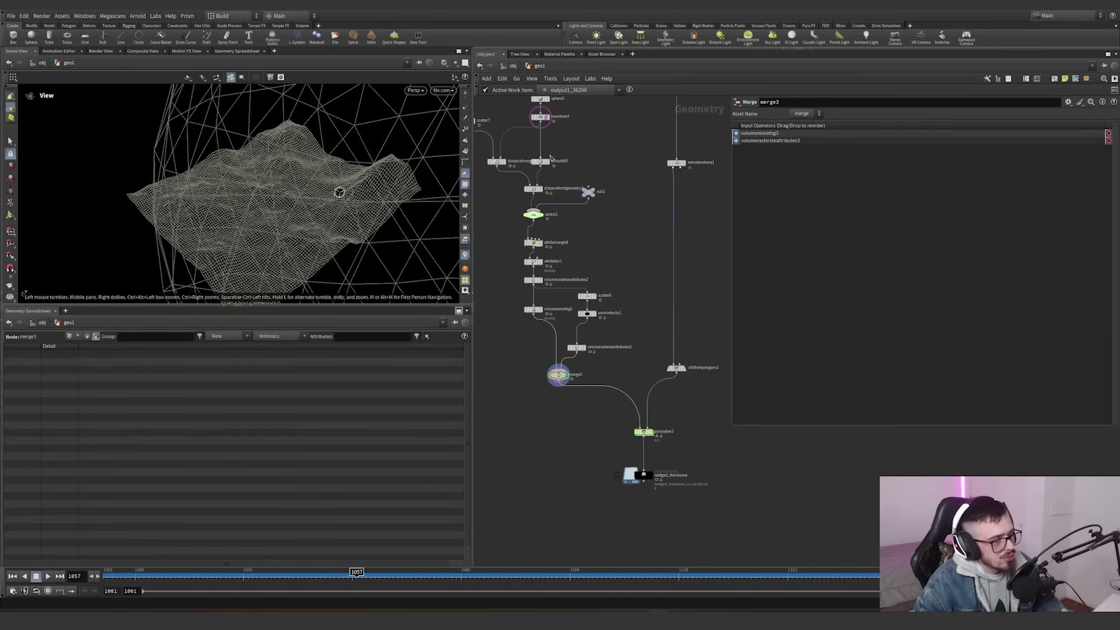
- Display extrudevolume1 and vdbfrompolygons1 in turn to inspect the terrain's solid geometry and collision VDB
left_click(547, 120)
scroll(671, 333, "down", 3)
scroll(674, 261, "up", 5)
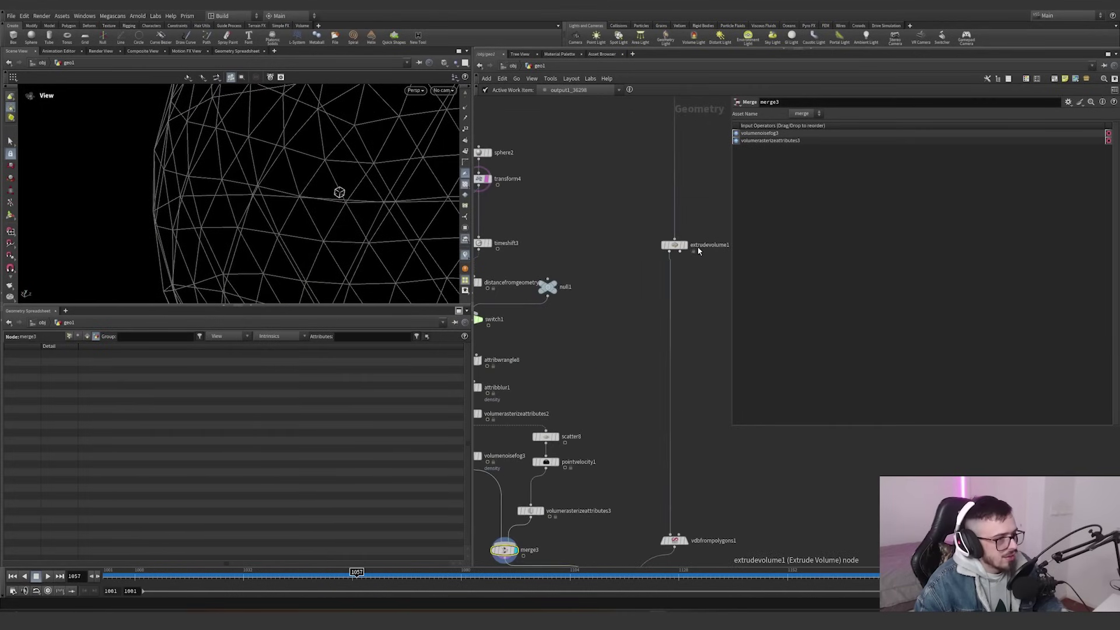
left_click(685, 246)
middle_click_drag(696, 561, 615, 413)
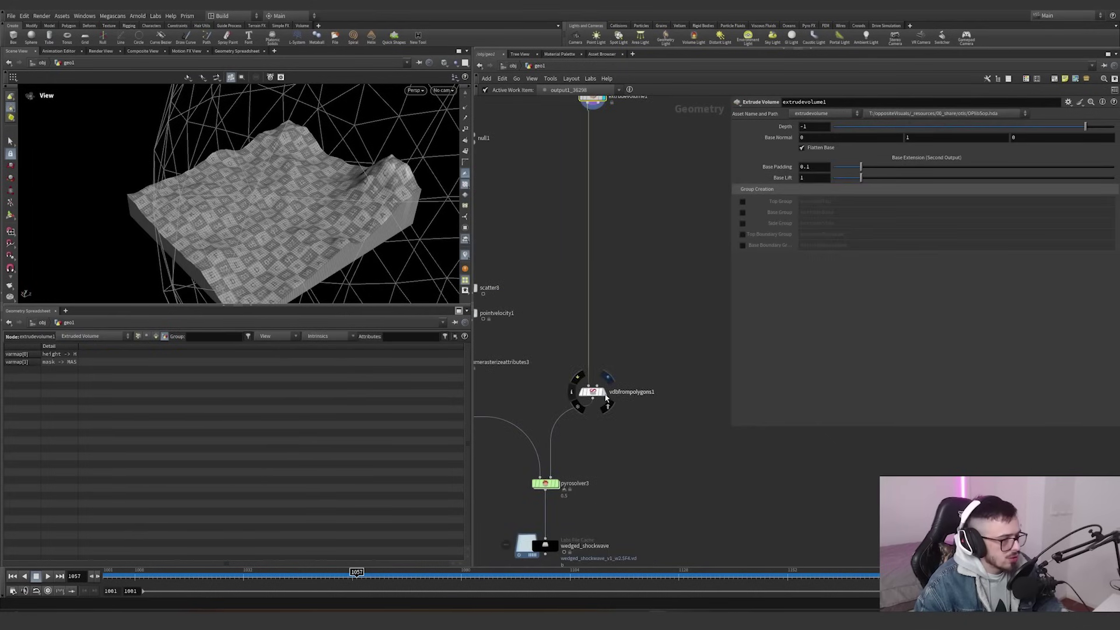
left_click(605, 393)
middle_click_drag(562, 539, 557, 416)
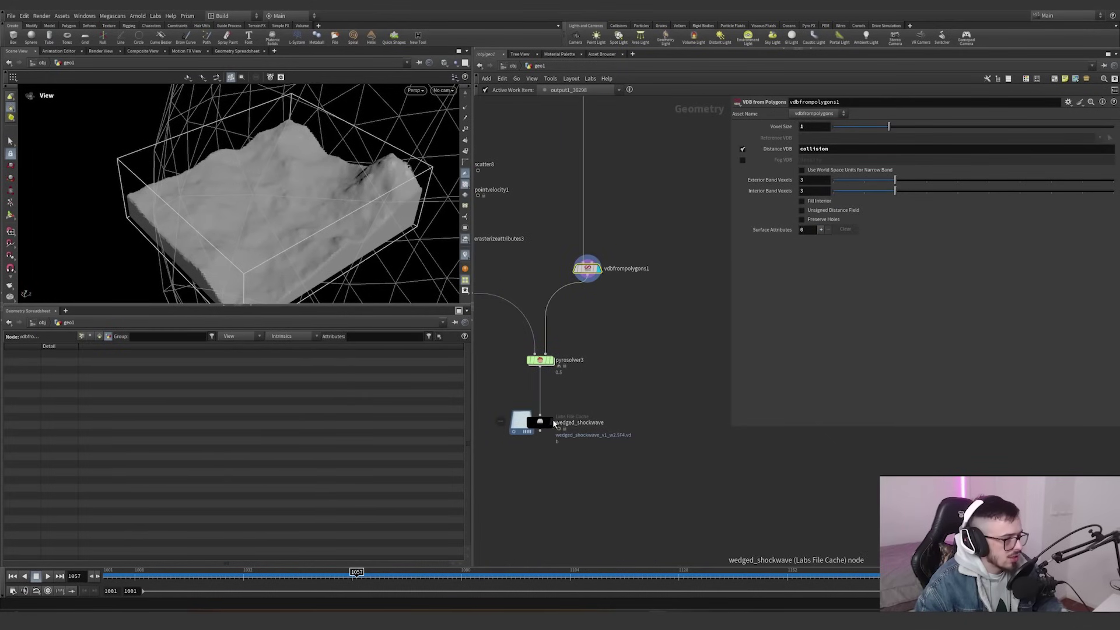
- Display the wedged_shockwave file cache over the terrain and look through cam1
left_click(550, 421)
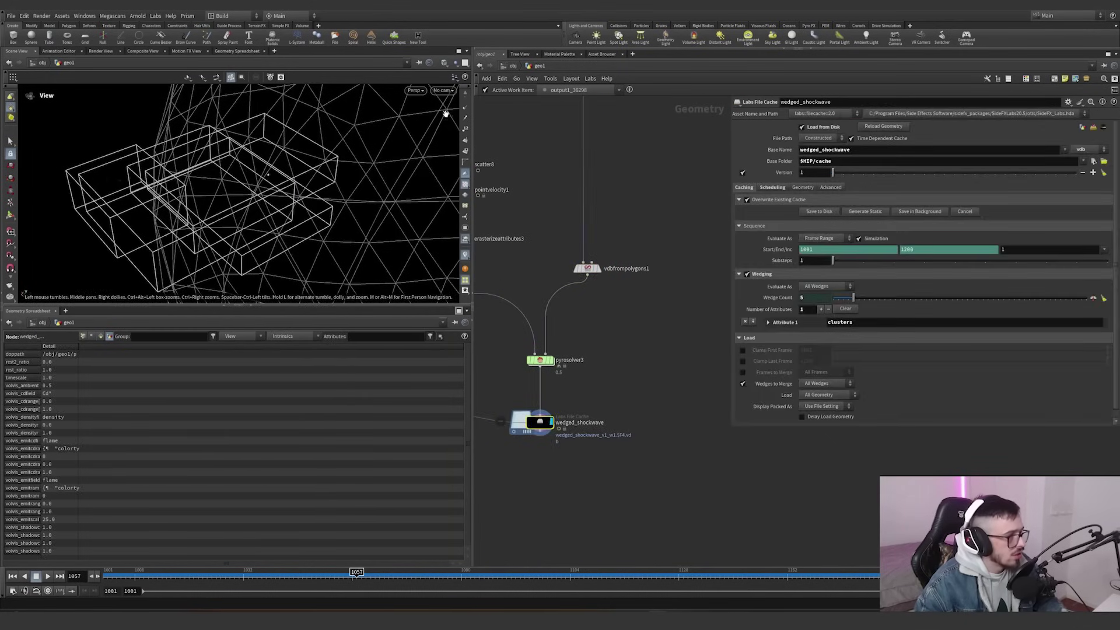
left_click(443, 89)
left_click(450, 132)
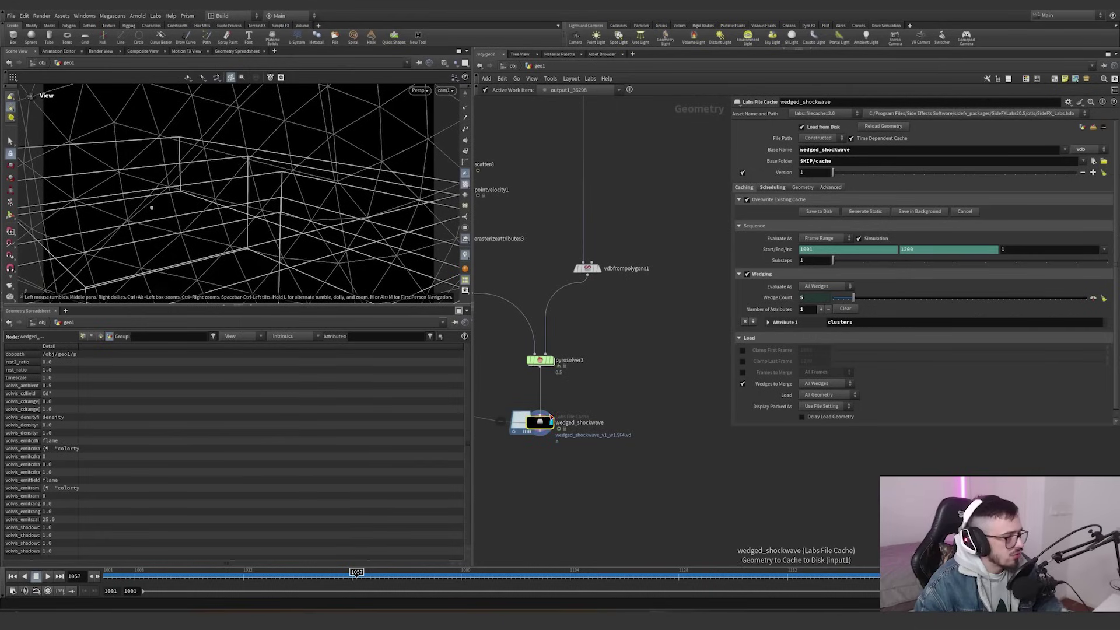
scroll(601, 356, "down", 6)
middle_click_drag(553, 152, 608, 320)
left_click_drag(584, 385, 465, 324)
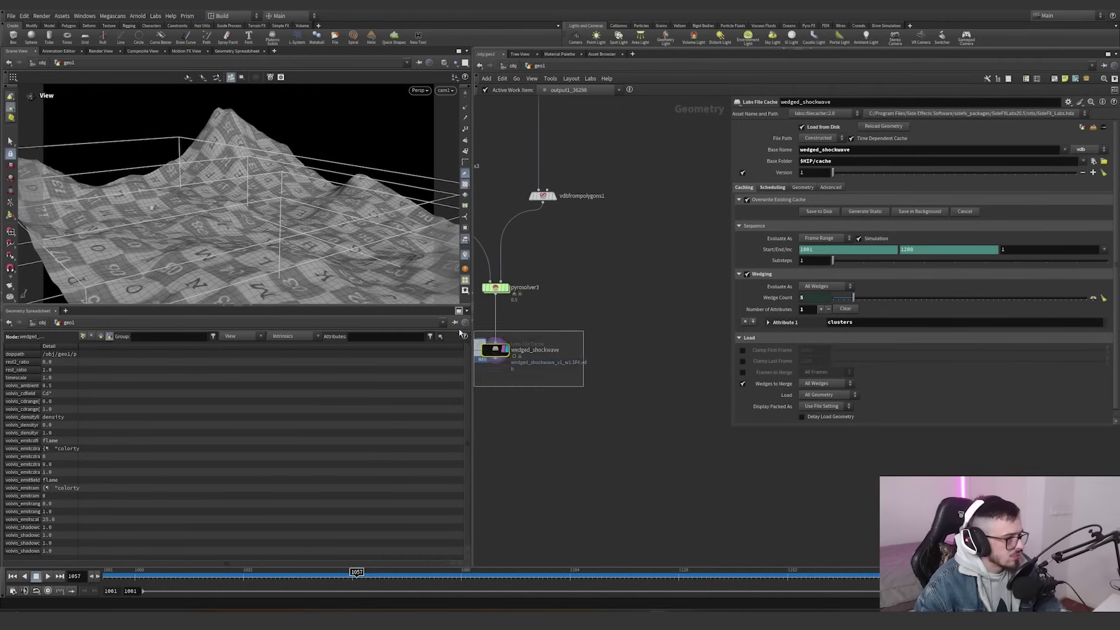
middle_click_drag(572, 355, 662, 490)
scroll(657, 325, "down", 4)
scroll(515, 215, "up", 3)
scroll(566, 198, "down", 2)
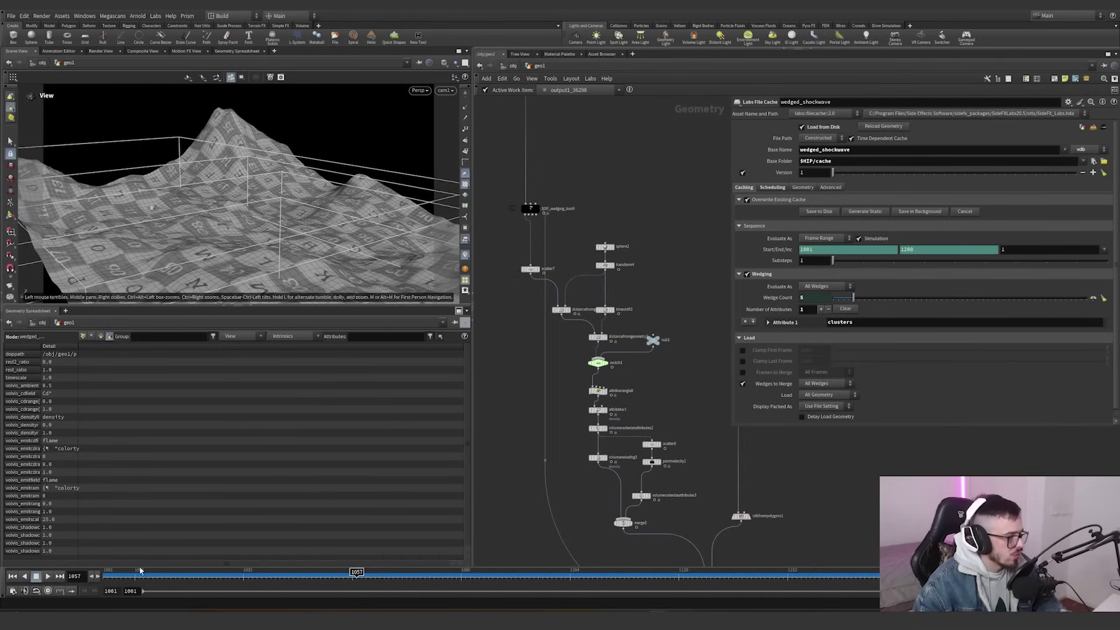
- Scrub the cached shockwave to about frame 1028 and examine the smoke through the camera and from above
left_click(256, 573)
left_click_drag(269, 560, 201, 559)
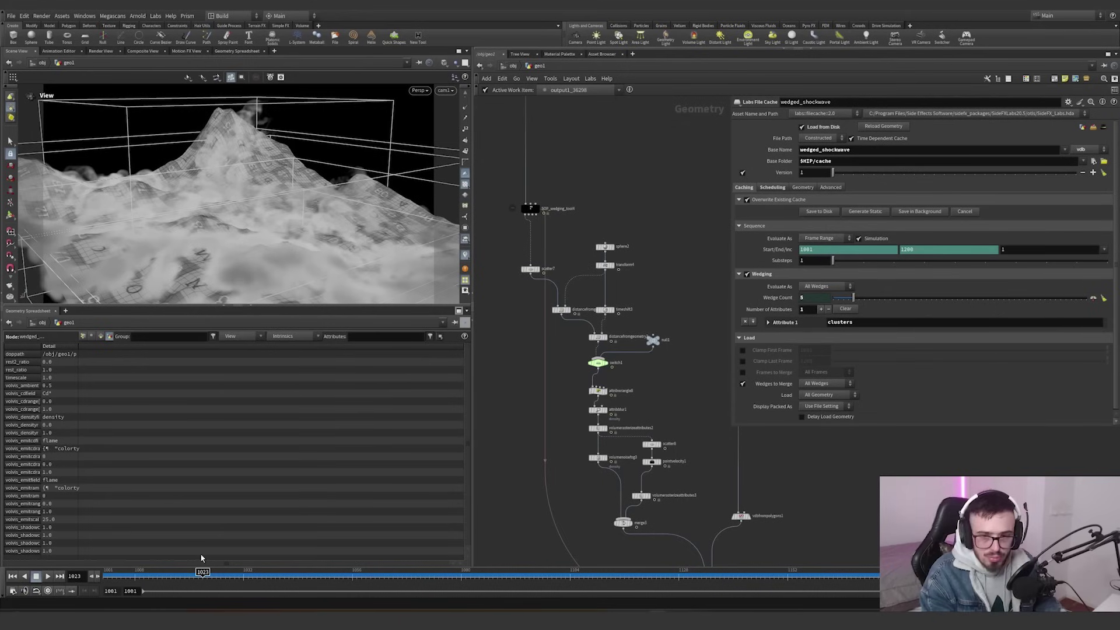
left_click_drag(220, 573, 230, 573)
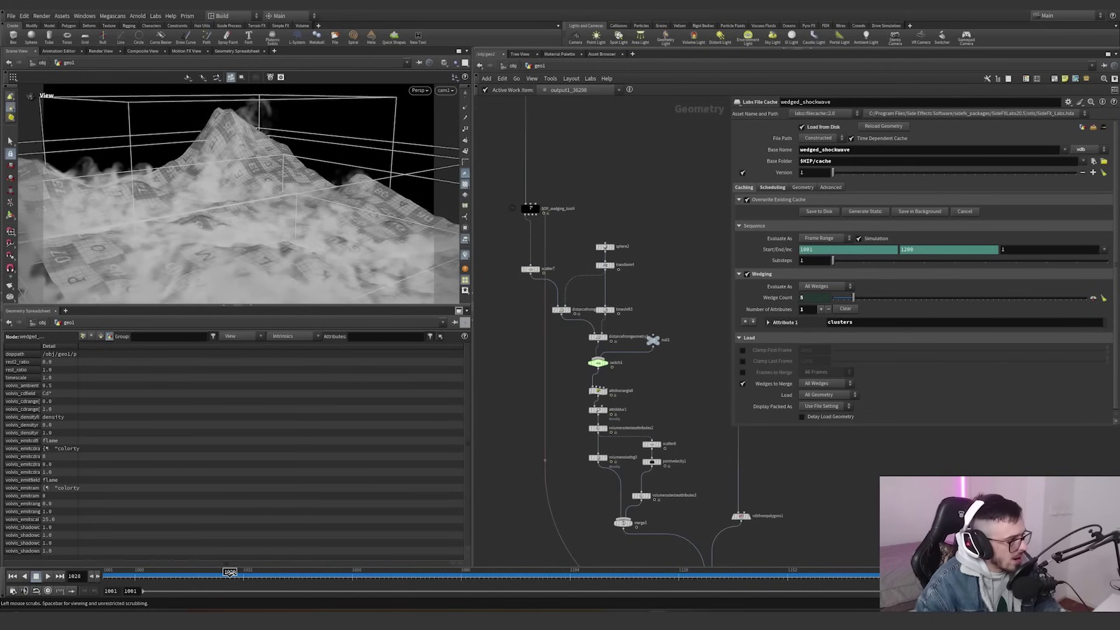
left_click_drag(265, 227, 103, 272)
right_click_drag(103, 272, 185, 242)
left_click_drag(184, 242, 224, 293)
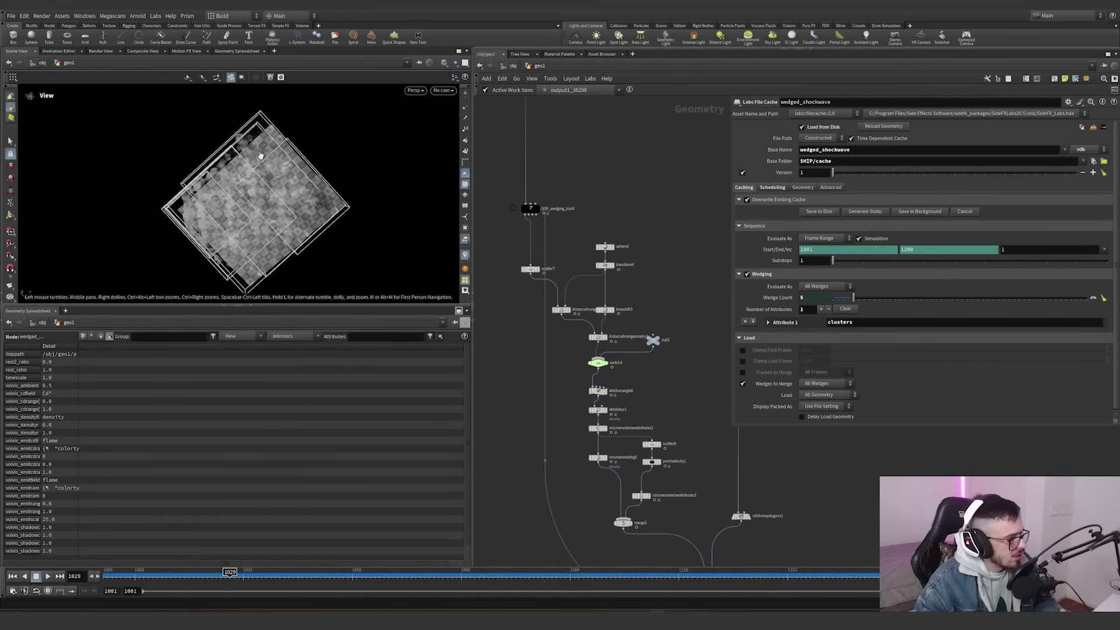
- Turn Wedges to Merge off and back on in wedged_shockwave to compare one wedge with all, and show the reference grid
scroll(584, 350, "down", 2)
middle_click_drag(647, 528, 566, 381)
scroll(566, 417, "up", 4)
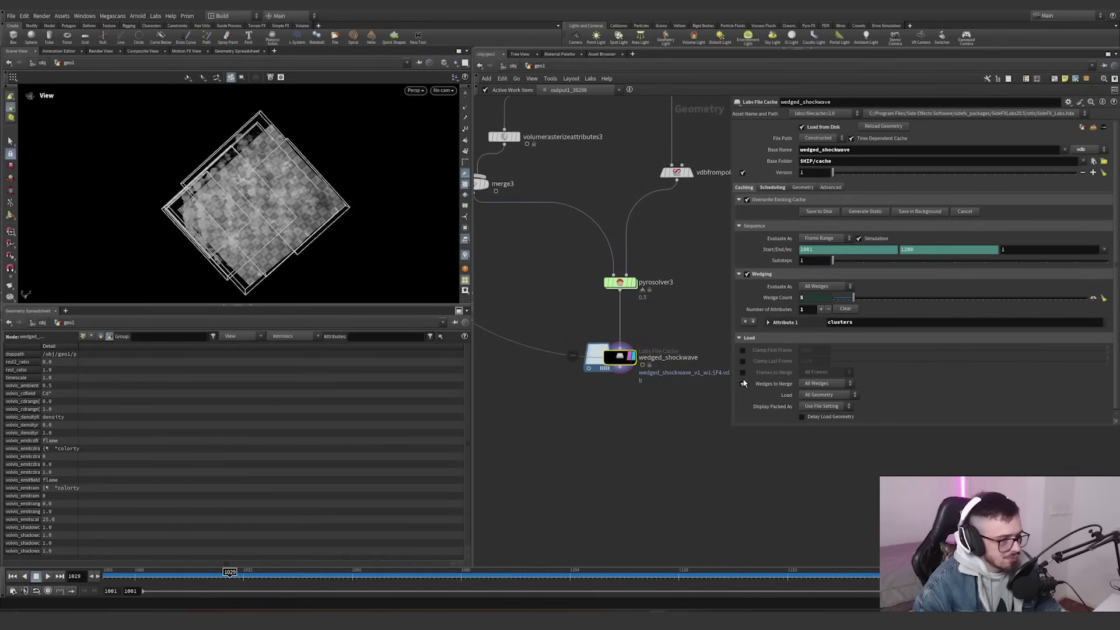
left_click(742, 384)
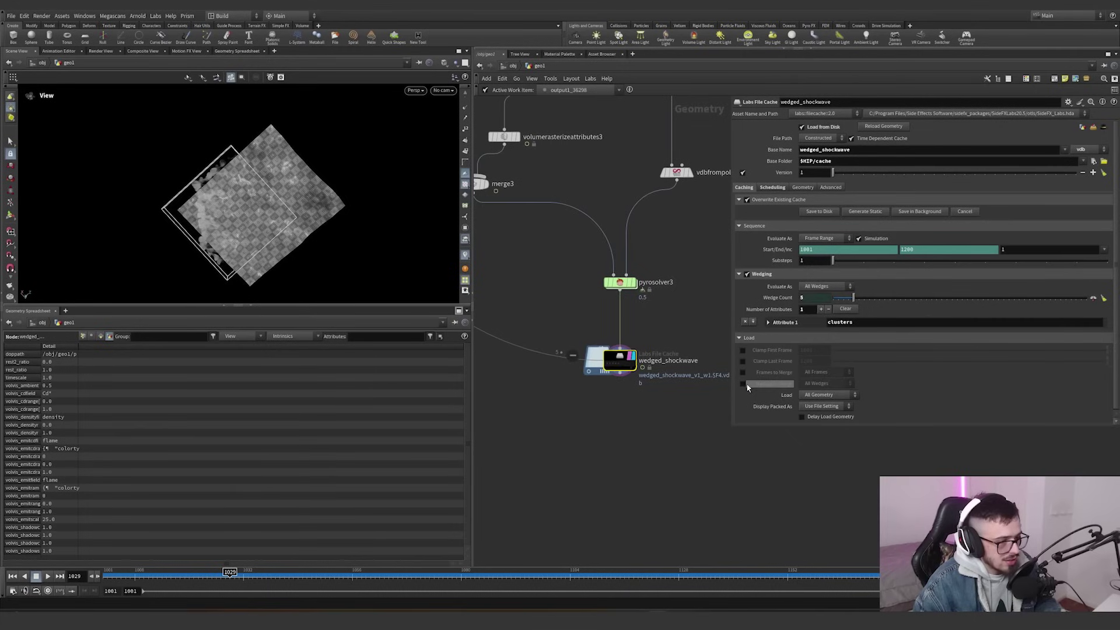
left_click(743, 384)
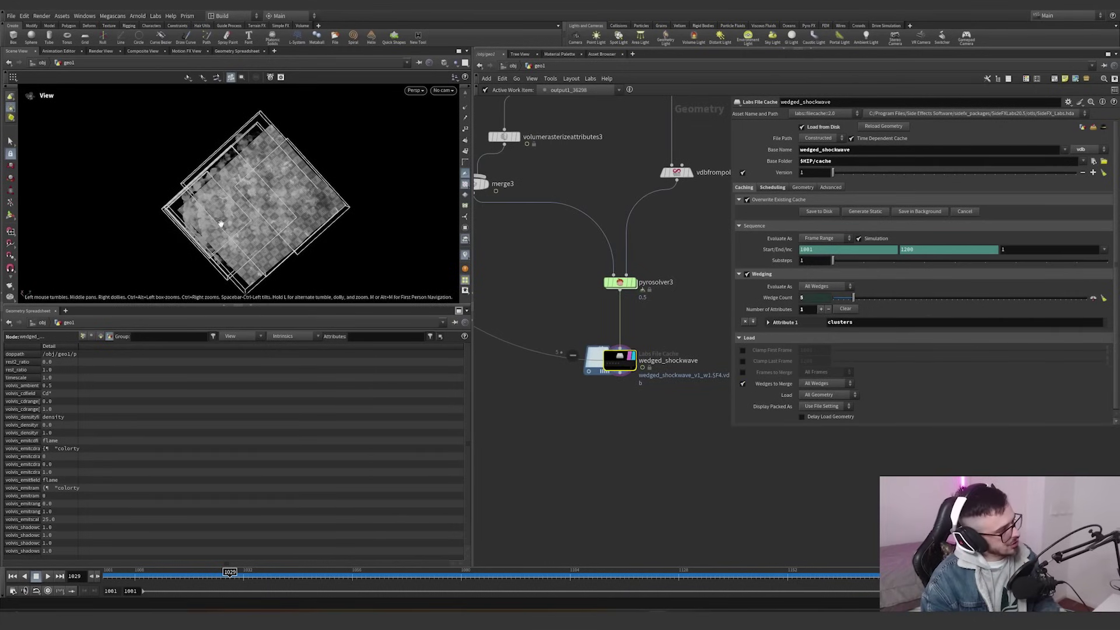
scroll(465, 103, "up", 3)
left_click(465, 102)
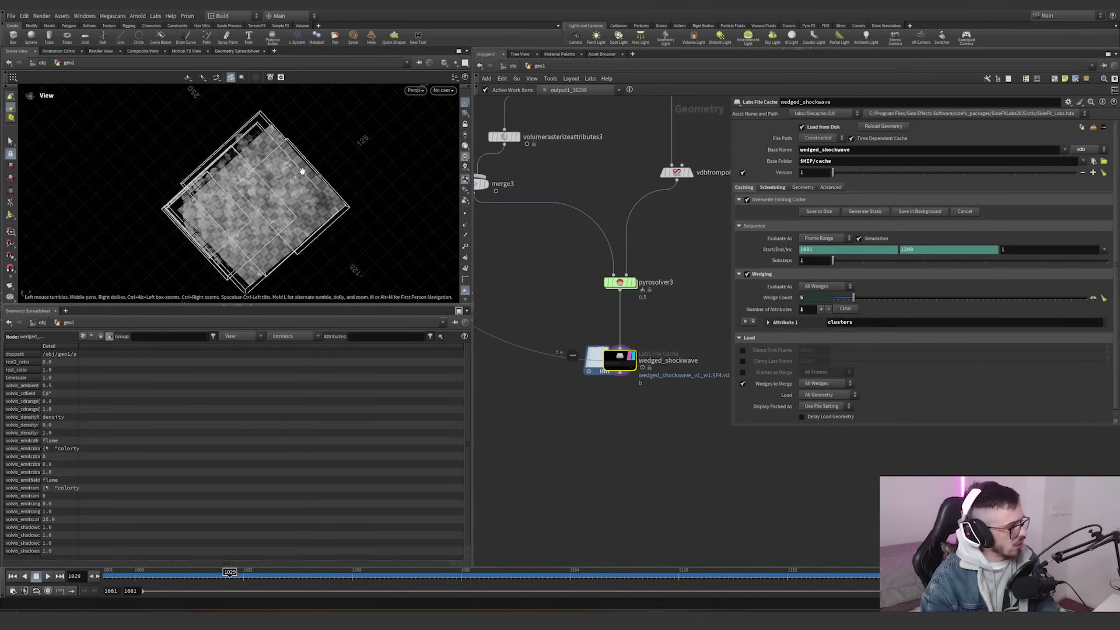
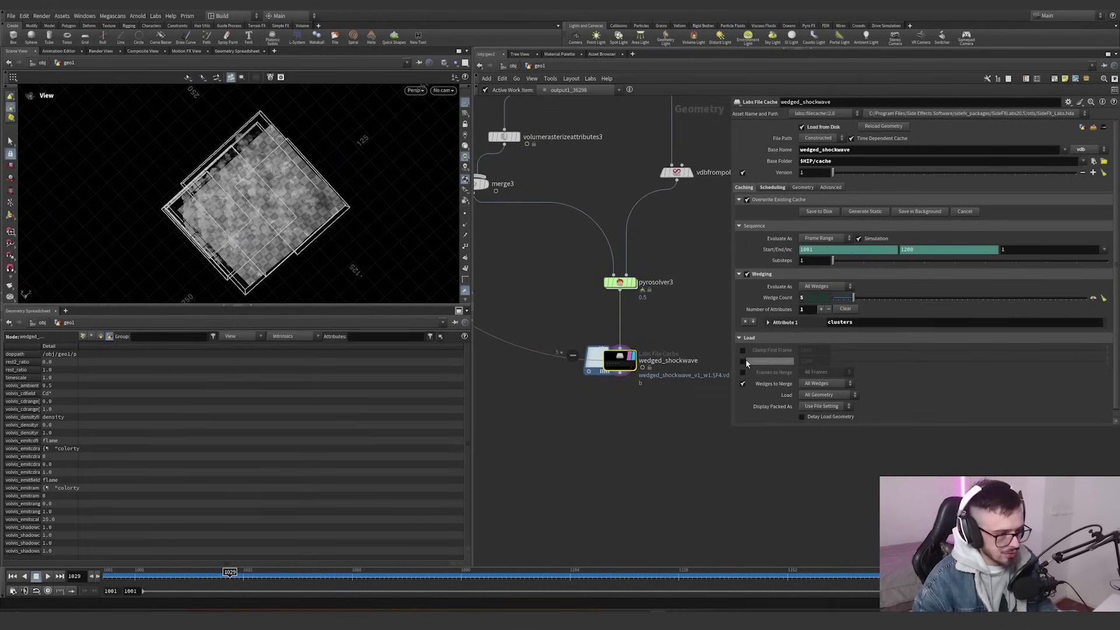
- Turn off Wedges to Merge in wedged_shockwave and step through the individual wedges' work items to inspect each cached simulation over the terrain
left_click(742, 385)
scroll(617, 379, "up", 3)
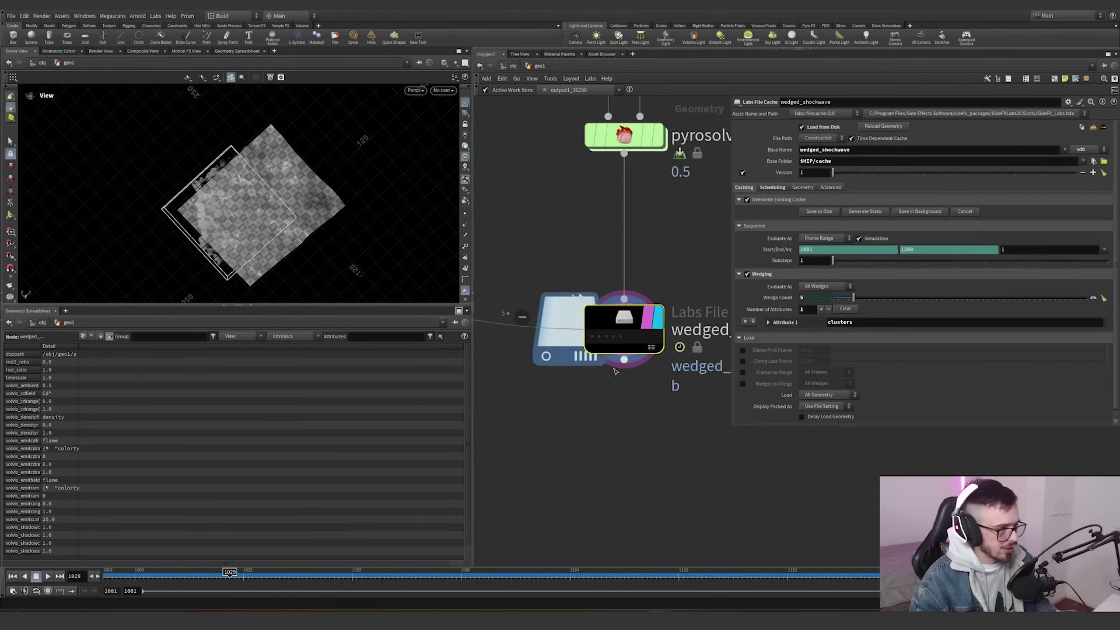
left_click(599, 337)
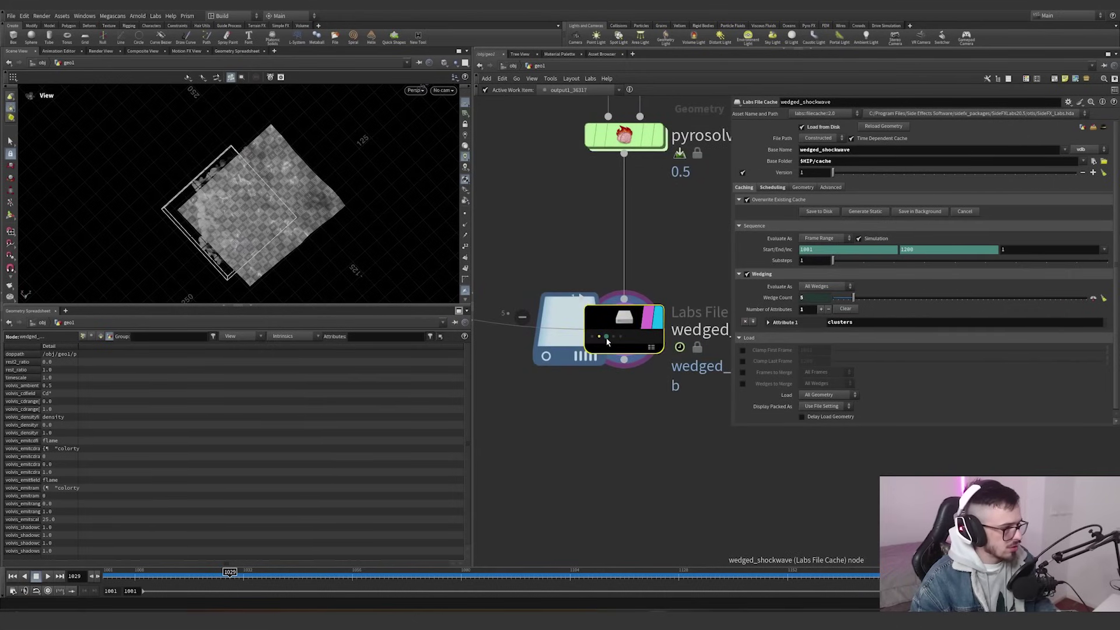
left_click(612, 338)
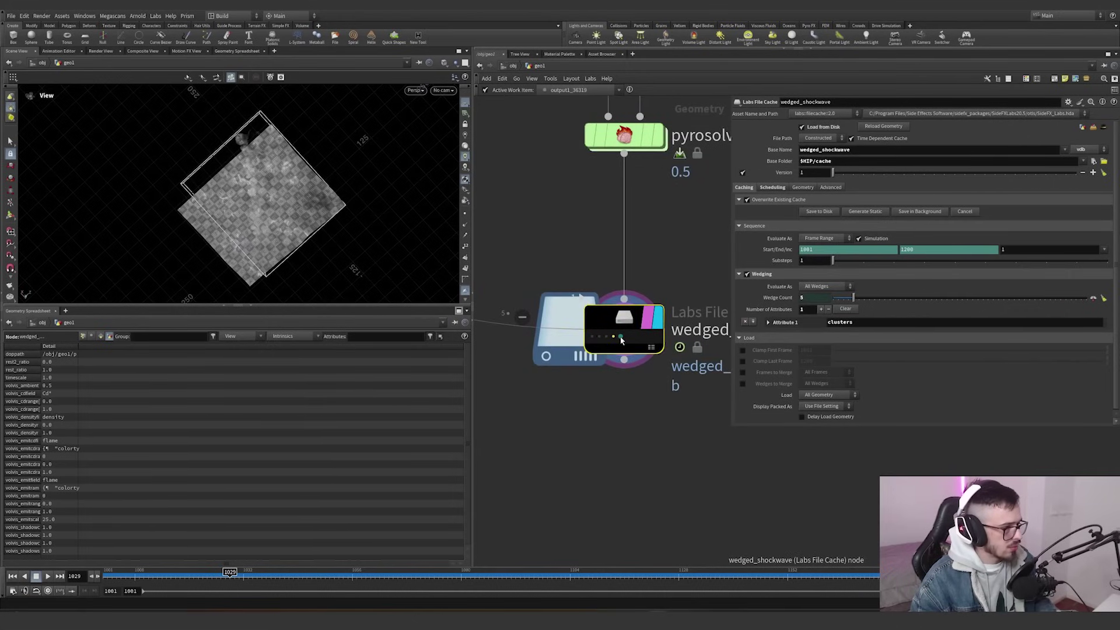
left_click(608, 337)
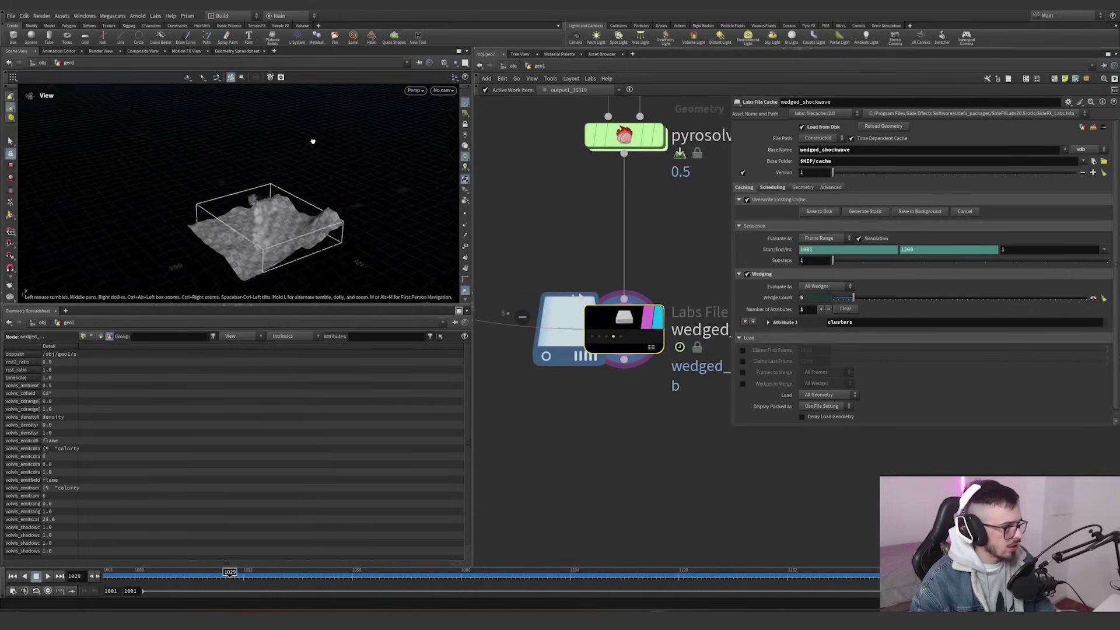
left_click(600, 338)
left_click(591, 337)
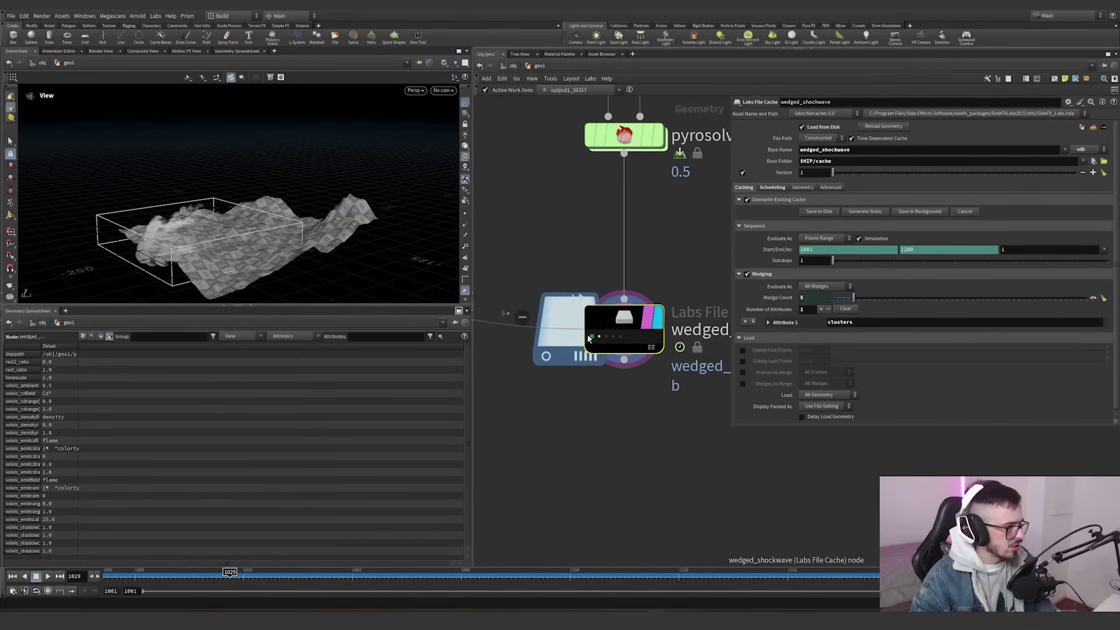
left_click(621, 338)
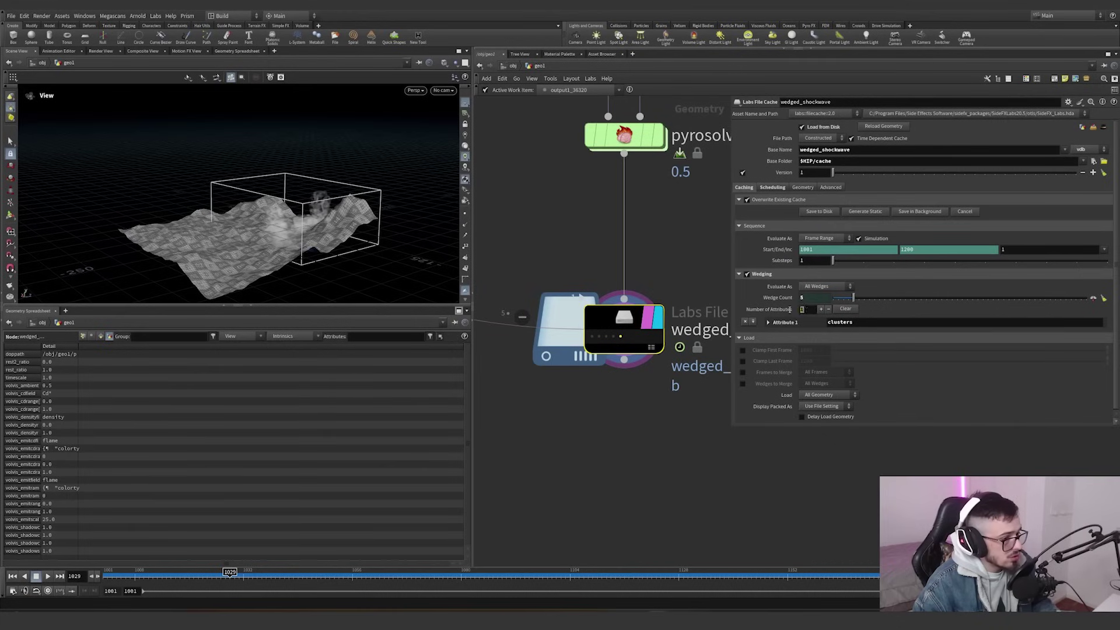
- Add a second wedge attribute named size to wedged_shockwave, using a Custom Range with Min Value 1 and Max Value .5
left_click(821, 309)
left_click(786, 334)
left_click_drag(879, 346, 732, 352)
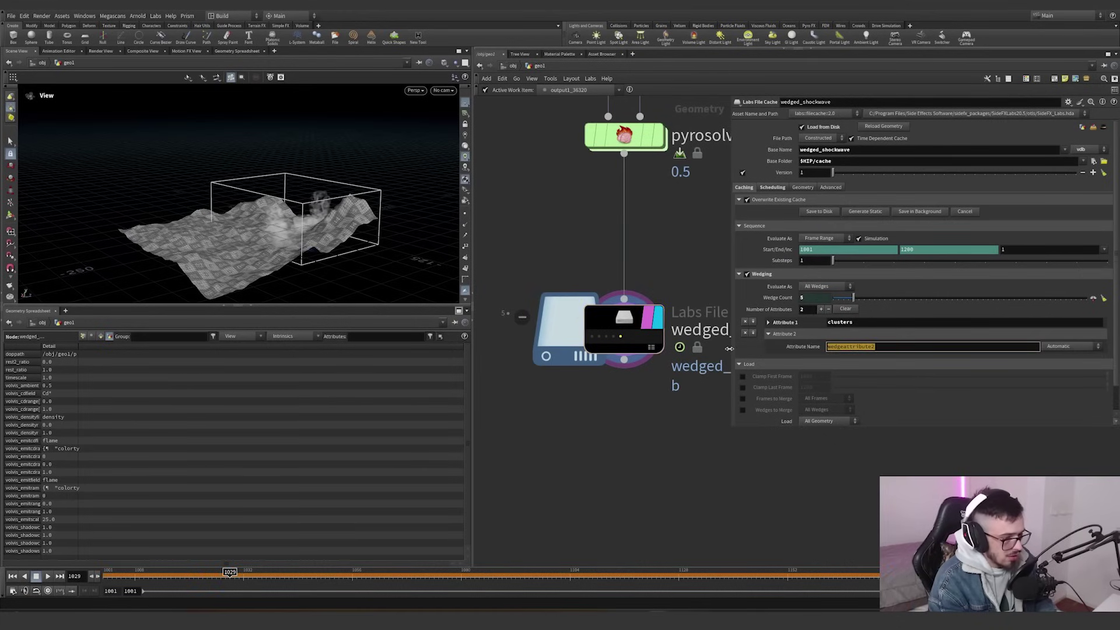
type("size")
key("Return")
left_click(1065, 346)
left_click(1074, 366)
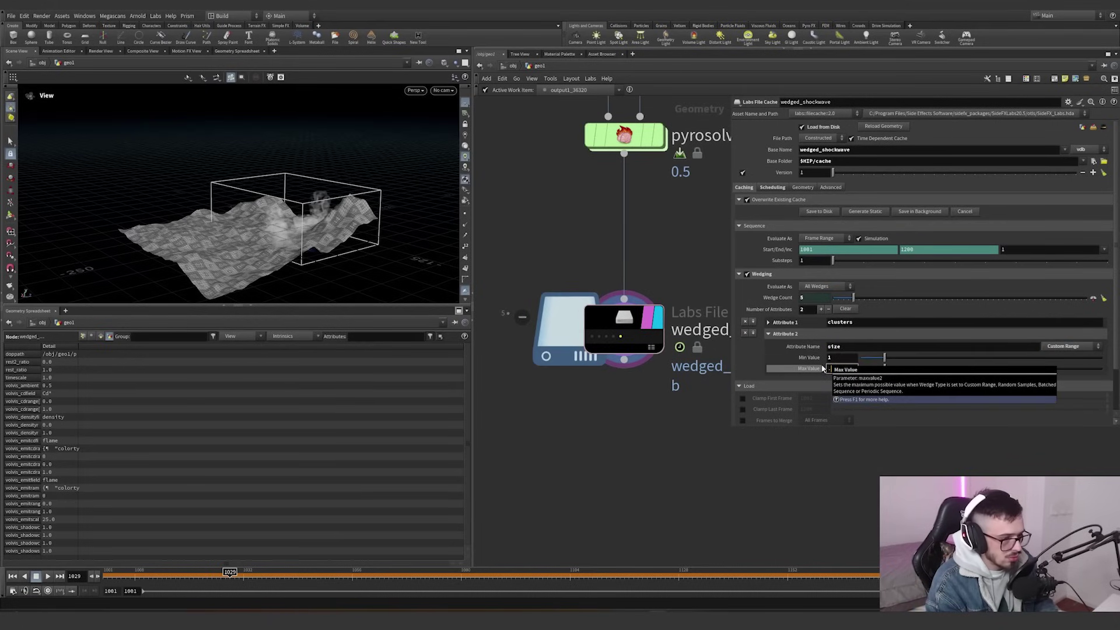
type(".5")
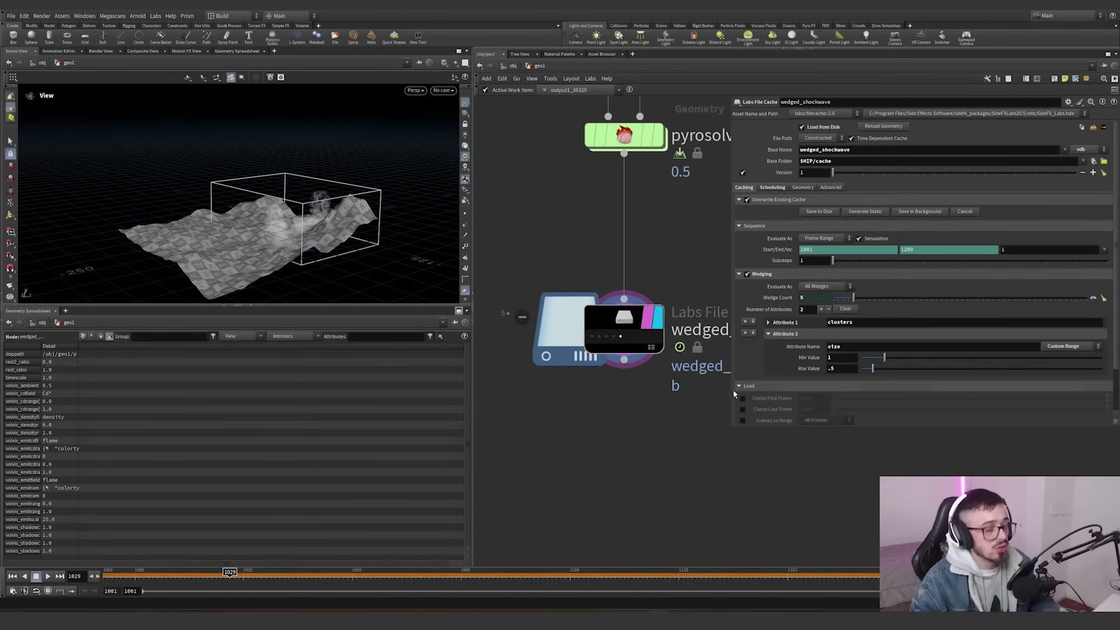
- Open the Setup parameters of pyrosolver3 and examine its Voxel Size as a value that could be wedged
left_click_drag(681, 411, 588, 300)
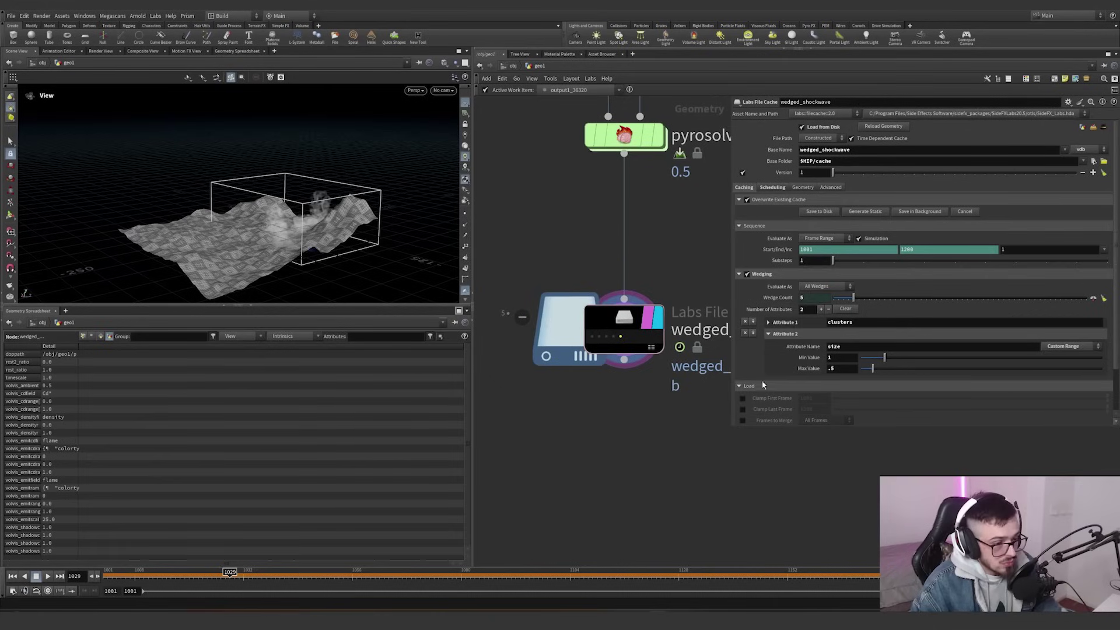
scroll(645, 339, "down", 2)
left_click_drag(706, 259, 639, 212)
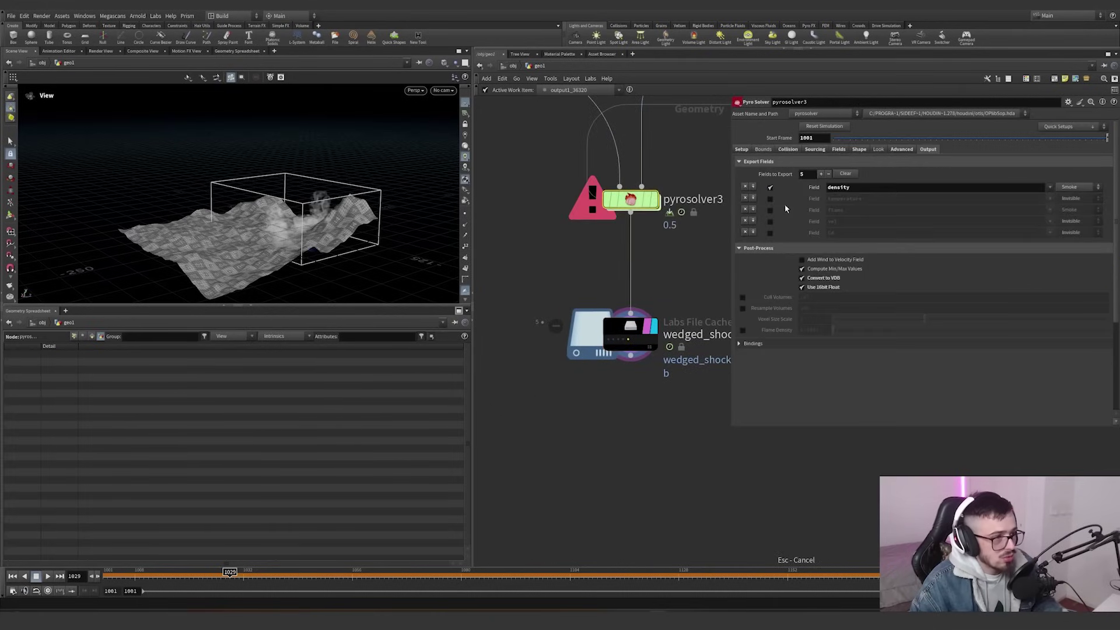
left_click(743, 150)
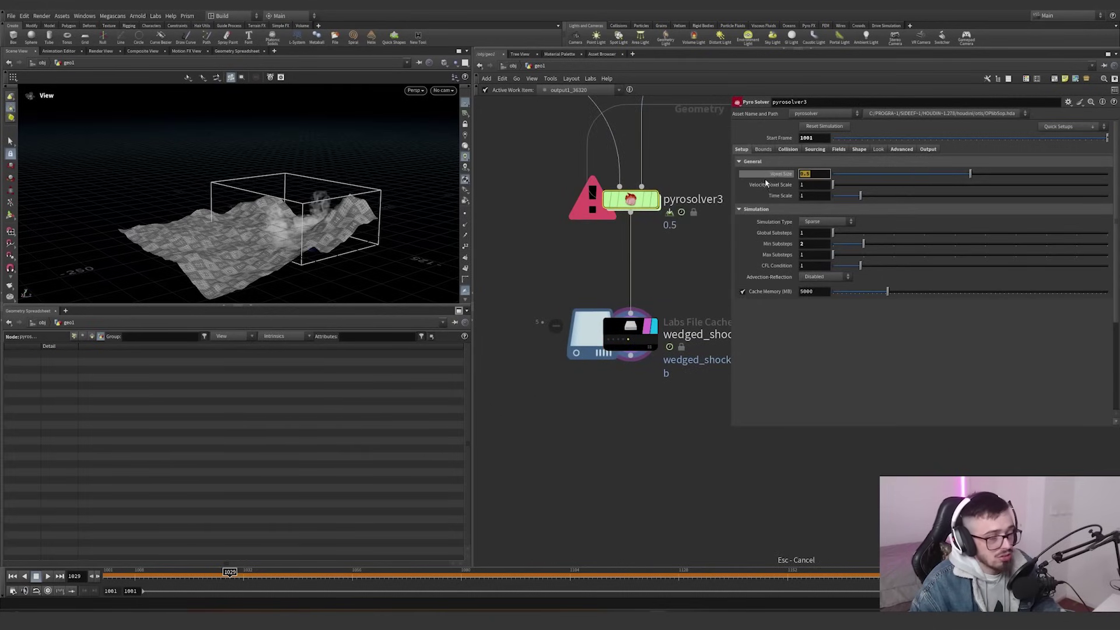
- Remove the size wedge attribute from wedged_shockwave
left_click_drag(681, 408, 576, 307)
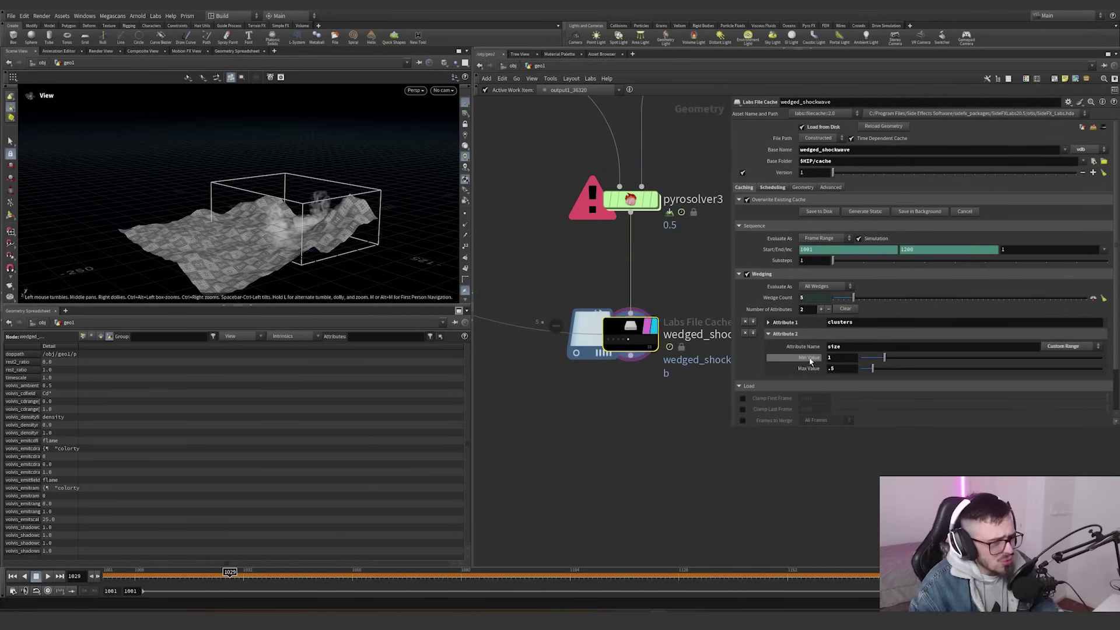
left_click(745, 333)
- Add a new SOP Wedging Tool fed by the attribute wrangle below the frustum node, and display it
scroll(657, 394, "down", 7)
middle_click_drag(684, 387, 613, 426)
scroll(639, 366, "down", 3)
middle_click_drag(524, 368, 647, 395)
scroll(600, 390, "down", 3)
scroll(548, 374, "up", 6)
middle_click_drag(548, 374, 484, 438)
scroll(591, 353, "up", 4)
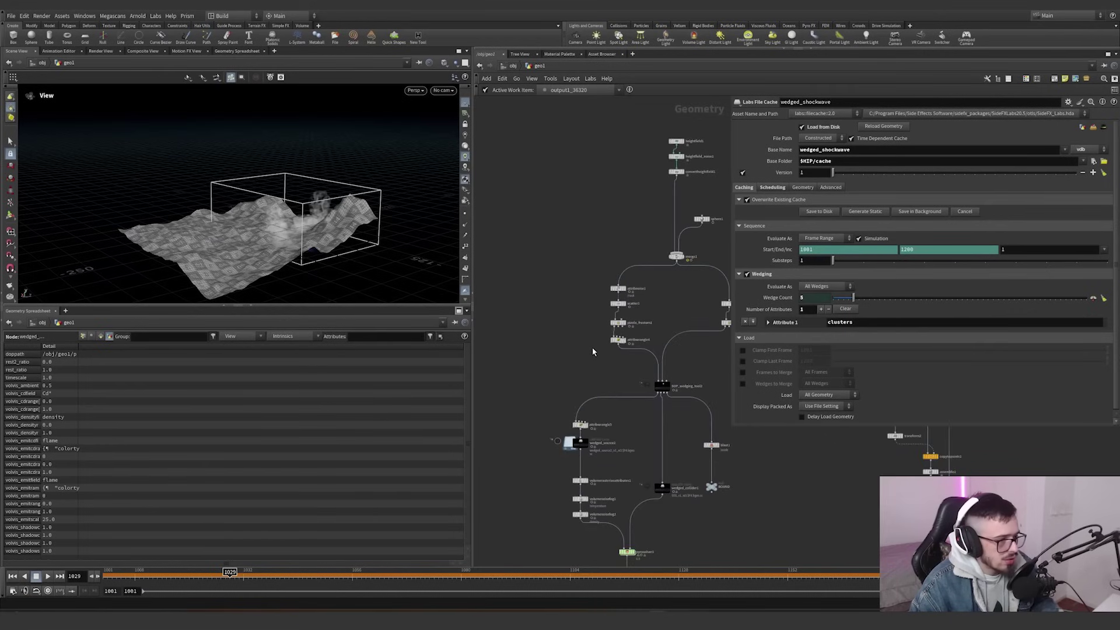
key("Tab")
type("we")
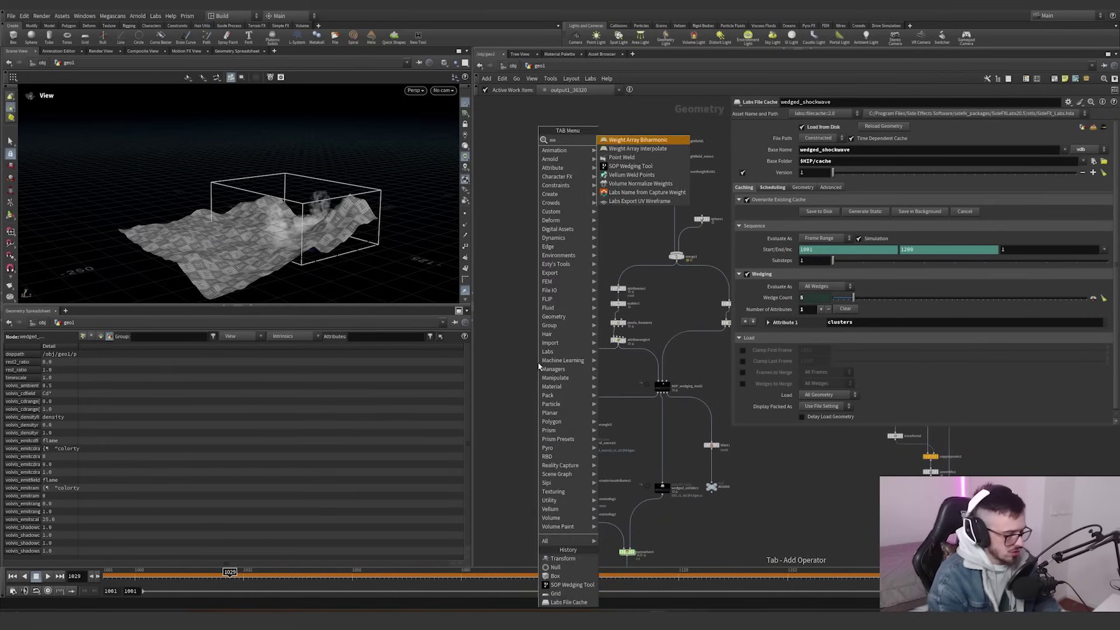
type("ds")
key("Return")
left_click(538, 367)
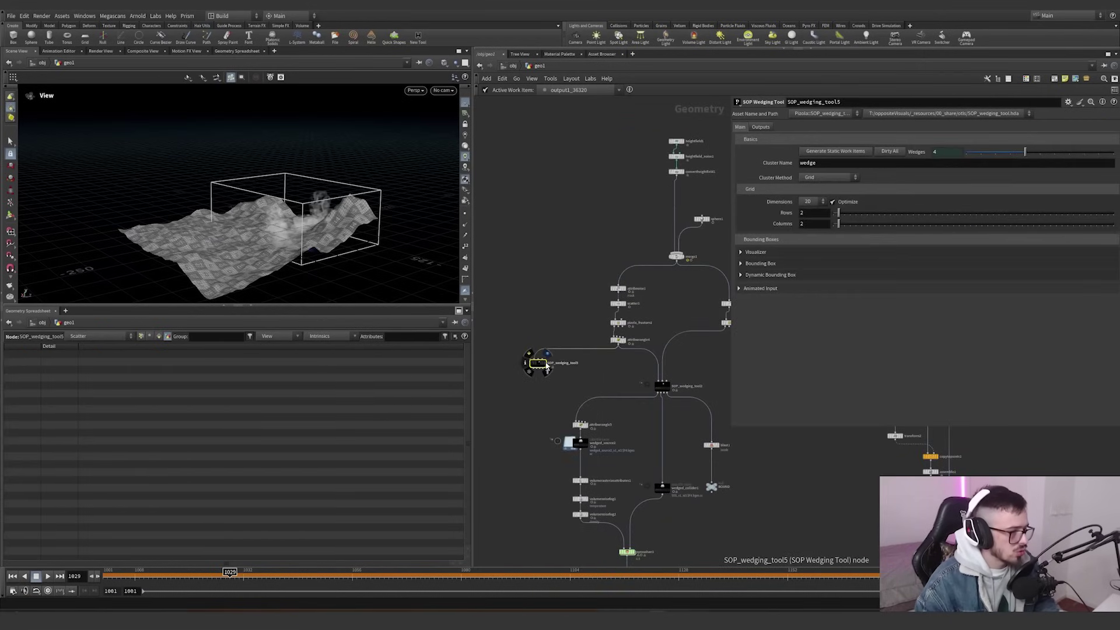
left_click(547, 354)
- Compare the source points displayed at attribwrangle4 with the new tool's default grid wedges over the terrain
scroll(560, 373, "up", 3)
left_click_drag(304, 216, 342, 228)
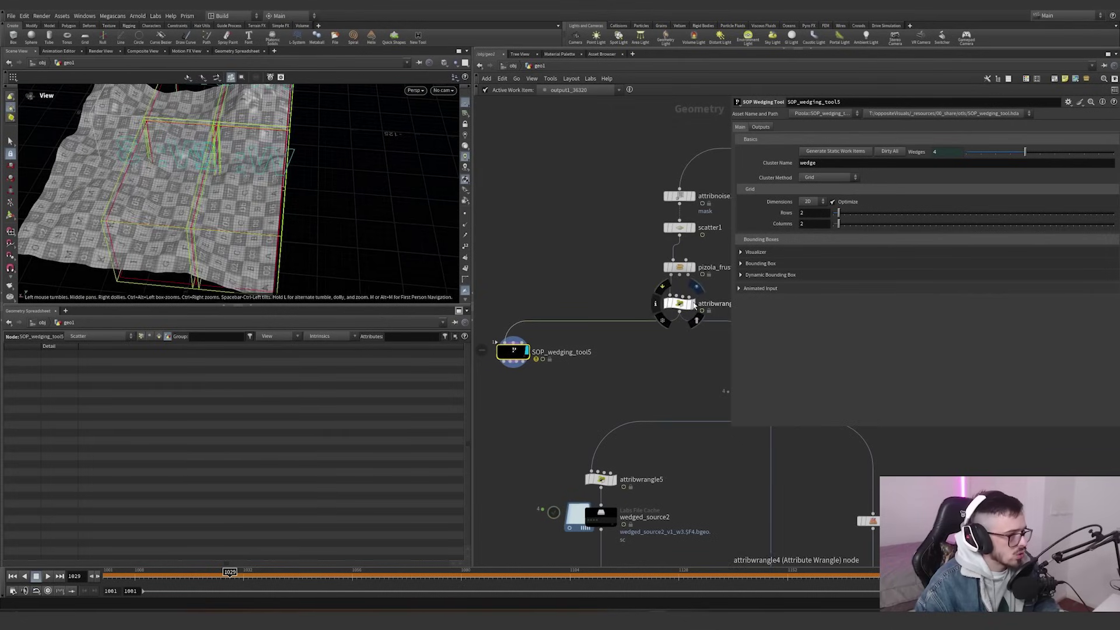
left_click(693, 304)
left_click_drag(711, 346, 671, 304)
left_click_drag(200, 215, 239, 194)
left_click(527, 350)
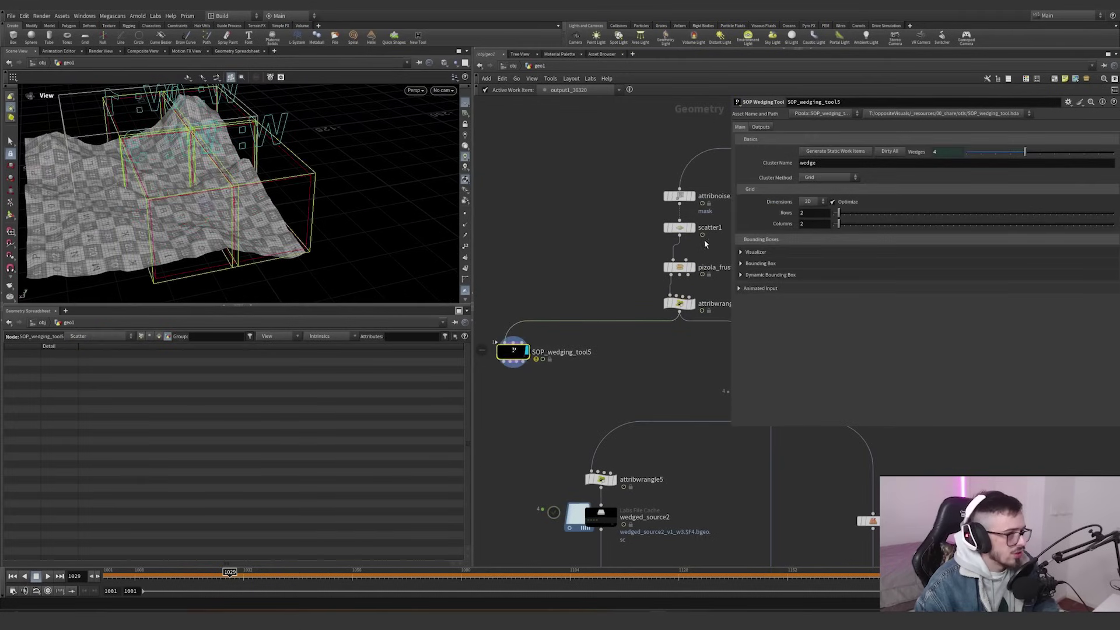
- Set the new tool's Cluster Method to Scatter and examine the scattered wedge bounding boxes
left_click(814, 178)
left_click(810, 194)
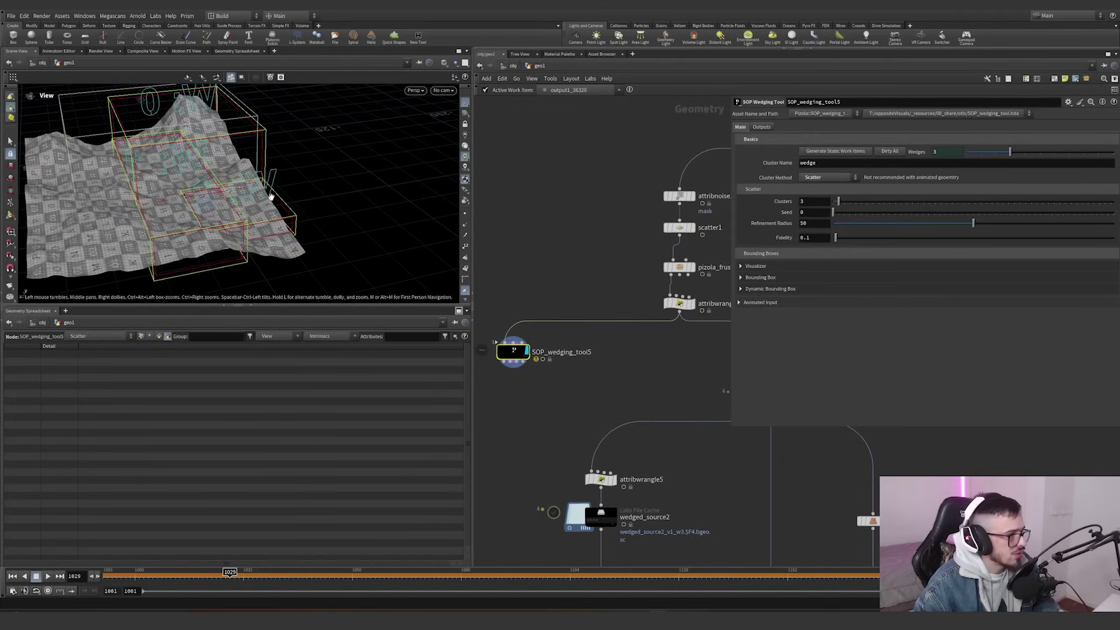
left_click_drag(221, 193, 261, 174)
- Set the Cluster Method to VDB from Particles, with Voxel Size 1 and Point Radius Scale 6
left_click(811, 178)
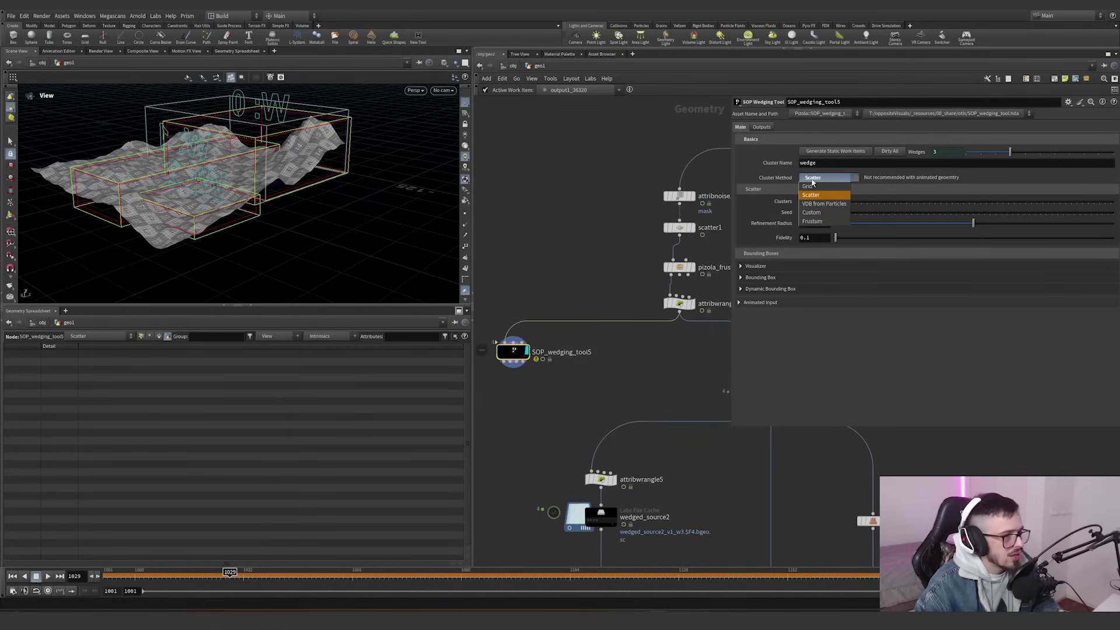
left_click(823, 204)
left_click_drag(237, 191, 373, 163)
left_click_drag(1113, 212, 1113, 212)
middle_click_drag(815, 201, 861, 203)
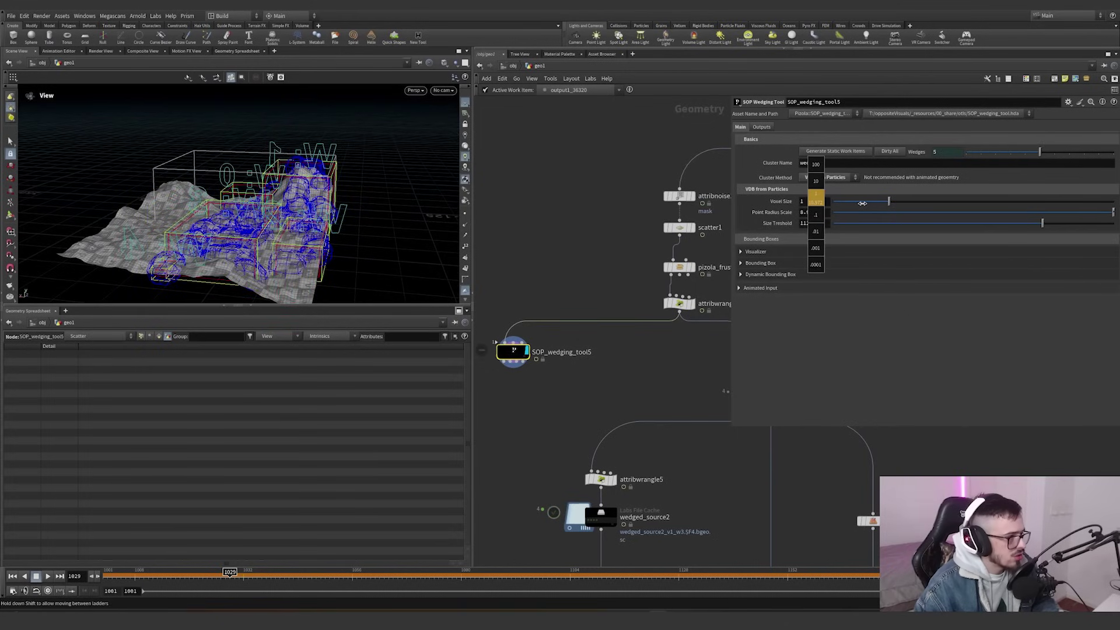
middle_click_drag(458, 283, 807, 237)
middle_click_drag(795, 347, 822, 209)
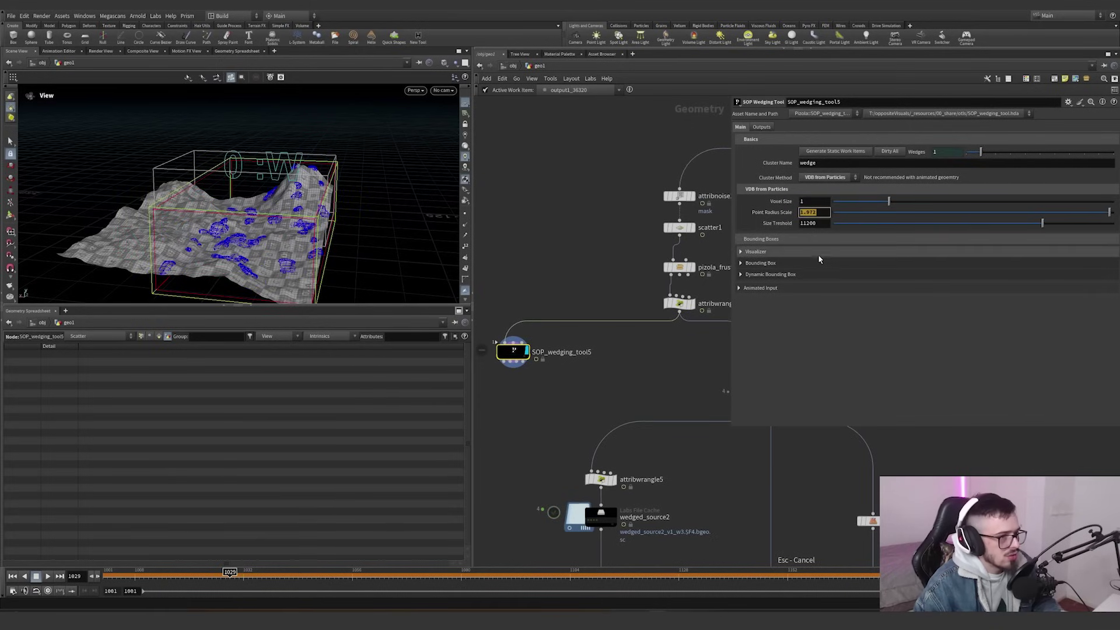
key("Return")
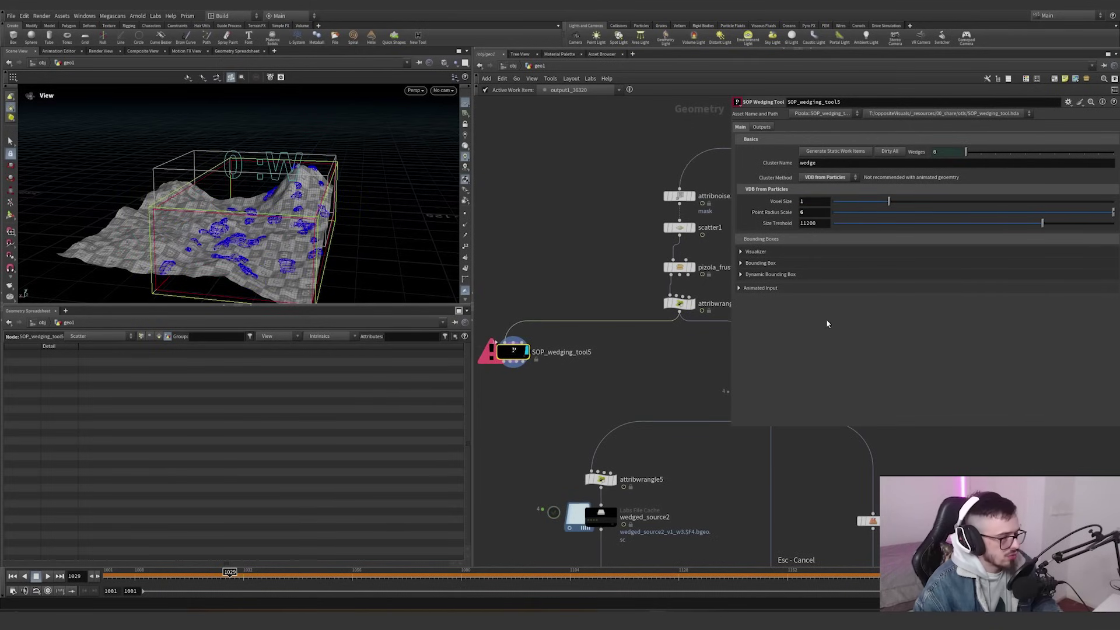
- Set the Size Threshold of the VDB from Particles clustering to 3000
left_click_drag(310, 221, 370, 226)
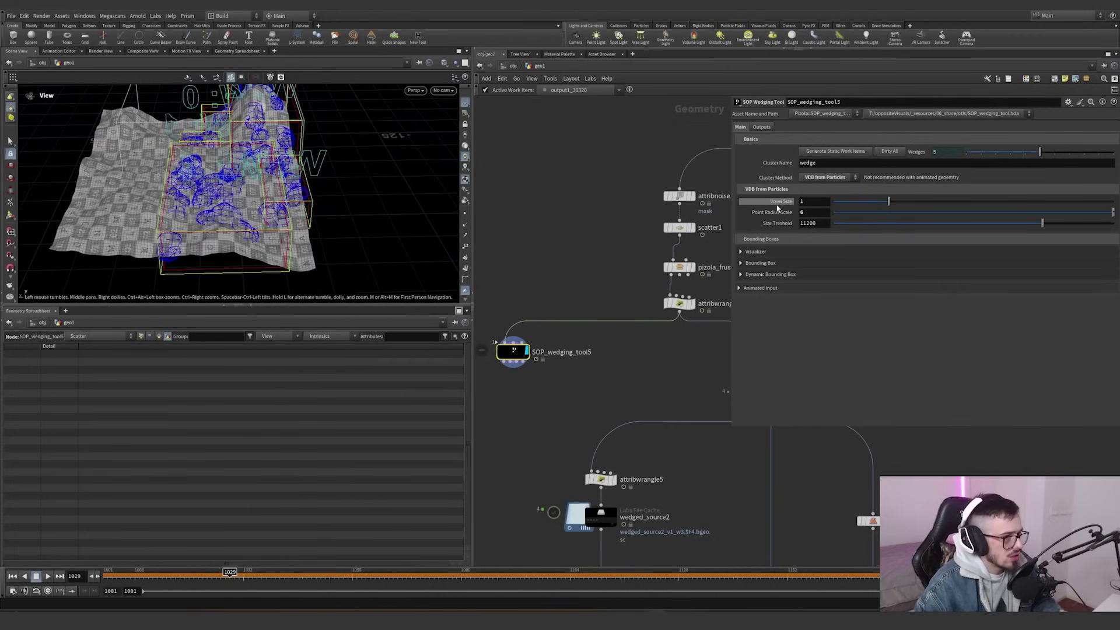
left_click_drag(820, 223, 736, 227)
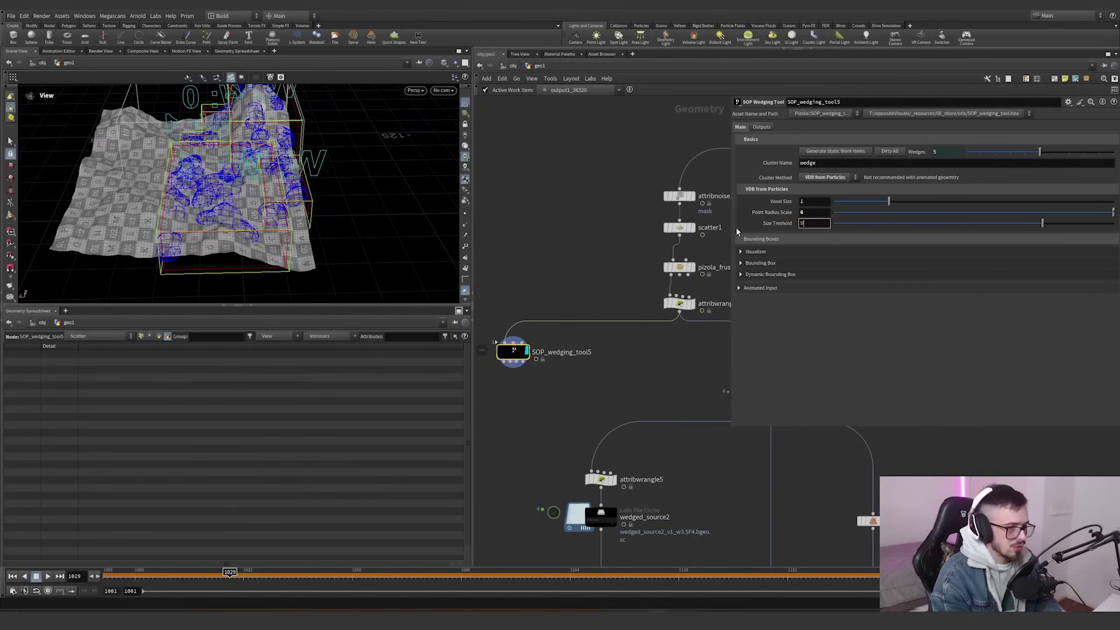
key("Return")
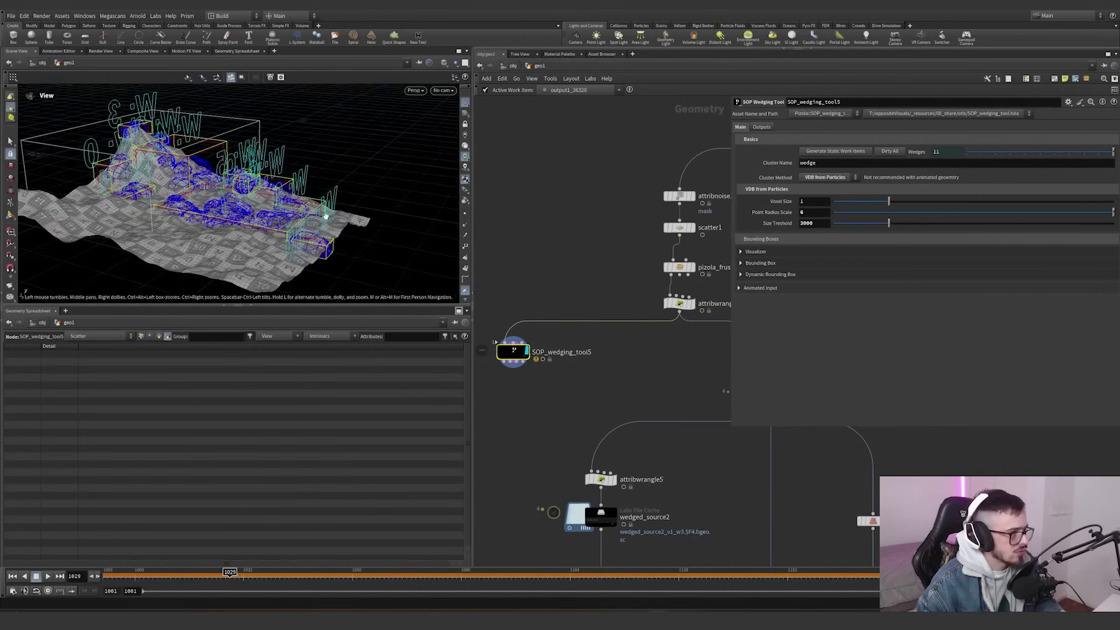
- Reduce the Visualizer Font Size to 7.2 so the wedge labels are smaller
left_click_drag(324, 216, 142, 190)
right_click_drag(143, 190, 337, 157)
left_click_drag(337, 157, 233, 192)
left_click(776, 251)
left_click_drag(916, 295, 853, 295)
left_click_drag(308, 220, 344, 193)
right_click_drag(344, 192, 312, 224)
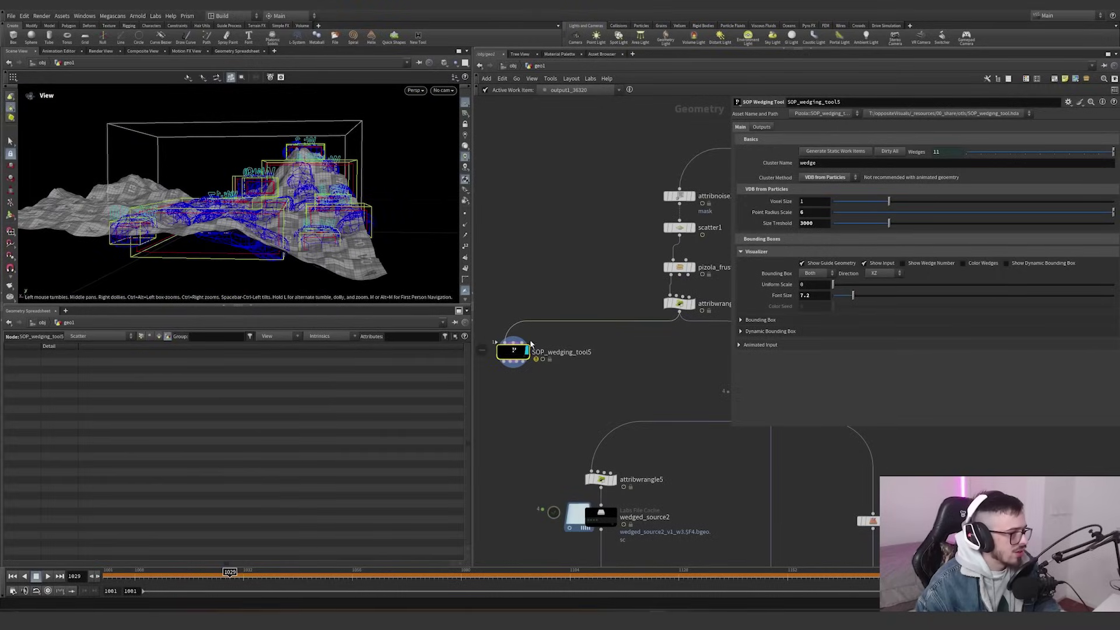
- Hide the terrain to examine the particle-based wedges from several angles, and open the Cluster Method choices
left_click(530, 366)
left_click_drag(280, 169, 222, 231)
right_click_drag(222, 230, 155, 244)
left_click_drag(154, 244, 338, 193)
left_click(823, 177)
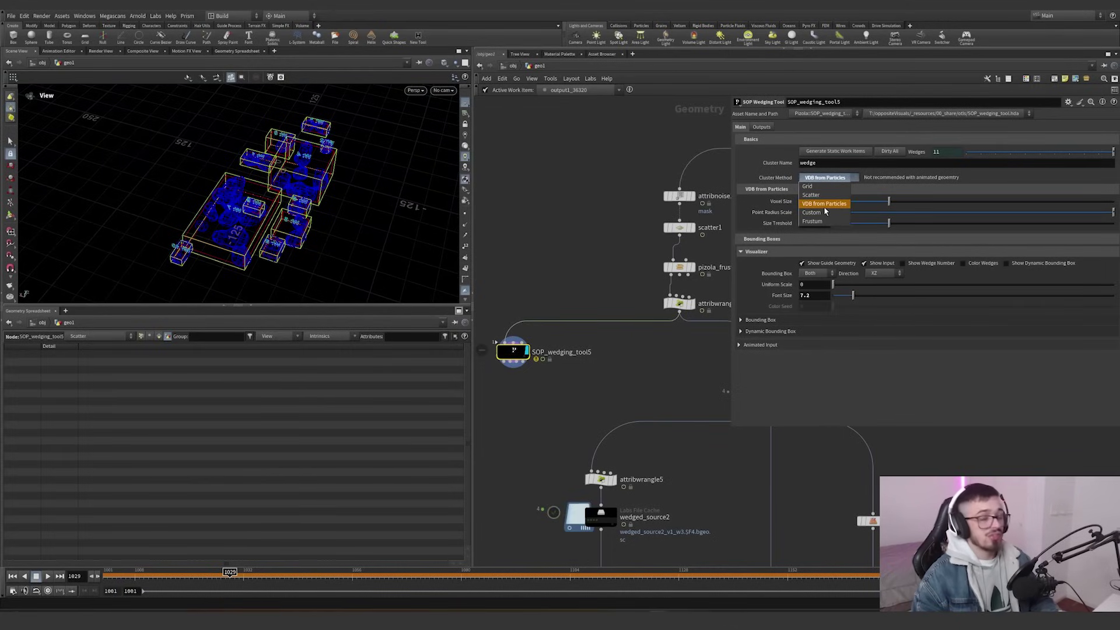